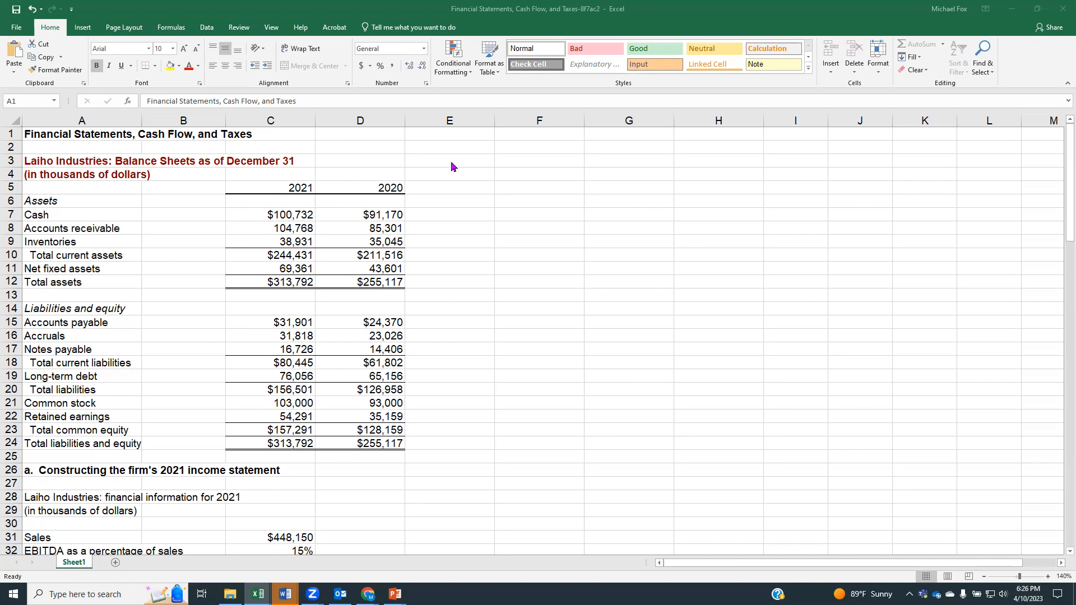
Step: Examine the balance sheet's assets and liabilities sections, comparing 2021 total assets with total liabilities and equity
{"action": "left_click", "coordinate": [51, 201]}
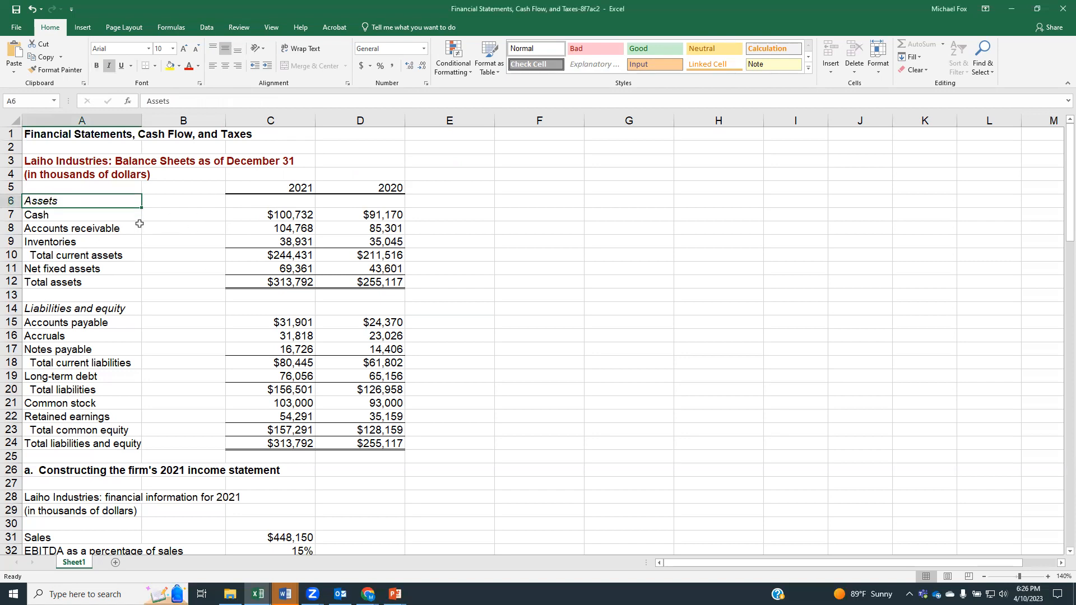
{"action": "left_click", "coordinate": [51, 309]}
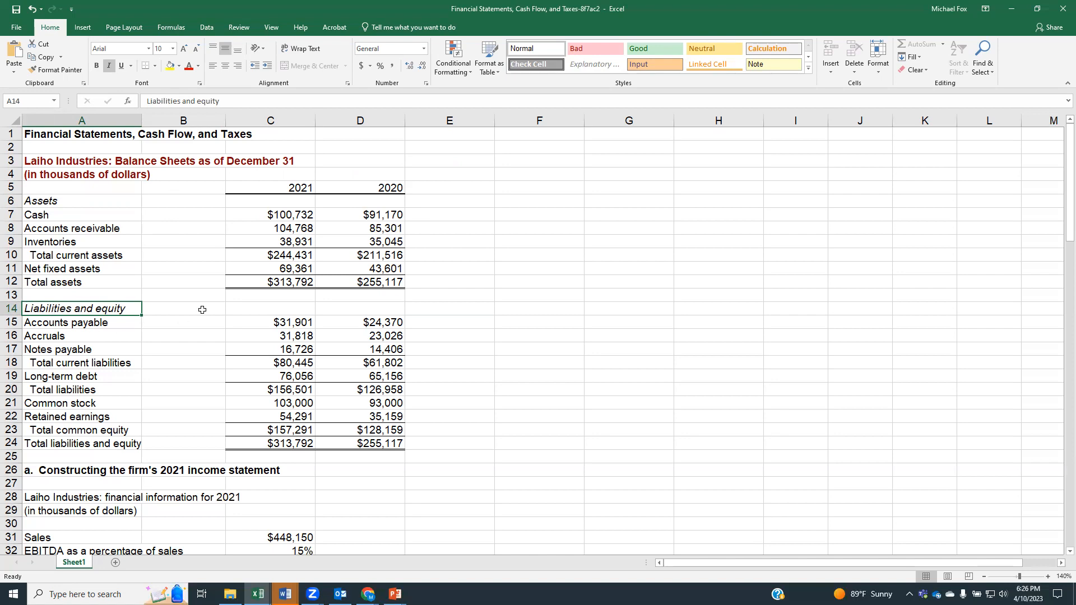
{"action": "left_click", "coordinate": [248, 286]}
{"action": "left_click", "coordinate": [261, 444]}
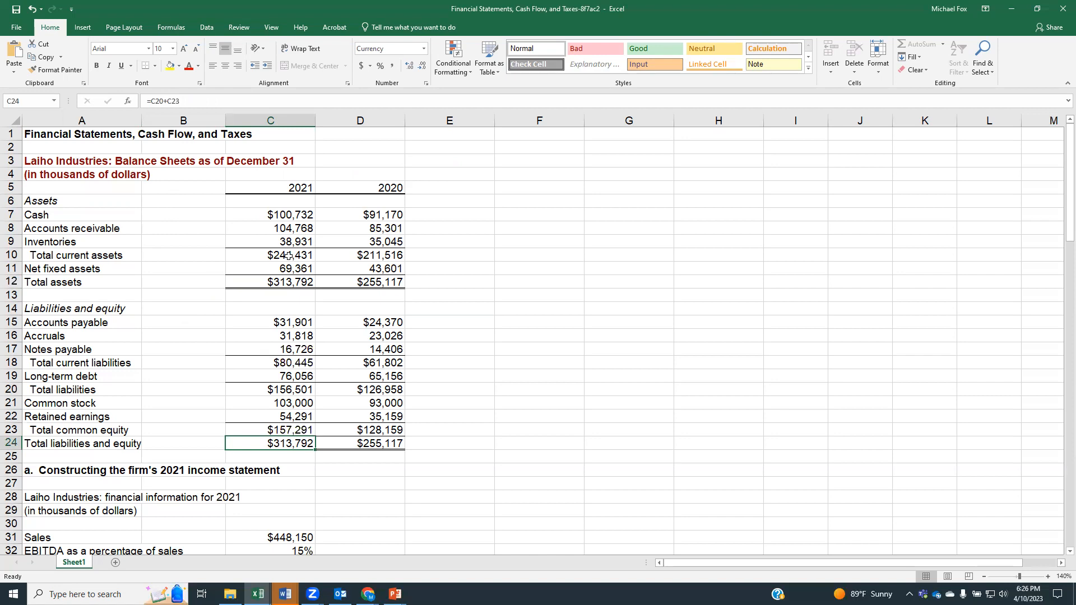
{"action": "left_click", "coordinate": [303, 282]}
{"action": "left_click", "coordinate": [287, 443]}
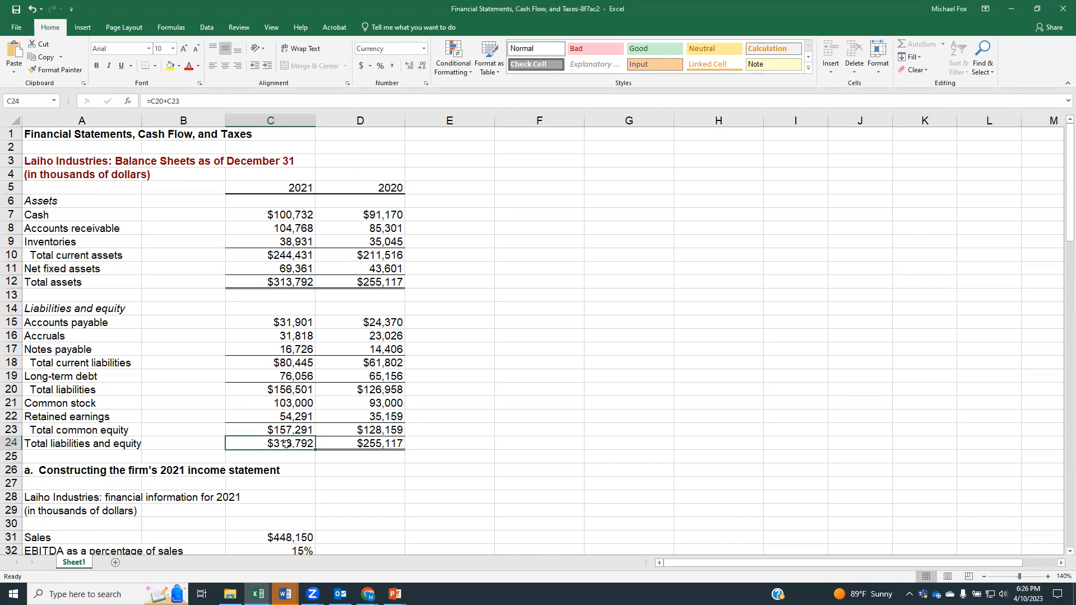
{"action": "left_click", "coordinate": [268, 282]}
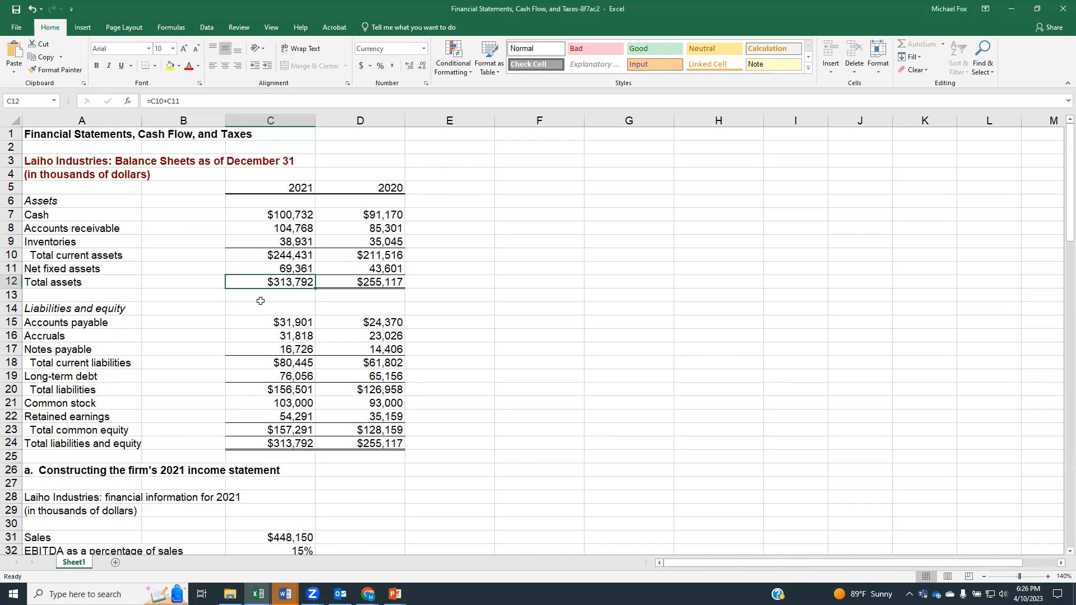
{"action": "left_click", "coordinate": [254, 390]}
{"action": "left_click", "coordinate": [257, 442]}
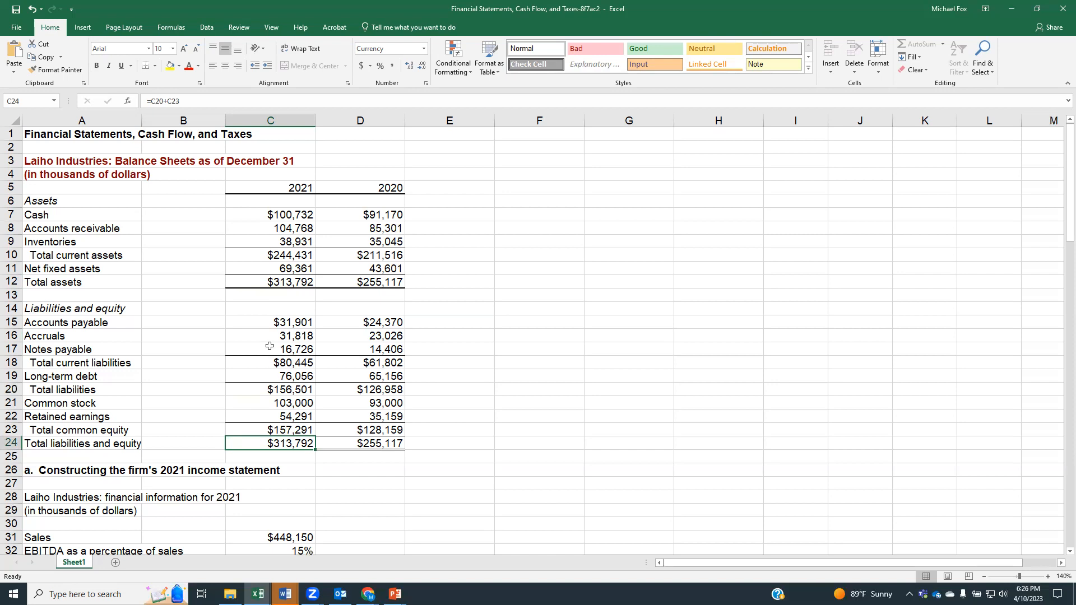
Step: Review the 2021 financial information and the blank income statement template, checking them against the balance sheet
{"action": "scroll", "coordinate": [270, 346], "scroll_direction": "down", "scroll_amount": 4}
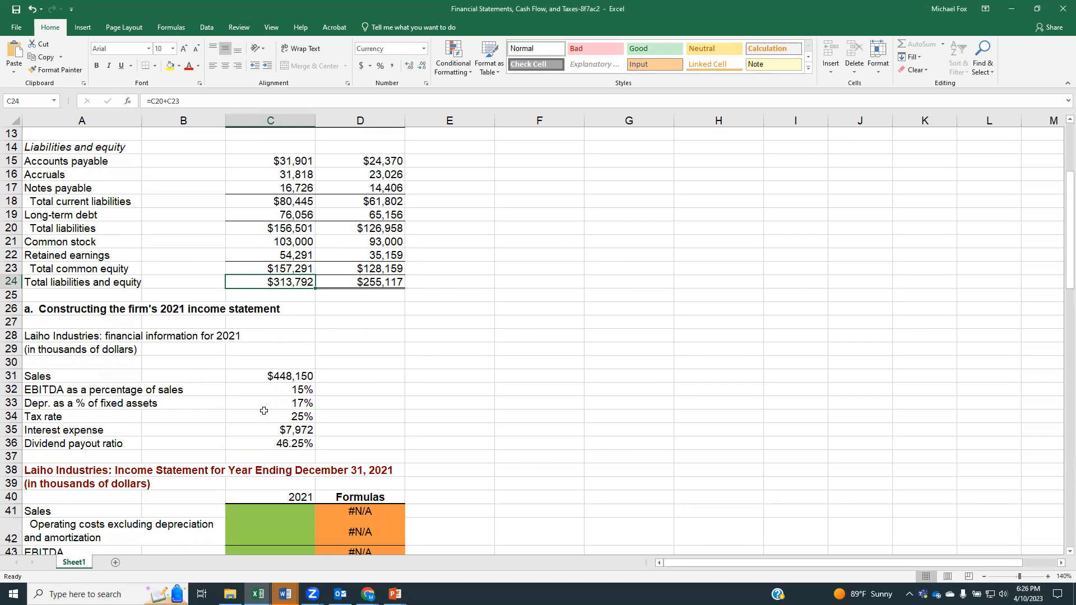
{"action": "scroll", "coordinate": [269, 402], "scroll_direction": "down", "scroll_amount": 6}
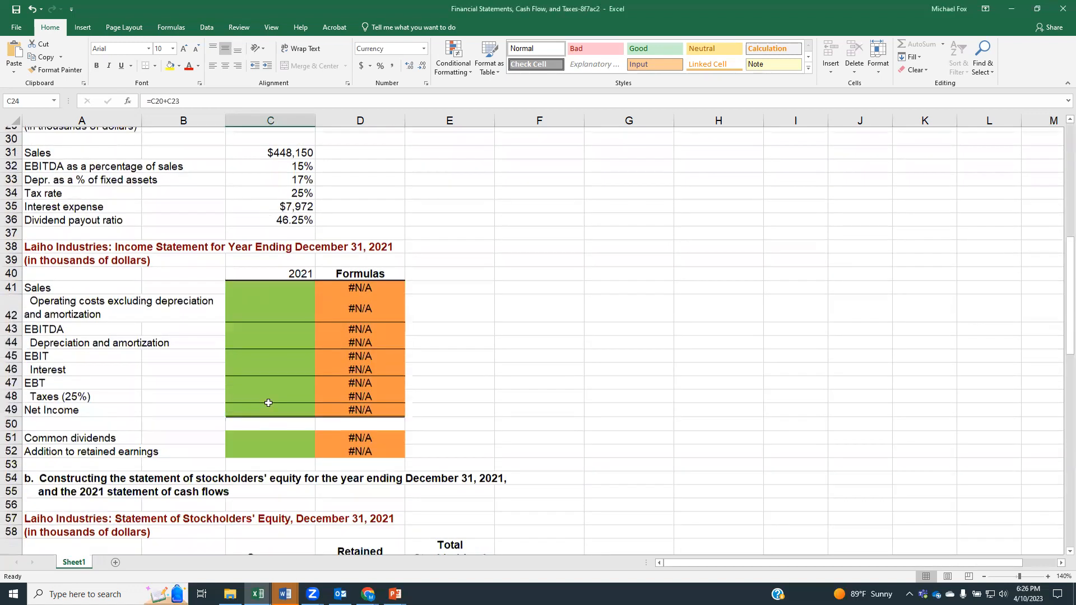
{"action": "scroll", "coordinate": [397, 408], "scroll_direction": "up", "scroll_amount": 1}
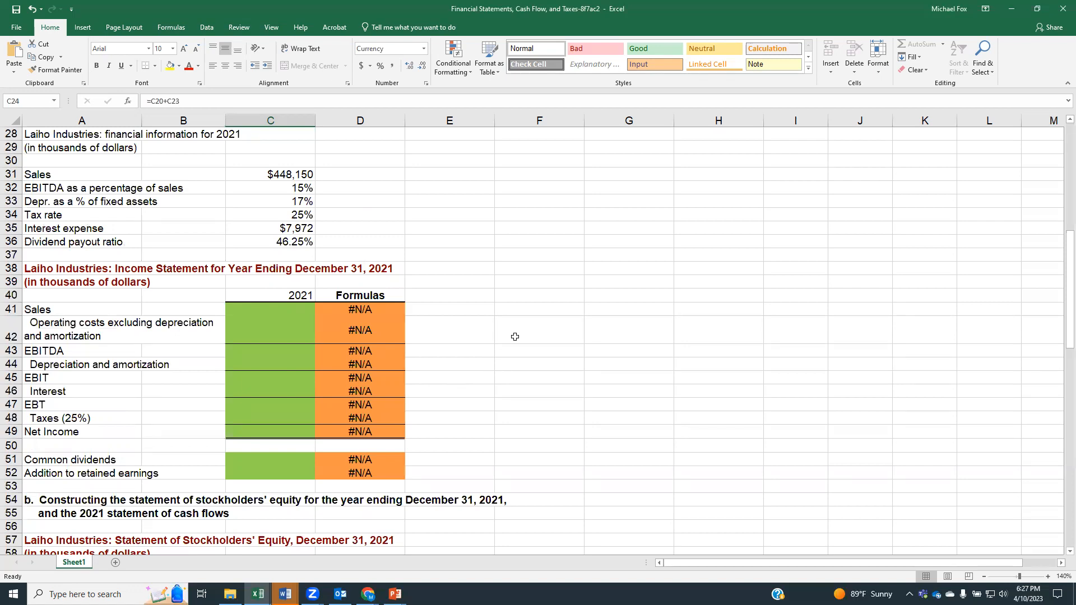
{"action": "scroll", "coordinate": [515, 337], "scroll_direction": "up", "scroll_amount": 8}
{"action": "scroll", "coordinate": [515, 337], "scroll_direction": "up", "scroll_amount": 1}
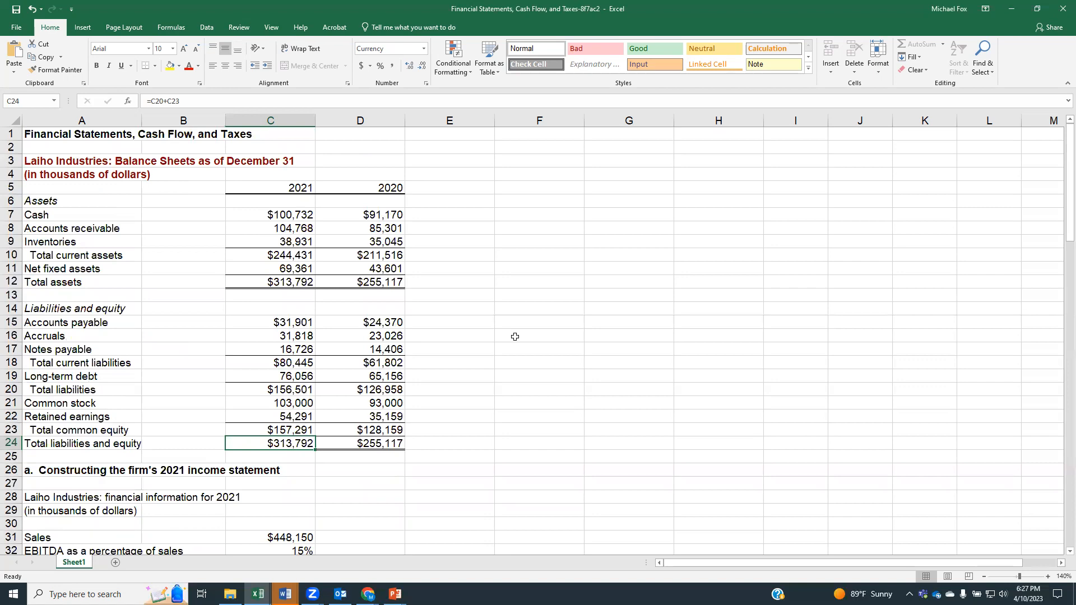
Step: Fill in 2021 Sales in cell C41 of the income statement by linking it to the given sales with =C31
{"action": "scroll", "coordinate": [515, 337], "scroll_direction": "down", "scroll_amount": 8}
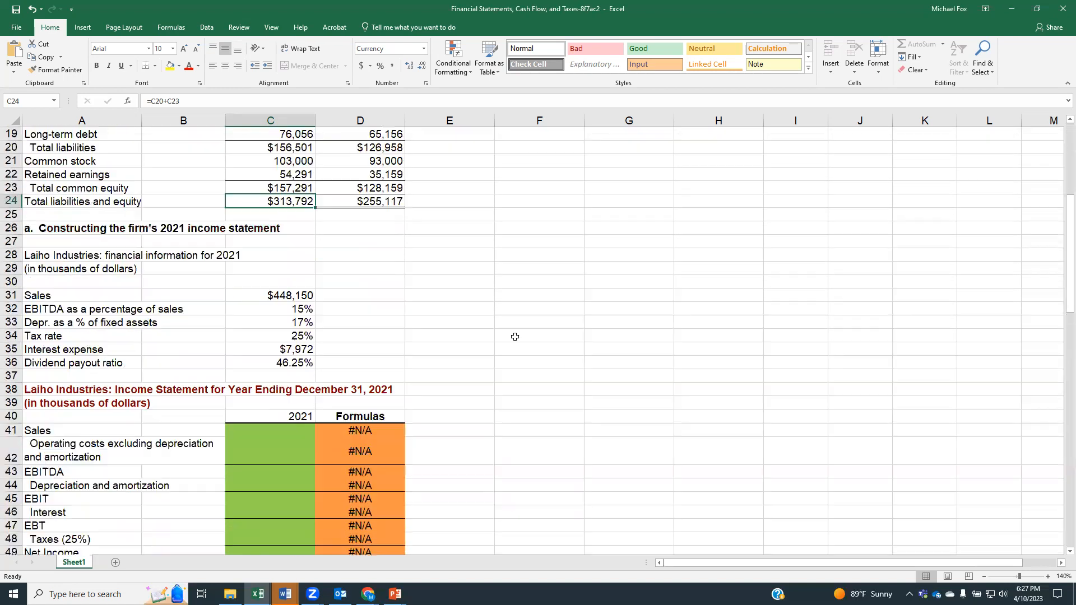
{"action": "scroll", "coordinate": [289, 361], "scroll_direction": "down", "scroll_amount": 1}
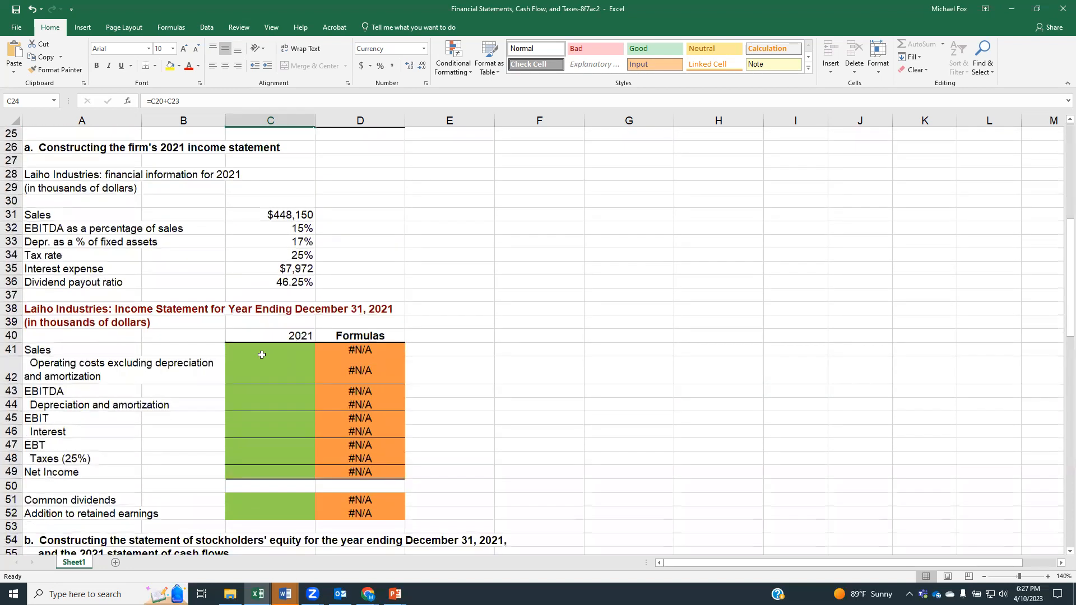
{"action": "left_click", "coordinate": [264, 354]}
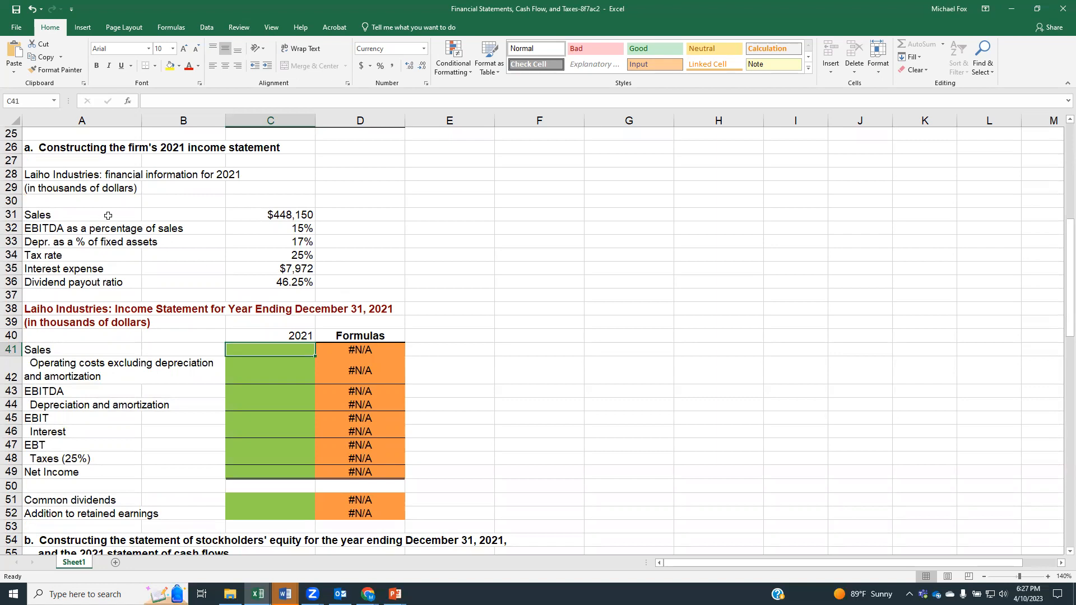
{"action": "left_click", "coordinate": [256, 219]}
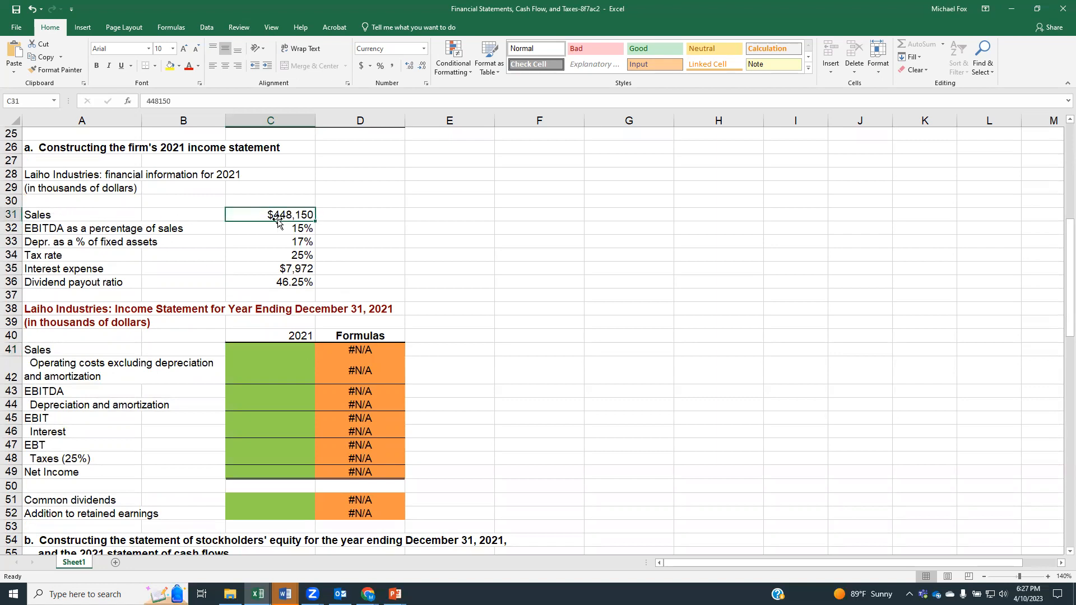
{"action": "left_click", "coordinate": [289, 350]}
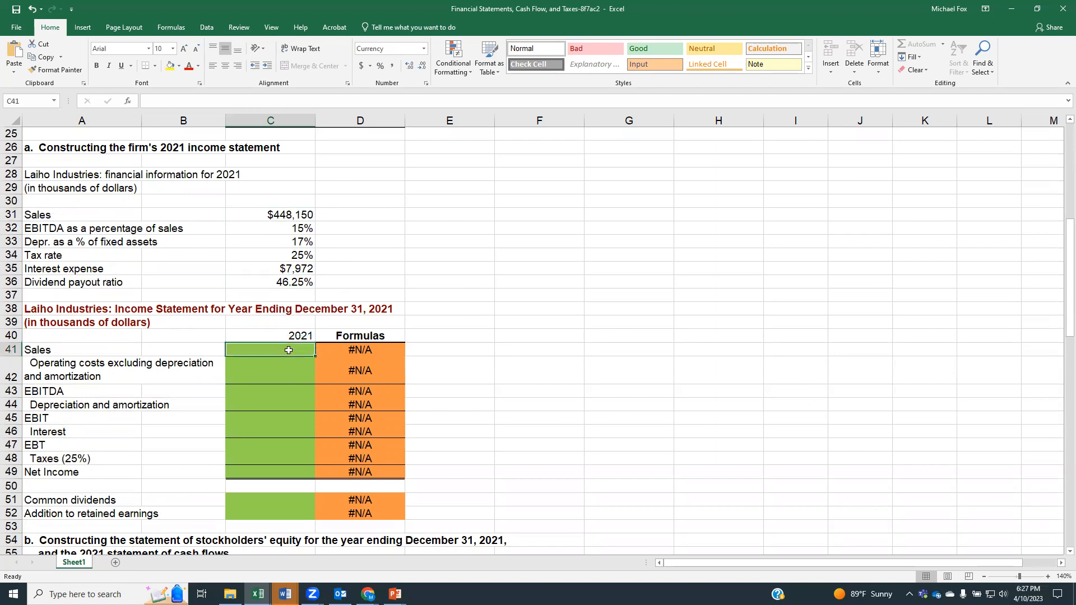
{"action": "type", "text": "="}
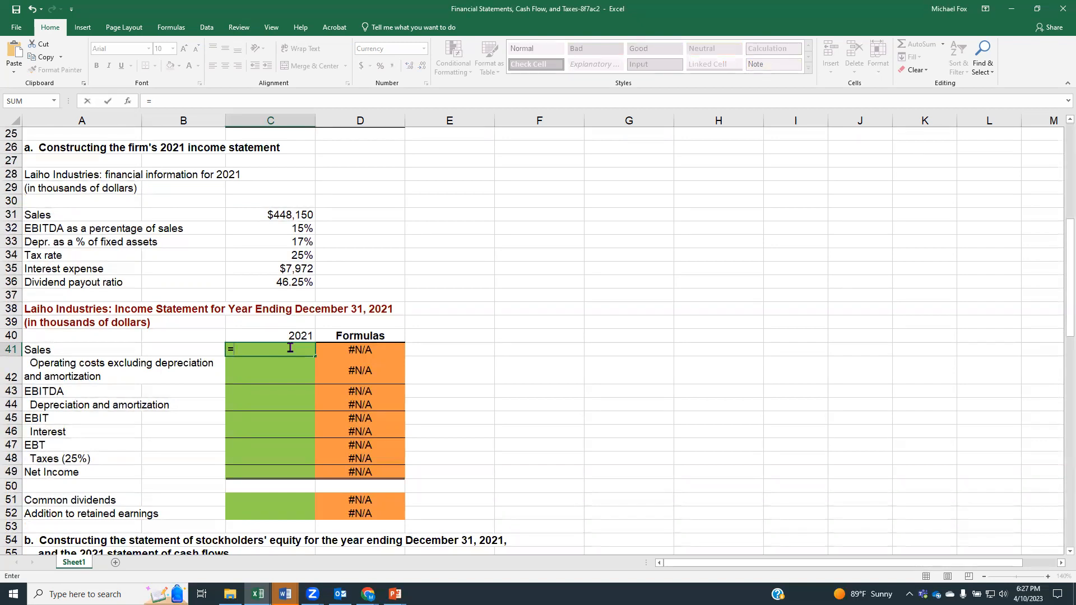
{"action": "left_click", "coordinate": [271, 216]}
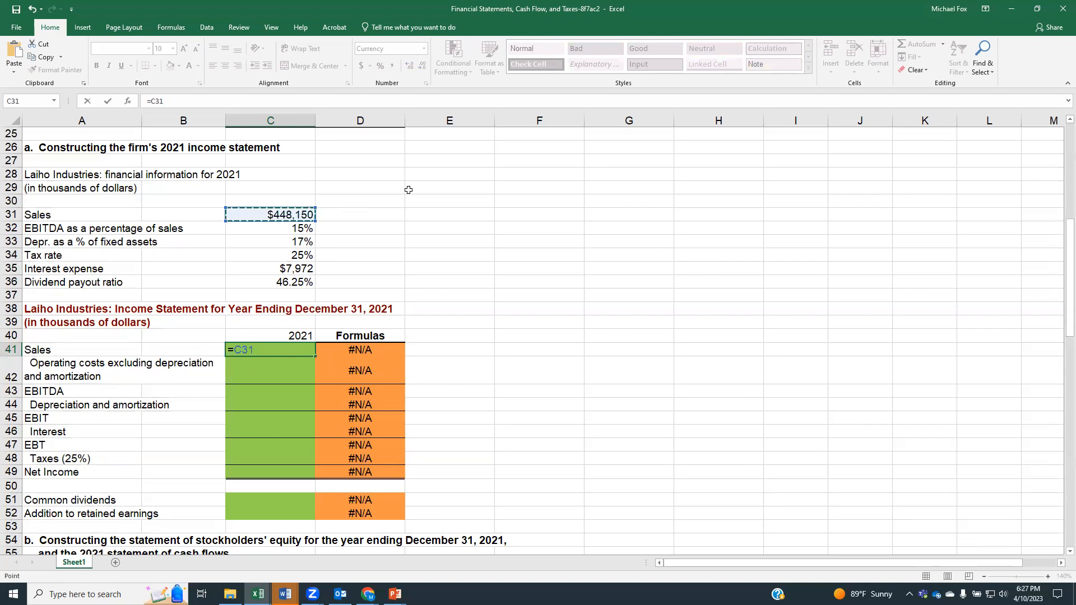
{"action": "key", "text": "Return"}
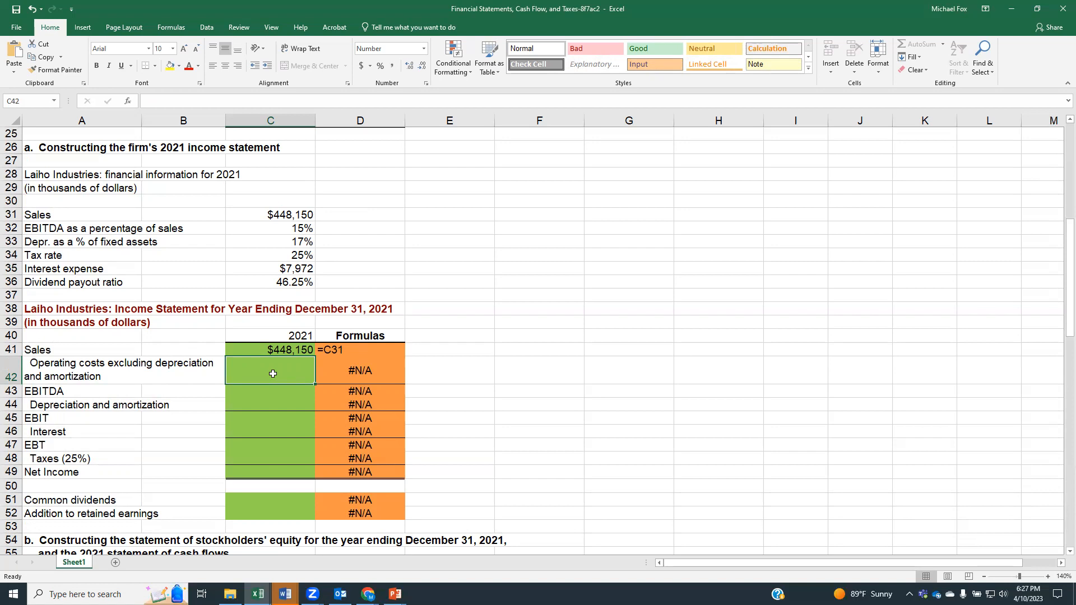
Step: Calculate 2021 EBITDA in cell C43 as sales times the EBITDA percentage, using =C31*C32
{"action": "left_click", "coordinate": [250, 348]}
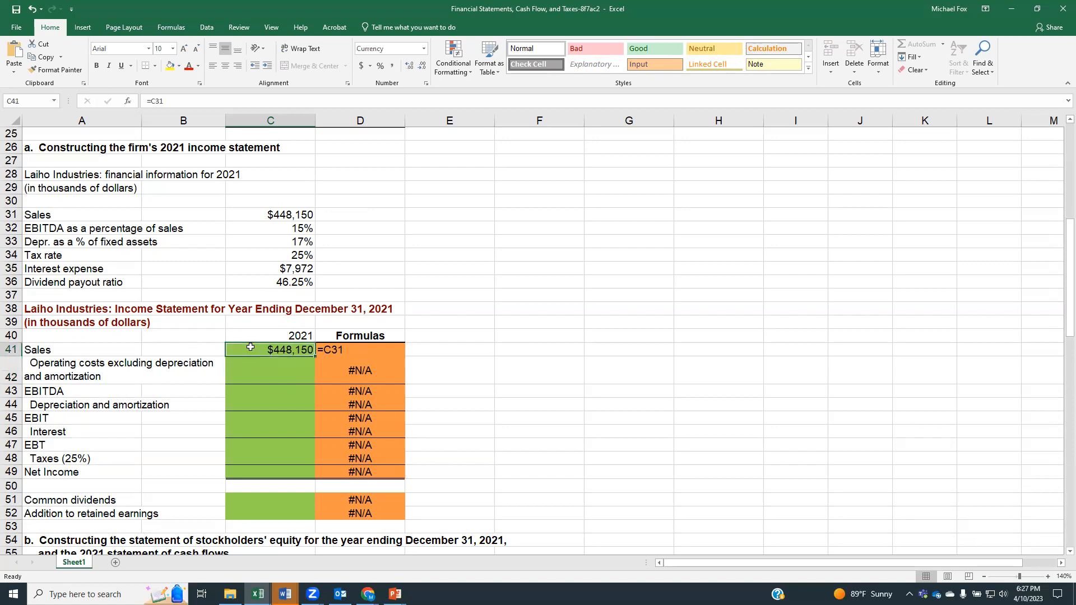
{"action": "left_click", "coordinate": [251, 373]}
{"action": "left_click", "coordinate": [252, 392]}
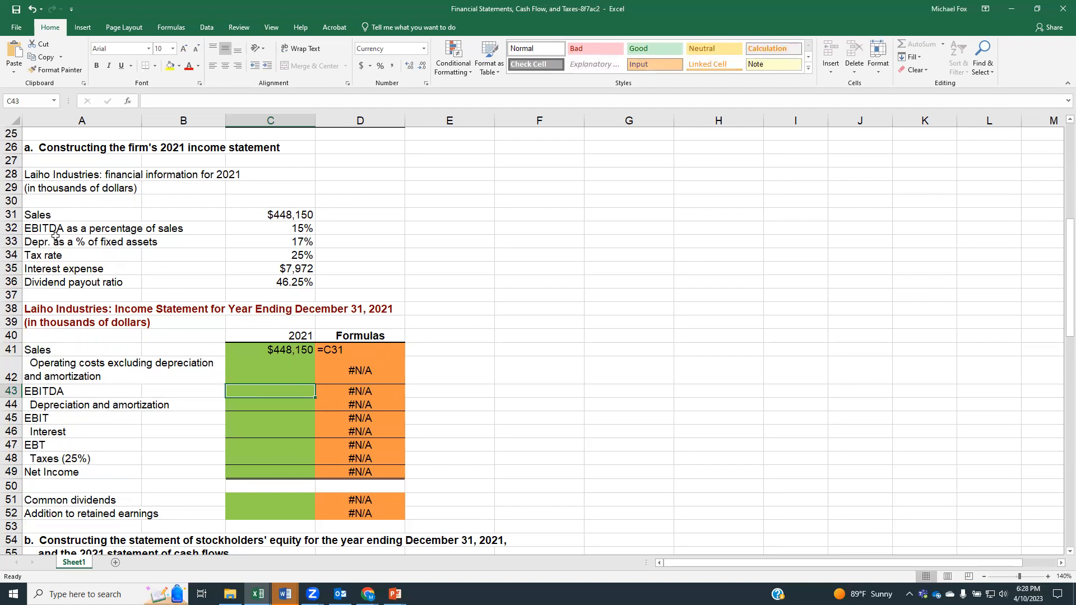
{"action": "left_click", "coordinate": [283, 229]}
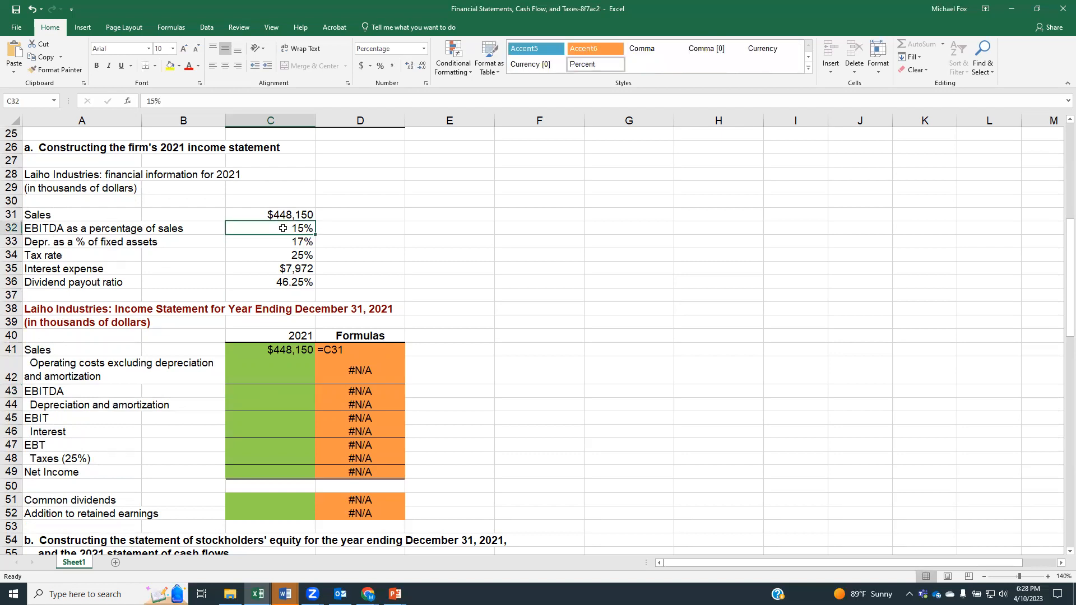
{"action": "left_click", "coordinate": [253, 392]}
{"action": "type", "text": "="}
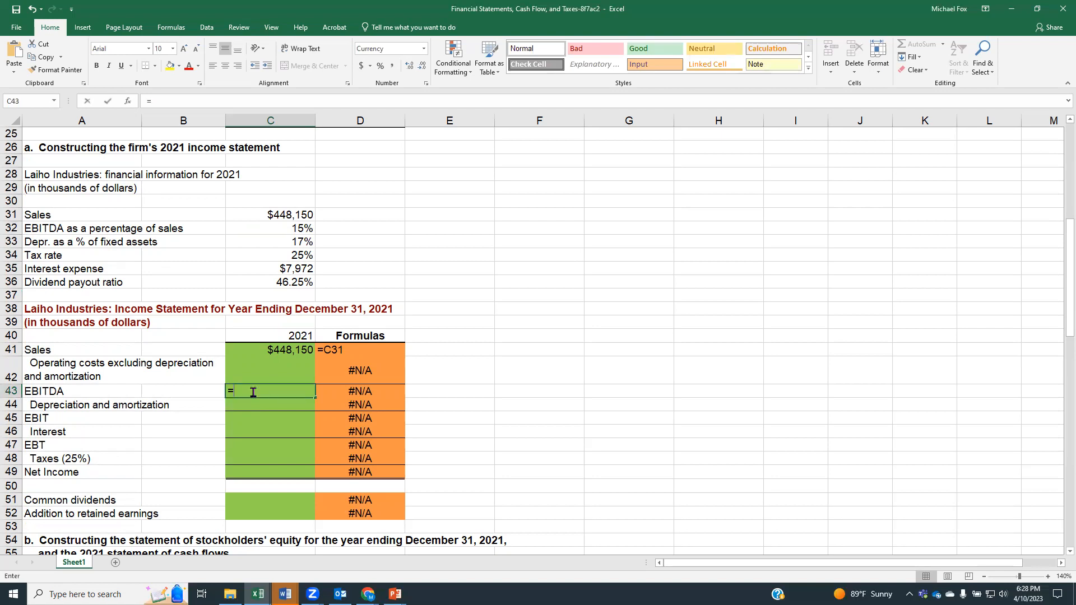
{"action": "left_click", "coordinate": [252, 217]}
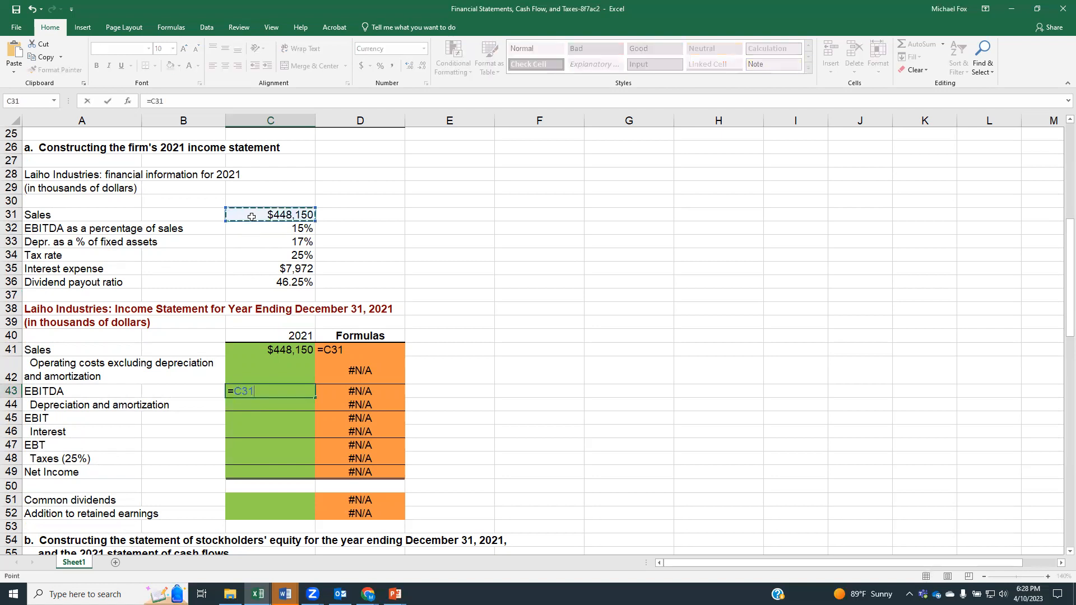
{"action": "type", "text": "*"}
{"action": "left_click", "coordinate": [262, 228]}
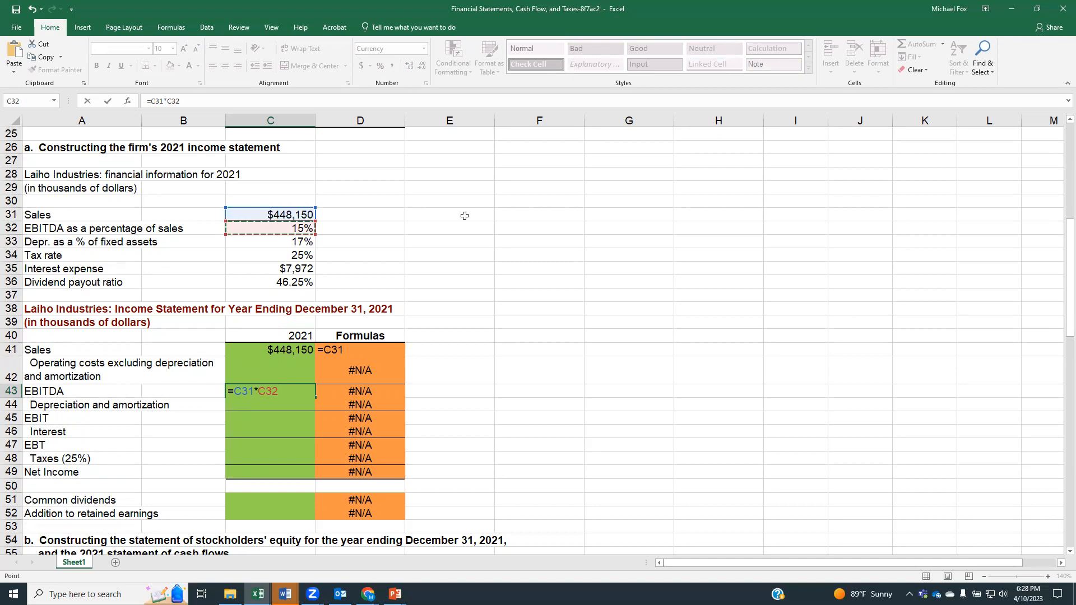
{"action": "key", "text": "Return"}
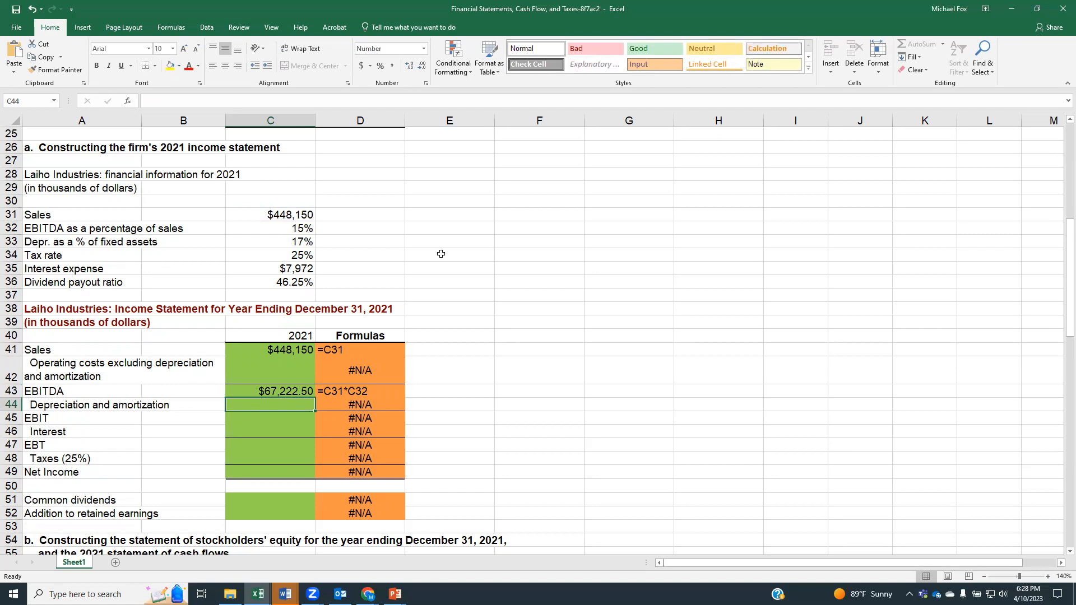
Step: Calculate operating costs excluding depreciation and amortization in cell C42 as sales minus EBITDA, using =C41-C43
{"action": "left_click", "coordinate": [245, 371]}
{"action": "left_click", "coordinate": [244, 392]}
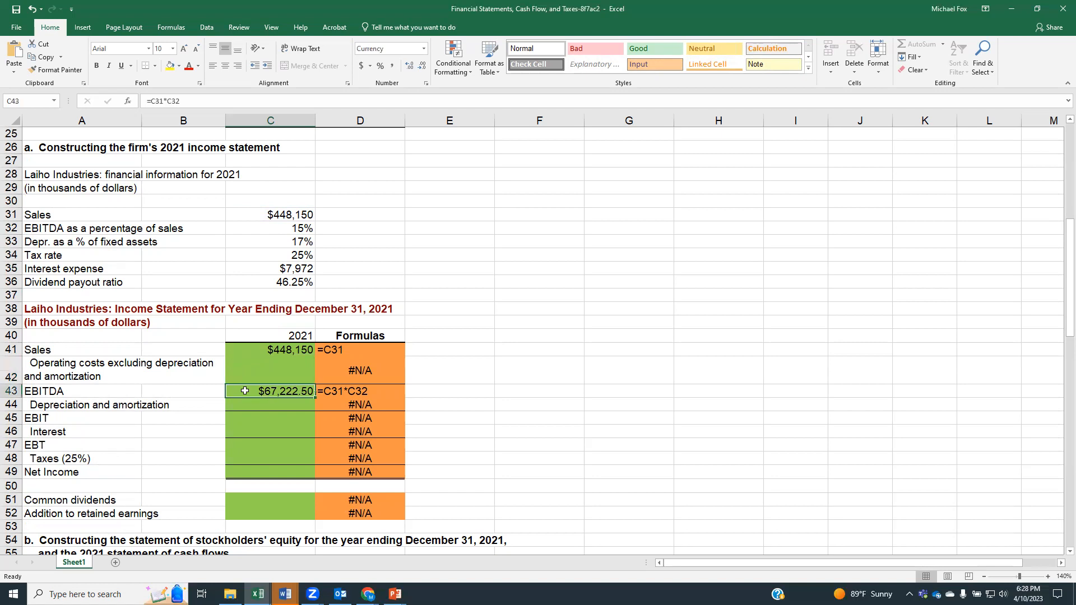
{"action": "left_click", "coordinate": [273, 371]}
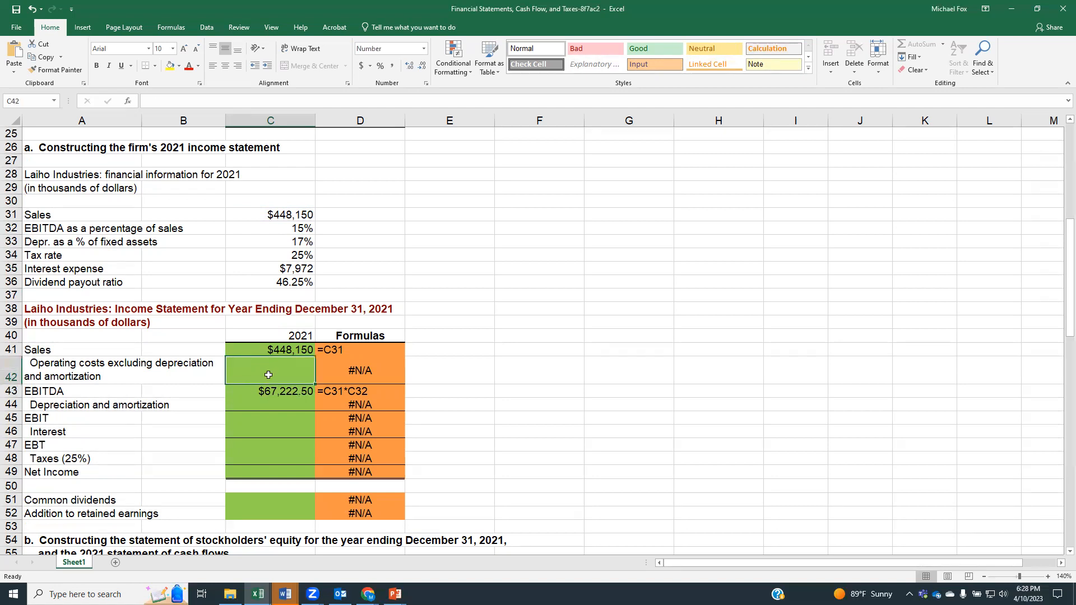
{"action": "type", "text": "="}
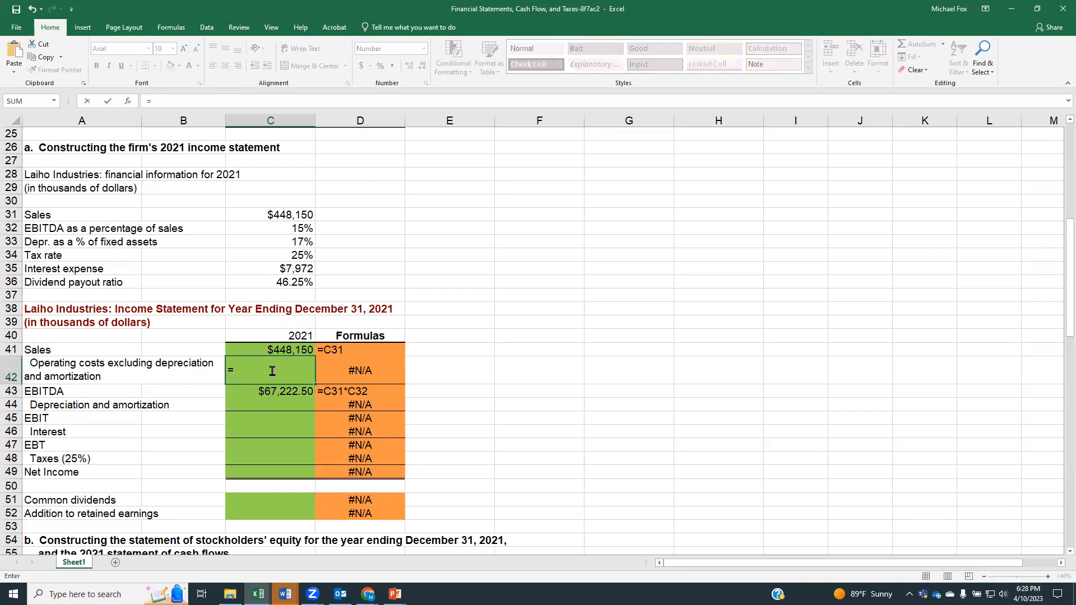
{"action": "left_click", "coordinate": [265, 349]}
{"action": "type", "text": "-"}
{"action": "left_click", "coordinate": [267, 391]}
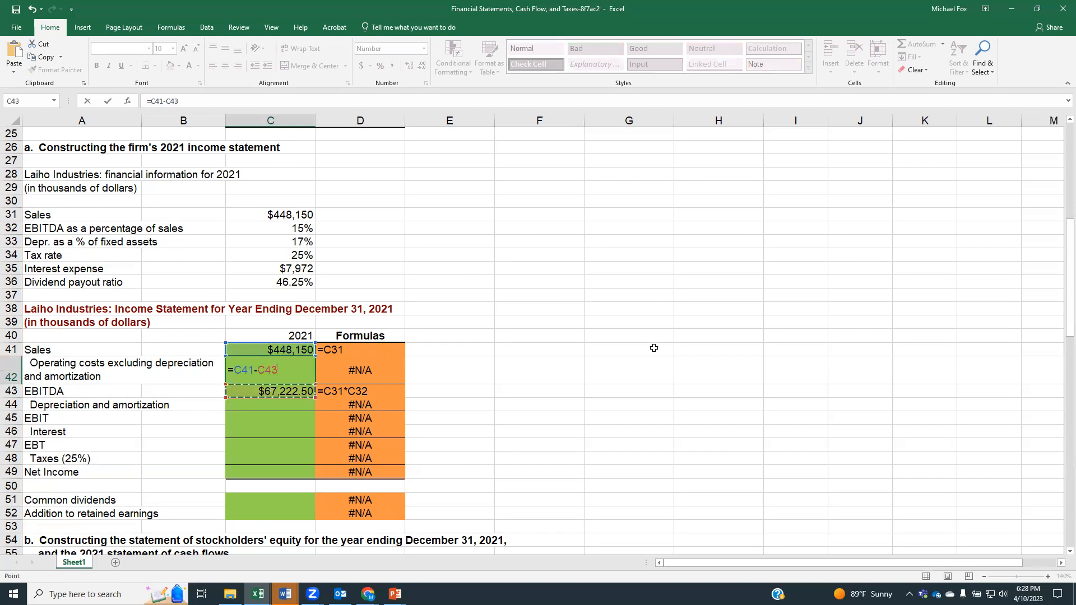
{"action": "key", "text": "Return"}
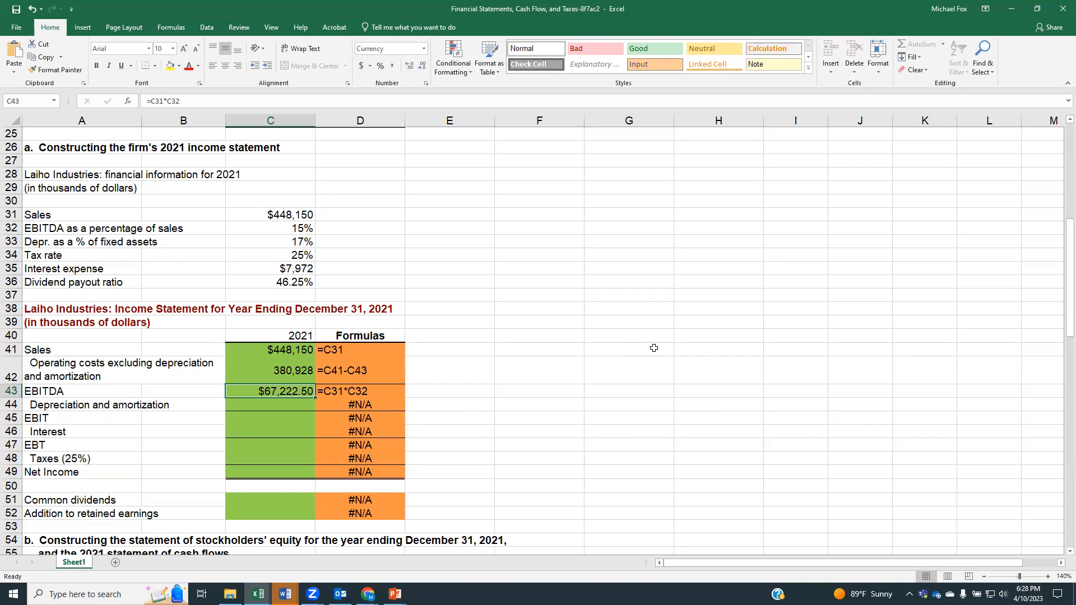
Step: Calculate 2021 depreciation and amortization in cell C44 as net fixed assets times the depreciation percentage, using =C11*C33
{"action": "key", "text": "Down"}
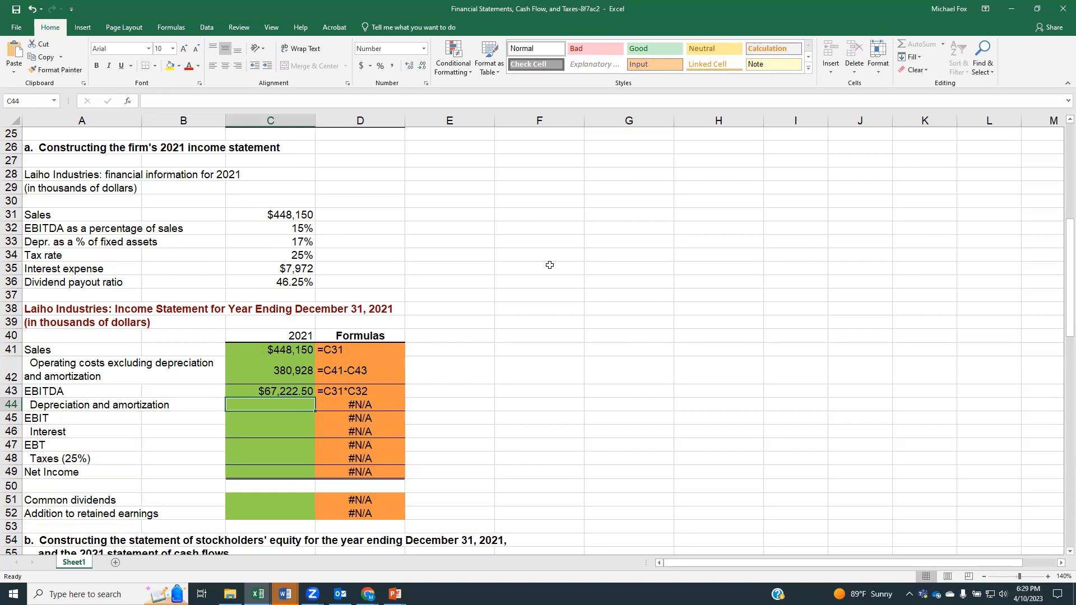
{"action": "scroll", "coordinate": [585, 381], "scroll_direction": "up", "scroll_amount": 5}
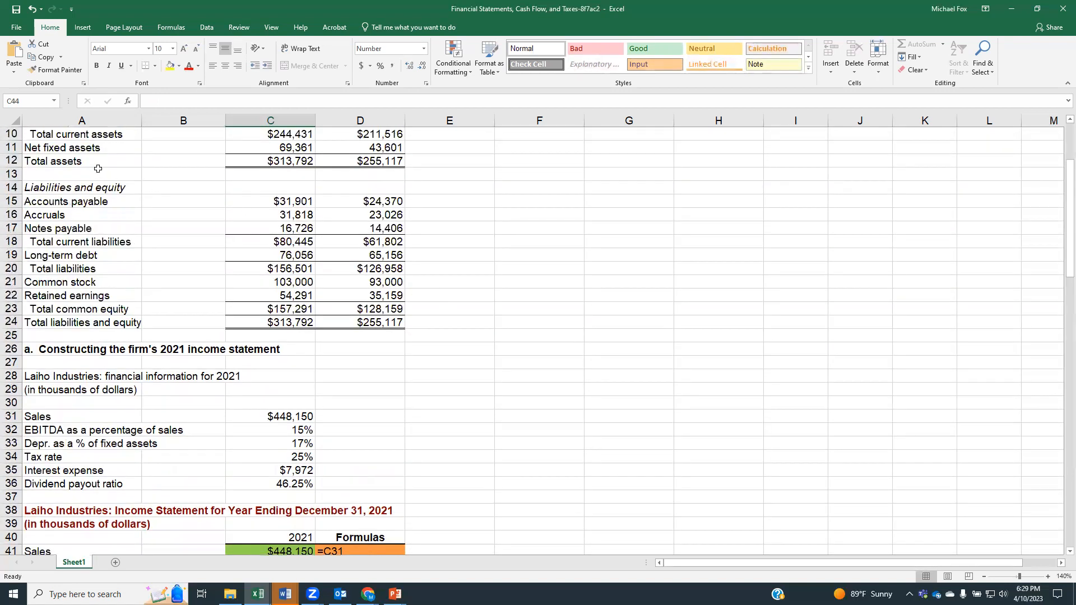
{"action": "scroll", "coordinate": [99, 169], "scroll_direction": "up", "scroll_amount": 2}
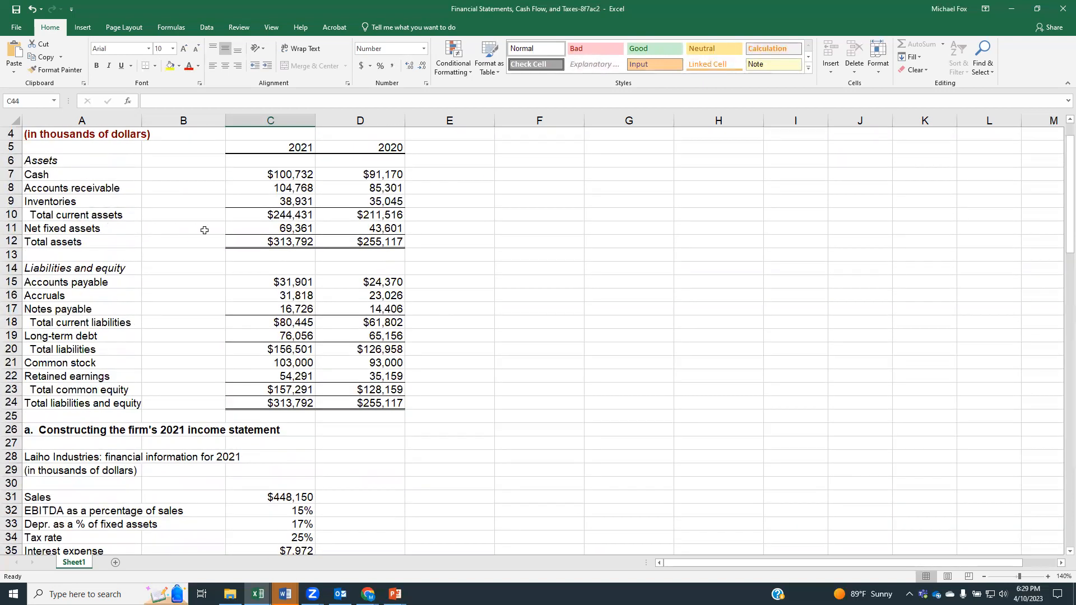
{"action": "left_click", "coordinate": [248, 231]}
{"action": "scroll", "coordinate": [449, 354], "scroll_direction": "down", "scroll_amount": 5}
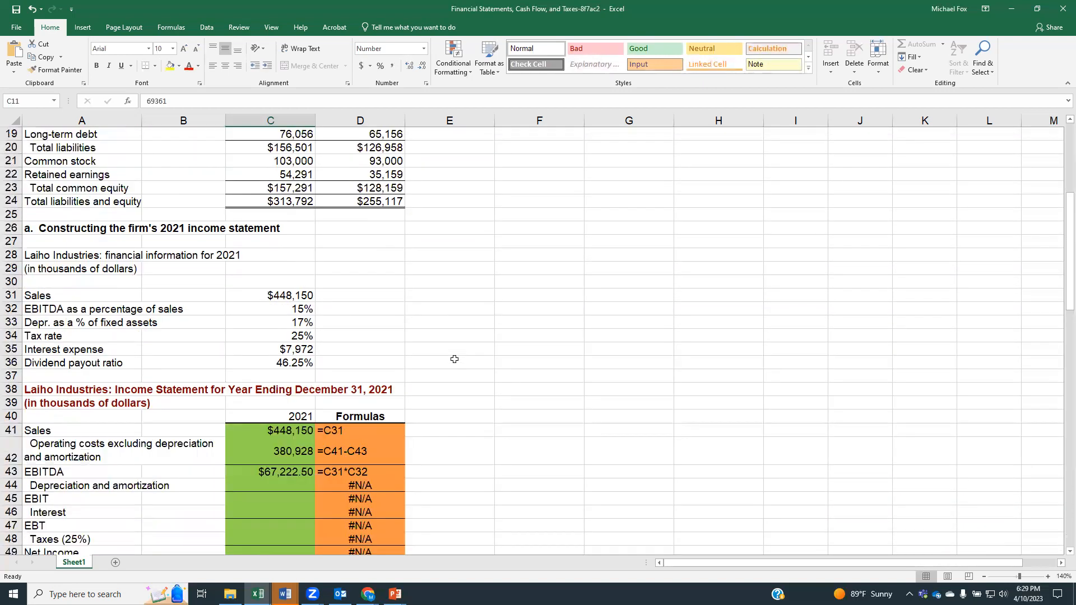
{"action": "left_click", "coordinate": [274, 487]}
{"action": "type", "text": "="}
{"action": "scroll", "coordinate": [314, 409], "scroll_direction": "up", "scroll_amount": 4}
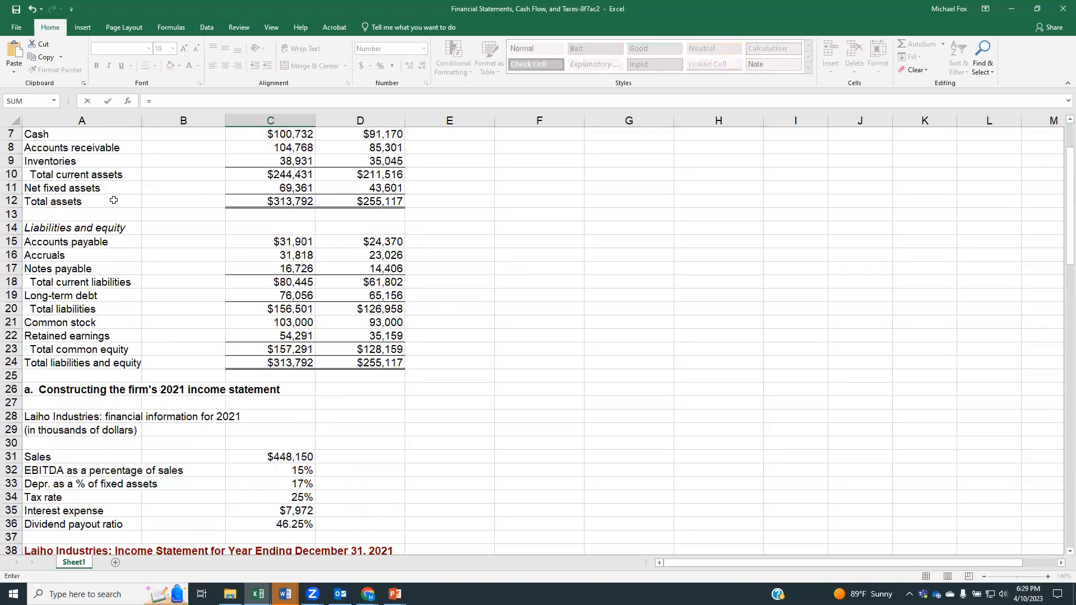
{"action": "left_click", "coordinate": [258, 189]}
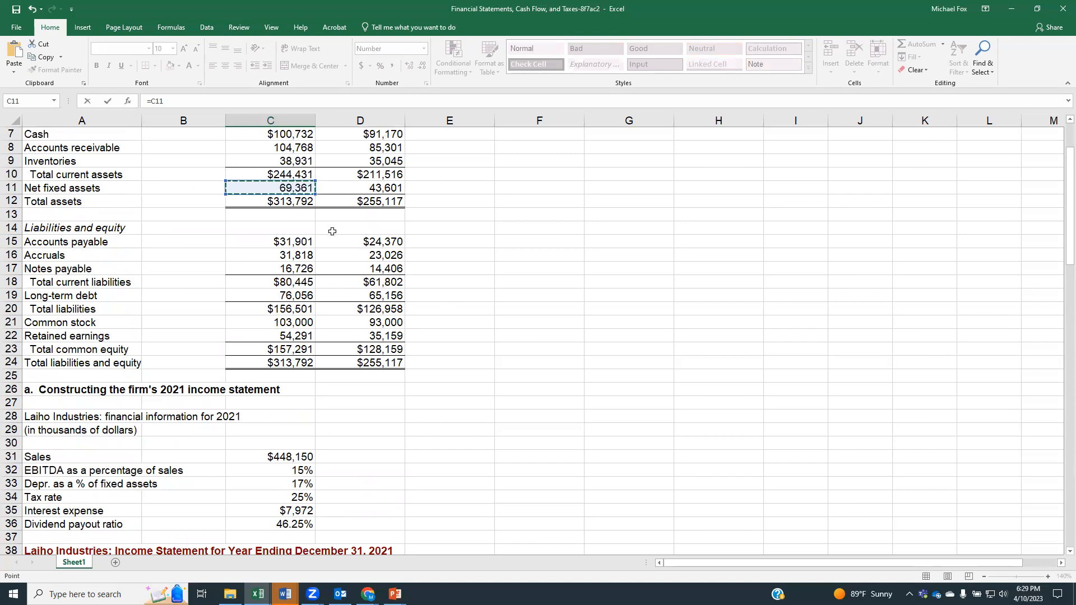
{"action": "type", "text": "*"}
{"action": "scroll", "coordinate": [410, 365], "scroll_direction": "down", "scroll_amount": 5}
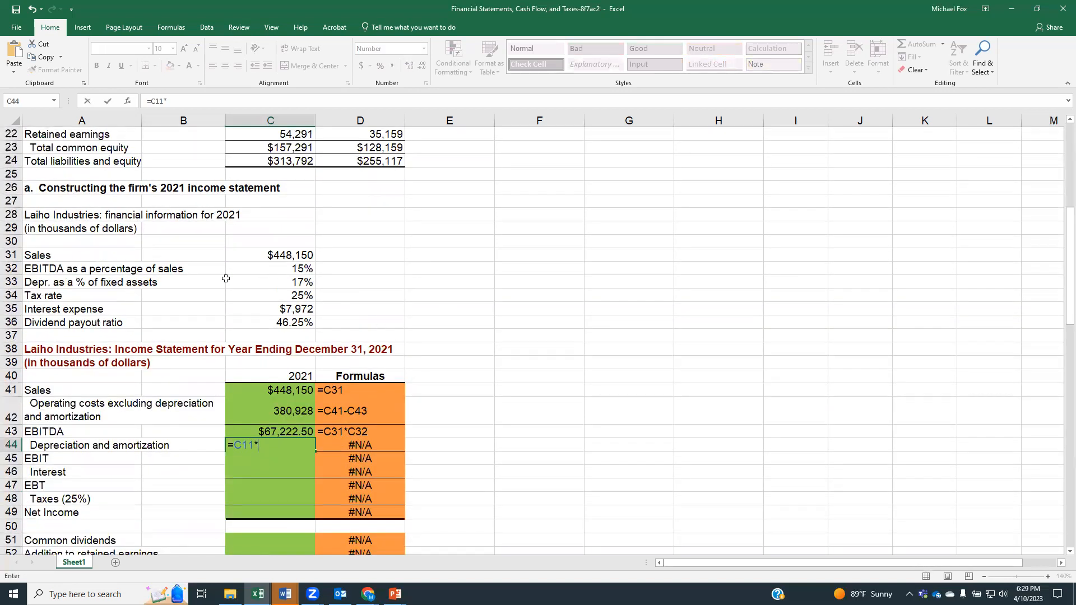
{"action": "left_click", "coordinate": [293, 281]}
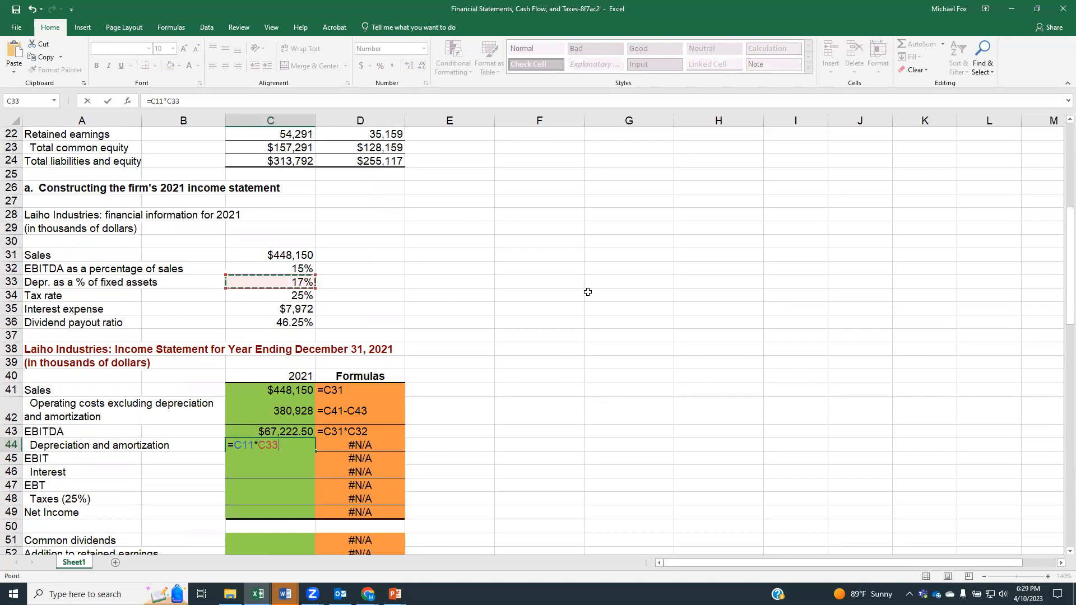
{"action": "key", "text": "Return"}
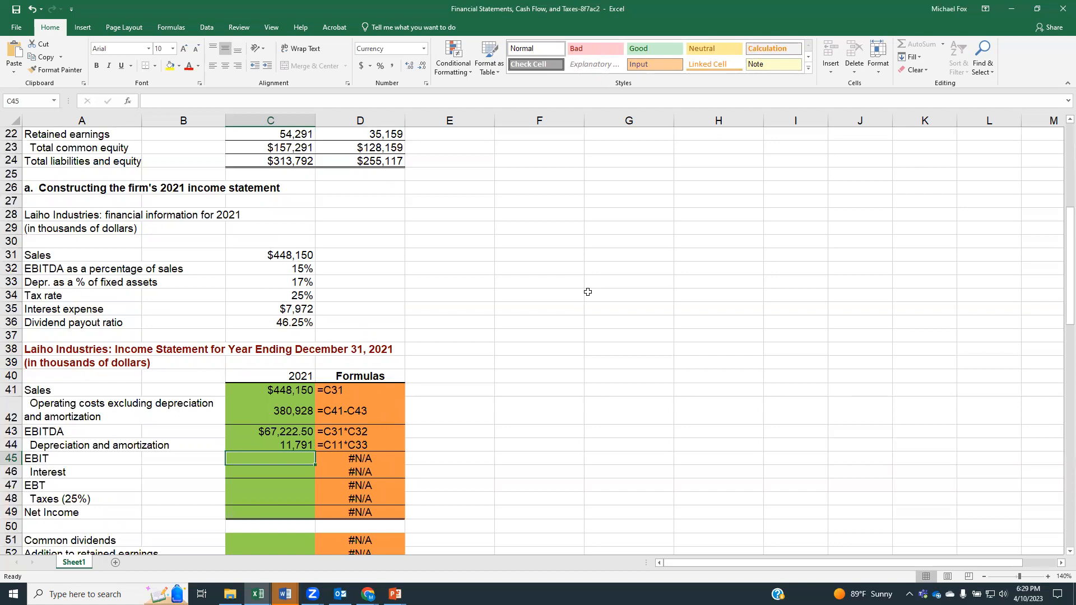
Step: Calculate EBIT in cell C45 as EBITDA minus depreciation and amortization, using =C43-C44
{"action": "type", "text": "="}
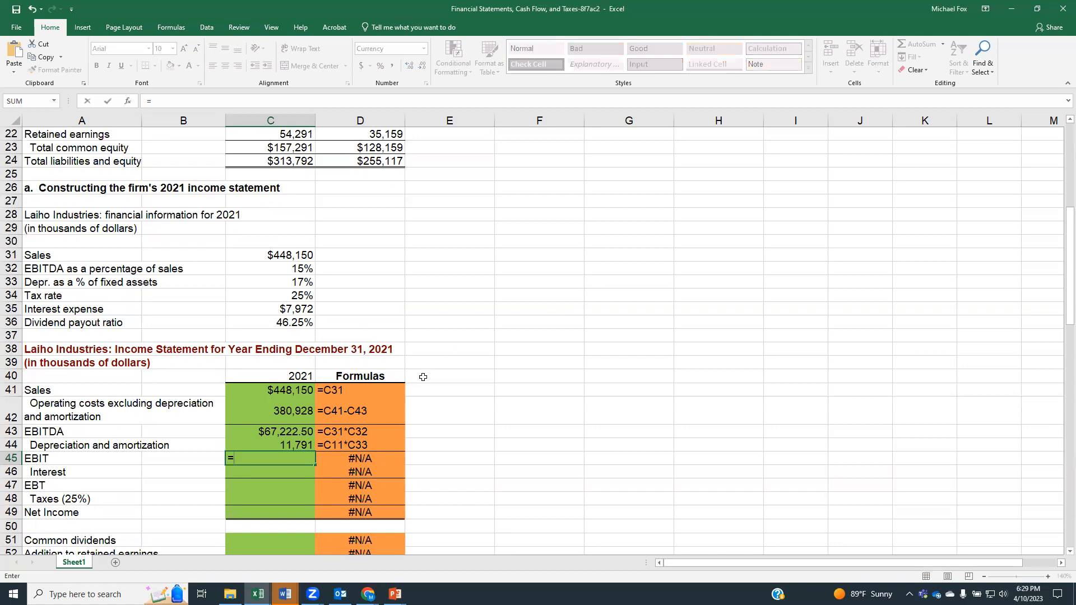
{"action": "left_click", "coordinate": [304, 432]}
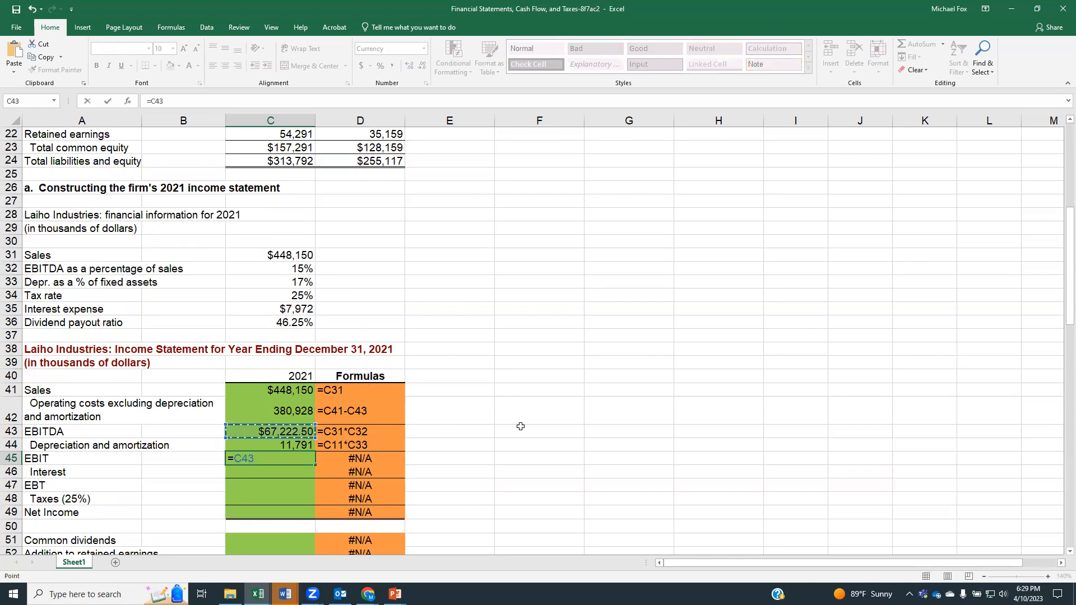
{"action": "type", "text": "-"}
{"action": "left_click", "coordinate": [301, 445]}
{"action": "key", "text": "Return"}
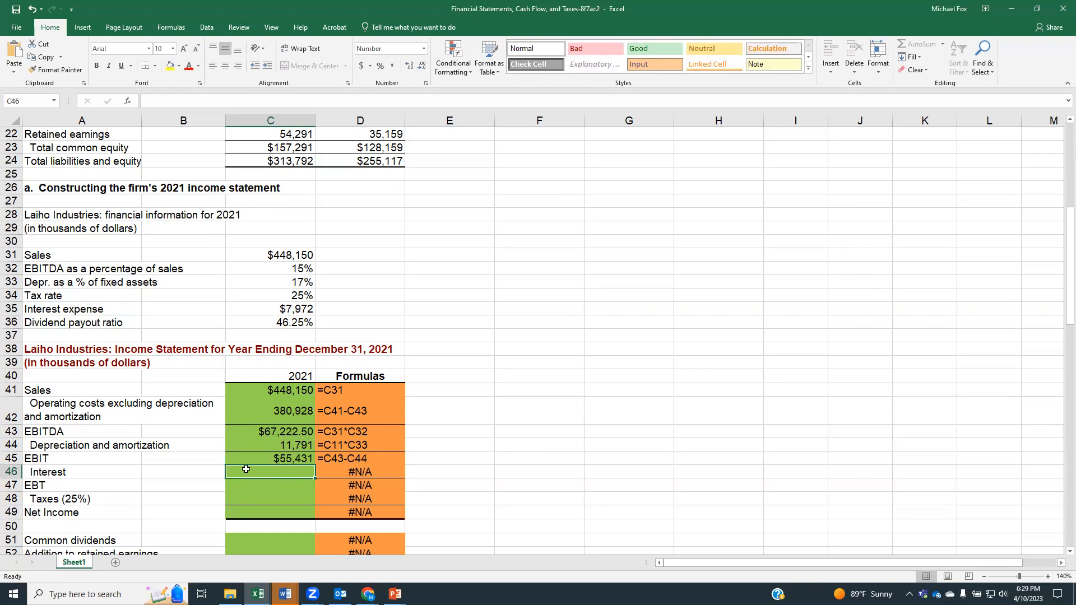
Step: Fill in Interest in cell C46 by linking it to the given interest expense with =C35
{"action": "type", "text": "="}
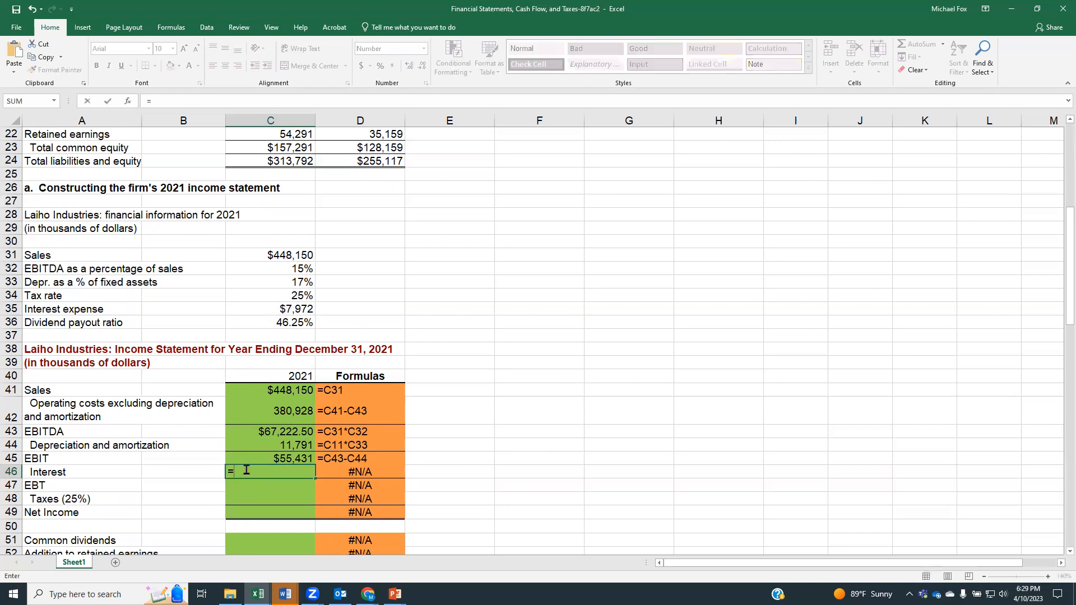
{"action": "left_click", "coordinate": [277, 311]}
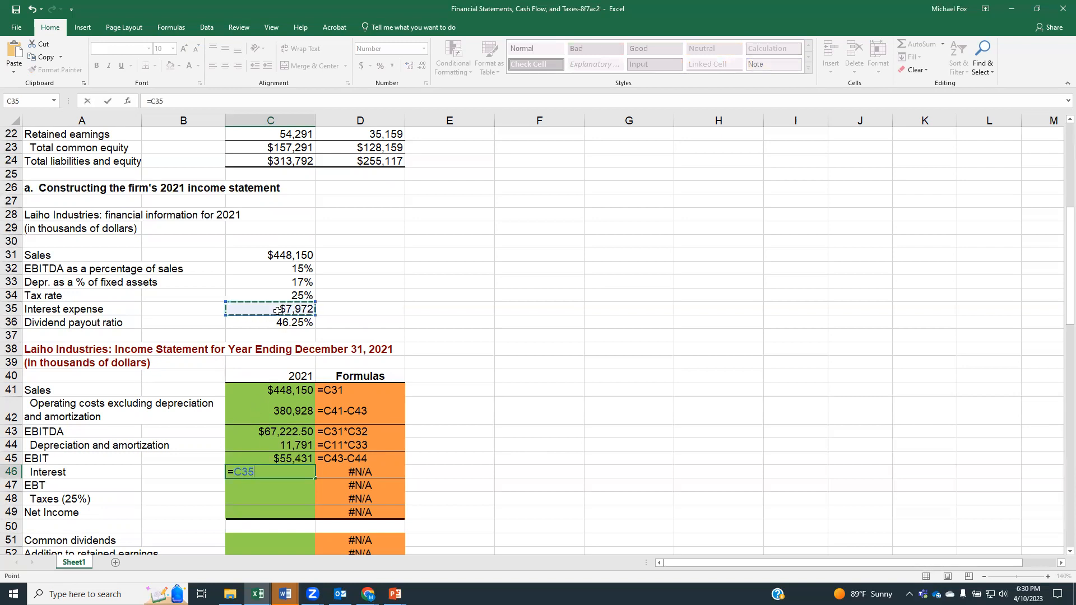
{"action": "key", "text": "Return"}
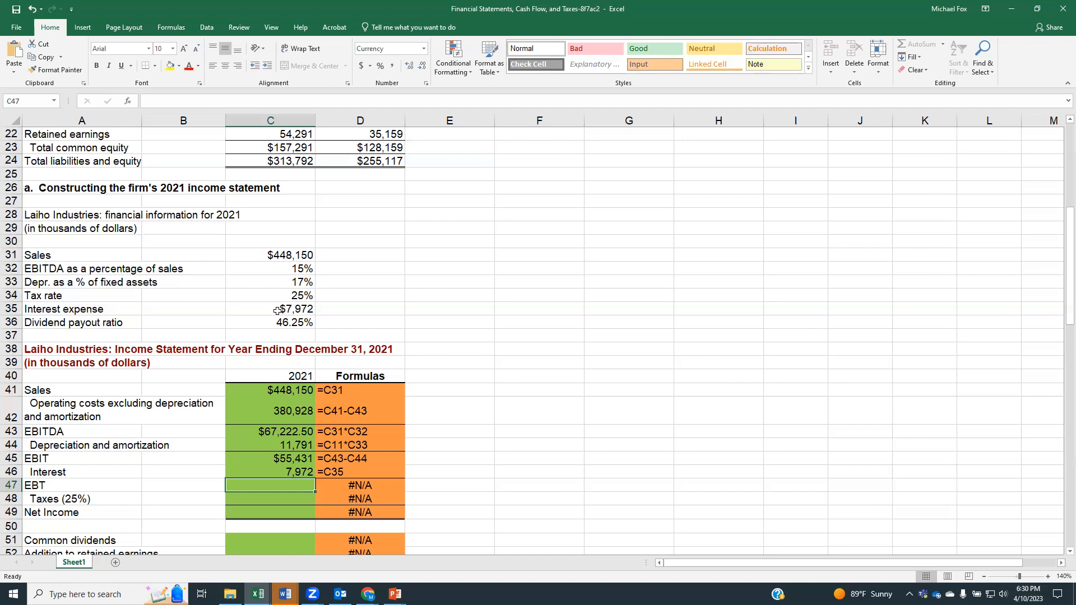
Step: Calculate EBT in cell C47 as EBIT minus interest, using =C45-C46
{"action": "type", "text": "="}
{"action": "left_click", "coordinate": [261, 460]}
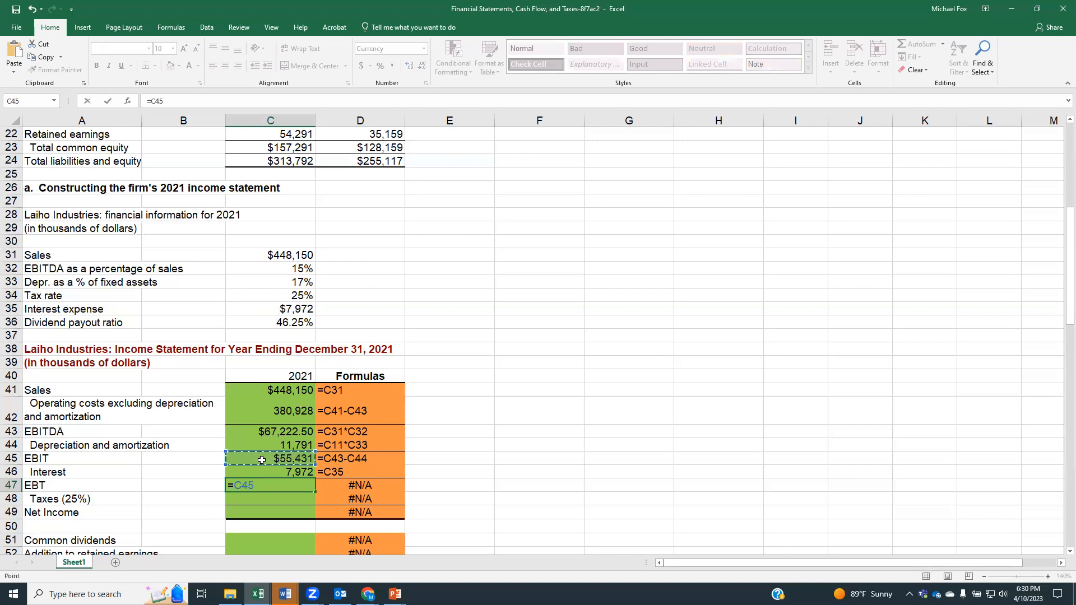
{"action": "type", "text": "-"}
{"action": "left_click", "coordinate": [266, 471]}
{"action": "key", "text": "Return"}
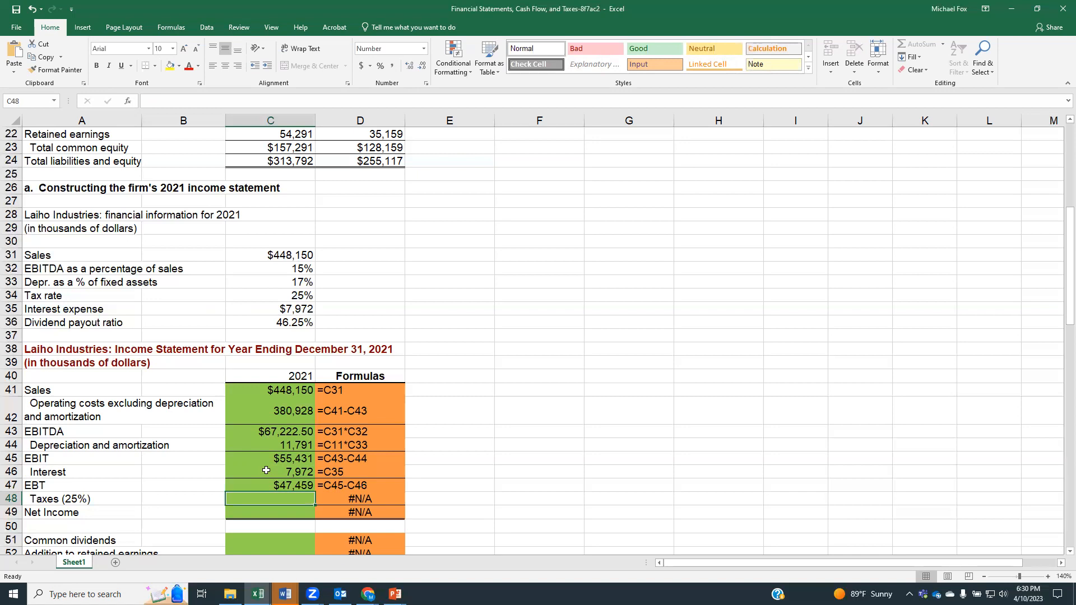
Step: Calculate taxes in cell C48 as EBT times the given tax rate, using =C47*C34
{"action": "type", "text": "="}
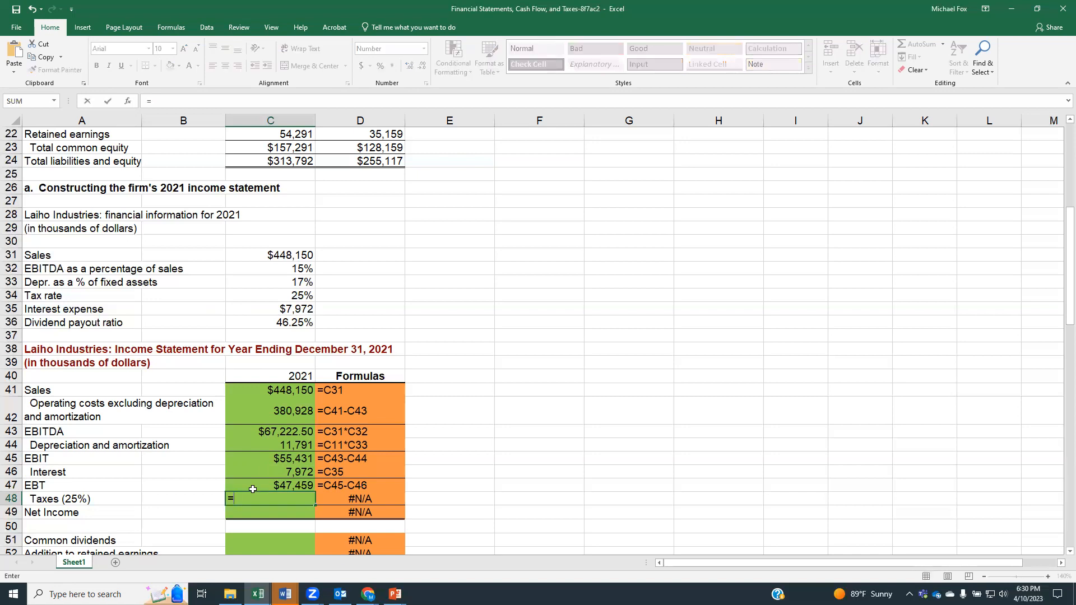
{"action": "left_click", "coordinate": [254, 483]}
{"action": "type", "text": "*"}
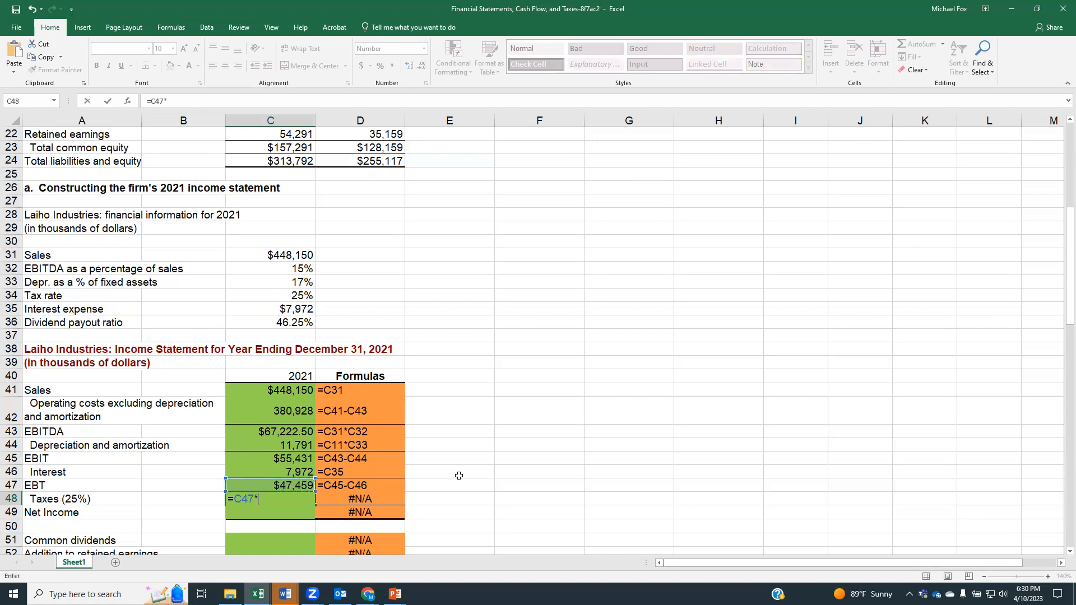
{"action": "left_click", "coordinate": [269, 296]}
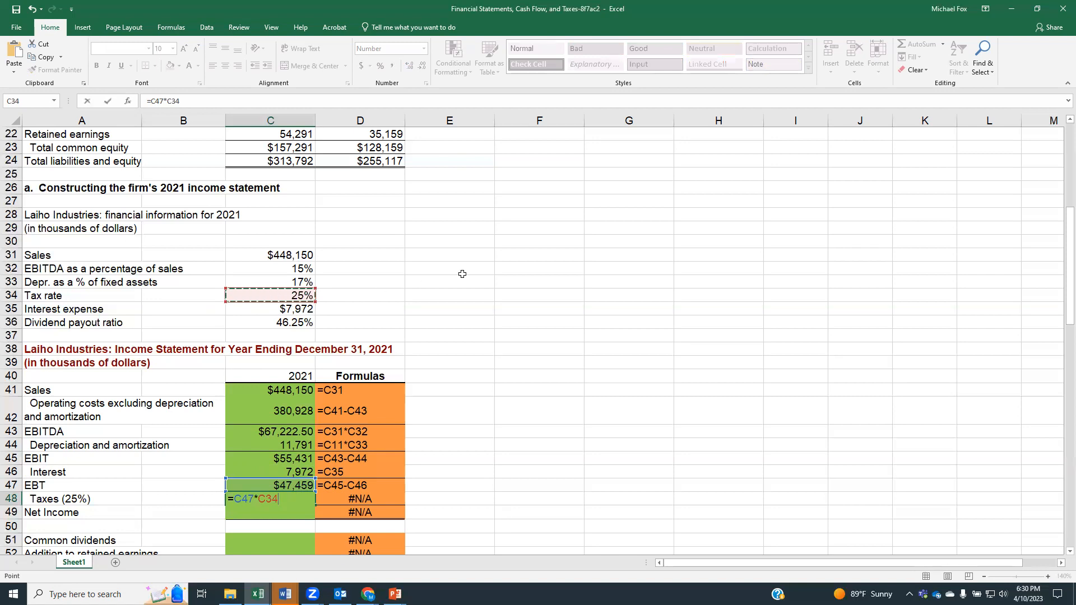
{"action": "key", "text": "Return"}
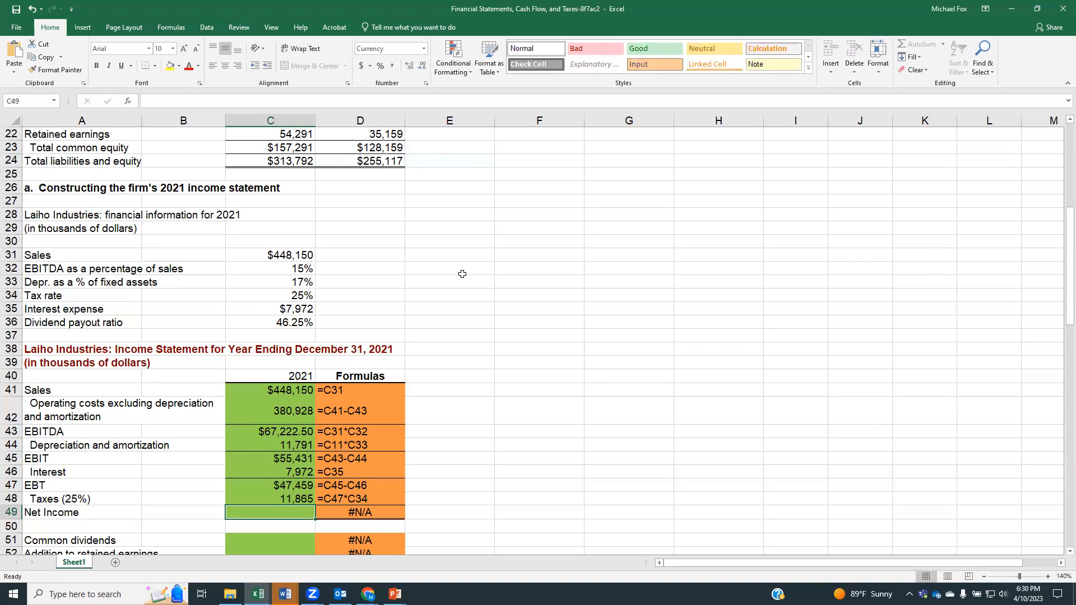
Step: Calculate net income in cell C49 as EBT minus taxes, using =C47-C48
{"action": "type", "text": "="}
{"action": "left_click", "coordinate": [310, 483]}
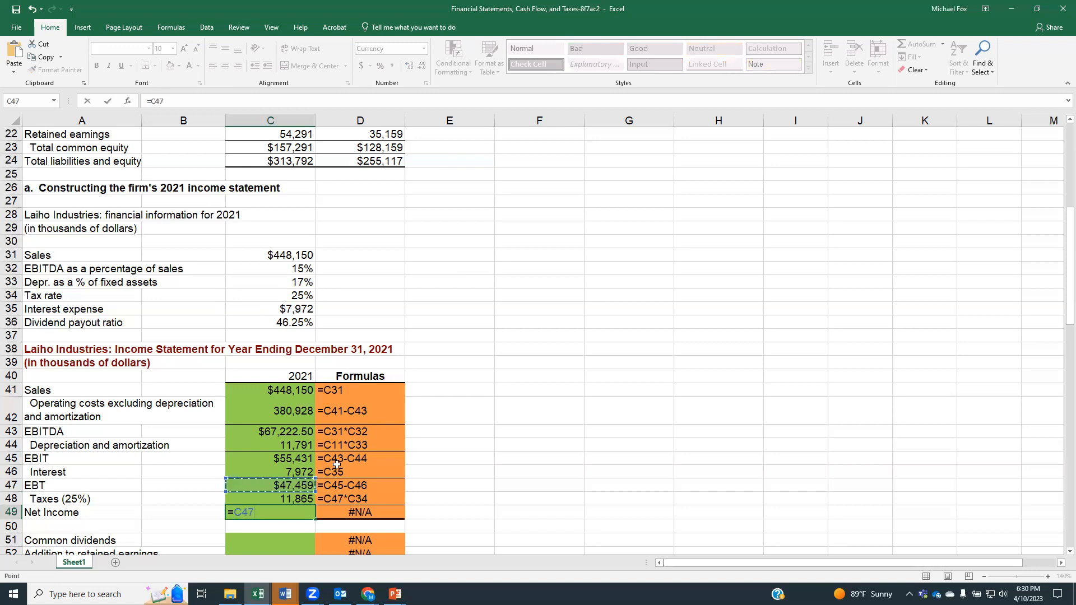
{"action": "type", "text": "-"}
{"action": "left_click", "coordinate": [299, 496]}
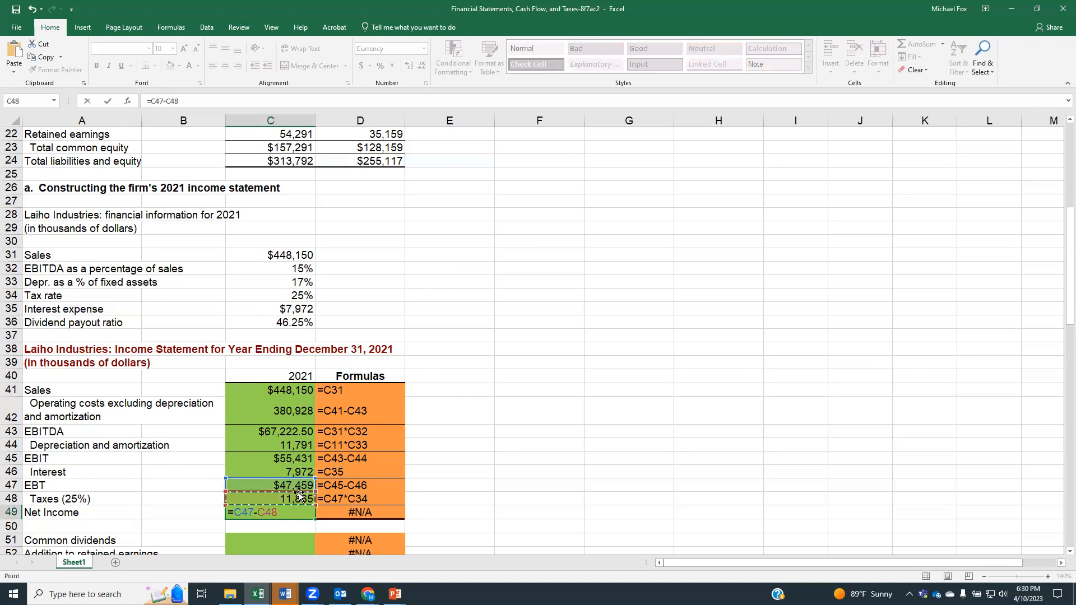
{"action": "key", "text": "Return"}
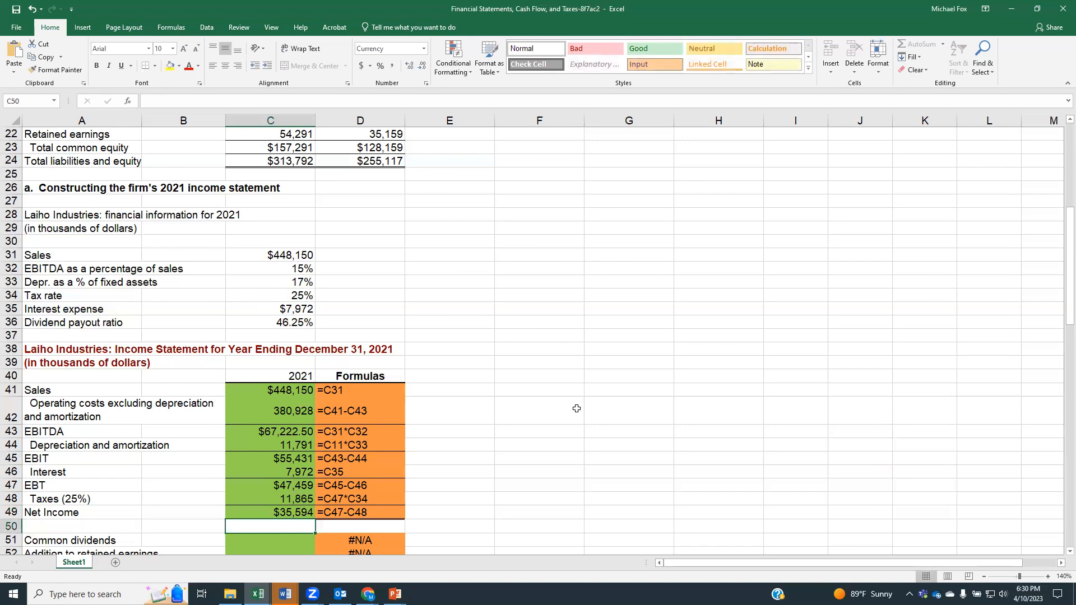
Step: Calculate common dividends in cell C51 as net income times the dividend payout ratio, using =C49*C36
{"action": "scroll", "coordinate": [577, 404], "scroll_direction": "down", "scroll_amount": 1}
{"action": "scroll", "coordinate": [576, 404], "scroll_direction": "down", "scroll_amount": 2}
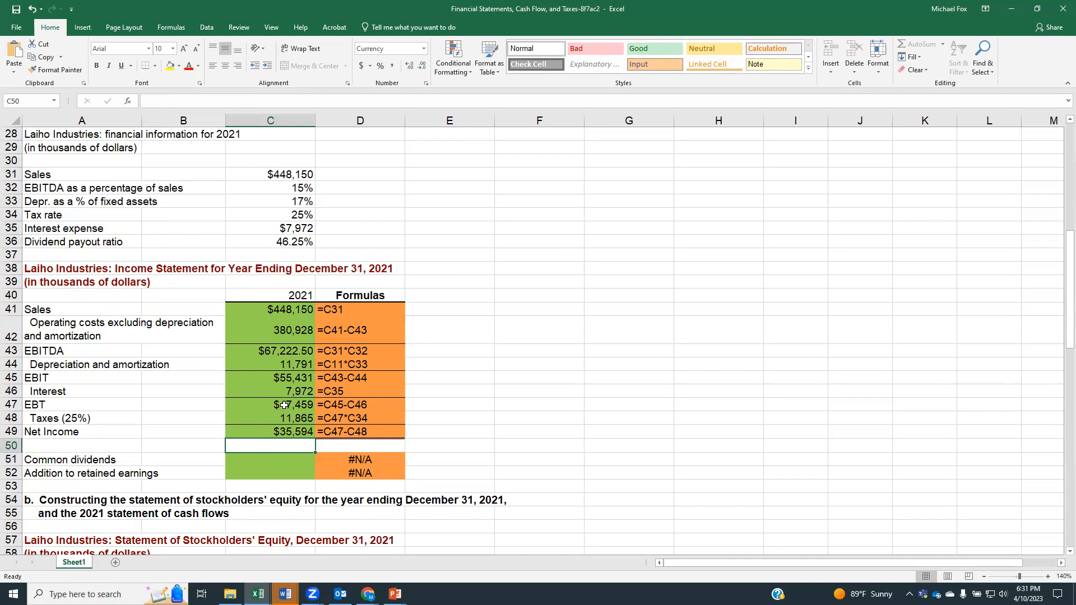
{"action": "left_click", "coordinate": [285, 243]}
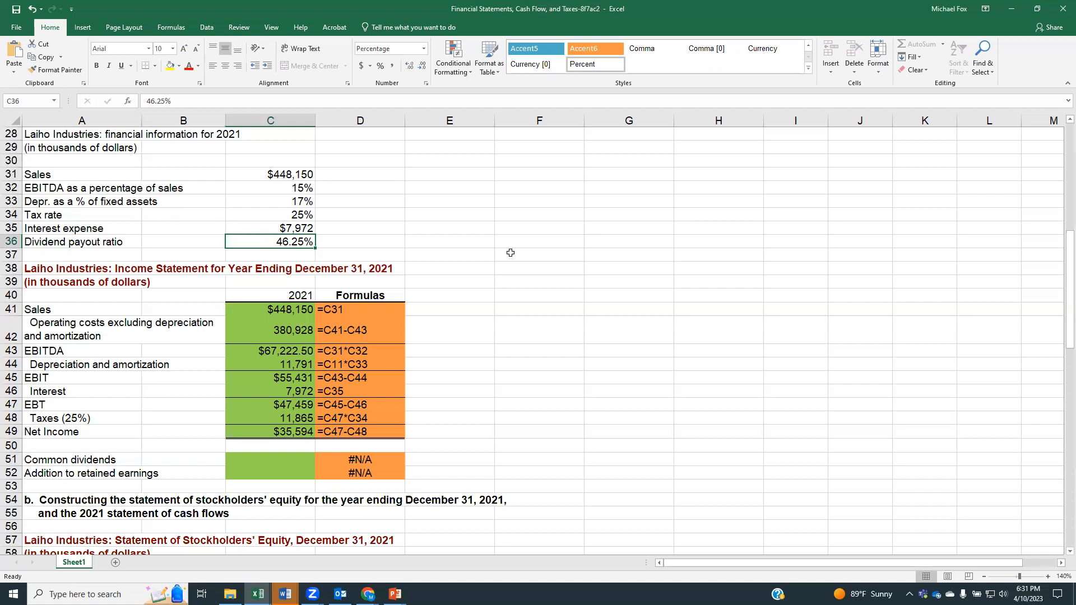
{"action": "left_click", "coordinate": [304, 459]}
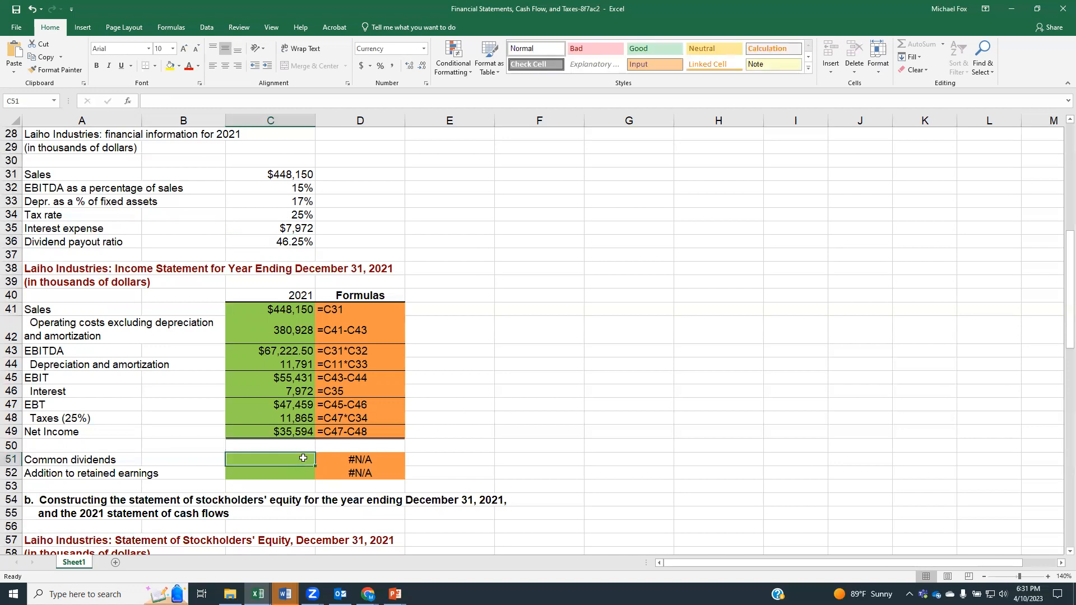
{"action": "type", "text": "="}
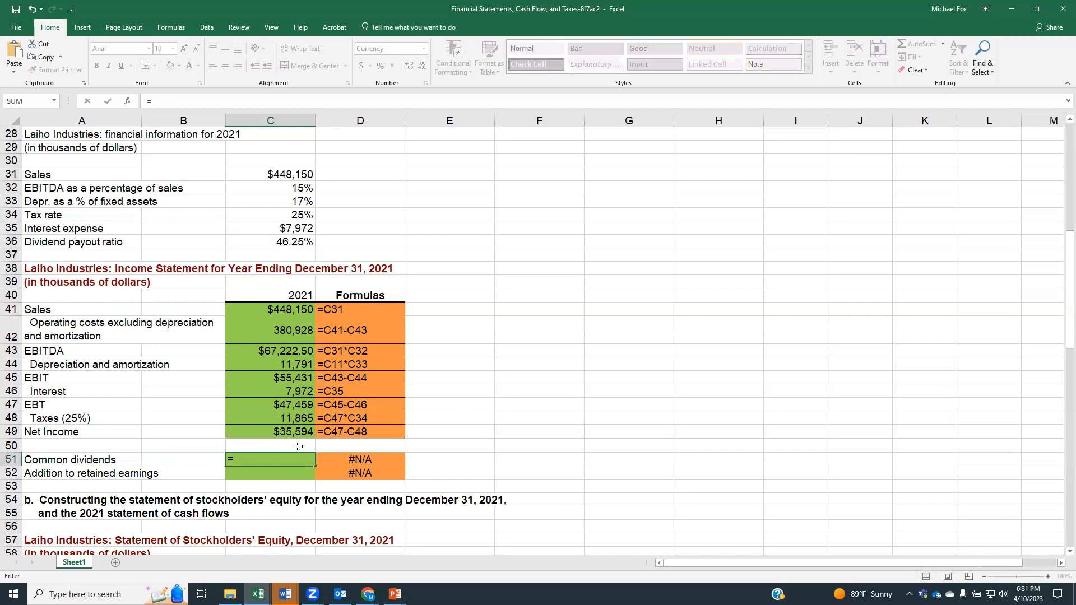
{"action": "left_click", "coordinate": [295, 433]}
{"action": "type", "text": "*"}
{"action": "left_click", "coordinate": [275, 244]}
{"action": "key", "text": "Return"}
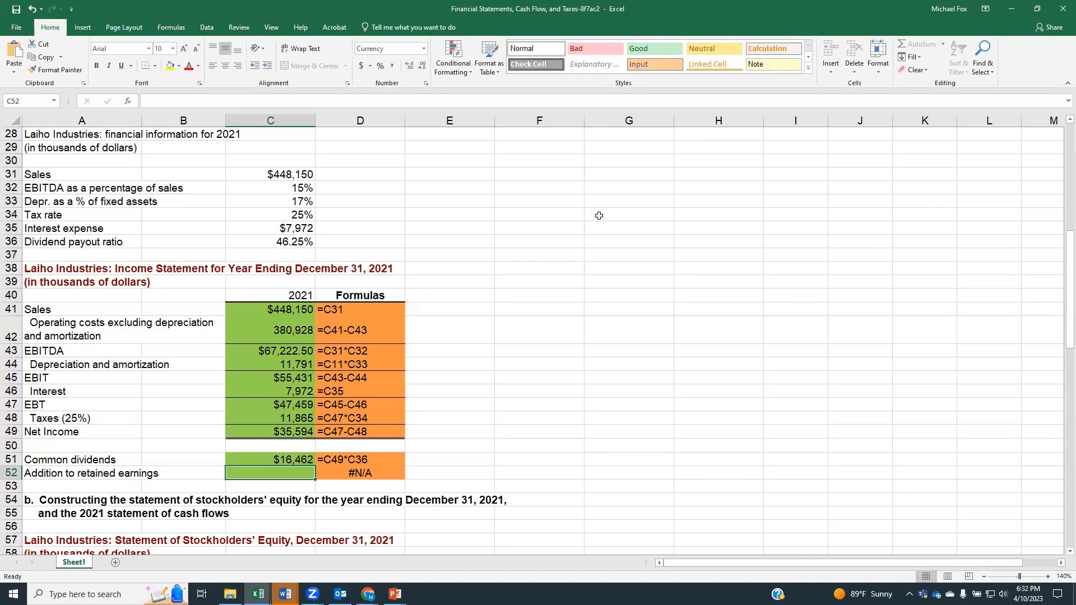
Step: Calculate the addition to retained earnings in cell C52 as net income minus common dividends, using =C49-C51
{"action": "type", "text": "="}
{"action": "left_click", "coordinate": [287, 429]}
{"action": "type", "text": "-"}
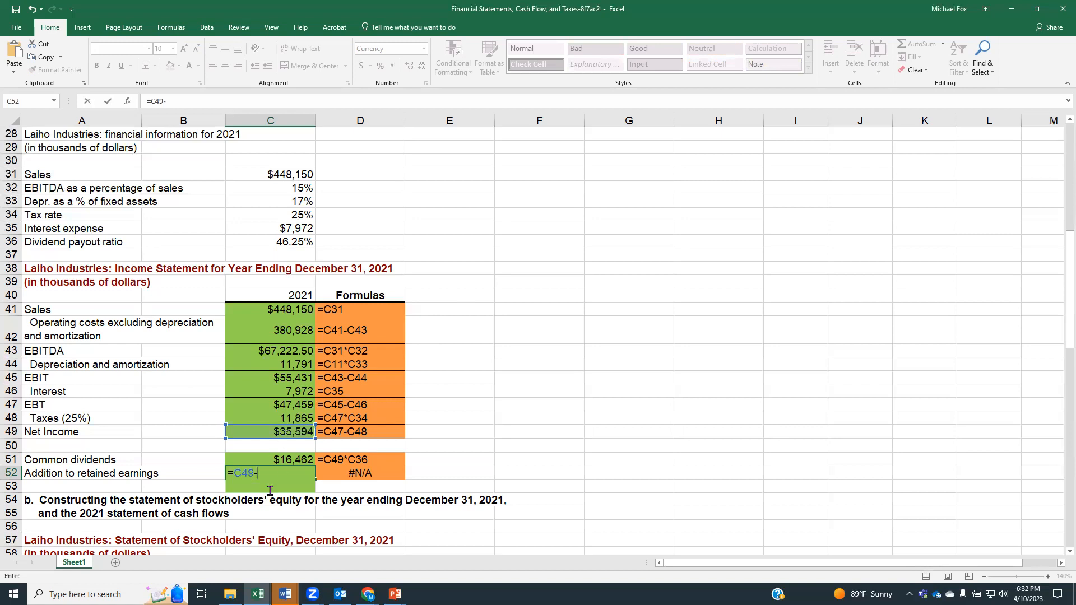
{"action": "left_click", "coordinate": [282, 456]}
{"action": "key", "text": "Return"}
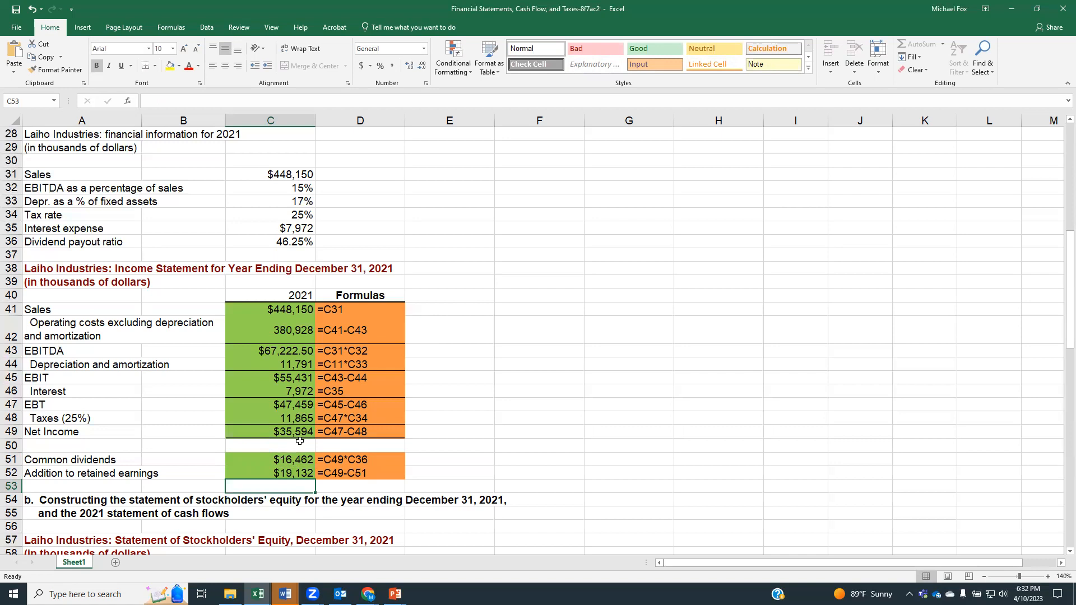
Step: Review the blank statement of stockholders' equity and check it against the 2020 column of the balance sheet
{"action": "scroll", "coordinate": [499, 357], "scroll_direction": "down", "scroll_amount": 3}
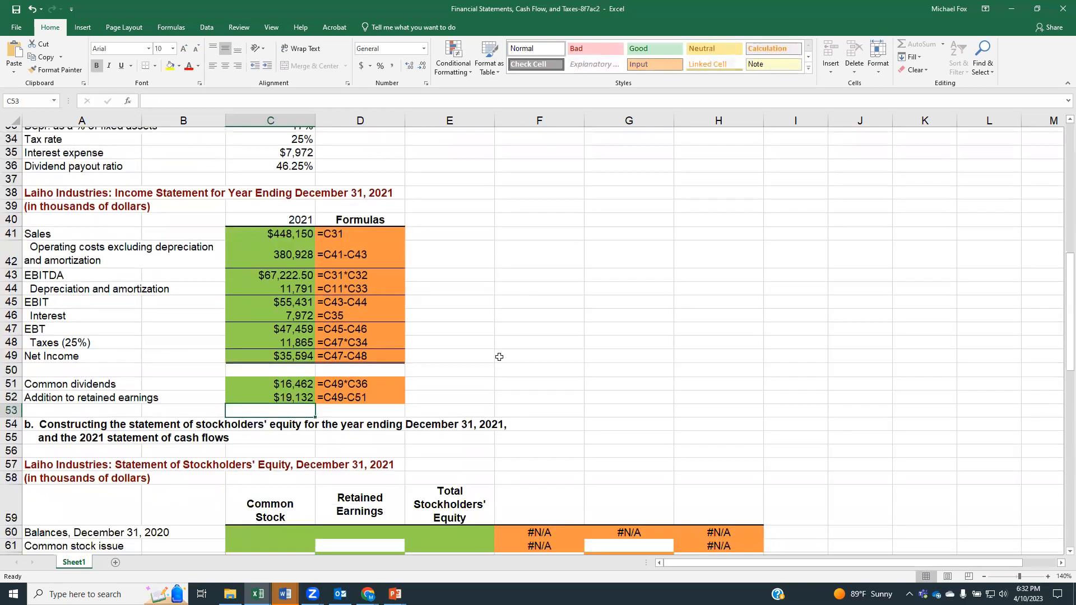
{"action": "scroll", "coordinate": [499, 358], "scroll_direction": "down", "scroll_amount": 2}
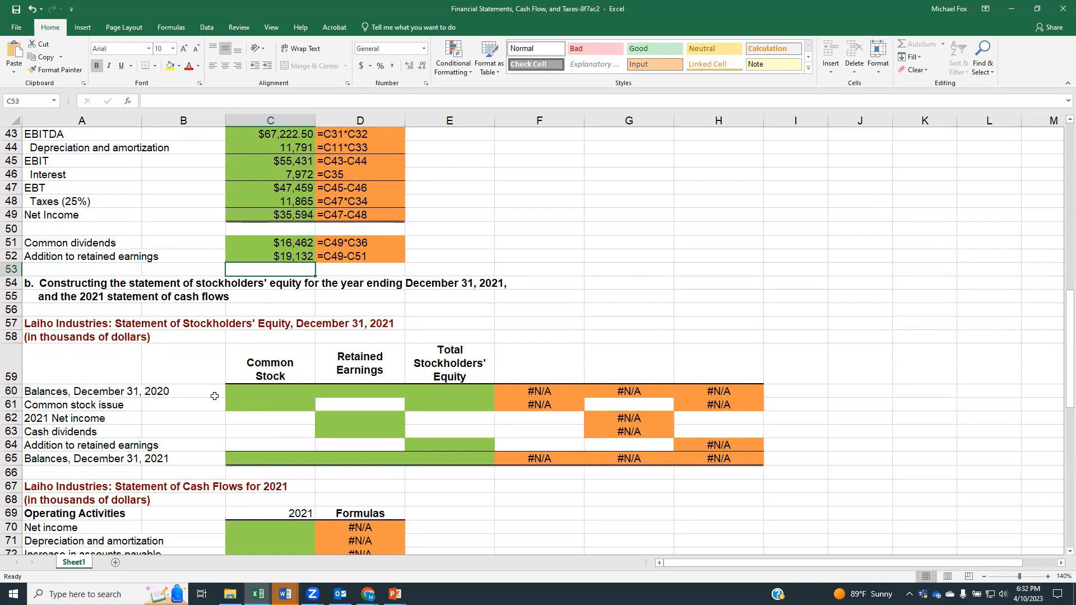
{"action": "scroll", "coordinate": [286, 403], "scroll_direction": "up", "scroll_amount": 9}
{"action": "scroll", "coordinate": [286, 403], "scroll_direction": "up", "scroll_amount": 5}
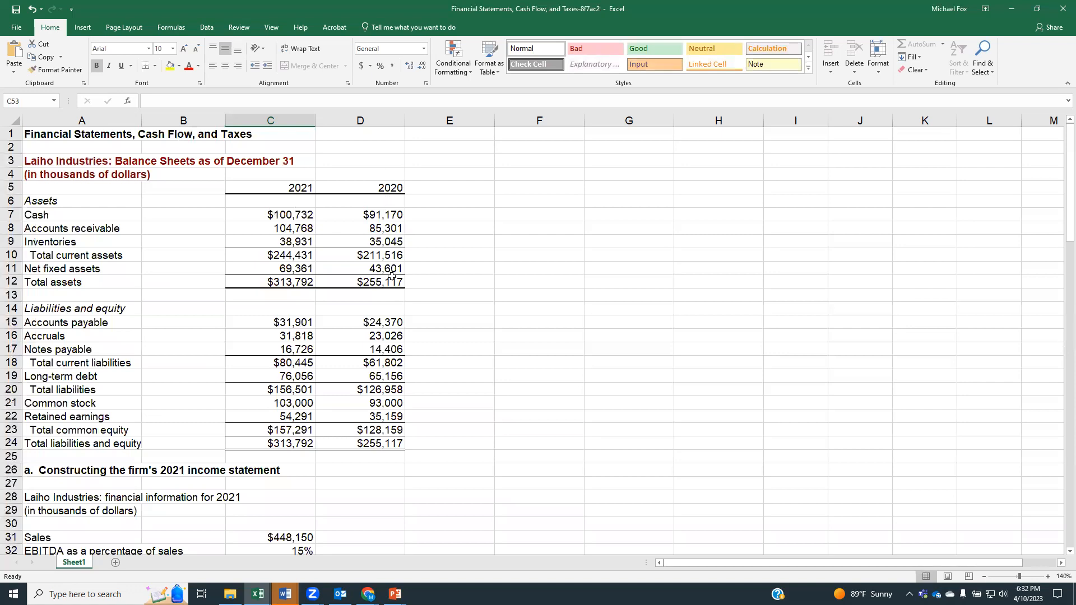
{"action": "left_click", "coordinate": [361, 121]}
{"action": "left_click", "coordinate": [384, 266]}
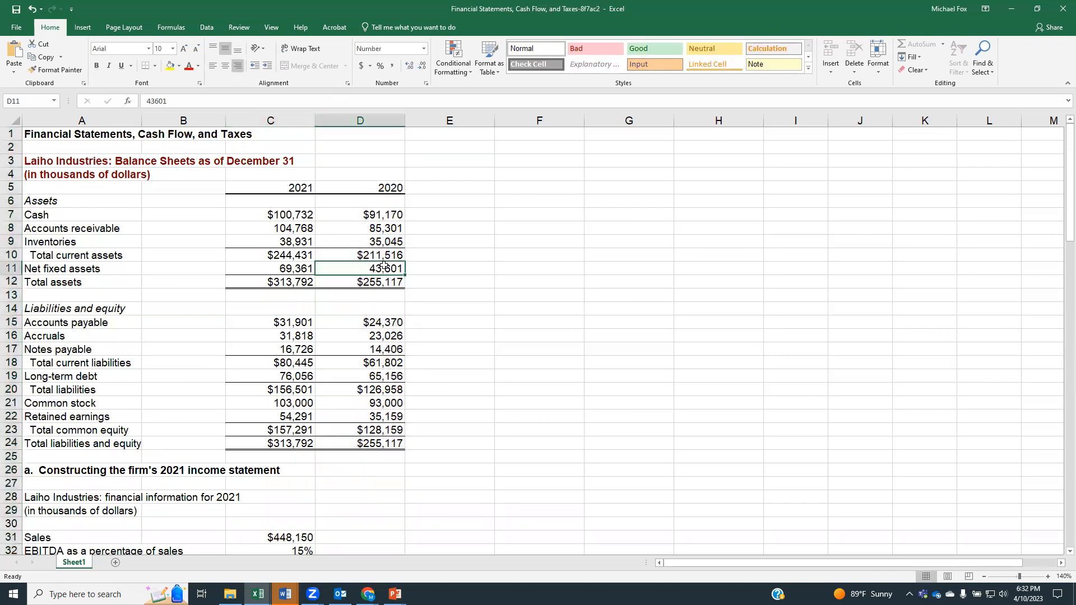
Step: Link the December 31, 2020 common stock balance in cell C60 to the balance sheet's 2020 common stock, using =D21
{"action": "key", "text": "Down"}
{"action": "key", "text": "Down"}
{"action": "key", "text": "Down"}
{"action": "key", "text": "Down"}
{"action": "key", "text": "Down"}
{"action": "key", "text": "Down"}
{"action": "key", "text": "Down"}
{"action": "key", "text": "Down"}
{"action": "key", "text": "Down"}
{"action": "key", "text": "Down"}
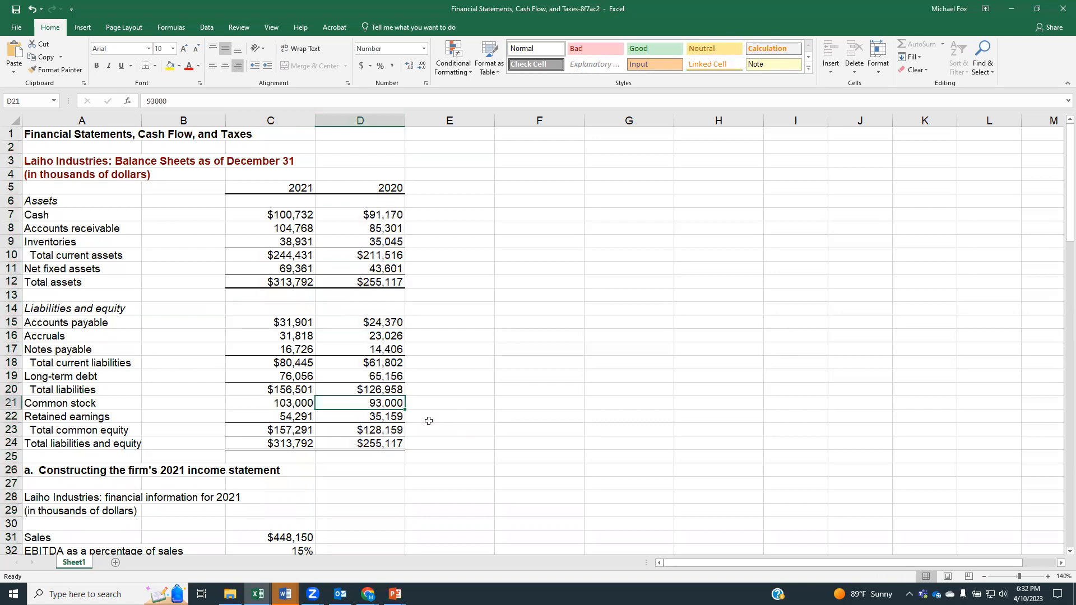
{"action": "scroll", "coordinate": [458, 424], "scroll_direction": "down", "scroll_amount": 3}
{"action": "scroll", "coordinate": [458, 424], "scroll_direction": "down", "scroll_amount": 10}
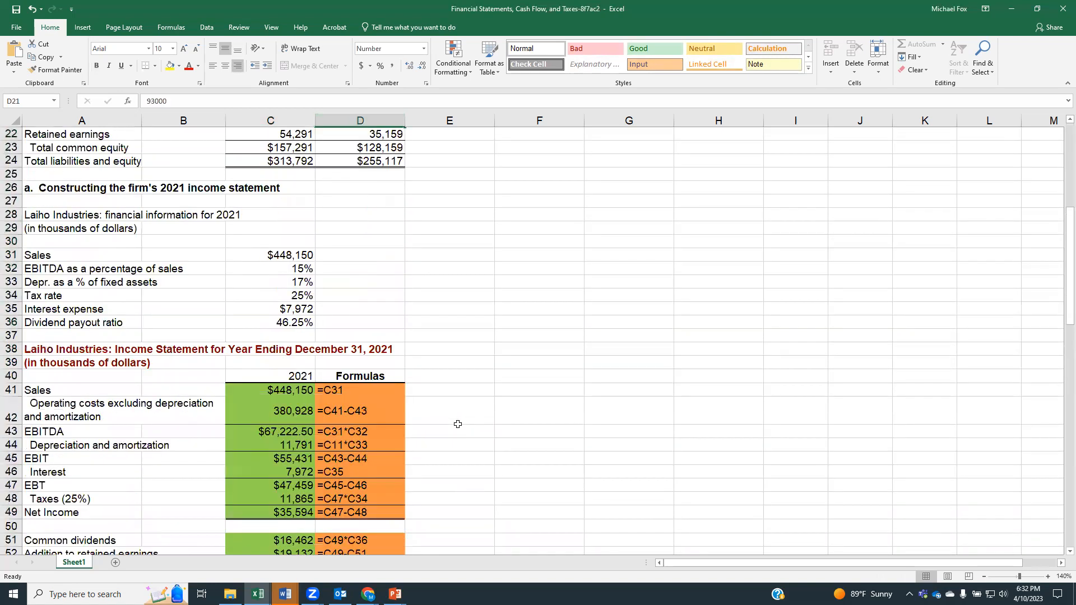
{"action": "left_click", "coordinate": [278, 448]}
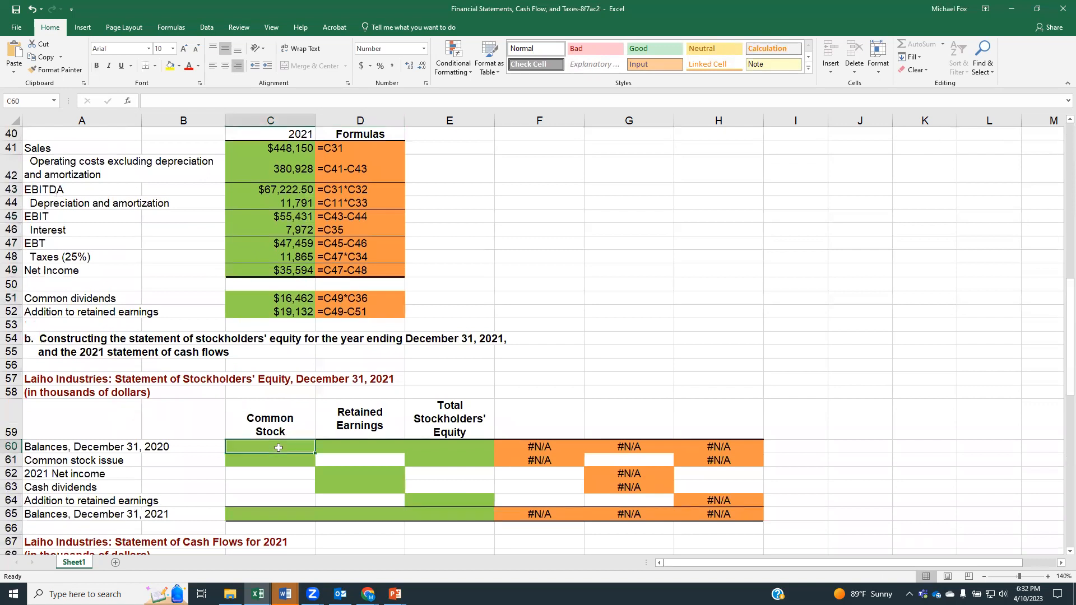
{"action": "type", "text": "="}
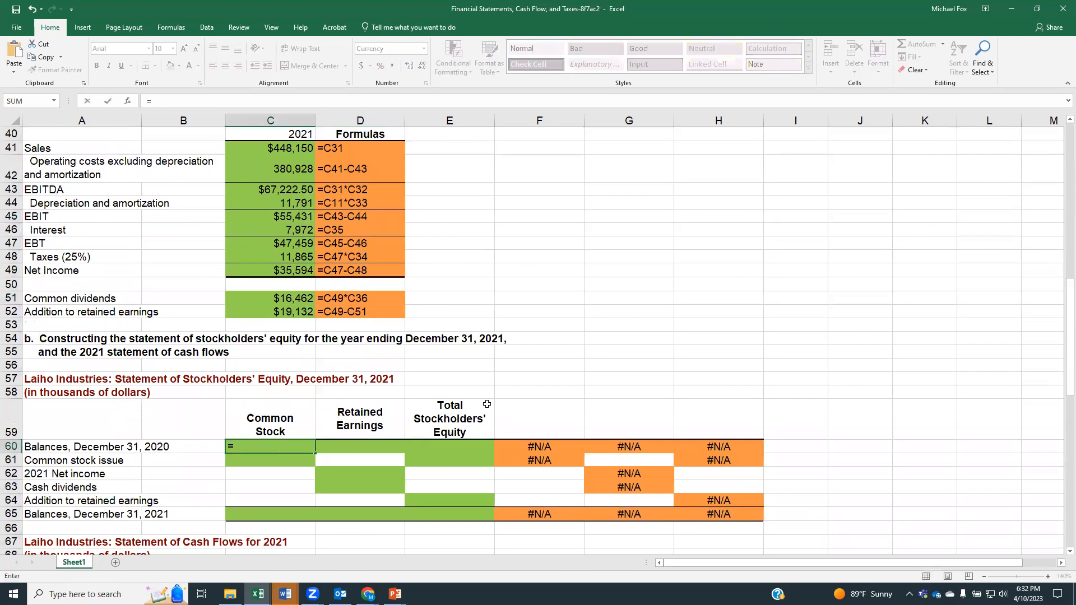
{"action": "scroll", "coordinate": [497, 373], "scroll_direction": "up", "scroll_amount": 10}
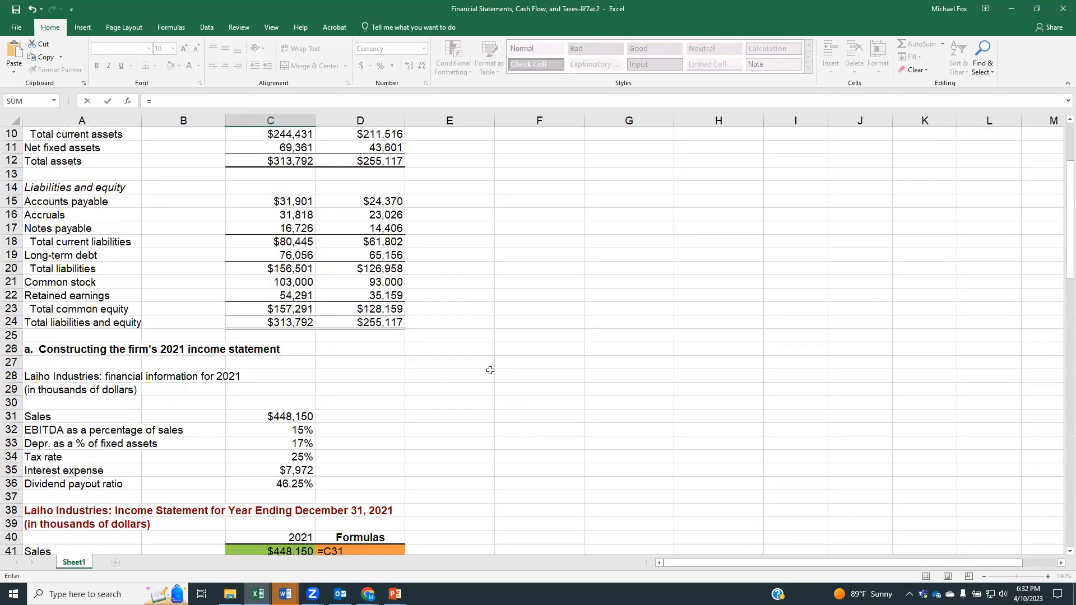
{"action": "left_click", "coordinate": [388, 283]}
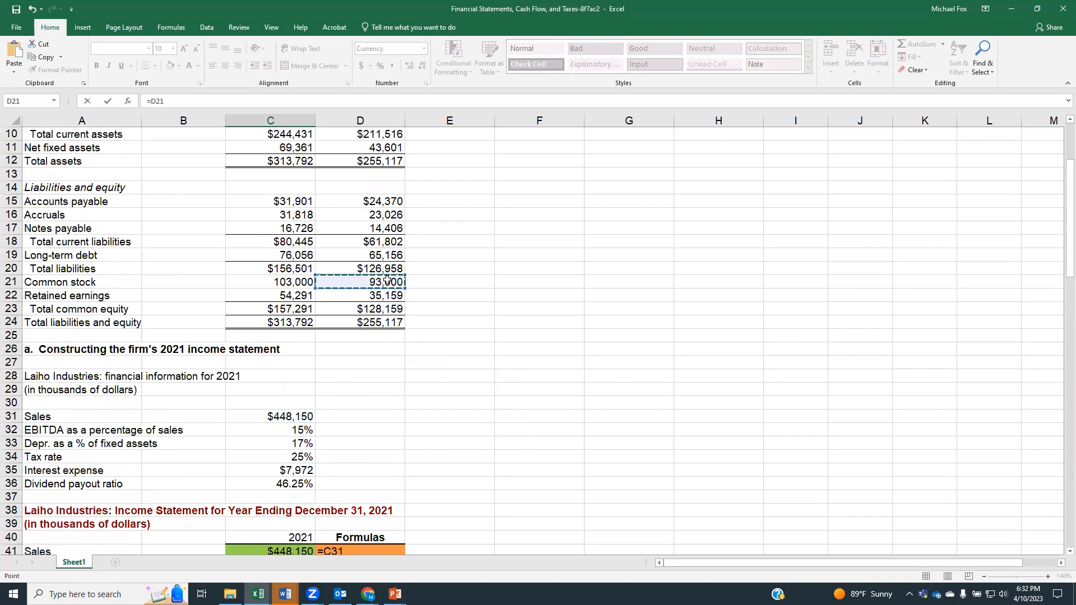
{"action": "key", "text": "Return"}
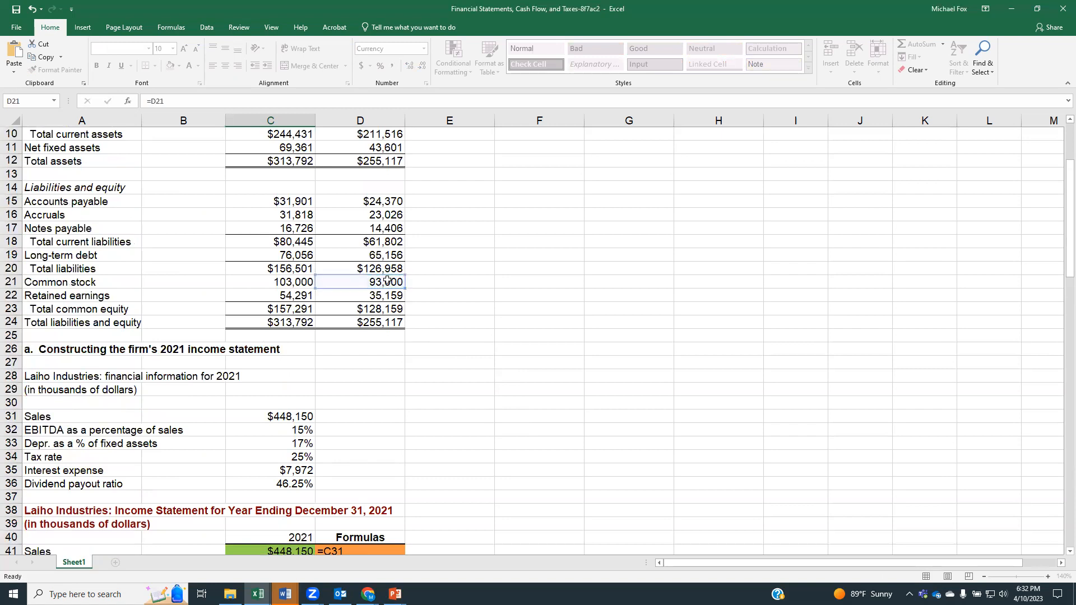
Step: Link the December 31, 2021 common stock balance in cell C65 to the balance sheet's 2021 common stock, using =C21
{"action": "scroll", "coordinate": [557, 358], "scroll_direction": "down", "scroll_amount": 10}
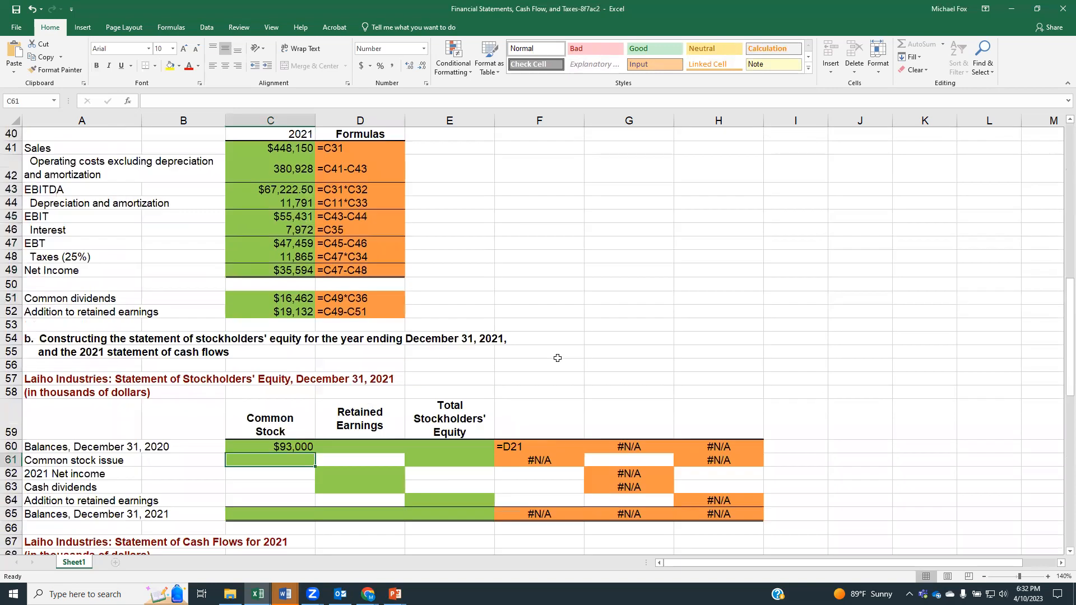
{"action": "scroll", "coordinate": [557, 358], "scroll_direction": "up", "scroll_amount": 9}
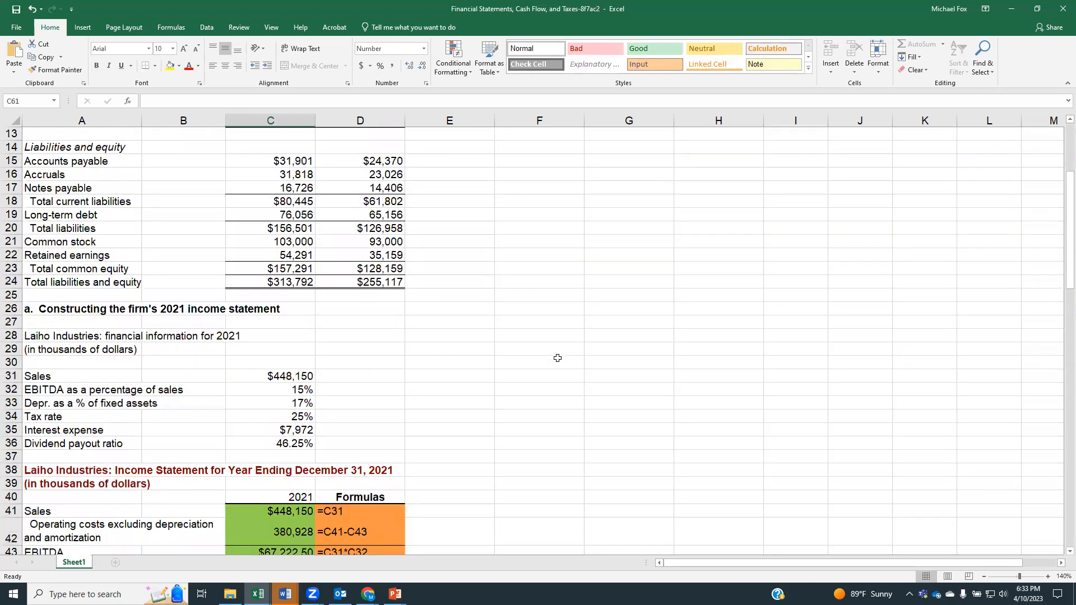
{"action": "scroll", "coordinate": [350, 302], "scroll_direction": "down", "scroll_amount": 10}
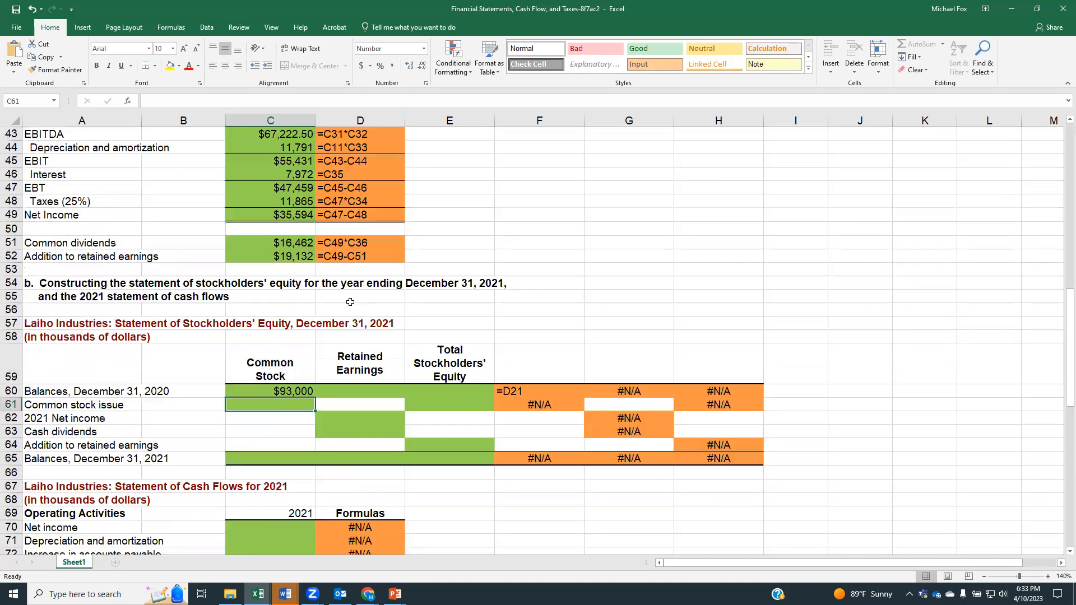
{"action": "left_click", "coordinate": [271, 457]}
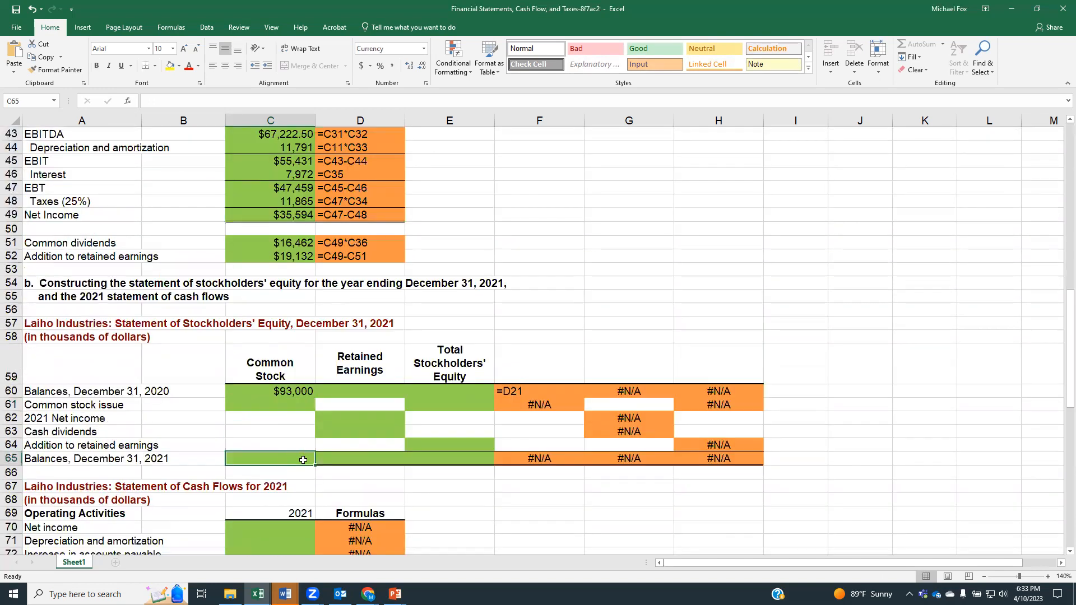
{"action": "scroll", "coordinate": [459, 466], "scroll_direction": "up", "scroll_amount": 10}
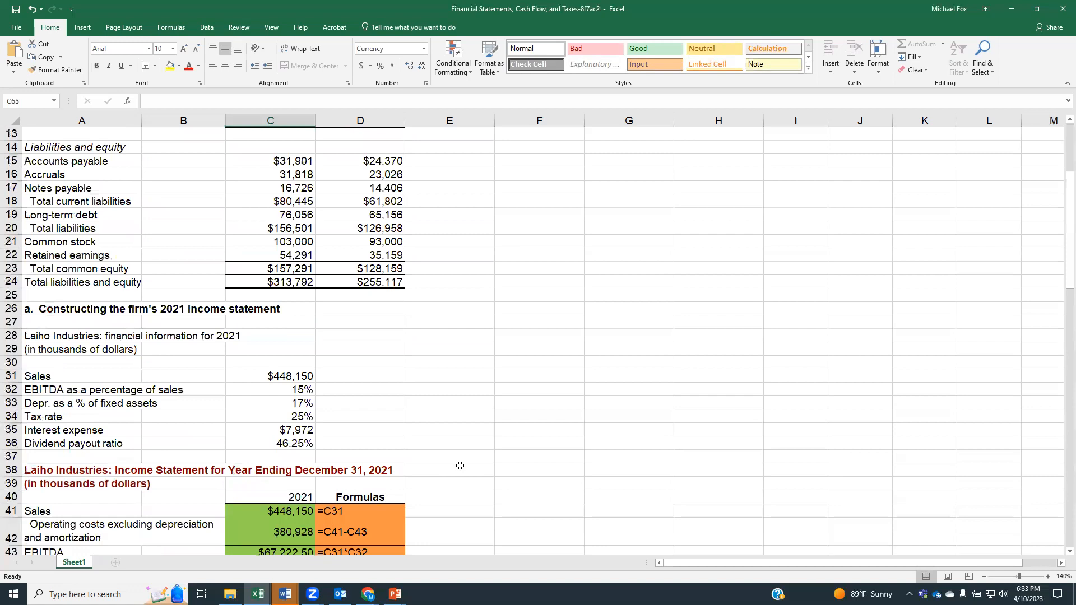
{"action": "scroll", "coordinate": [460, 465], "scroll_direction": "up", "scroll_amount": 3}
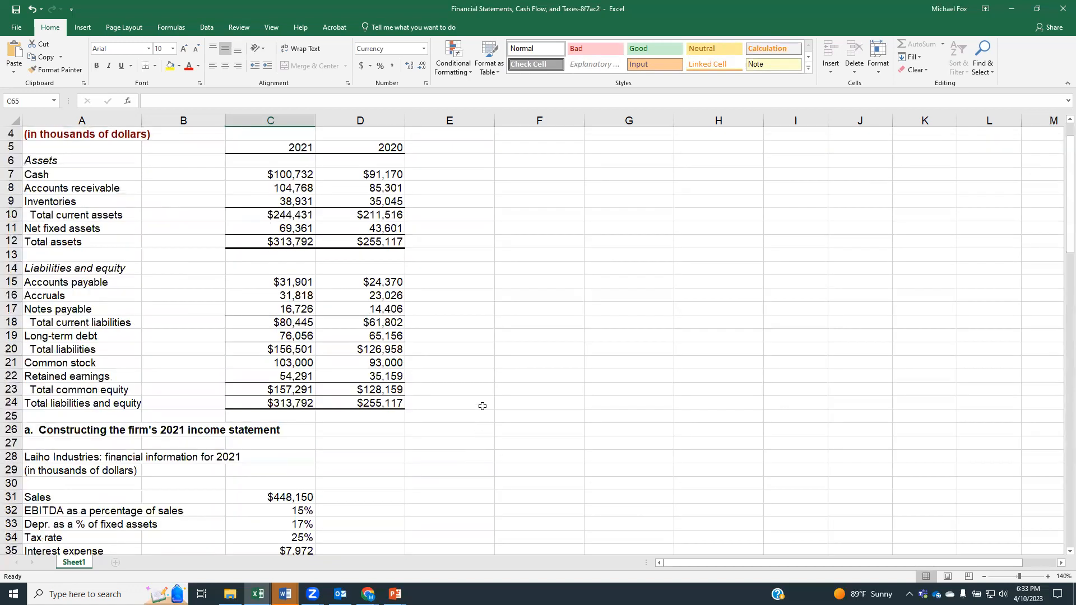
{"action": "scroll", "coordinate": [483, 406], "scroll_direction": "down", "scroll_amount": 5}
{"action": "type", "text": "="}
{"action": "scroll", "coordinate": [334, 232], "scroll_direction": "up", "scroll_amount": 4}
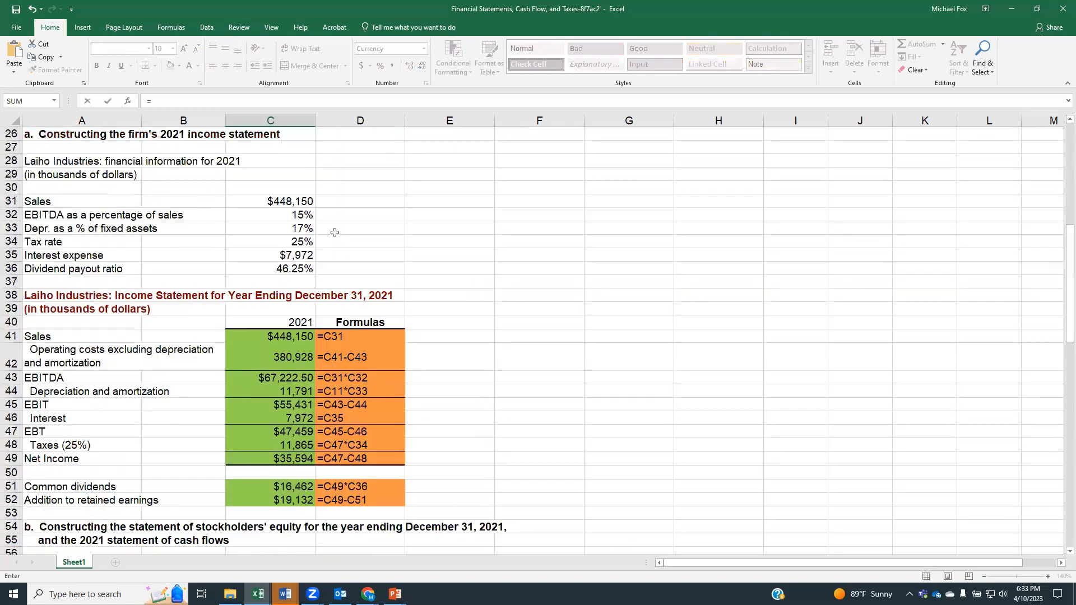
{"action": "scroll", "coordinate": [334, 232], "scroll_direction": "up", "scroll_amount": 7}
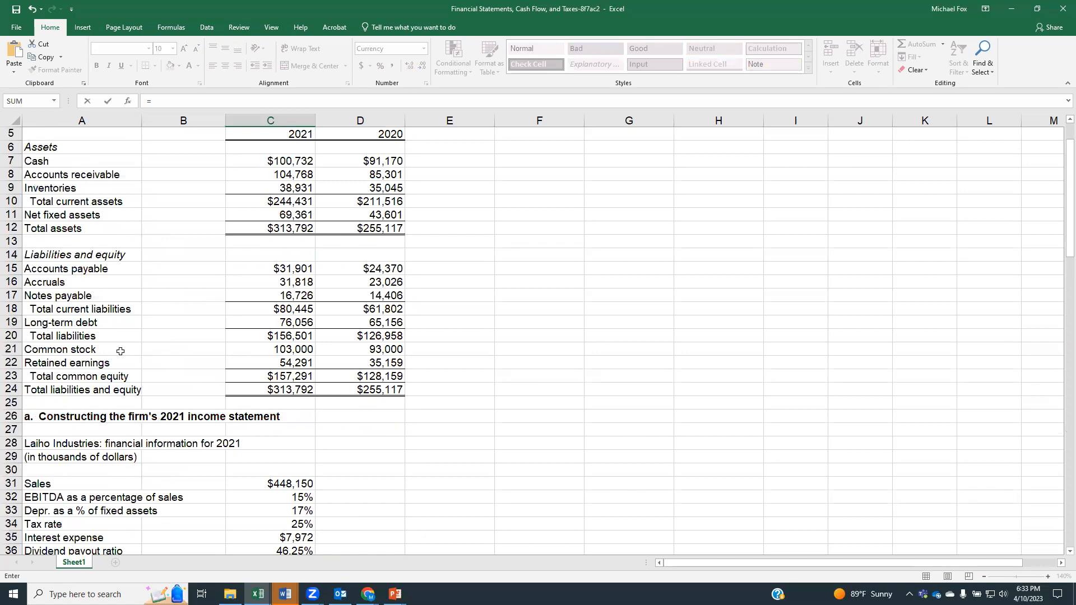
{"action": "left_click", "coordinate": [239, 351]}
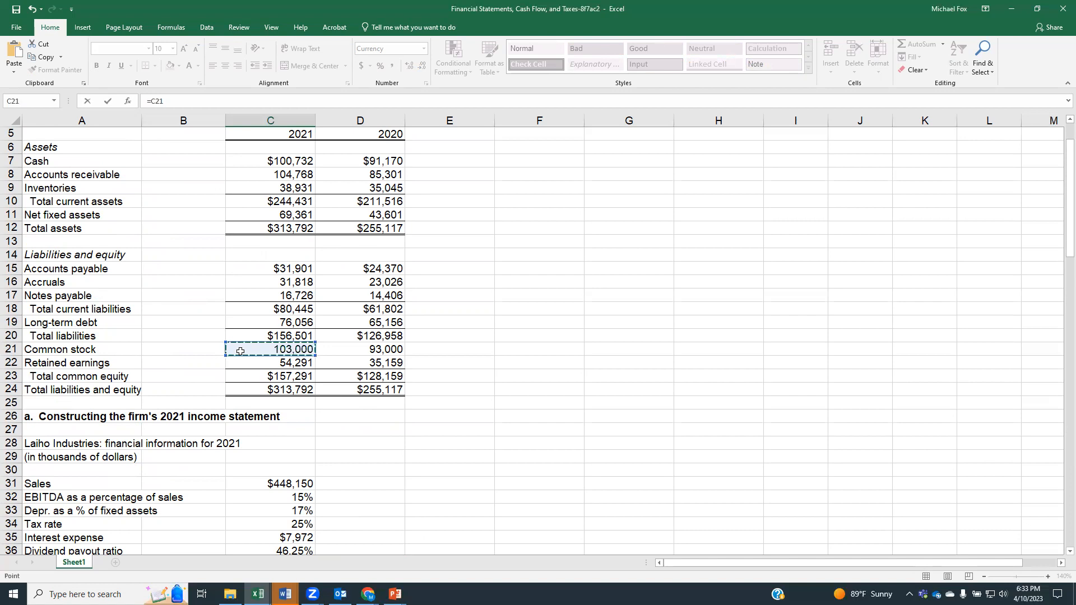
{"action": "key", "text": "Return"}
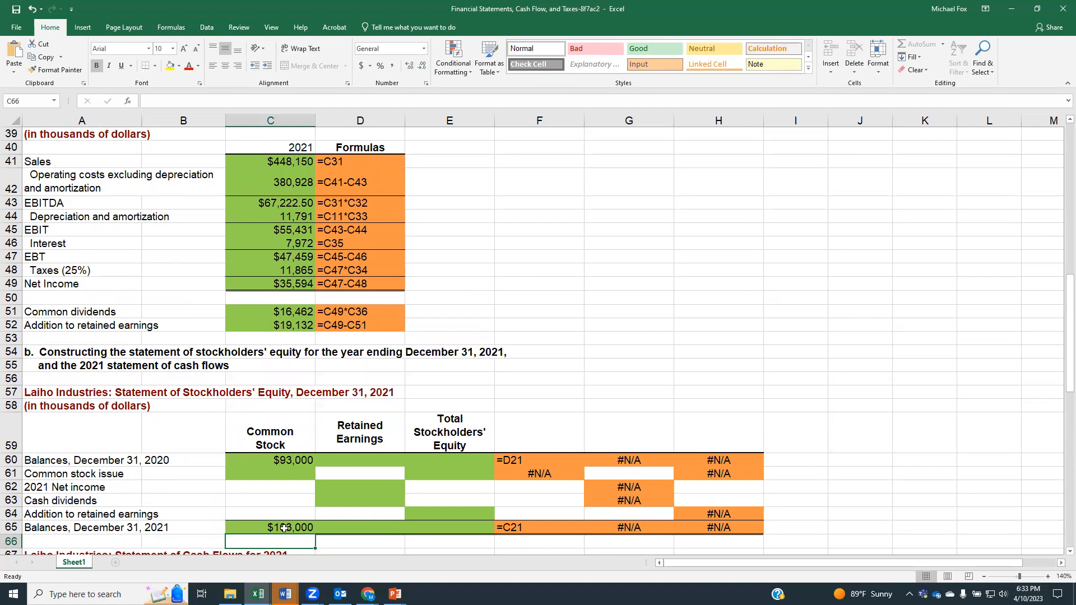
Step: Calculate the common stock issue in cell C61 as the 2021 balance minus the 2020 balance, using =C65-C60
{"action": "left_click", "coordinate": [279, 471]}
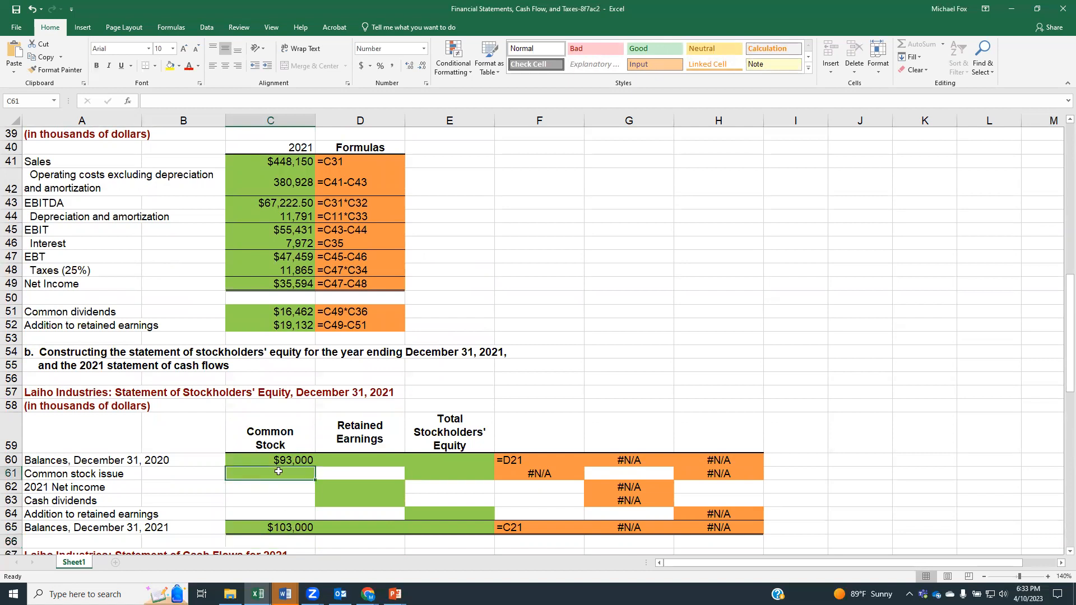
{"action": "type", "text": "="}
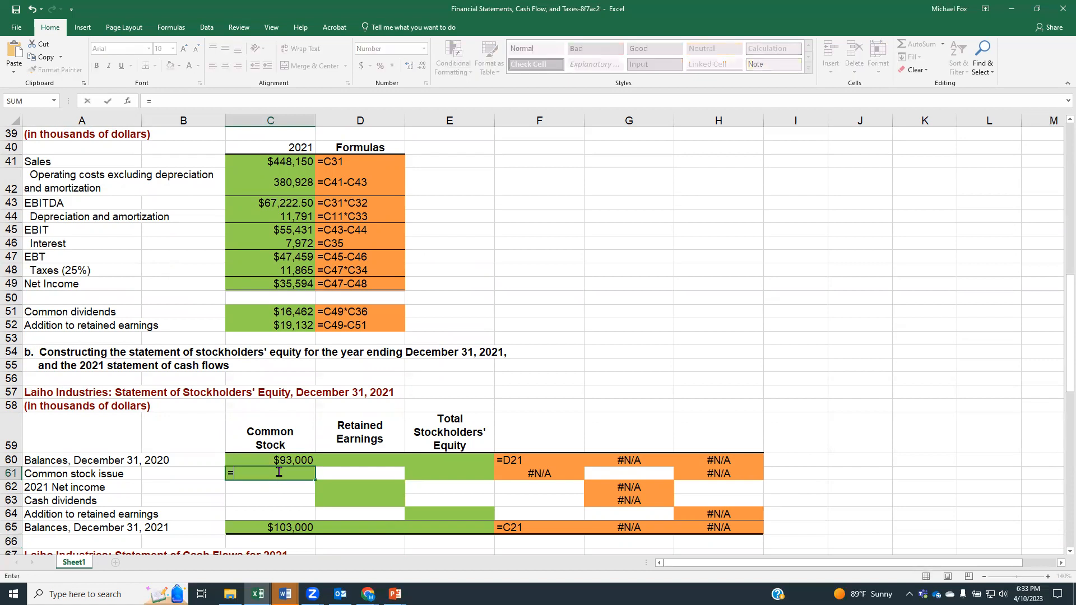
{"action": "left_click", "coordinate": [275, 529]}
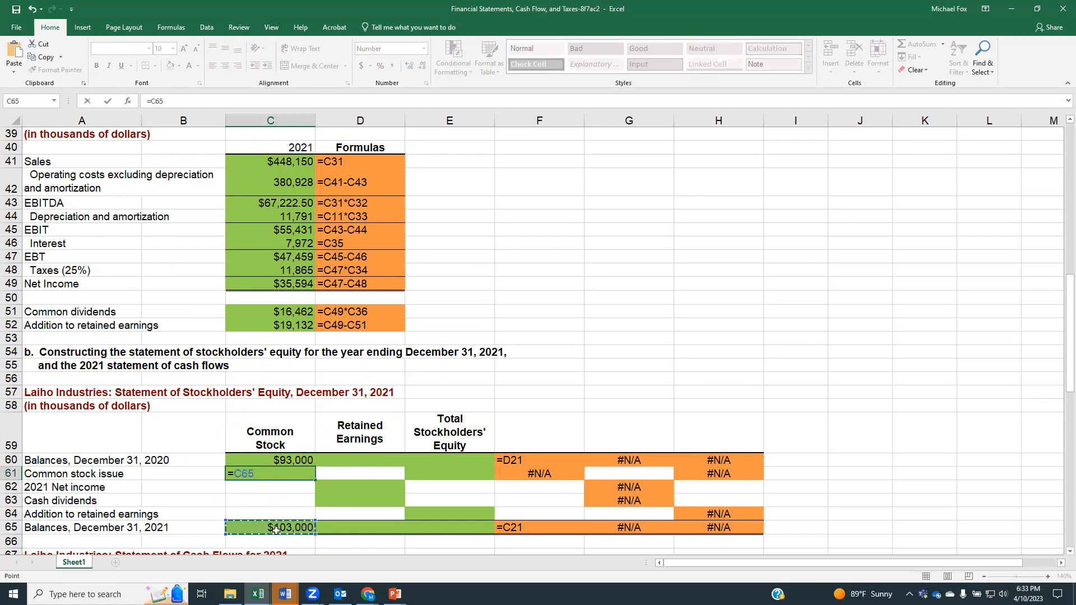
{"action": "type", "text": "-"}
{"action": "left_click", "coordinate": [283, 460]}
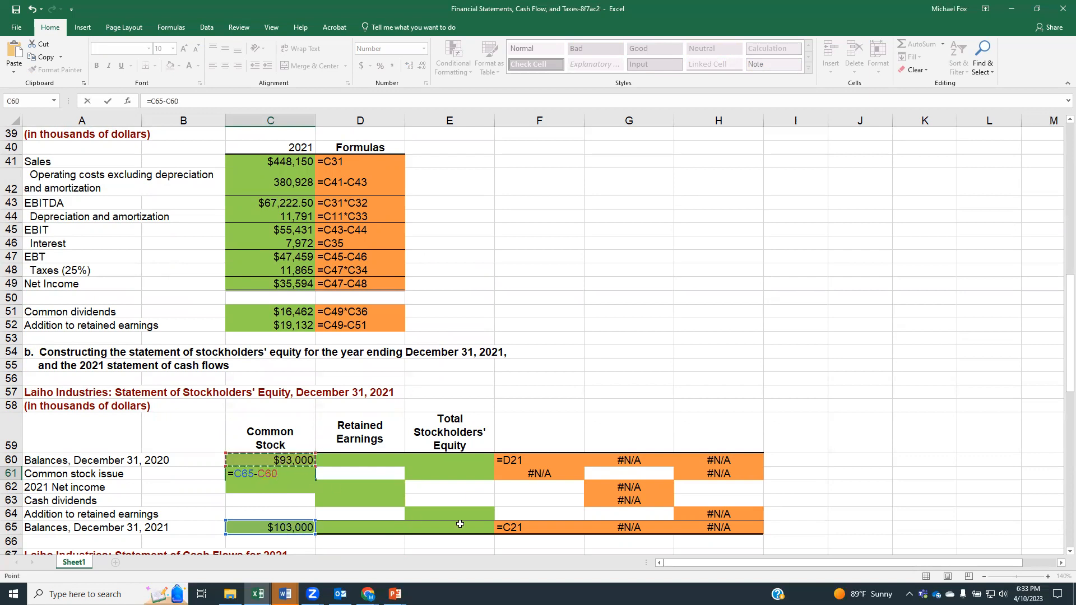
{"action": "key", "text": "Return"}
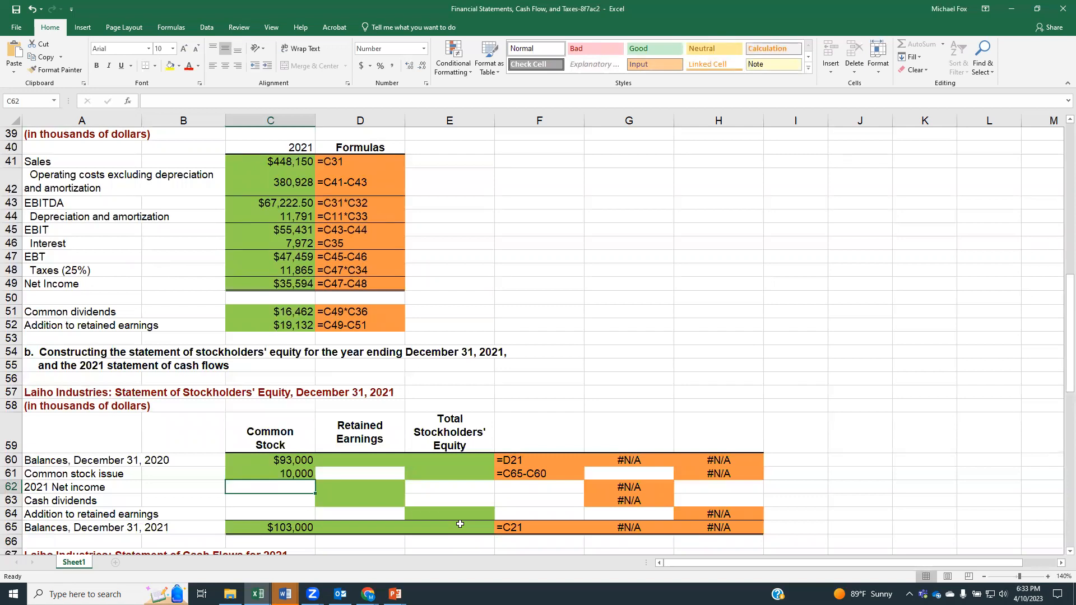
Step: Link the December 31, 2020 retained earnings balance in cell D60 to the balance sheet's 2020 retained earnings, using =D22
{"action": "left_click", "coordinate": [365, 460]}
{"action": "type", "text": "="}
{"action": "scroll", "coordinate": [409, 381], "scroll_direction": "up", "scroll_amount": 13}
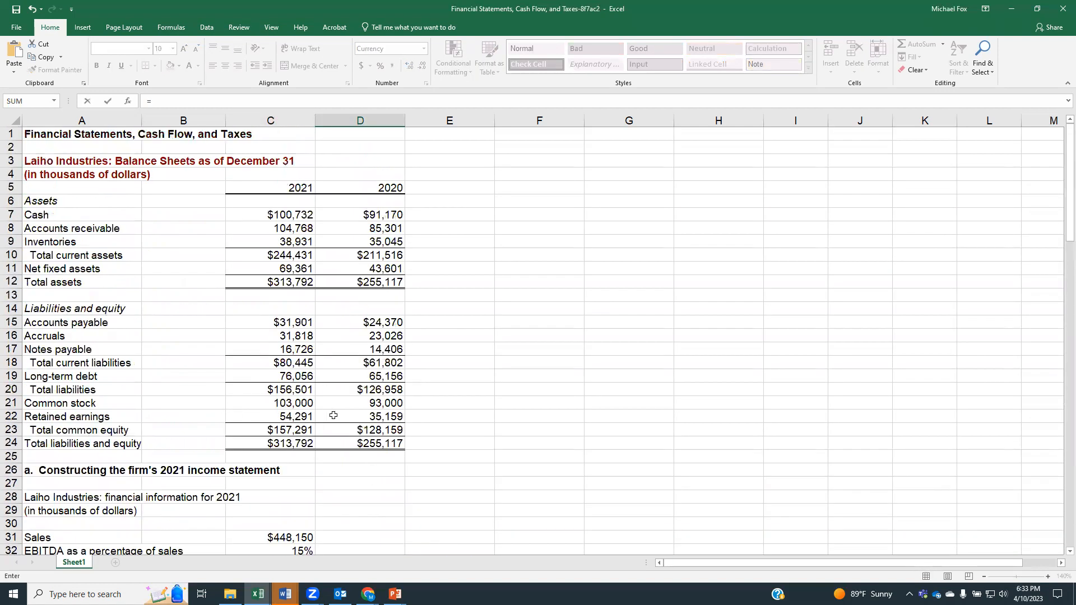
{"action": "left_click", "coordinate": [344, 420]}
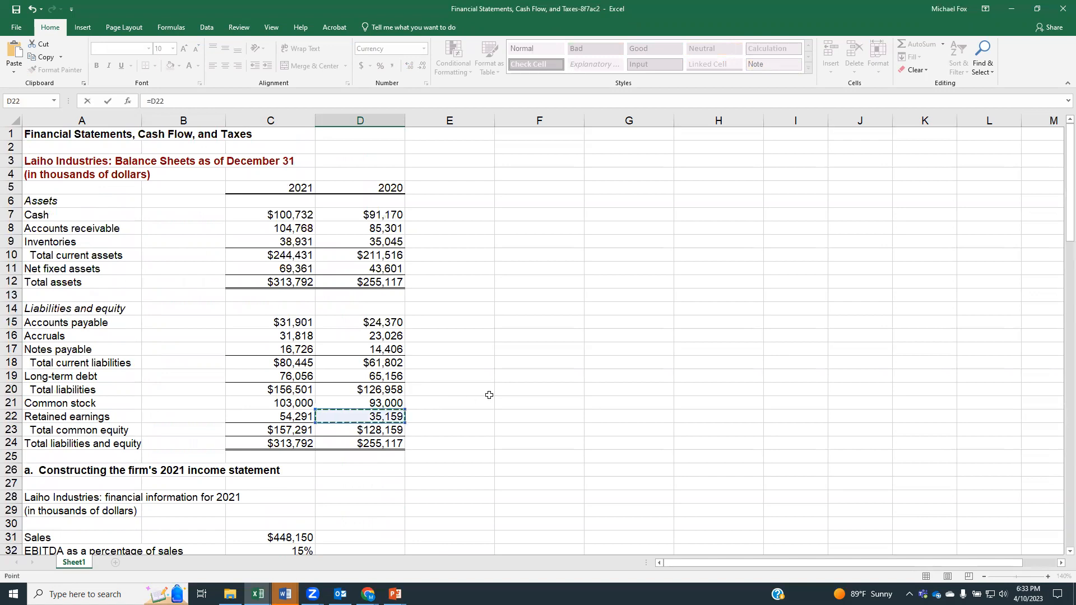
{"action": "key", "text": "Return"}
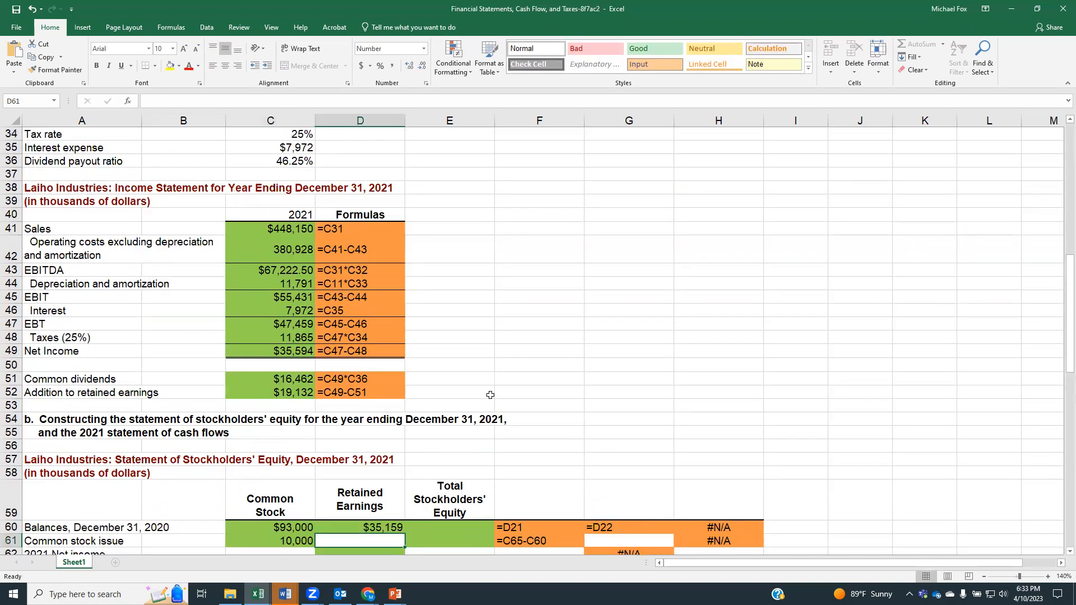
Step: Link 2021 net income in the Retained Earnings column, cell D62, to the income statement's net income, using =C49
{"action": "scroll", "coordinate": [490, 395], "scroll_direction": "down", "scroll_amount": 2}
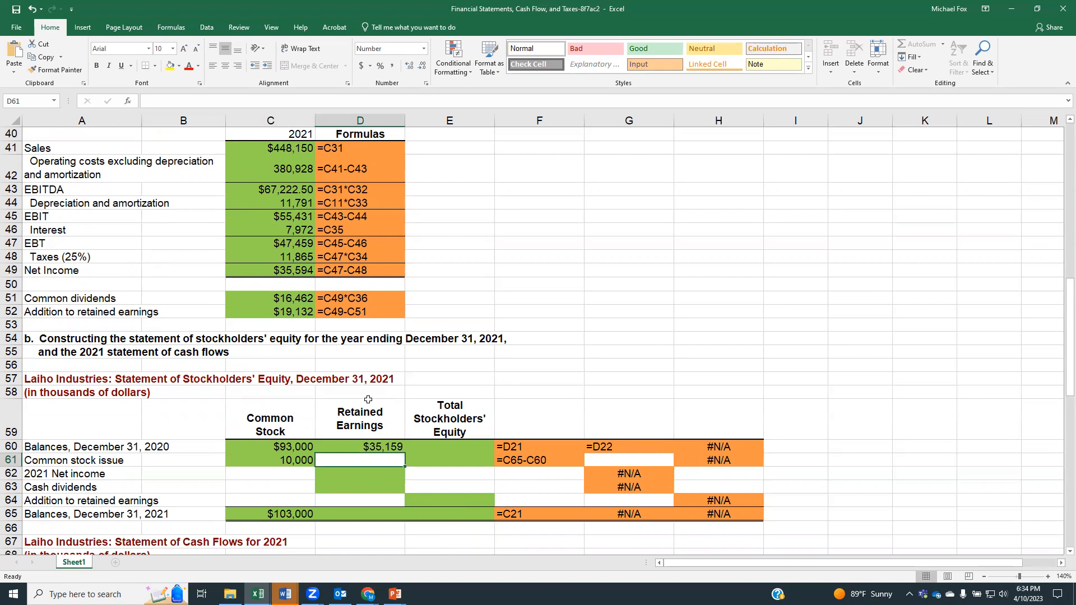
{"action": "scroll", "coordinate": [333, 369], "scroll_direction": "up", "scroll_amount": 4}
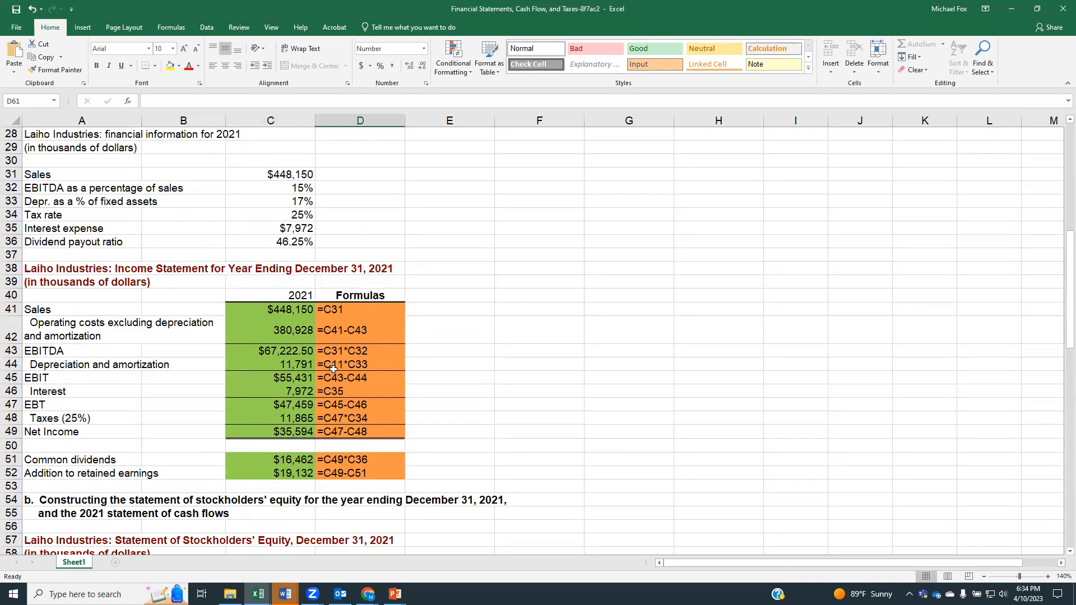
{"action": "scroll", "coordinate": [357, 434], "scroll_direction": "down", "scroll_amount": 5}
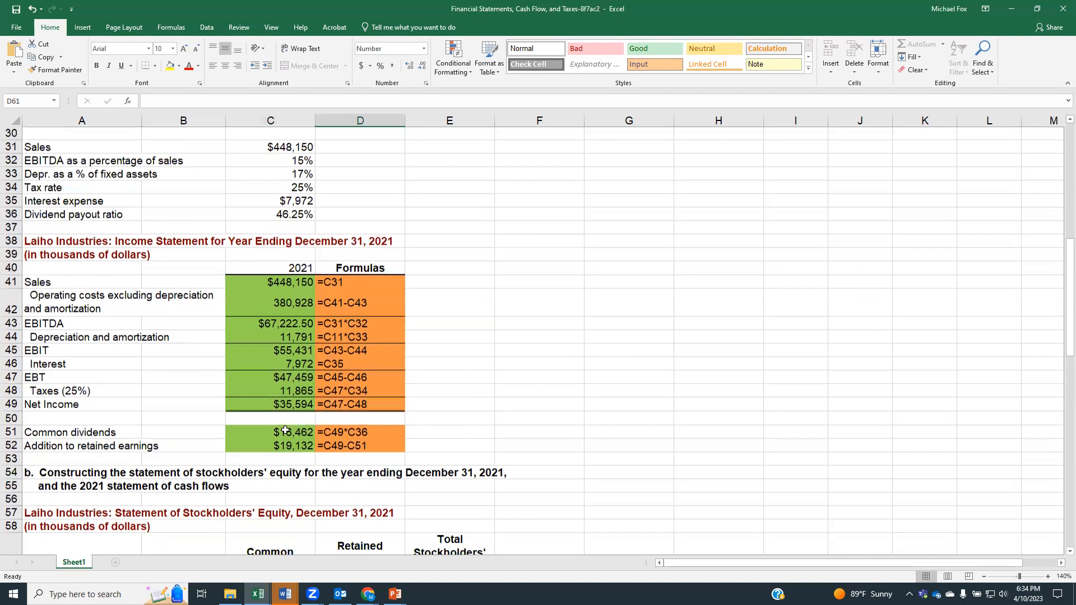
{"action": "left_click", "coordinate": [362, 414]}
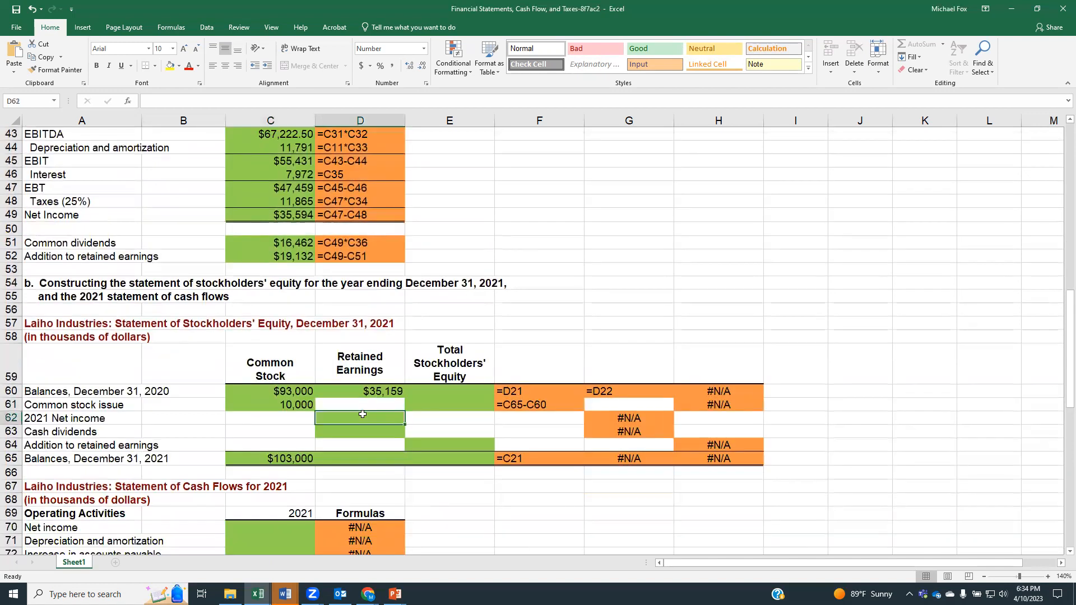
{"action": "type", "text": "="}
{"action": "scroll", "coordinate": [353, 384], "scroll_direction": "up", "scroll_amount": 3}
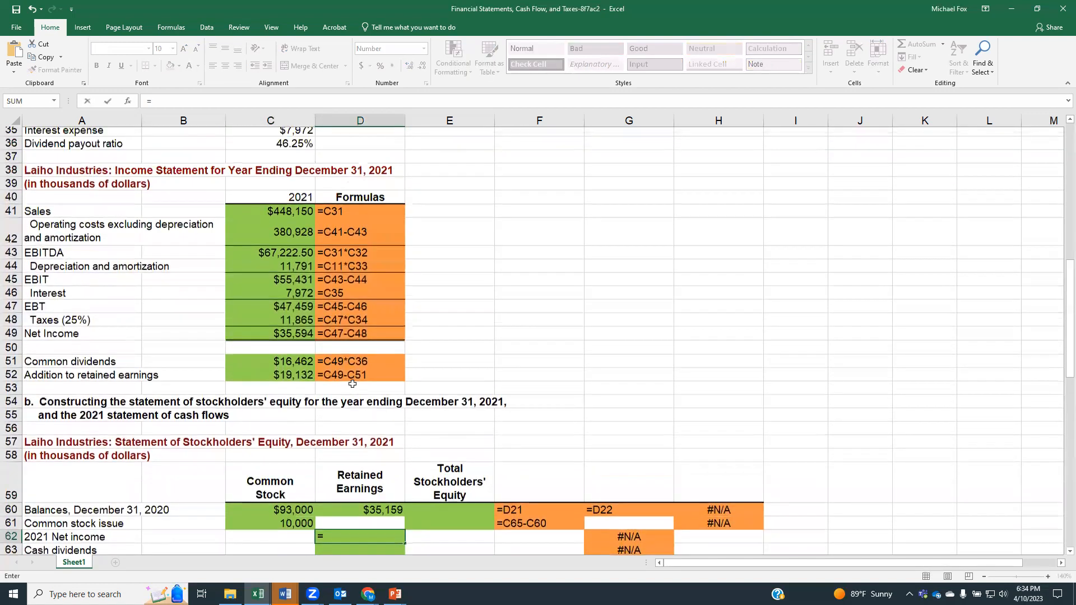
{"action": "scroll", "coordinate": [353, 384], "scroll_direction": "up", "scroll_amount": 2}
{"action": "scroll", "coordinate": [353, 384], "scroll_direction": "down", "scroll_amount": 1}
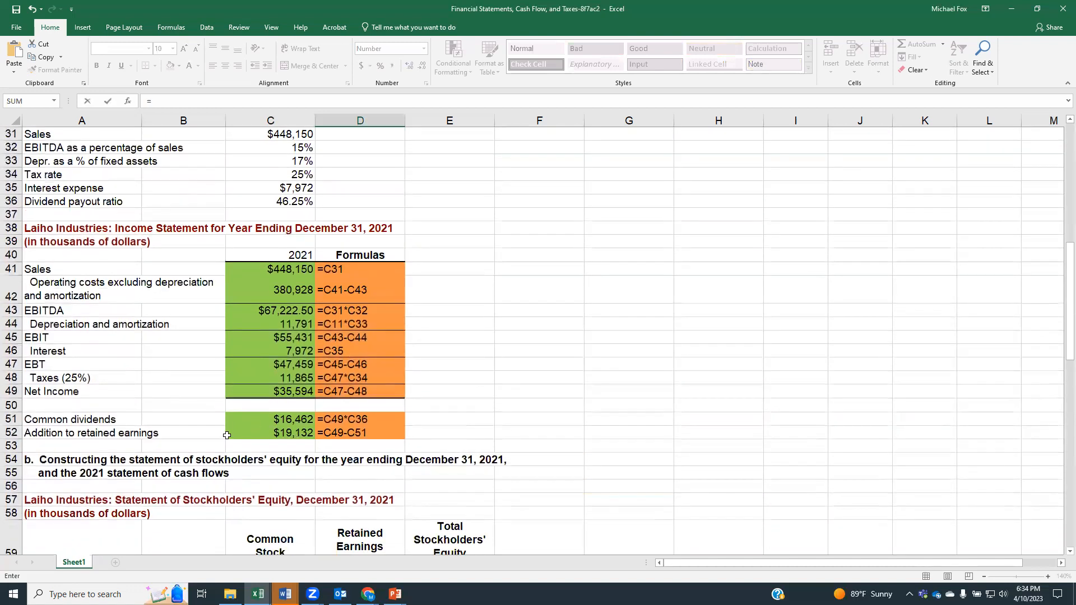
{"action": "left_click", "coordinate": [288, 392]}
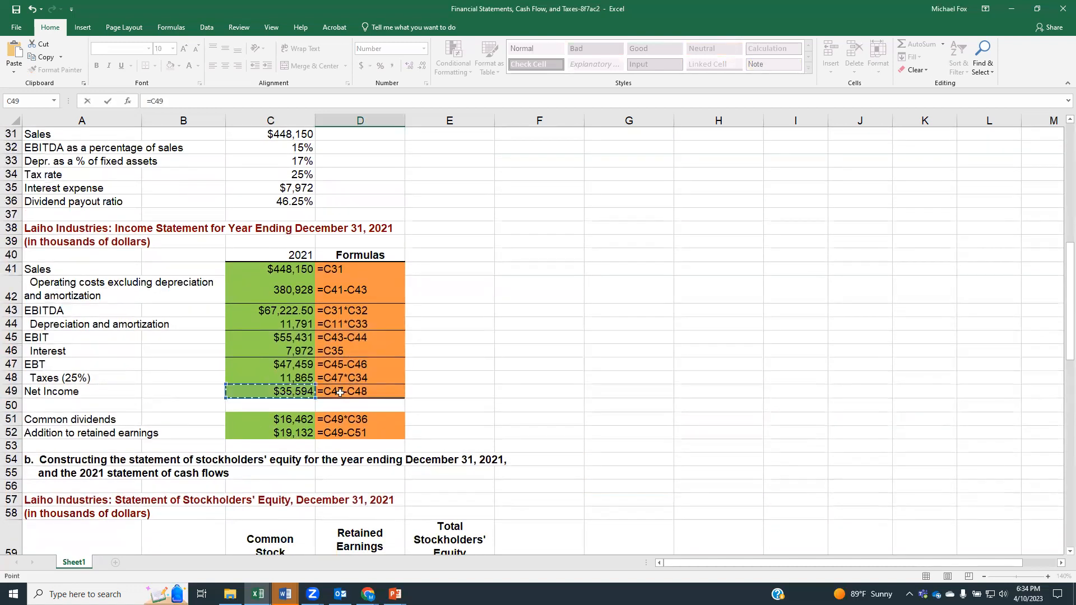
{"action": "key", "text": "Return"}
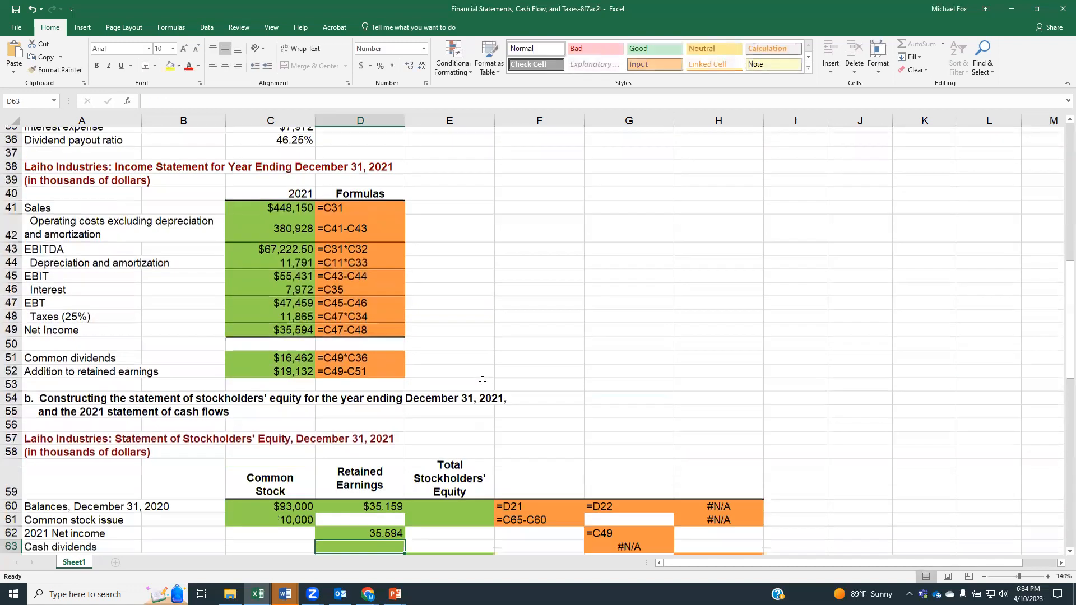
{"action": "scroll", "coordinate": [482, 381], "scroll_direction": "down", "scroll_amount": 1}
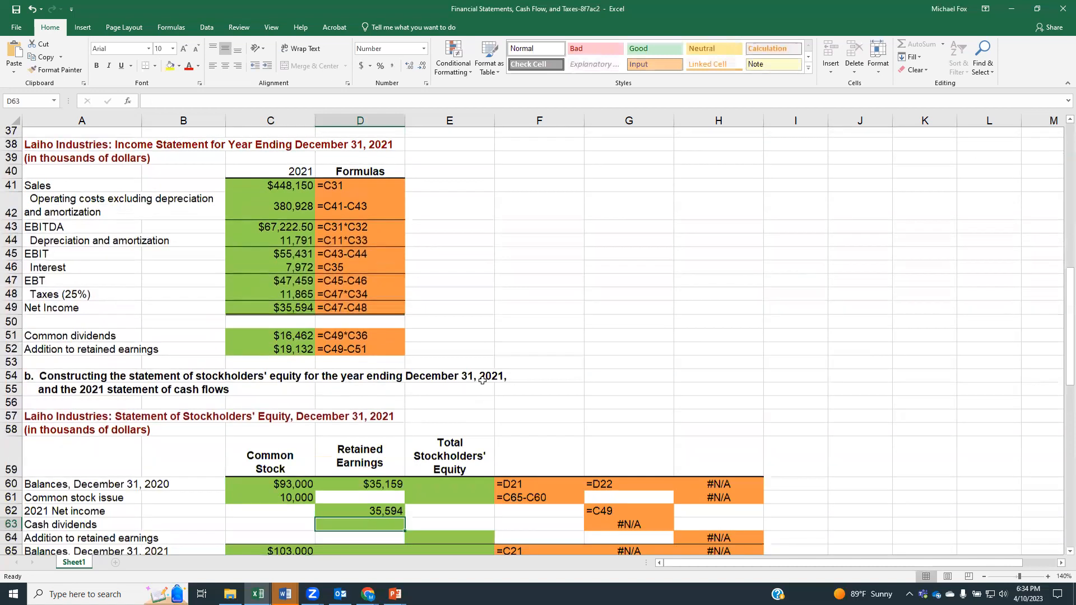
{"action": "scroll", "coordinate": [482, 381], "scroll_direction": "down", "scroll_amount": 1}
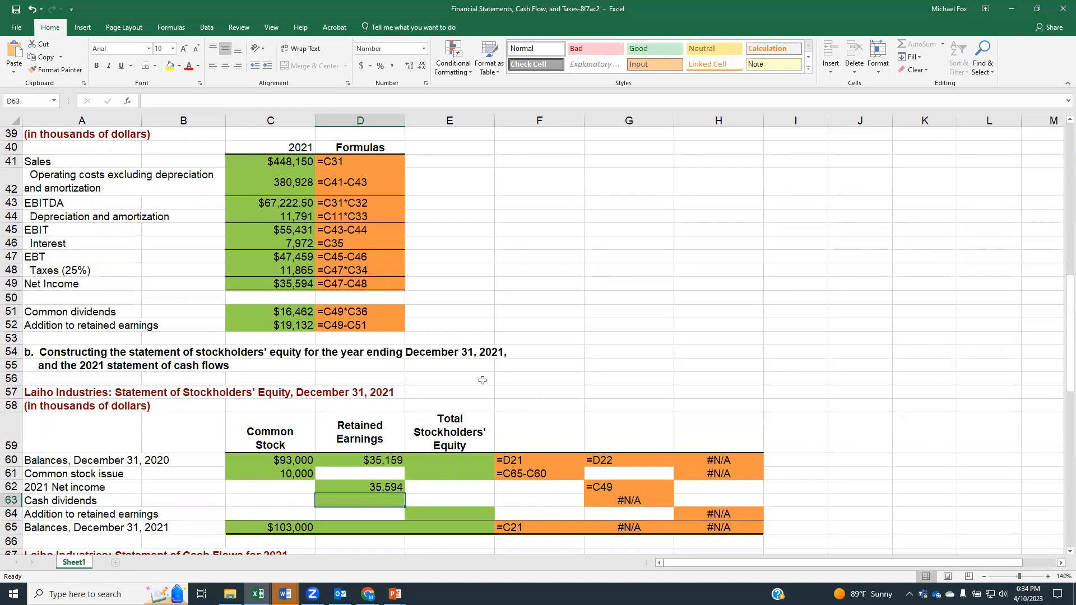
Step: Enter cash dividends as a negative amount in the Retained Earnings column, cell D63, from the common dividends, using =-C51
{"action": "scroll", "coordinate": [482, 380], "scroll_direction": "up", "scroll_amount": 3}
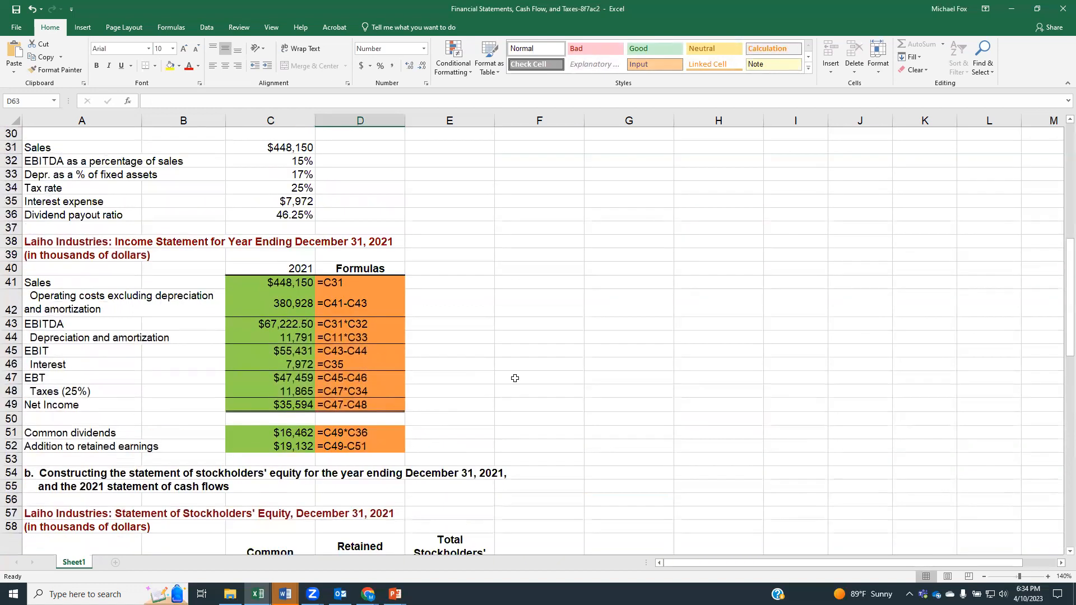
{"action": "type", "text": "="}
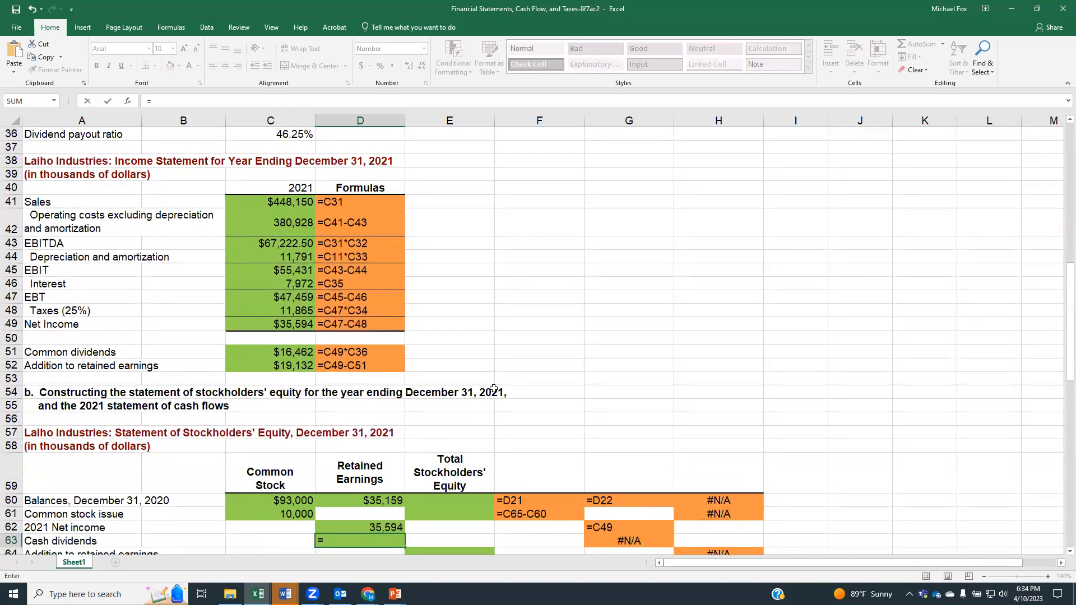
{"action": "left_click", "coordinate": [295, 354]}
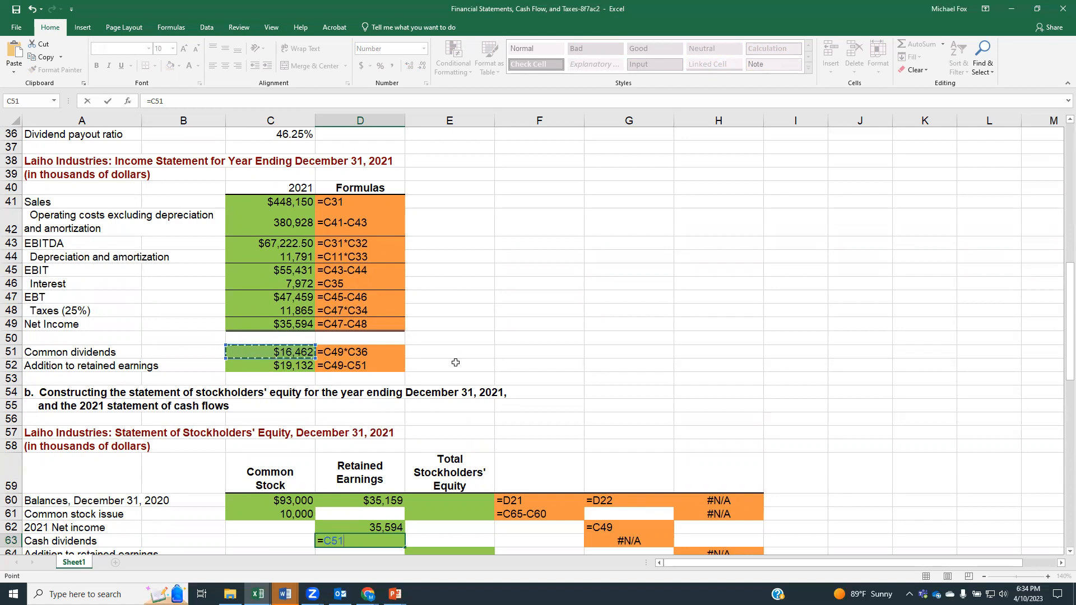
{"action": "left_click", "coordinate": [325, 540]}
{"action": "type", "text": "-"}
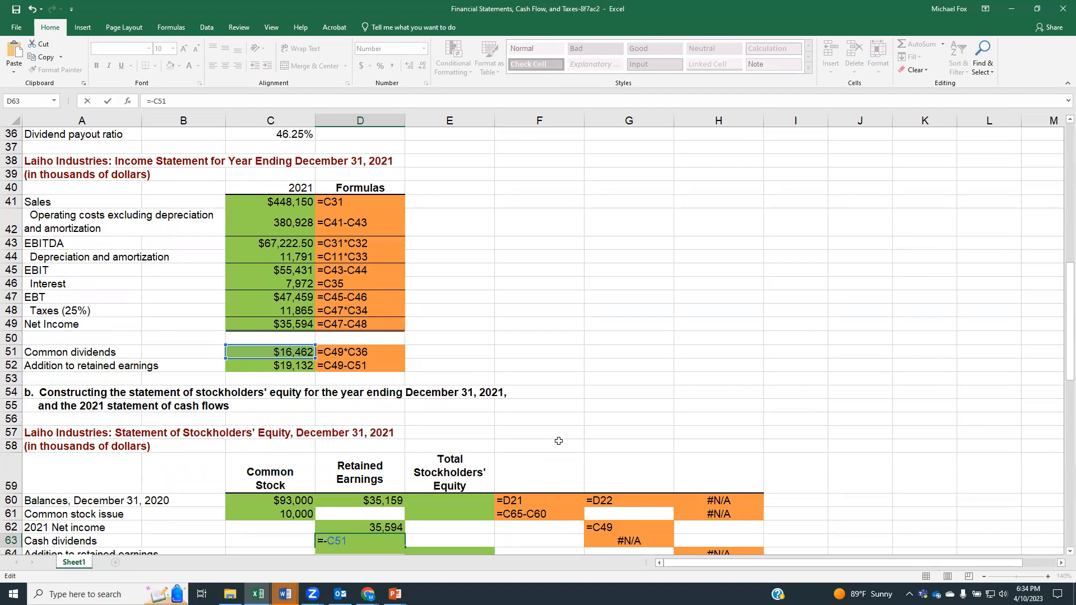
{"action": "key", "text": "Return"}
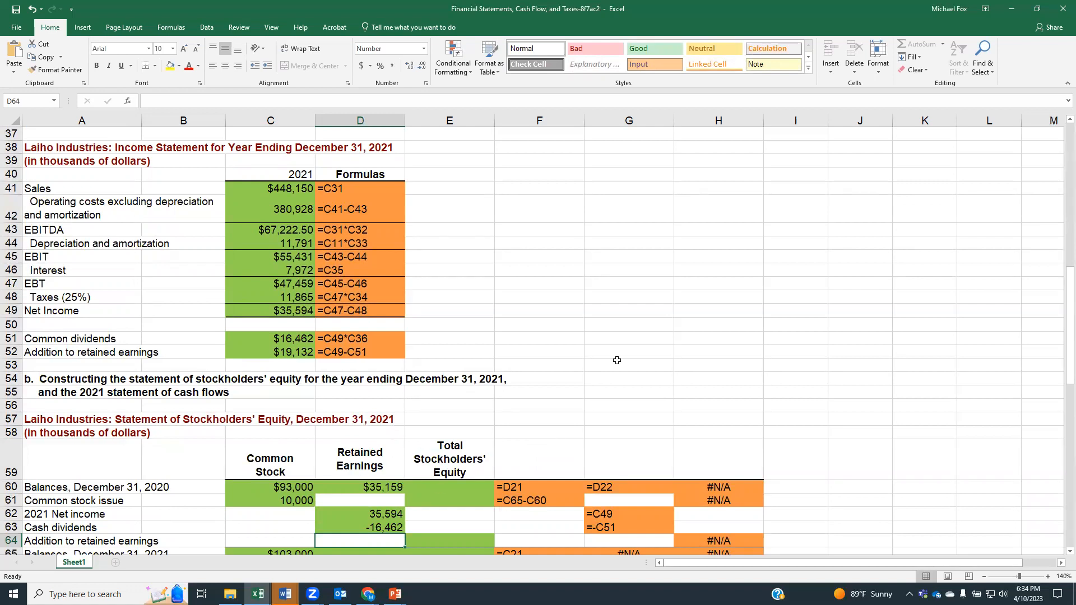
Step: Calculate the addition to retained earnings in cell E64 as net income plus the negative cash dividends, using =D62+D63
{"action": "scroll", "coordinate": [633, 334], "scroll_direction": "down", "scroll_amount": 1}
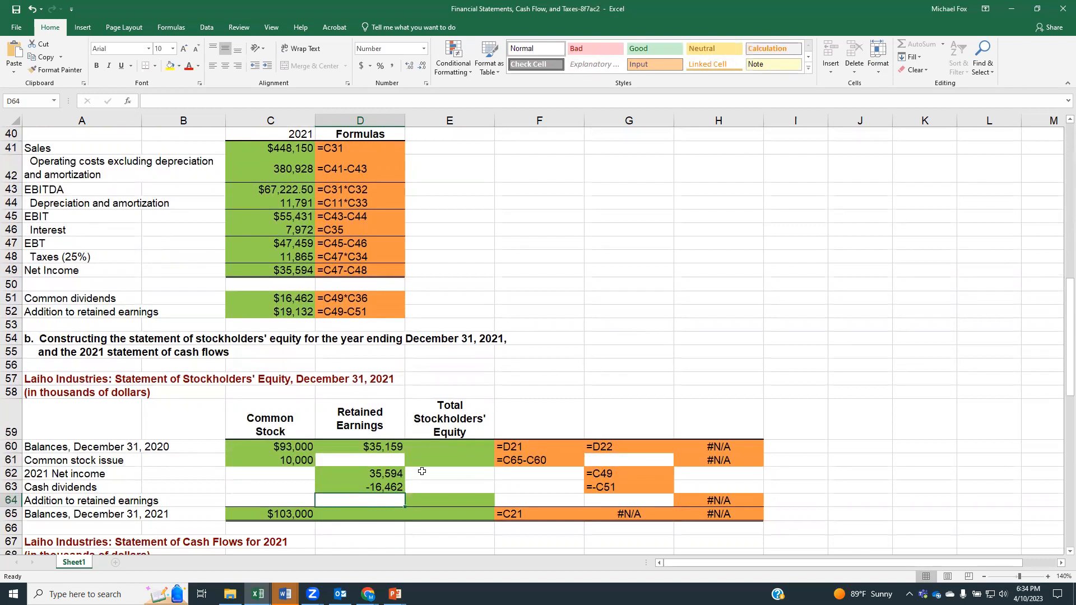
{"action": "left_click", "coordinate": [449, 501]}
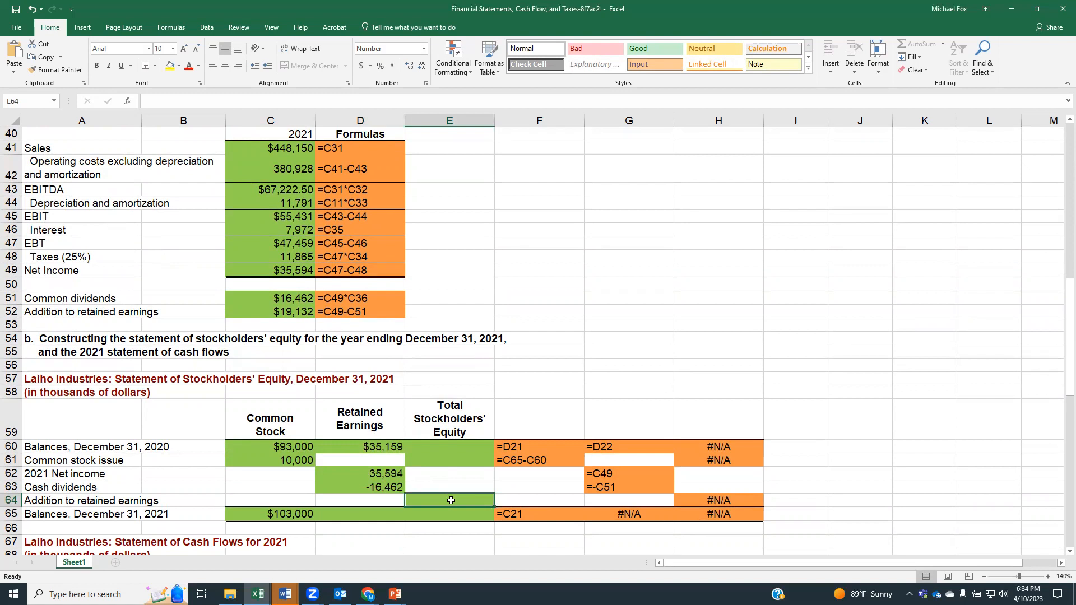
{"action": "type", "text": "="}
{"action": "left_click", "coordinate": [375, 474]}
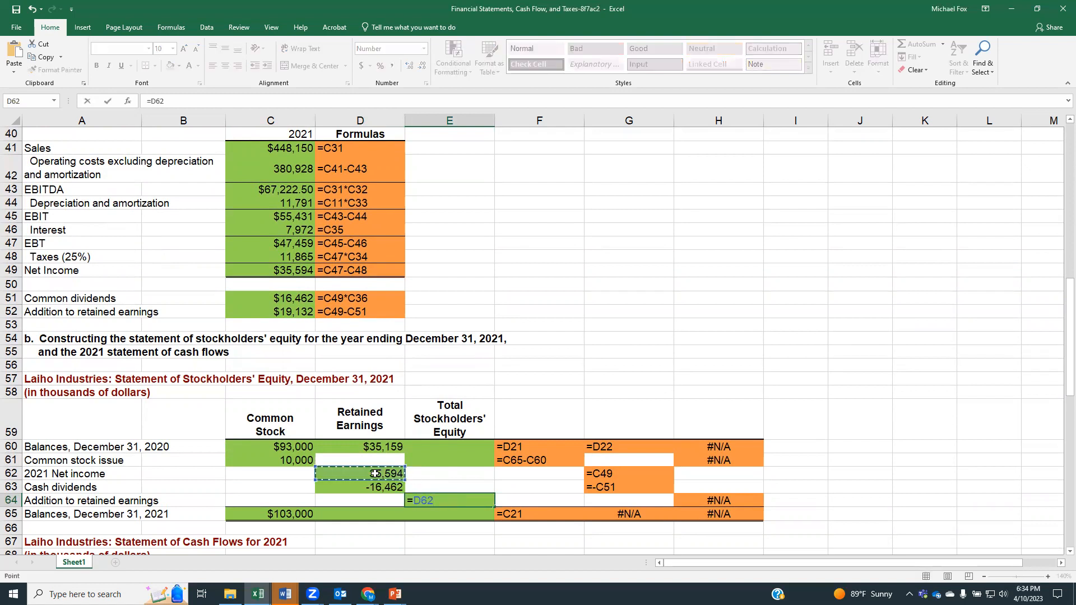
{"action": "type", "text": "+"}
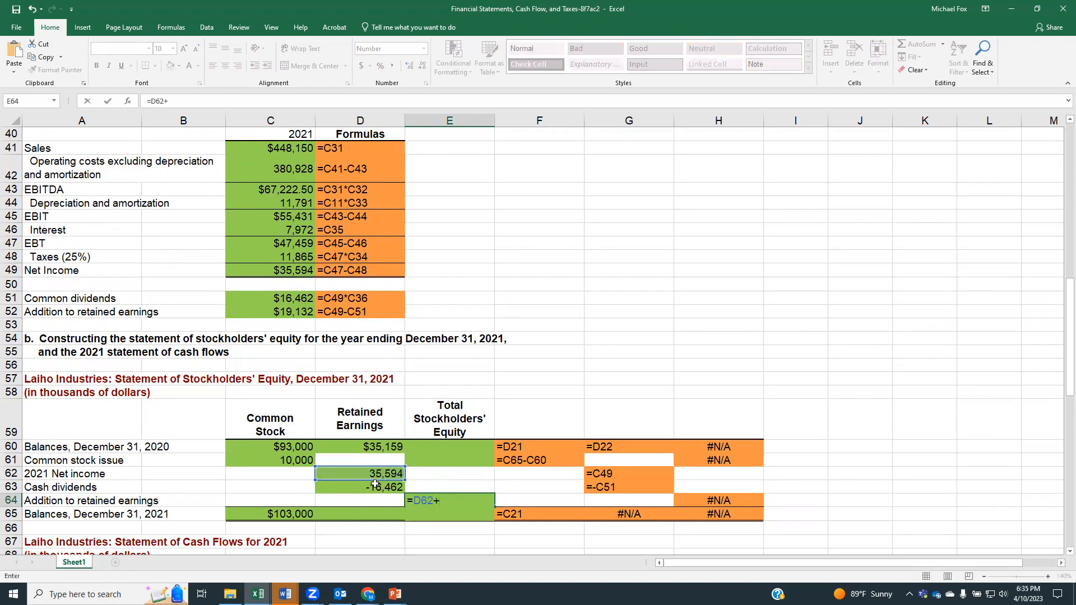
{"action": "left_click", "coordinate": [376, 487]}
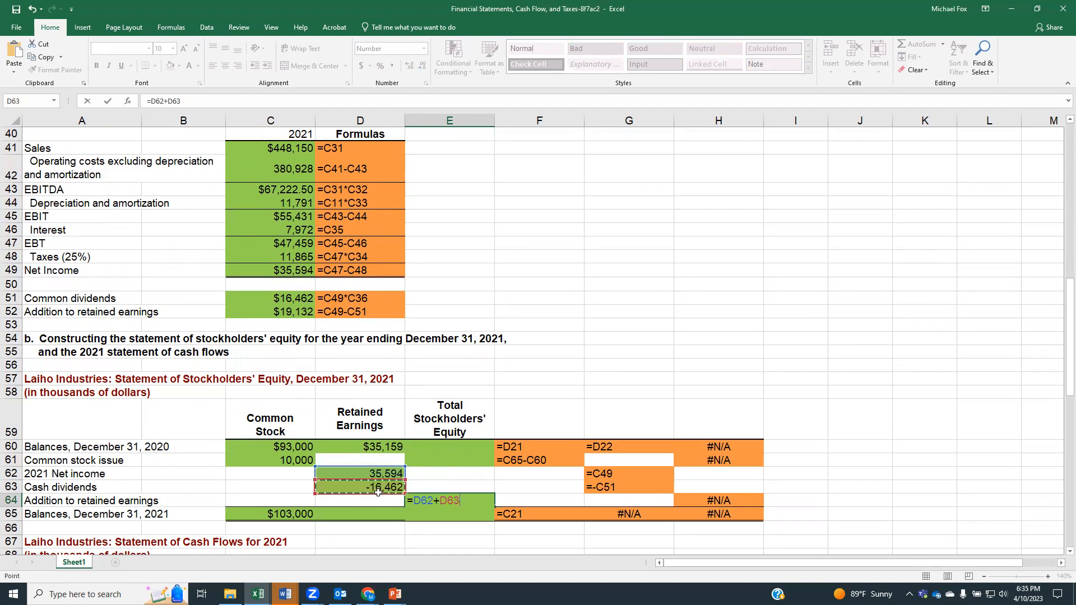
{"action": "key", "text": "Return"}
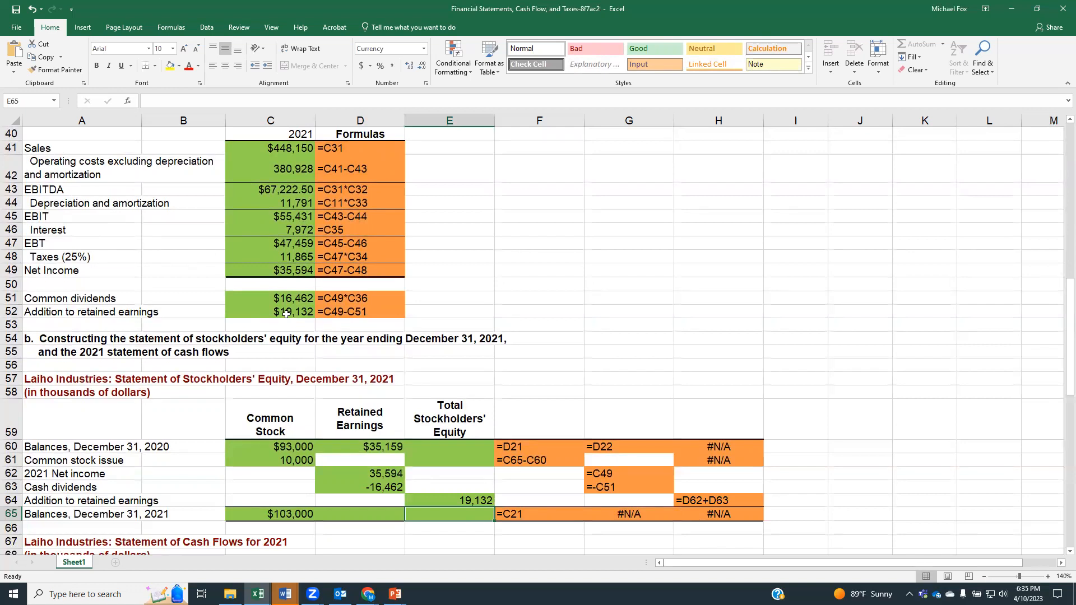
Step: Calculate total stockholders' equity at December 31, 2020 in cell E60 from common stock and retained earnings, using =C60+D60
{"action": "left_click", "coordinate": [442, 447]}
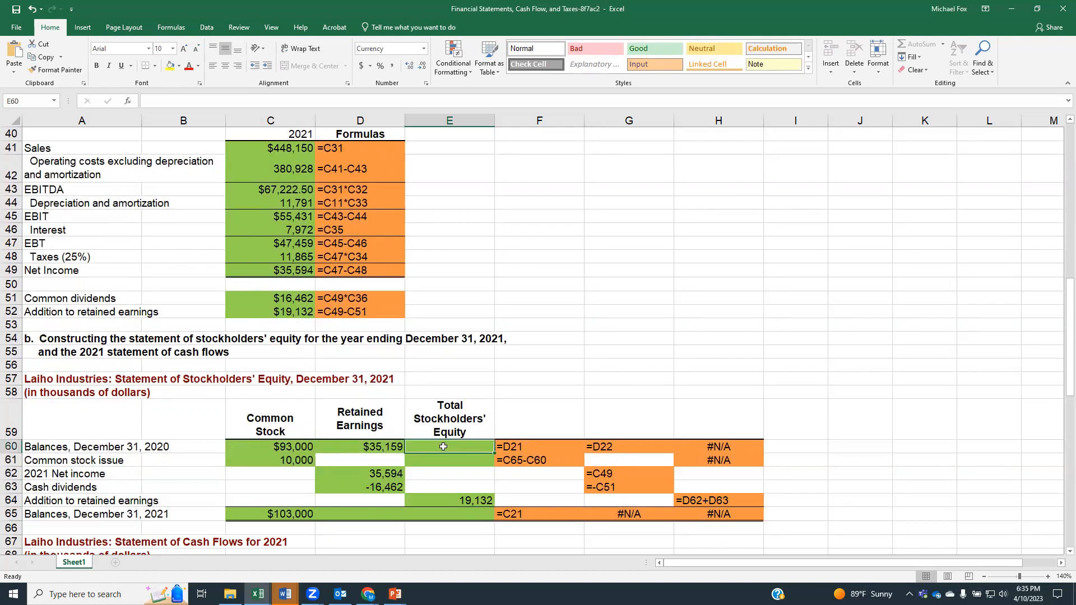
{"action": "type", "text": "="}
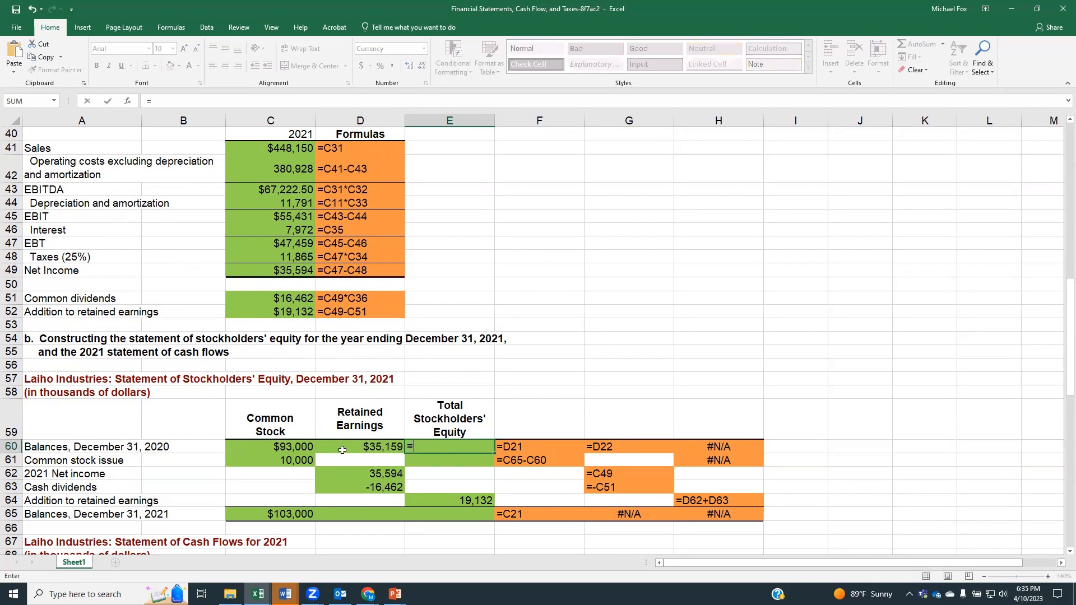
{"action": "left_click", "coordinate": [277, 445]}
{"action": "type", "text": "+"}
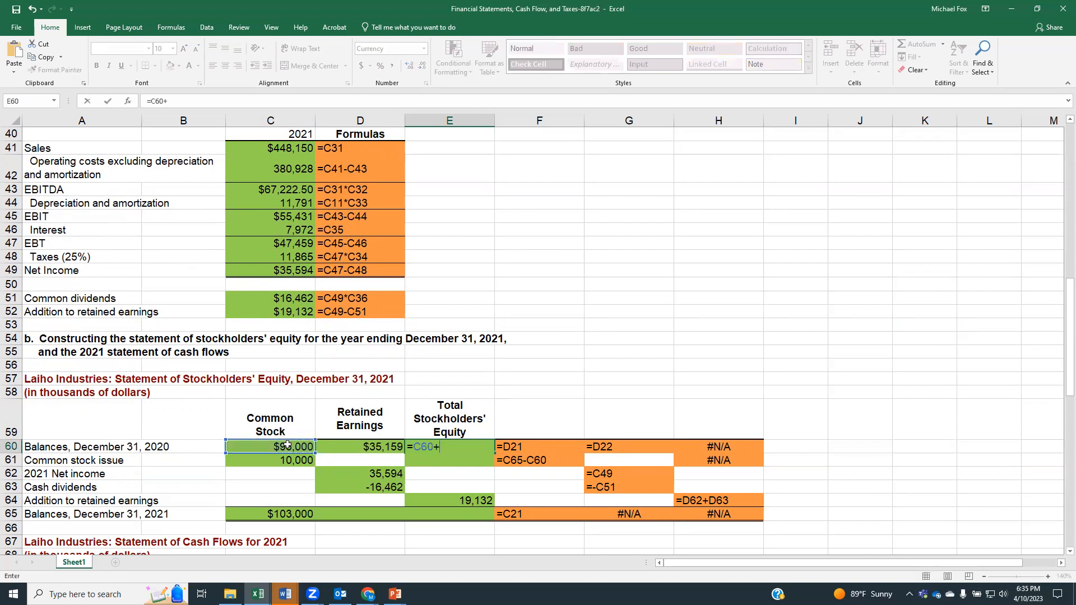
{"action": "left_click", "coordinate": [370, 446]}
{"action": "key", "text": "Return"}
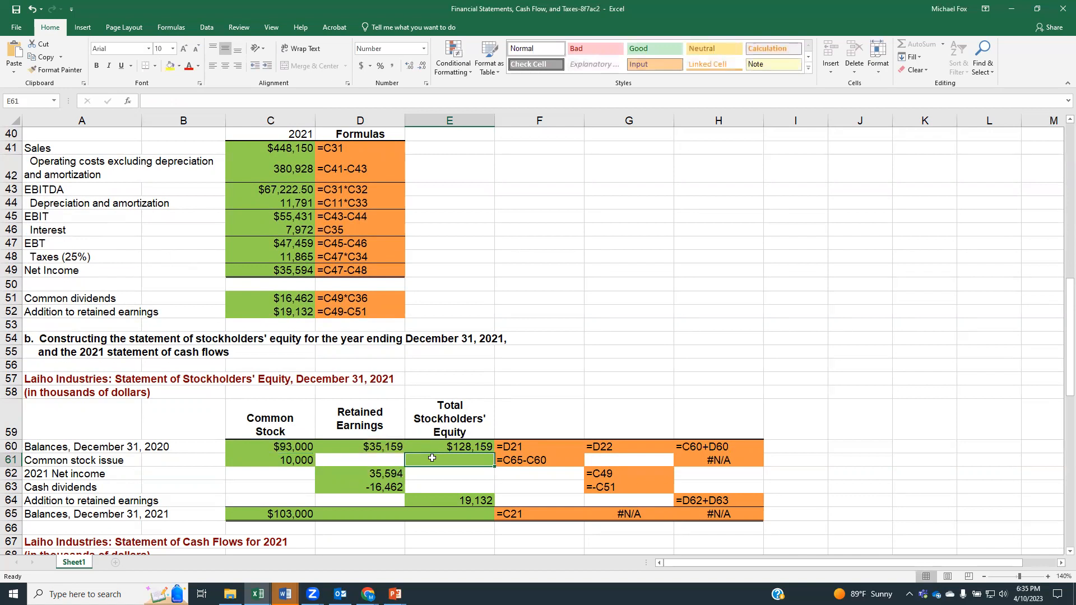
Step: Carry the common stock issue into the Total Stockholders' Equity column, cell E61, using =C61
{"action": "type", "text": "="}
{"action": "left_click", "coordinate": [303, 461]}
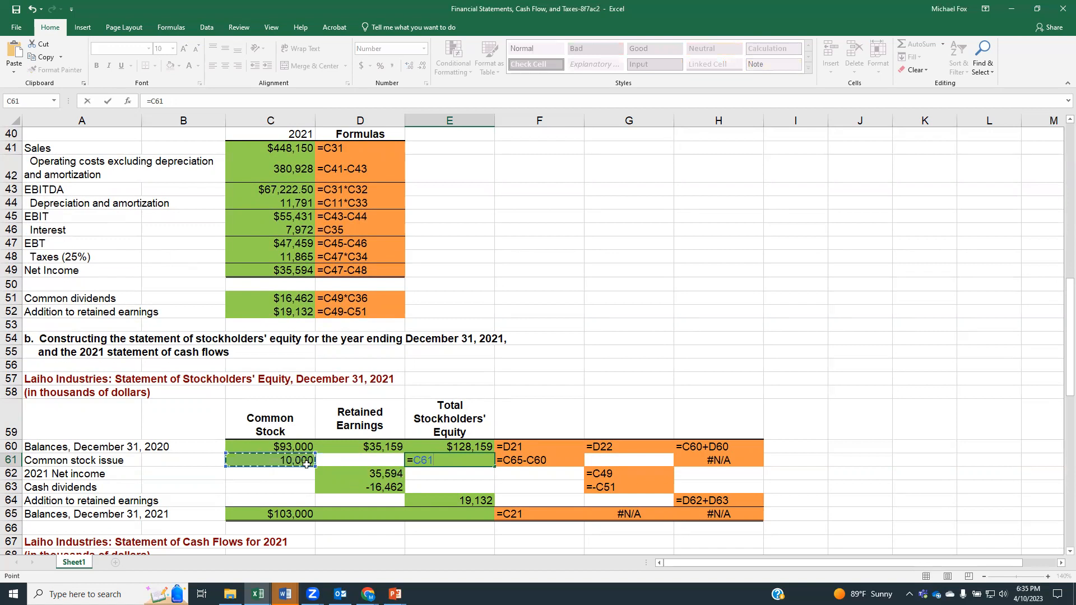
{"action": "key", "text": "Return"}
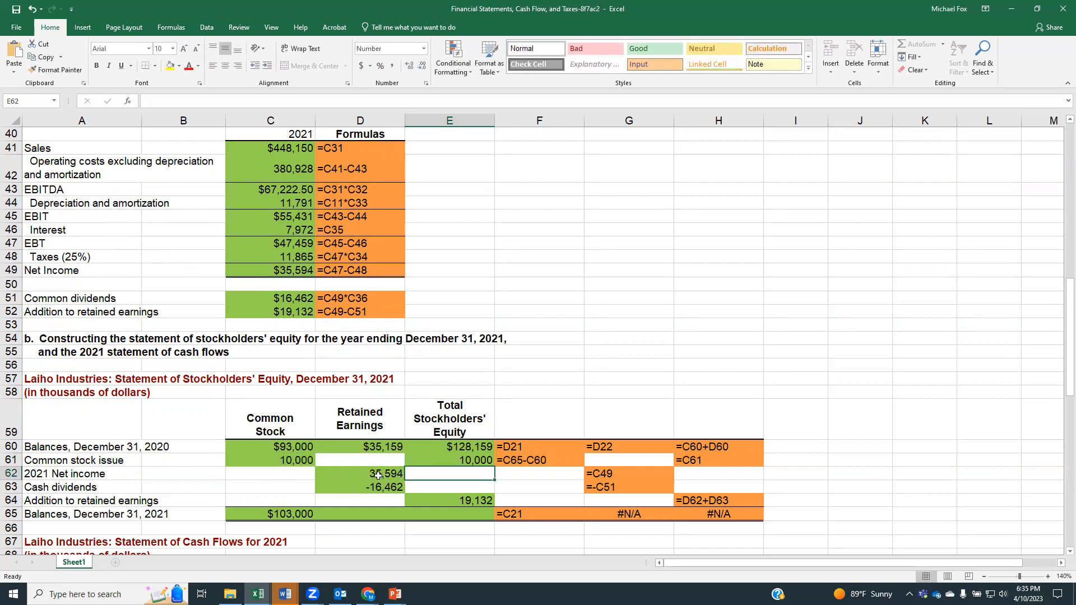
Step: Calculate the December 31, 2021 retained earnings balance in cell D65 from the opening balance, net income and dividends, using =D60+D62+D63
{"action": "left_click", "coordinate": [397, 514]}
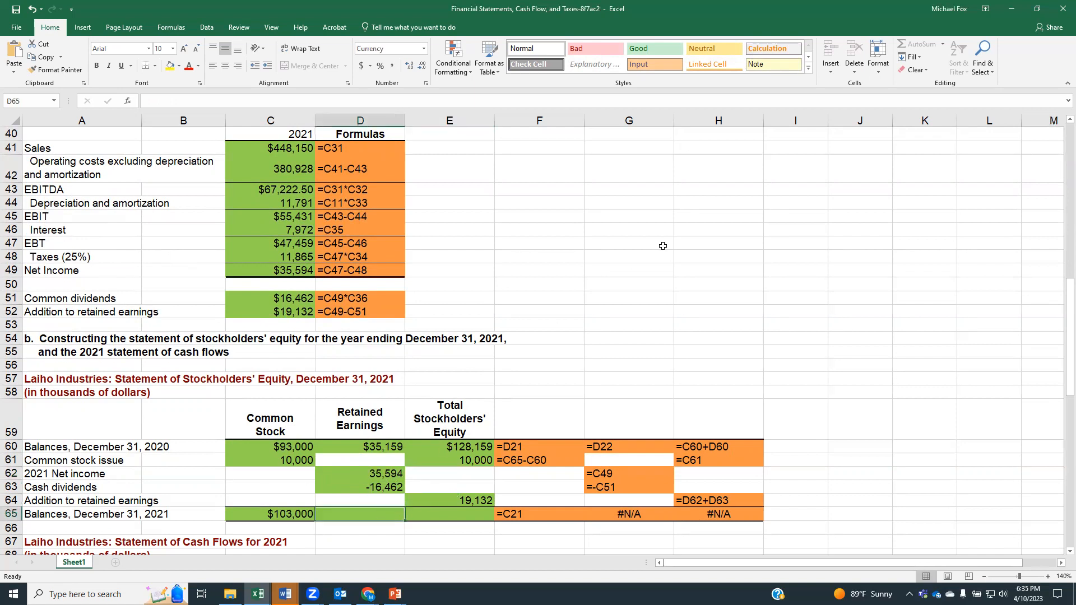
{"action": "type", "text": "="}
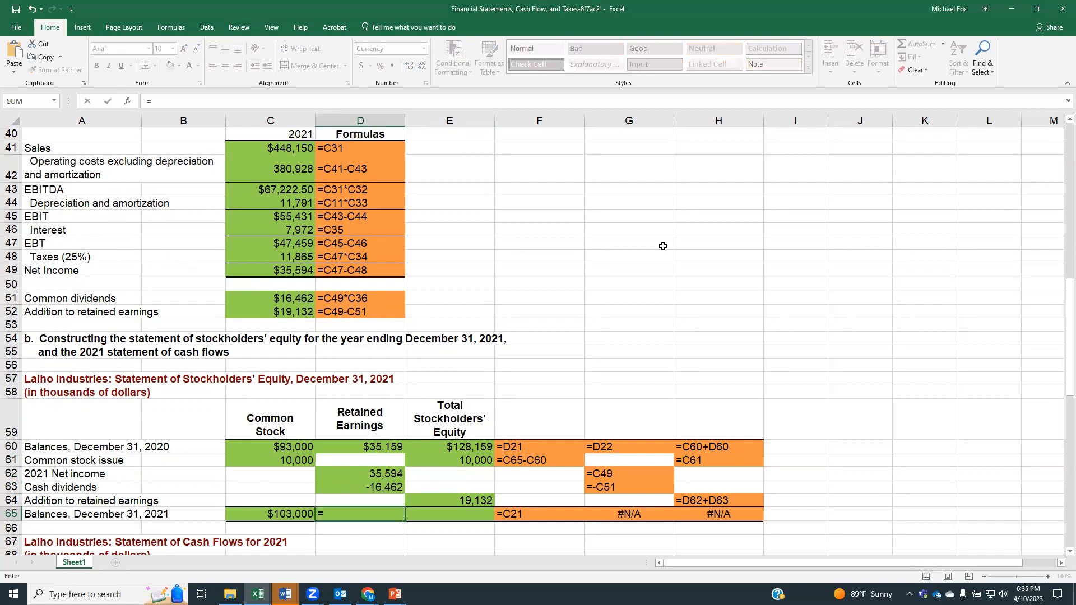
{"action": "left_click", "coordinate": [374, 448]}
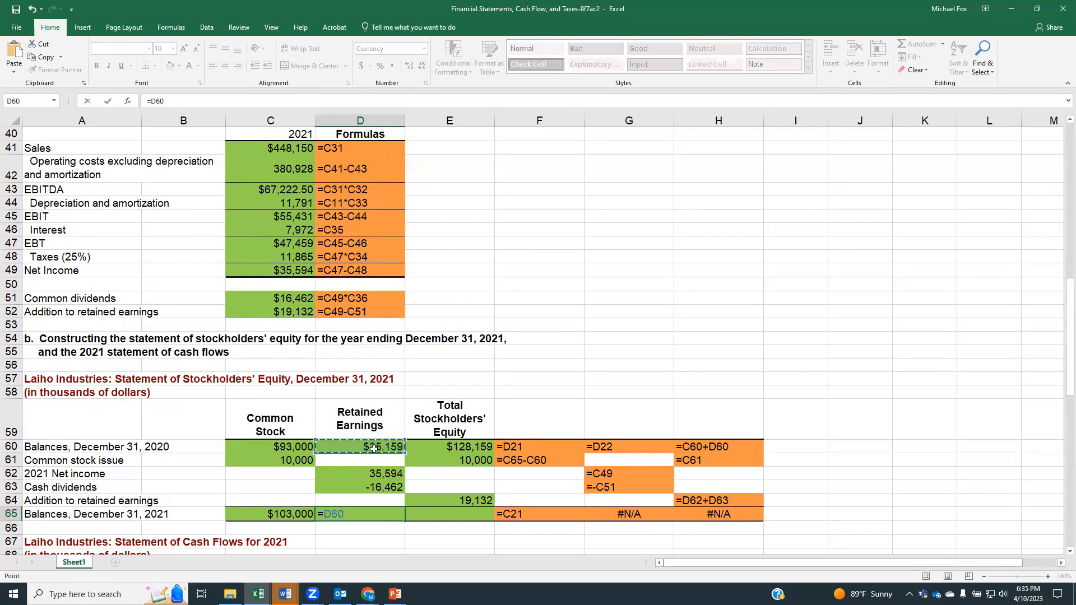
{"action": "type", "text": "+"}
{"action": "left_click", "coordinate": [374, 474]}
{"action": "type", "text": "+"}
{"action": "left_click", "coordinate": [376, 486]}
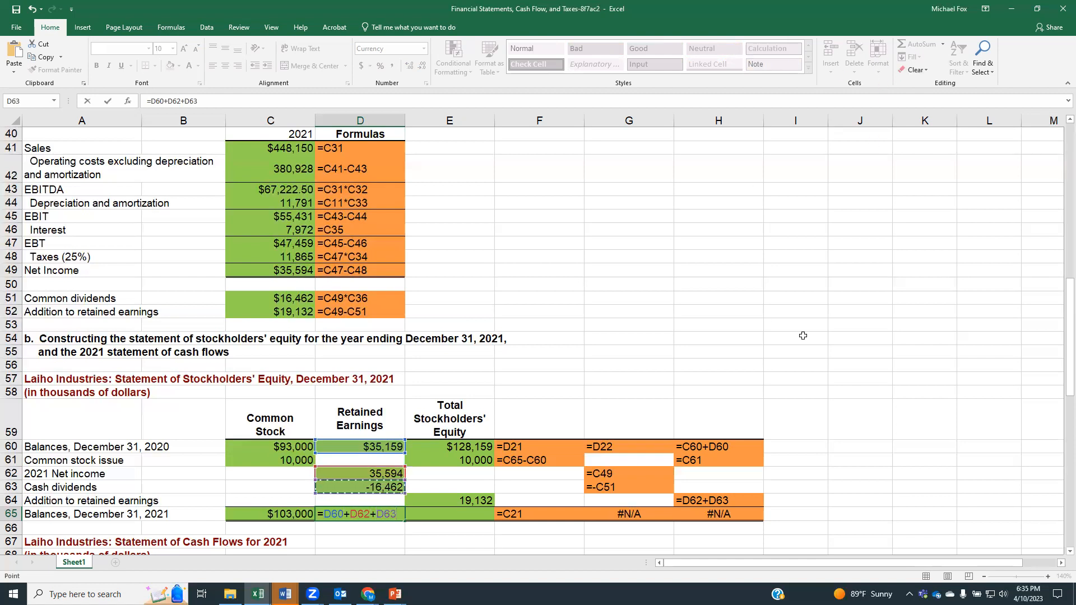
{"action": "key", "text": "Return"}
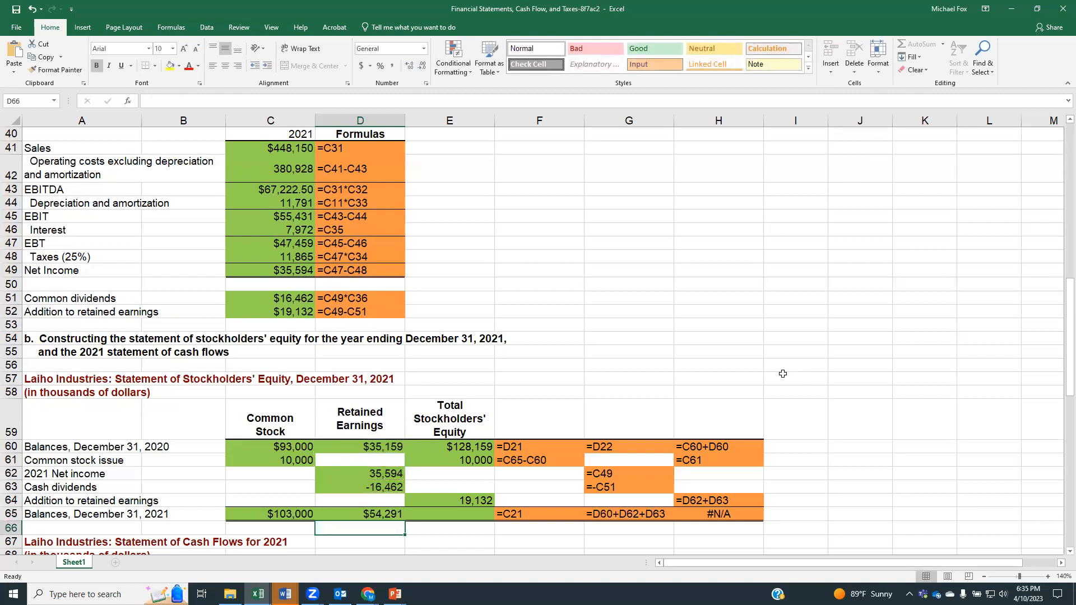
Step: Calculate total stockholders' equity at December 31, 2021 in cell E65 from the column's entries above, using =E60+E61+E64
{"action": "left_click", "coordinate": [463, 515]}
{"action": "type", "text": "="}
{"action": "left_click", "coordinate": [472, 449]}
{"action": "type", "text": "+"}
{"action": "left_click", "coordinate": [473, 460]}
{"action": "type", "text": "+"}
{"action": "left_click", "coordinate": [477, 501]}
{"action": "key", "text": "Return"}
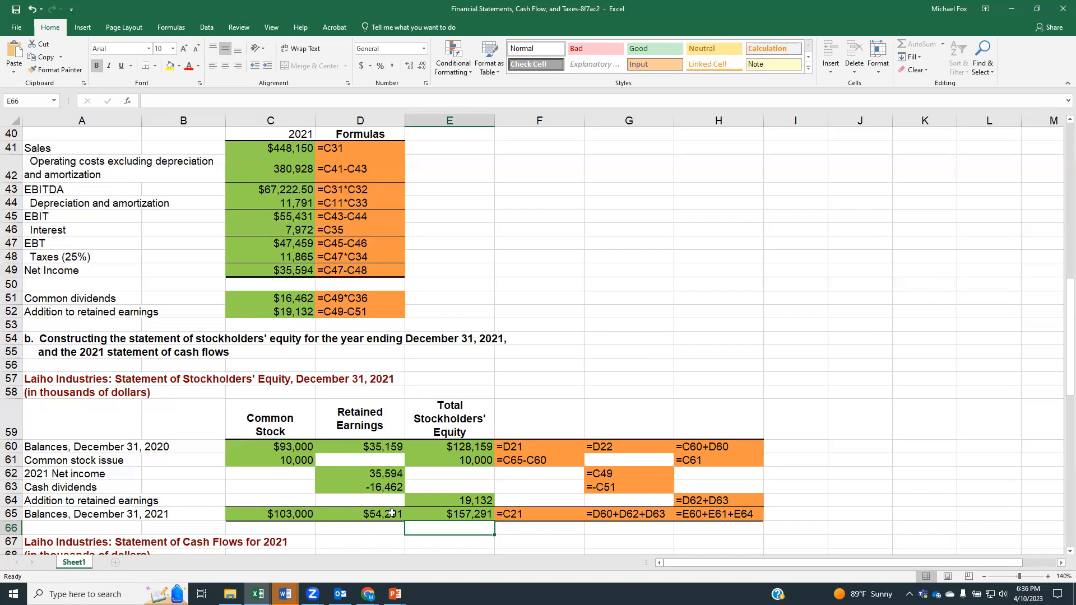
Step: Check the stockholders' equity statement's December 31, 2021 balances against the balance sheet's retained earnings and total common equity
{"action": "scroll", "coordinate": [459, 425], "scroll_direction": "up", "scroll_amount": 2}
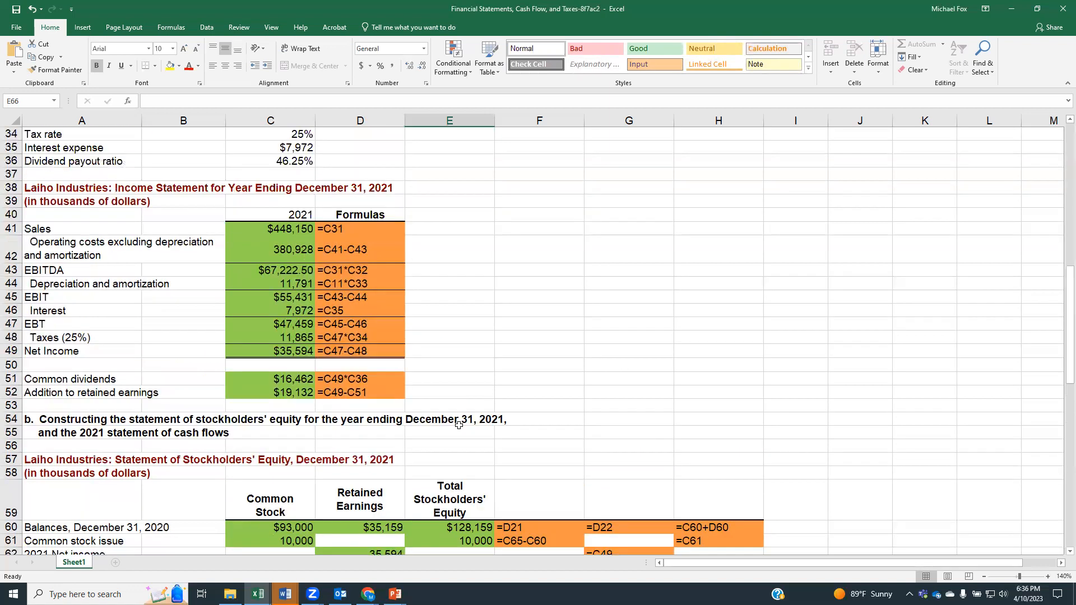
{"action": "scroll", "coordinate": [459, 425], "scroll_direction": "up", "scroll_amount": 9}
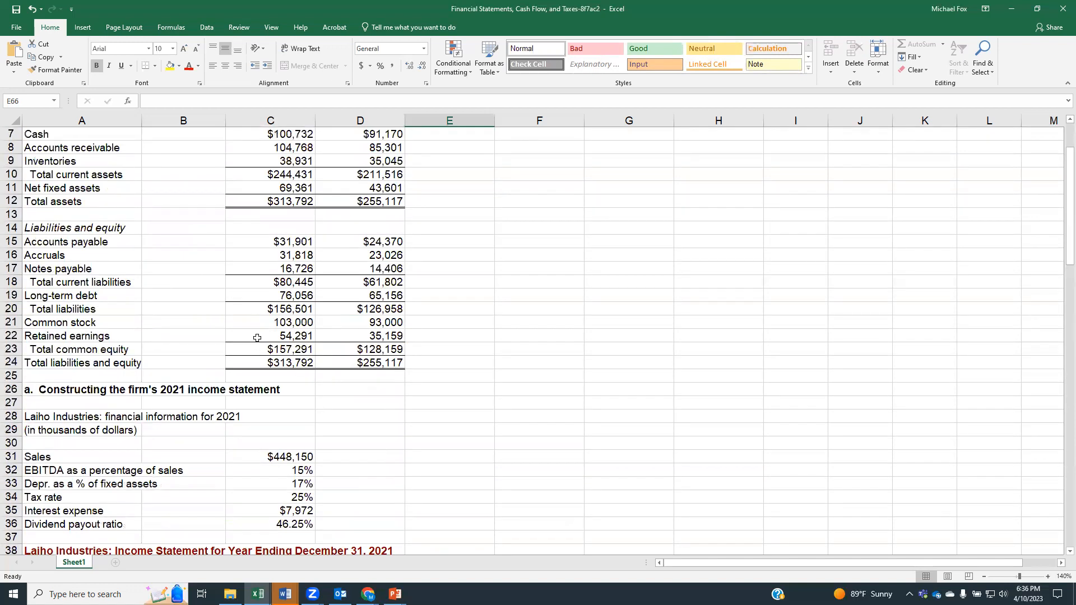
{"action": "left_click", "coordinate": [374, 363]}
{"action": "left_click", "coordinate": [374, 334]}
{"action": "left_click", "coordinate": [305, 338]}
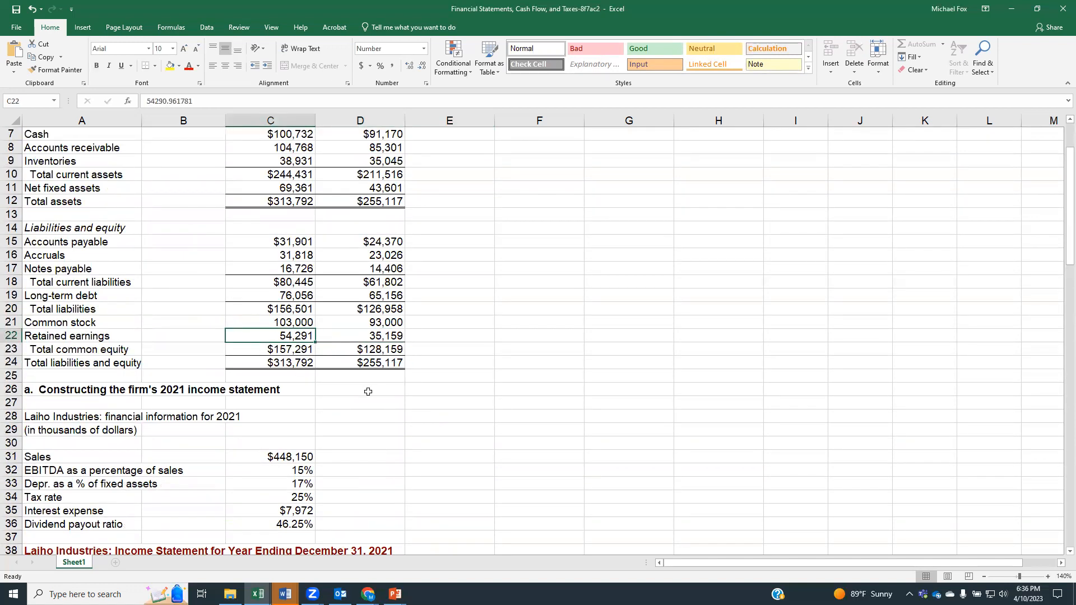
{"action": "scroll", "coordinate": [368, 391], "scroll_direction": "down", "scroll_amount": 10}
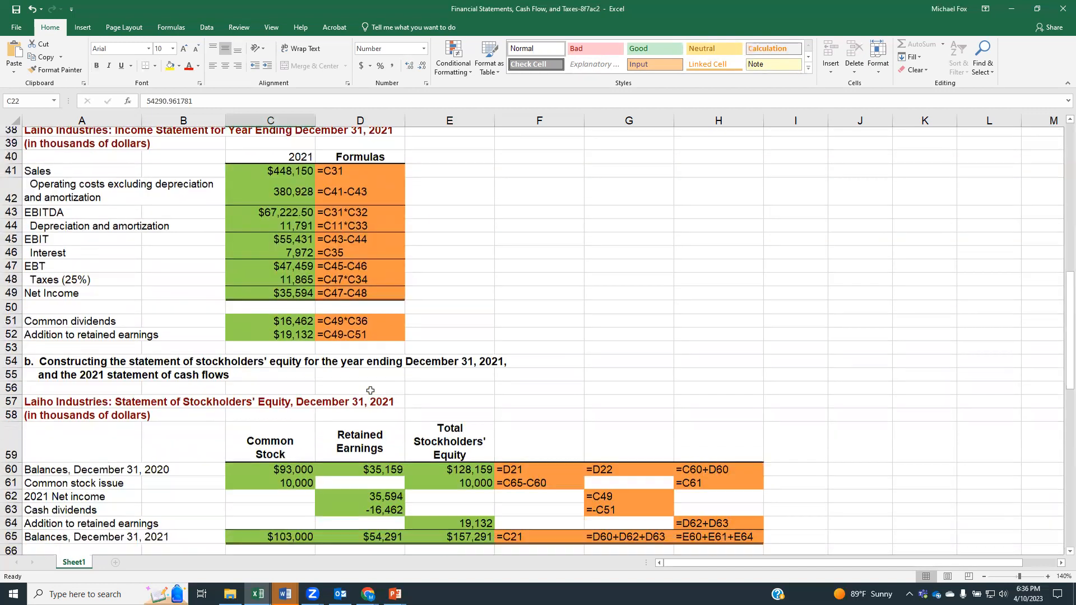
{"action": "scroll", "coordinate": [370, 391], "scroll_direction": "down", "scroll_amount": 2}
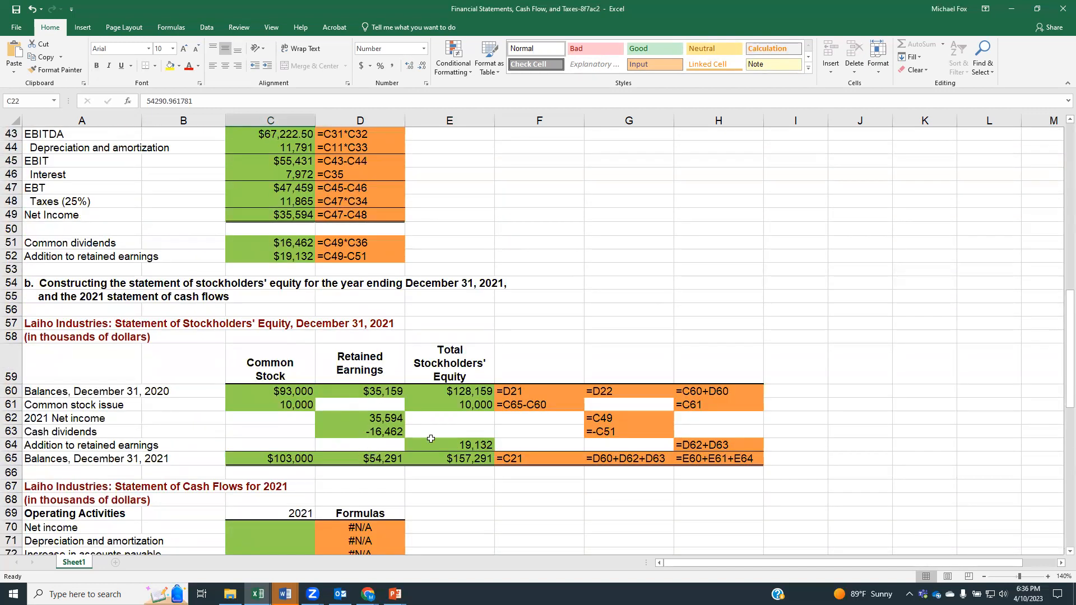
Step: Link net income in the statement of cash flows, cell C70, to the income statement's net income, using =C49
{"action": "scroll", "coordinate": [528, 505], "scroll_direction": "down", "scroll_amount": 4}
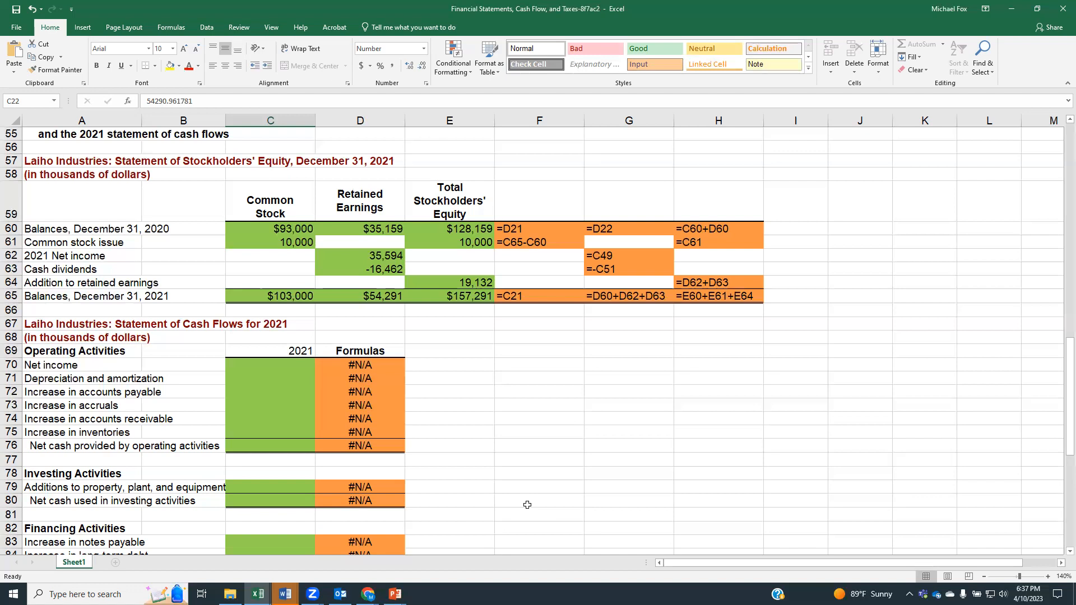
{"action": "left_click", "coordinate": [256, 367]}
{"action": "type", "text": "="}
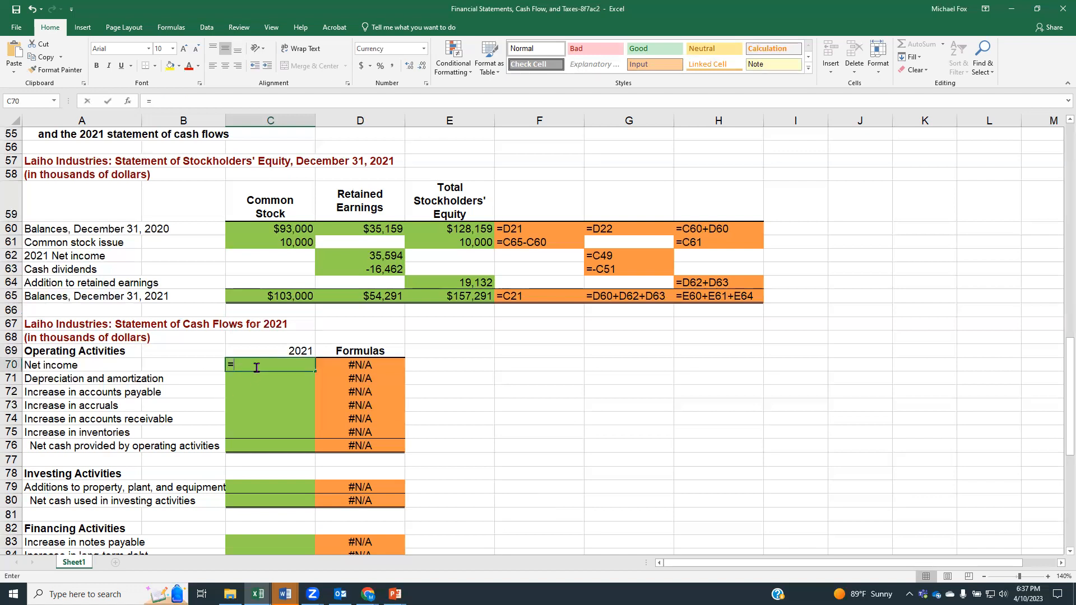
{"action": "scroll", "coordinate": [233, 332], "scroll_direction": "up", "scroll_amount": 5}
{"action": "scroll", "coordinate": [233, 332], "scroll_direction": "up", "scroll_amount": 3}
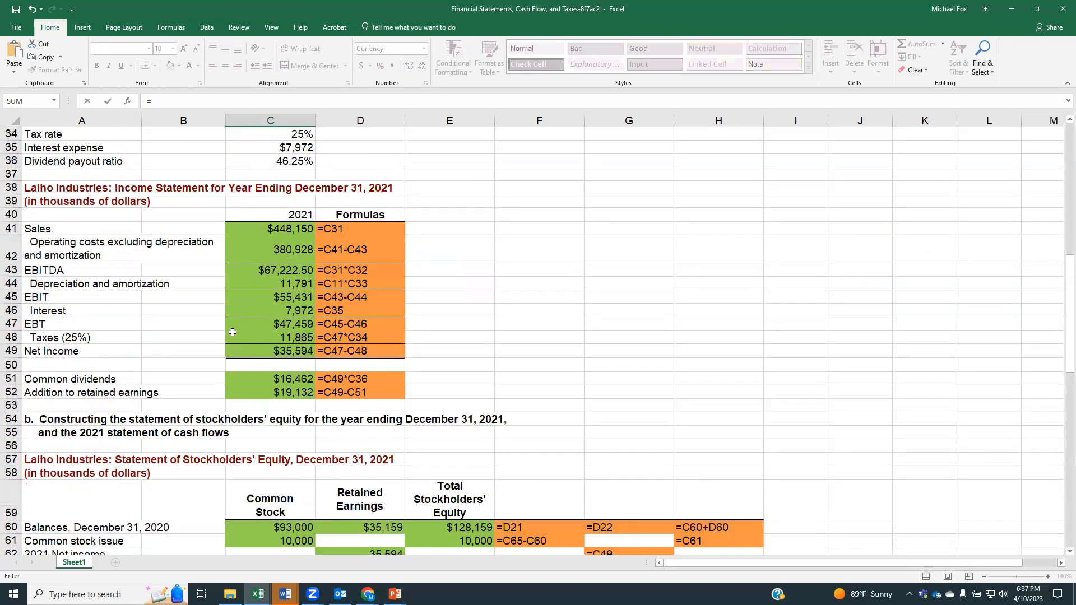
{"action": "left_click", "coordinate": [301, 352]}
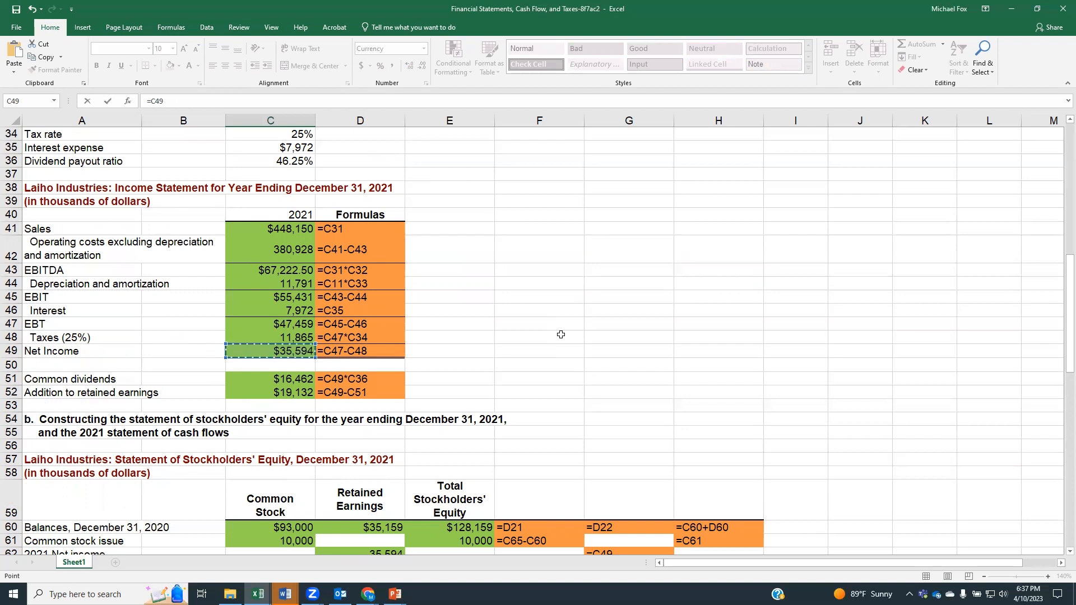
{"action": "key", "text": "Return"}
Step: Link depreciation and amortization in the statement of cash flows, cell C71, to the income statement's depreciation and amortization, using =C44
{"action": "scroll", "coordinate": [639, 235], "scroll_direction": "down", "scroll_amount": 1}
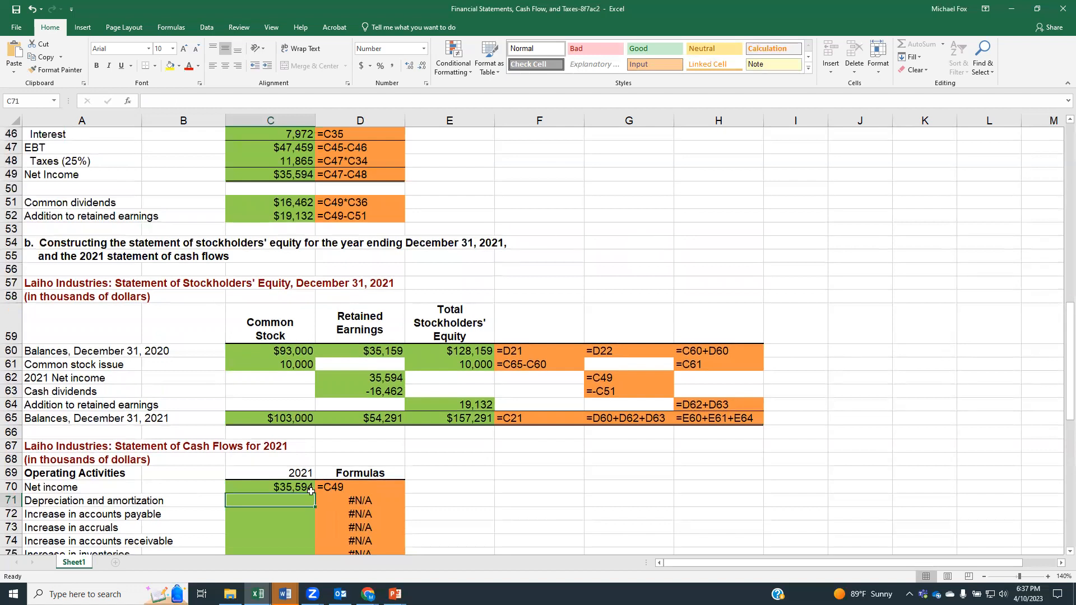
{"action": "type", "text": "="}
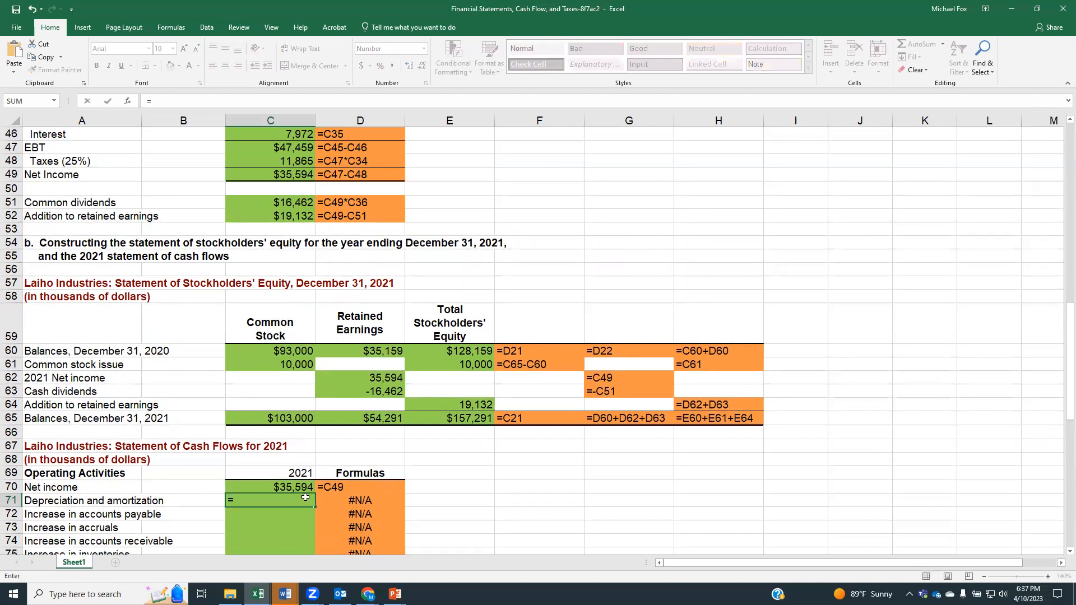
{"action": "scroll", "coordinate": [305, 498], "scroll_direction": "up", "scroll_amount": 6}
{"action": "scroll", "coordinate": [308, 493], "scroll_direction": "up", "scroll_amount": 2}
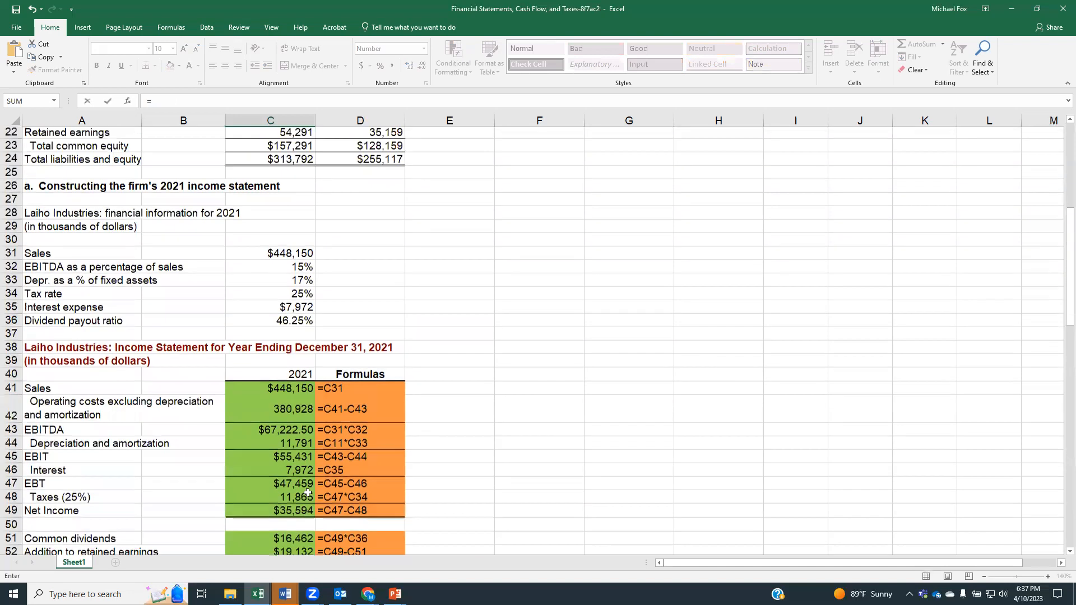
{"action": "scroll", "coordinate": [308, 492], "scroll_direction": "down", "scroll_amount": 3}
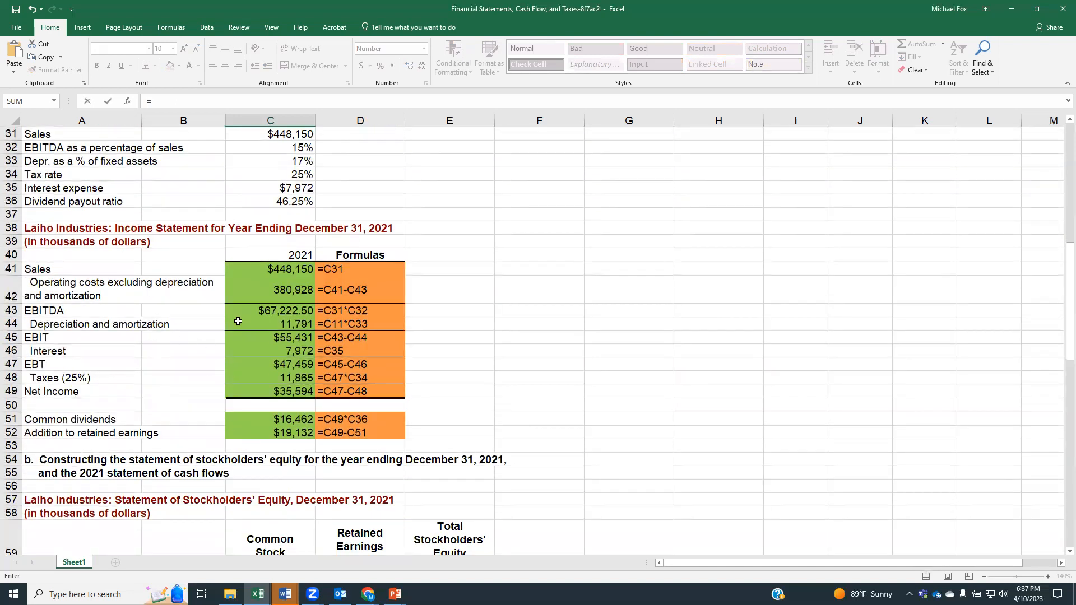
{"action": "left_click", "coordinate": [264, 326]}
{"action": "key", "text": "Return"}
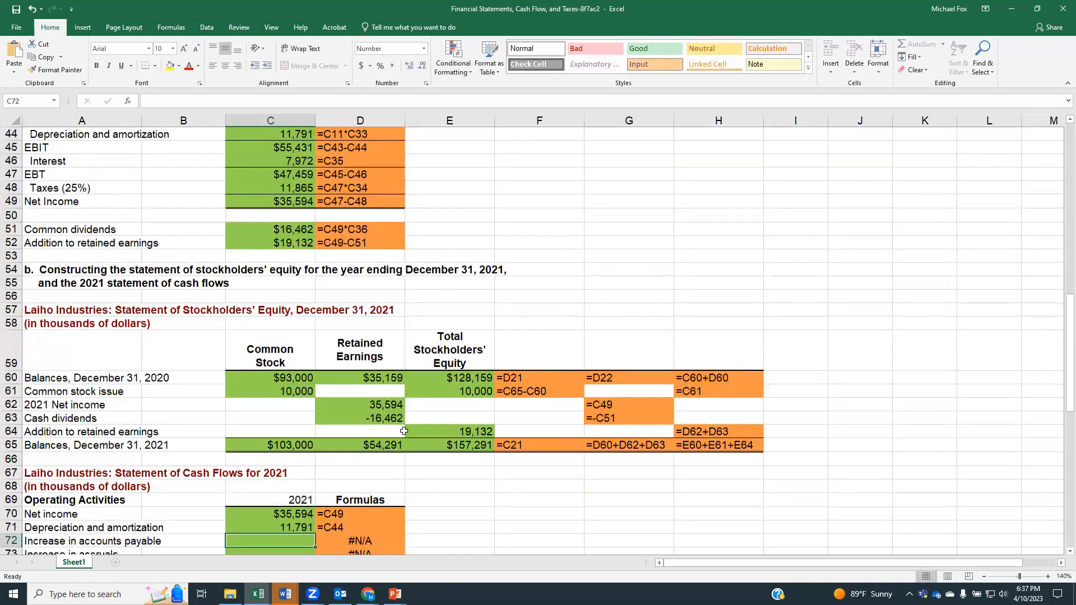
Step: Calculate the increase in accounts payable in cell C72 as the 2021 balance minus the 2020 balance, using =C15-D15
{"action": "scroll", "coordinate": [237, 475], "scroll_direction": "down", "scroll_amount": 2}
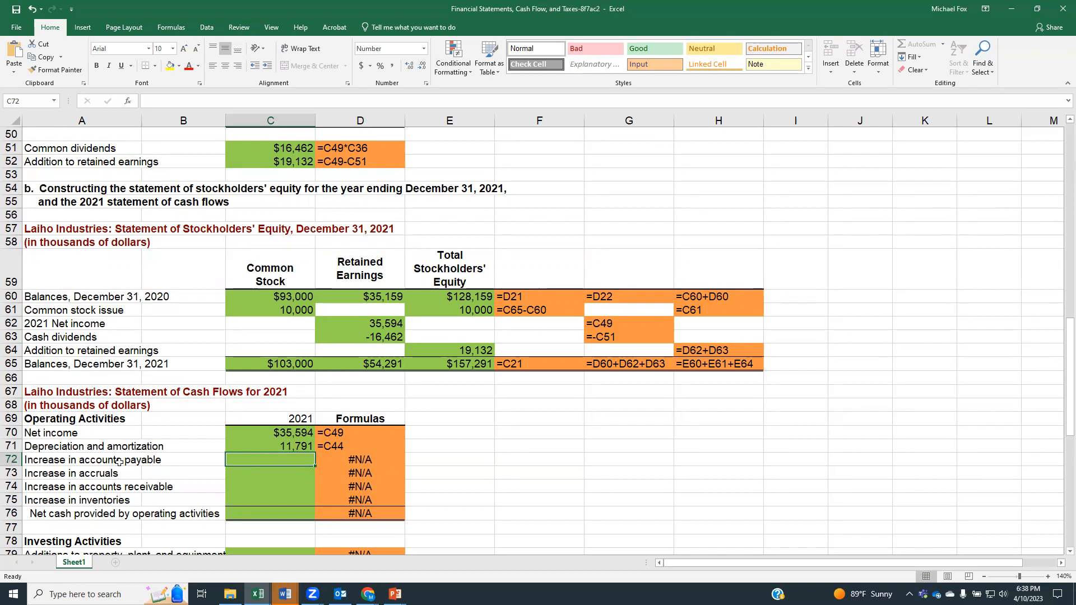
{"action": "type", "text": "="}
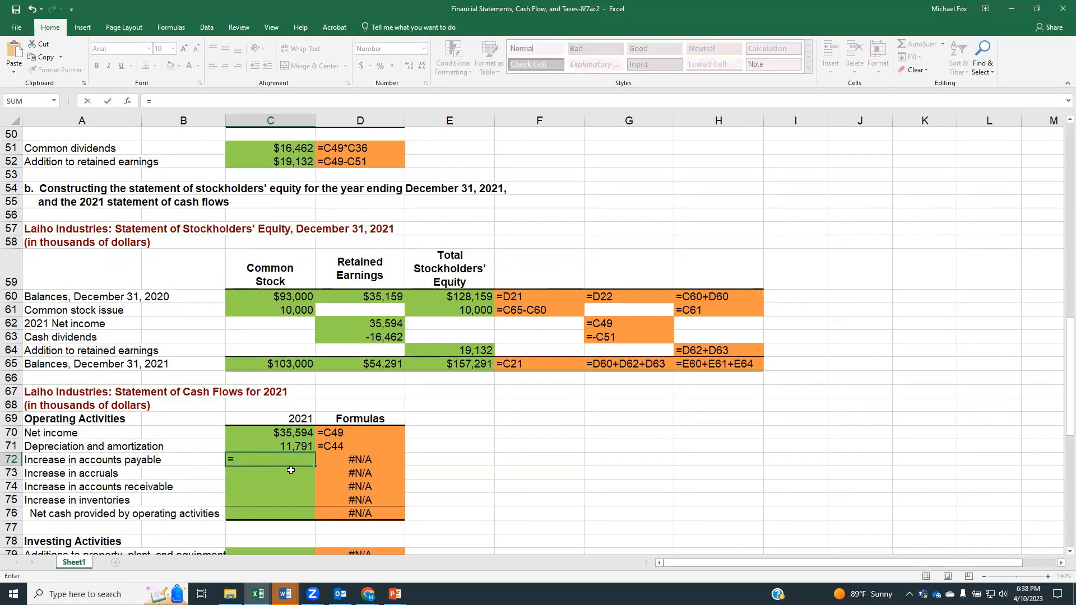
{"action": "scroll", "coordinate": [245, 457], "scroll_direction": "up", "scroll_amount": 5}
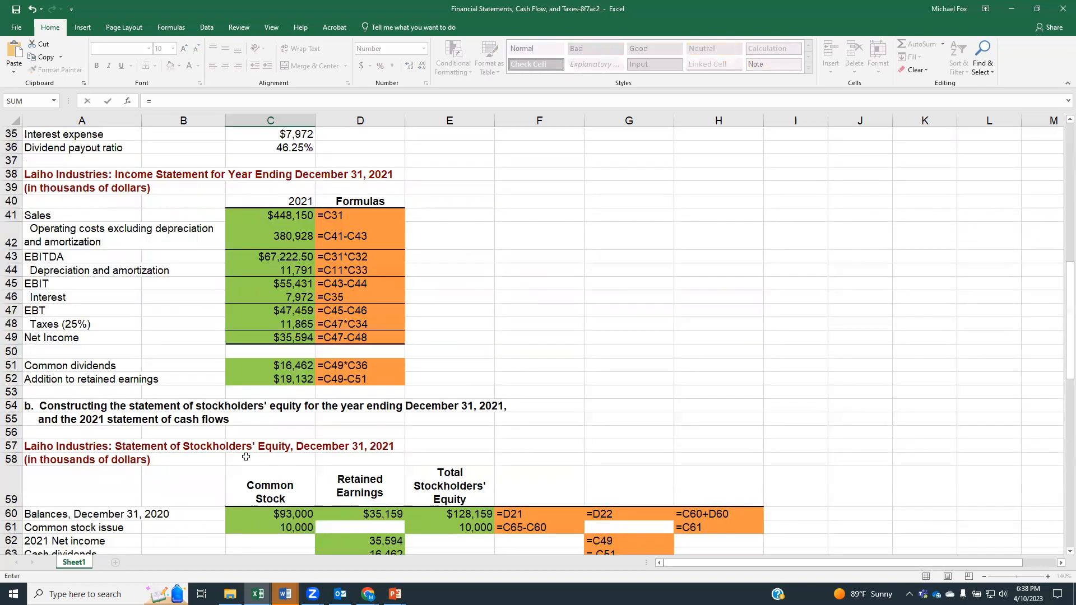
{"action": "scroll", "coordinate": [246, 456], "scroll_direction": "up", "scroll_amount": 3}
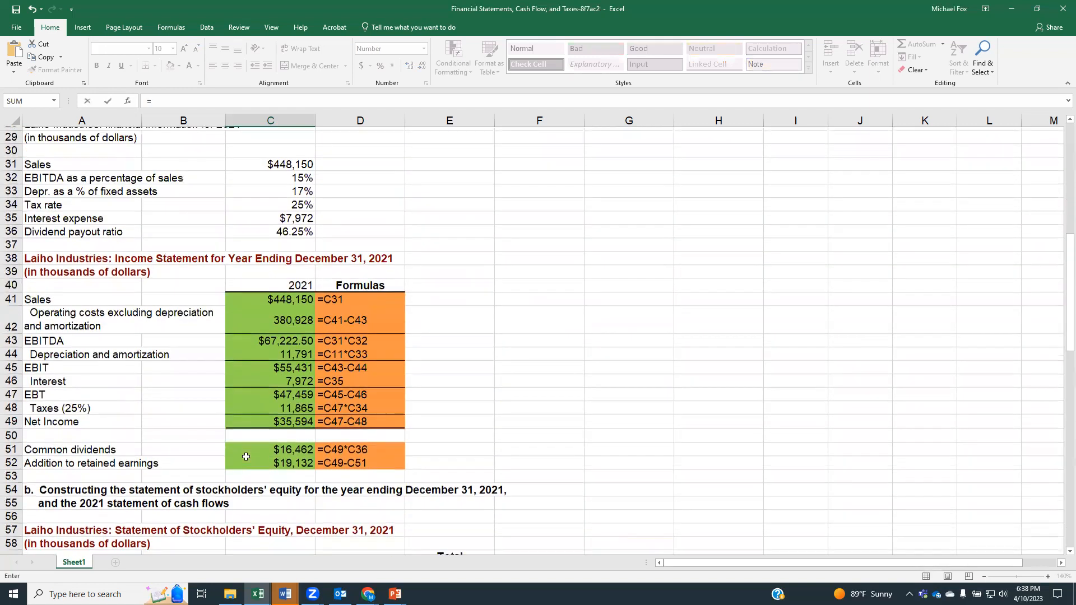
{"action": "scroll", "coordinate": [246, 457], "scroll_direction": "up", "scroll_amount": 7}
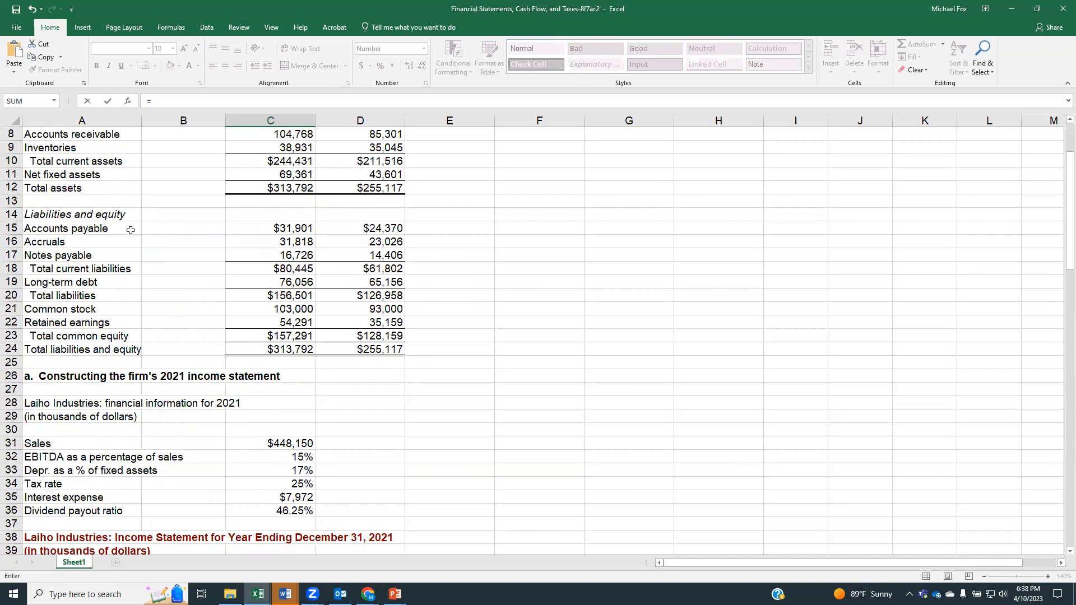
{"action": "left_click", "coordinate": [262, 232]}
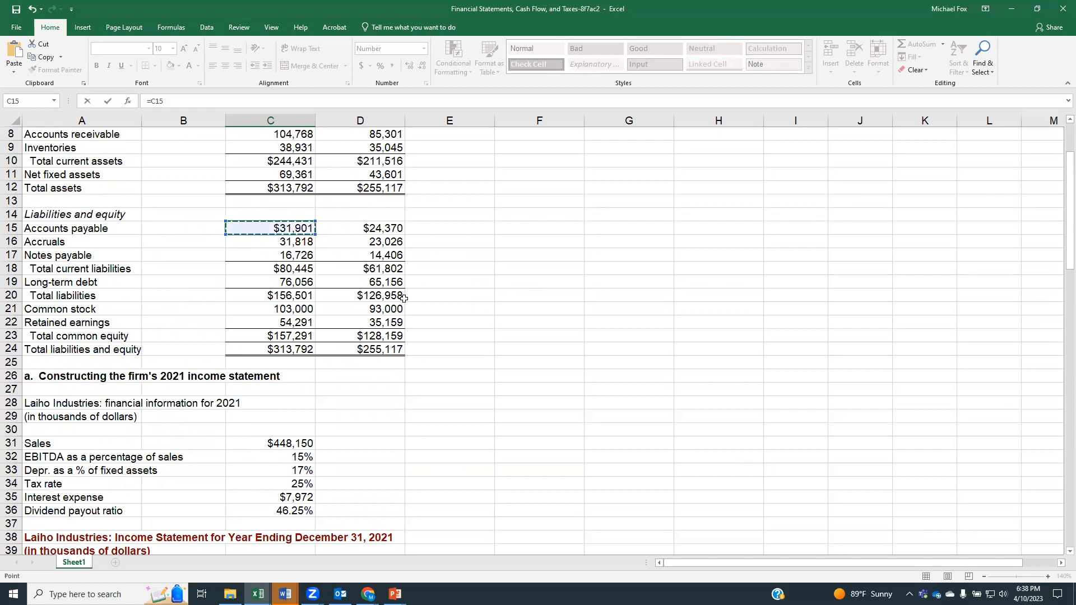
{"action": "type", "text": "-"}
{"action": "left_click", "coordinate": [379, 231]}
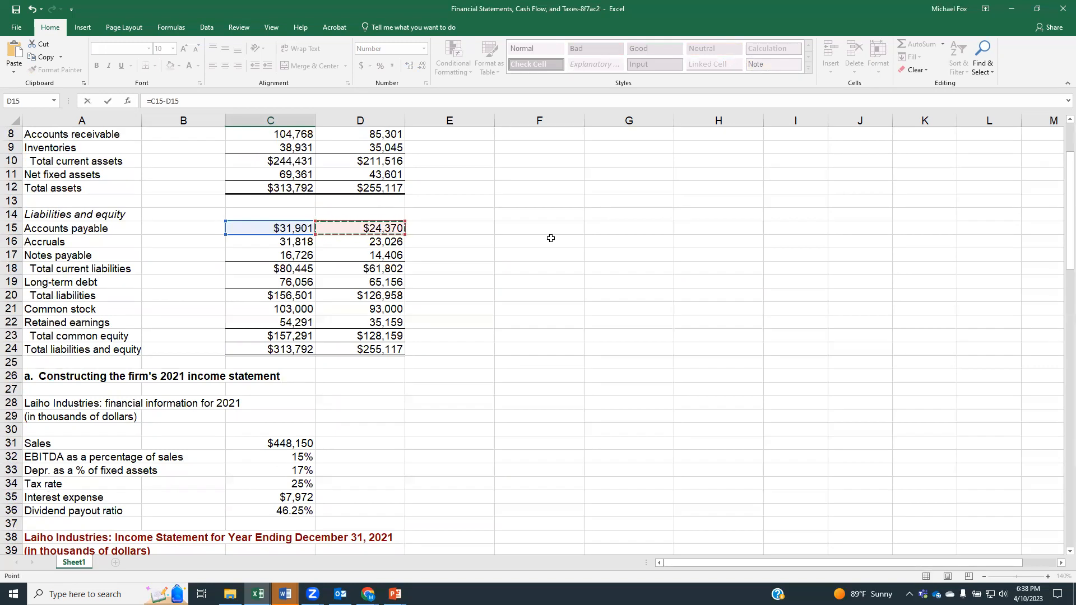
{"action": "key", "text": "Return"}
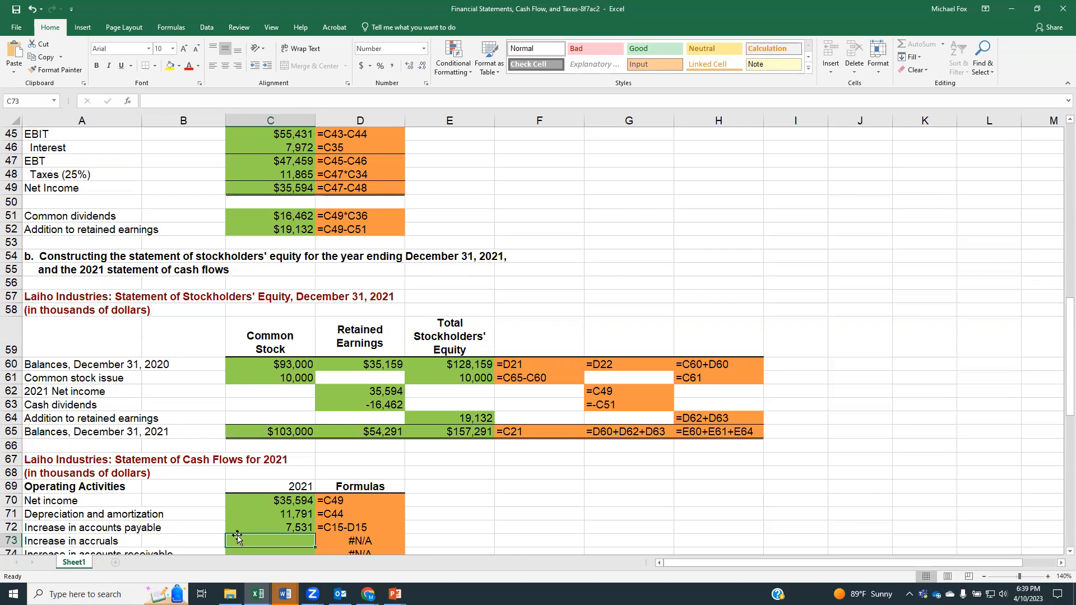
Step: Calculate the increase in accruals in cell C73 as the 2021 balance minus the 2020 balance, using =C16-D16
{"action": "type", "text": "="}
{"action": "scroll", "coordinate": [315, 467], "scroll_direction": "up", "scroll_amount": 8}
{"action": "scroll", "coordinate": [315, 467], "scroll_direction": "up", "scroll_amount": 5}
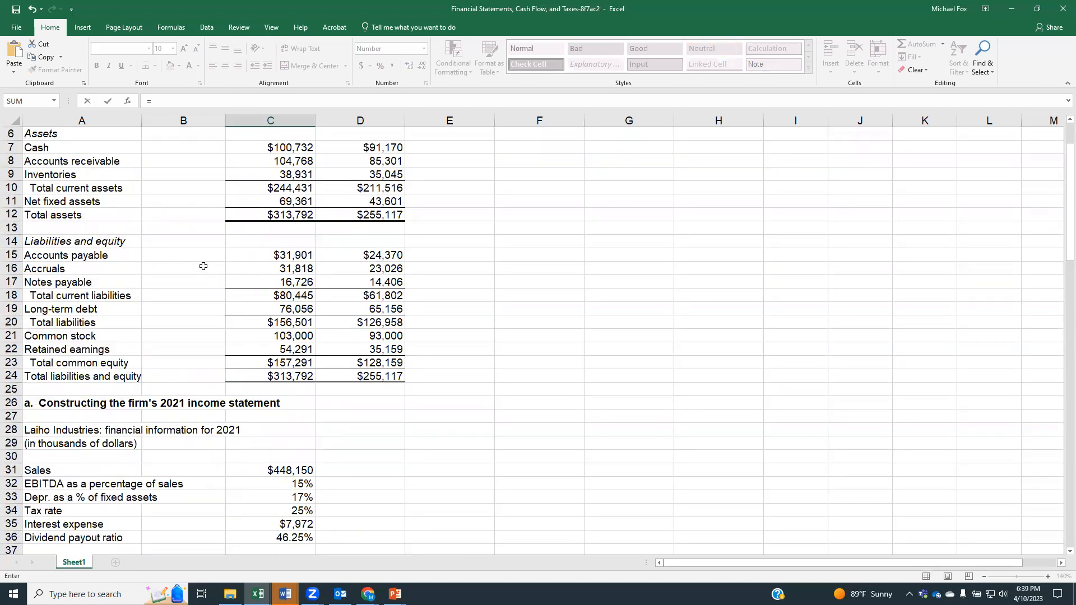
{"action": "left_click", "coordinate": [252, 271]}
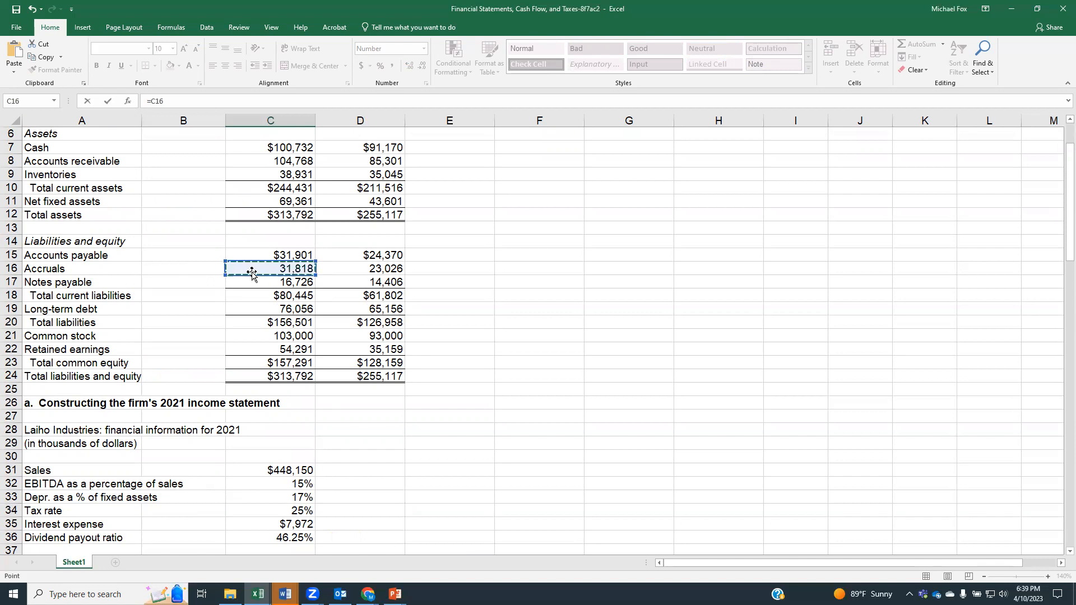
{"action": "type", "text": "-"}
{"action": "left_click", "coordinate": [377, 271]}
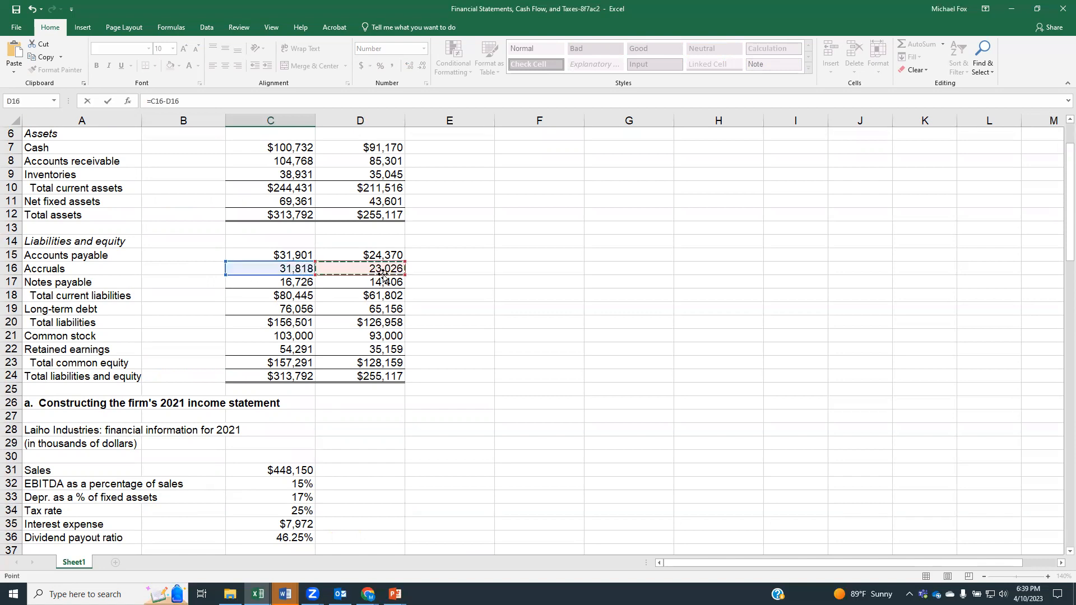
{"action": "key", "text": "Return"}
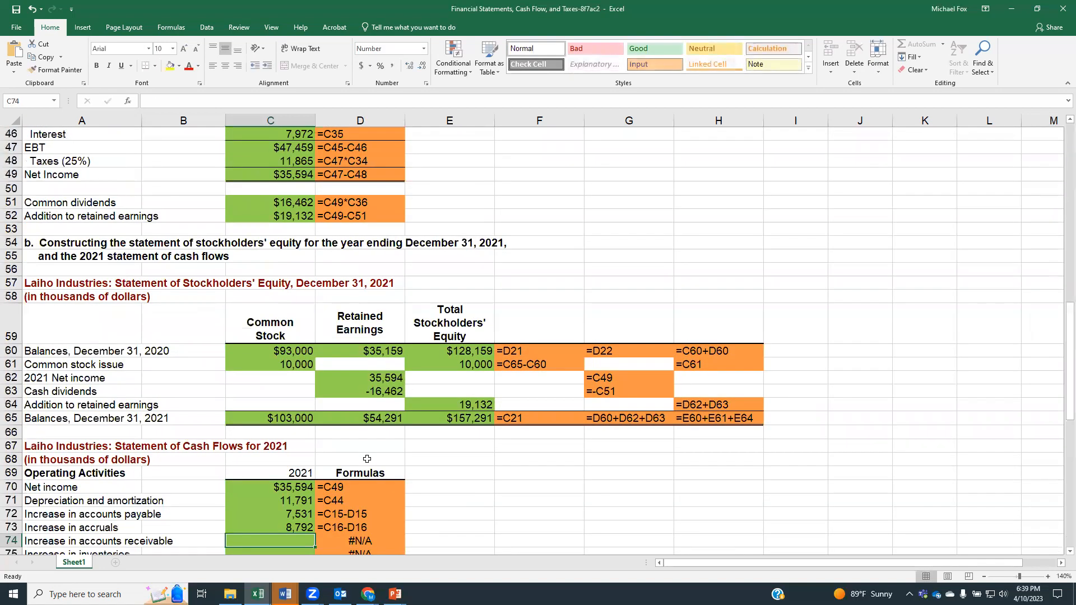
Step: Enter the increase in accounts receivable as a cash outflow in cell C74, negating the change between 2020 and 2021 with =-(C8-D8)
{"action": "scroll", "coordinate": [367, 459], "scroll_direction": "down", "scroll_amount": 1}
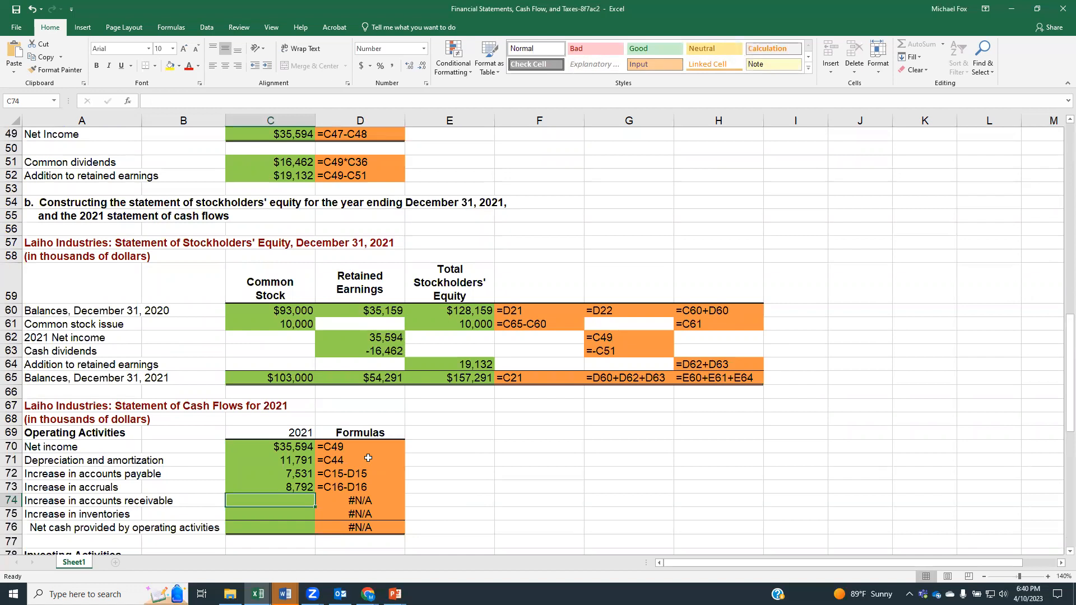
{"action": "type", "text": "="}
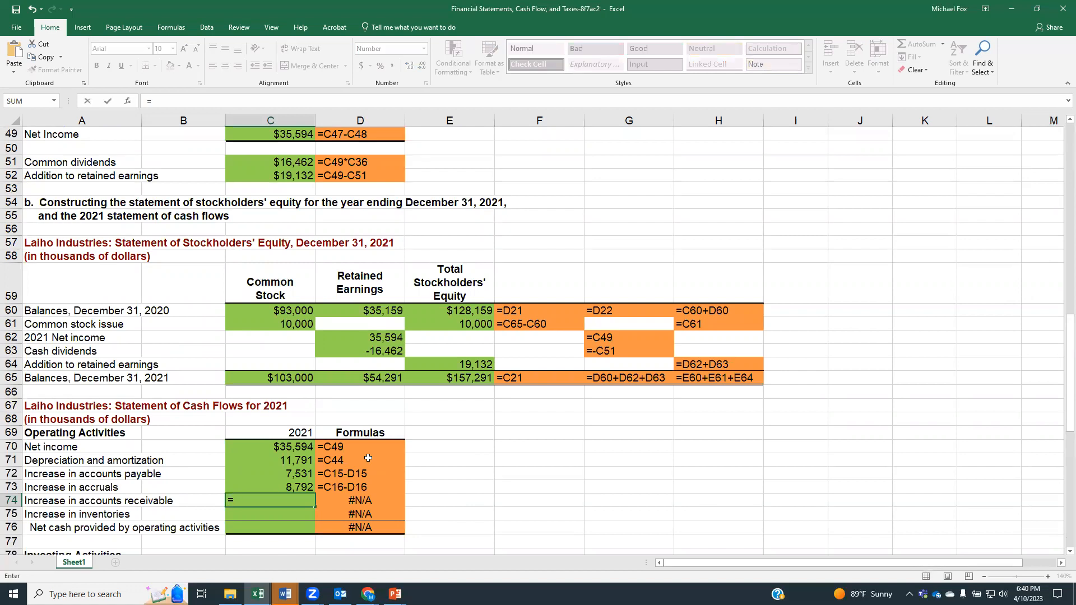
{"action": "type", "text": "-("}
{"action": "scroll", "coordinate": [267, 476], "scroll_direction": "up", "scroll_amount": 7}
{"action": "scroll", "coordinate": [268, 475], "scroll_direction": "up", "scroll_amount": 6}
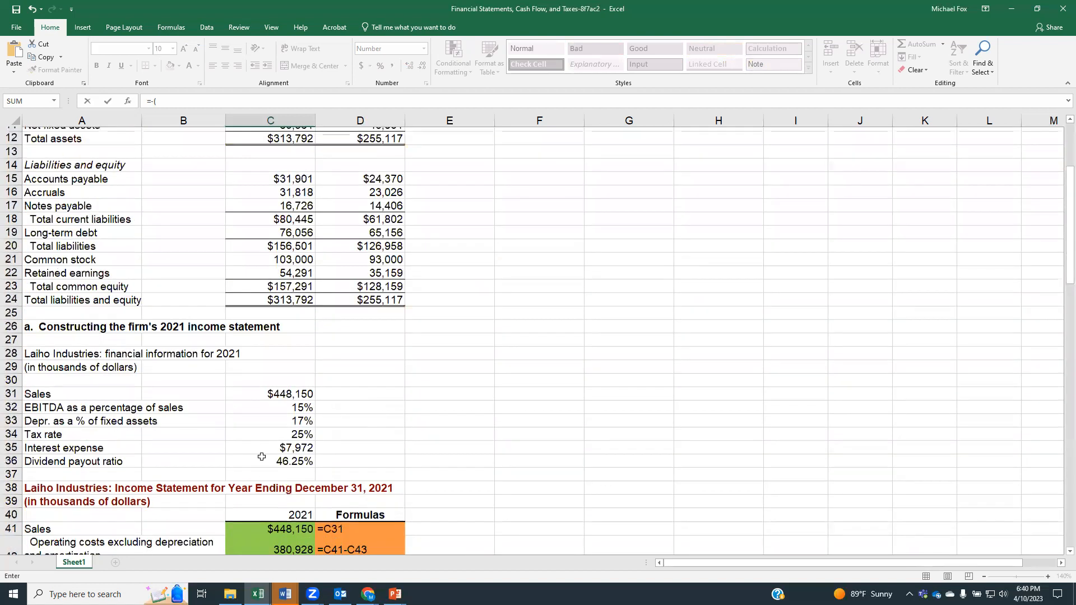
{"action": "scroll", "coordinate": [292, 233], "scroll_direction": "up", "scroll_amount": 2}
{"action": "left_click", "coordinate": [273, 189]}
{"action": "type", "text": "-"}
{"action": "left_click", "coordinate": [338, 189]}
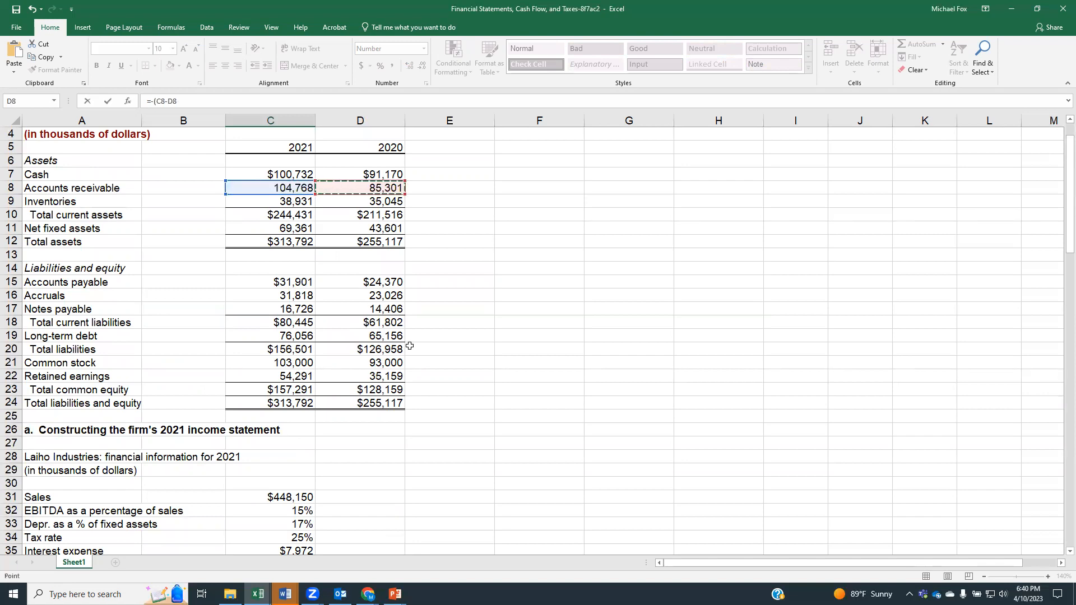
{"action": "scroll", "coordinate": [412, 351], "scroll_direction": "down", "scroll_amount": 5}
{"action": "scroll", "coordinate": [414, 354], "scroll_direction": "down", "scroll_amount": 9}
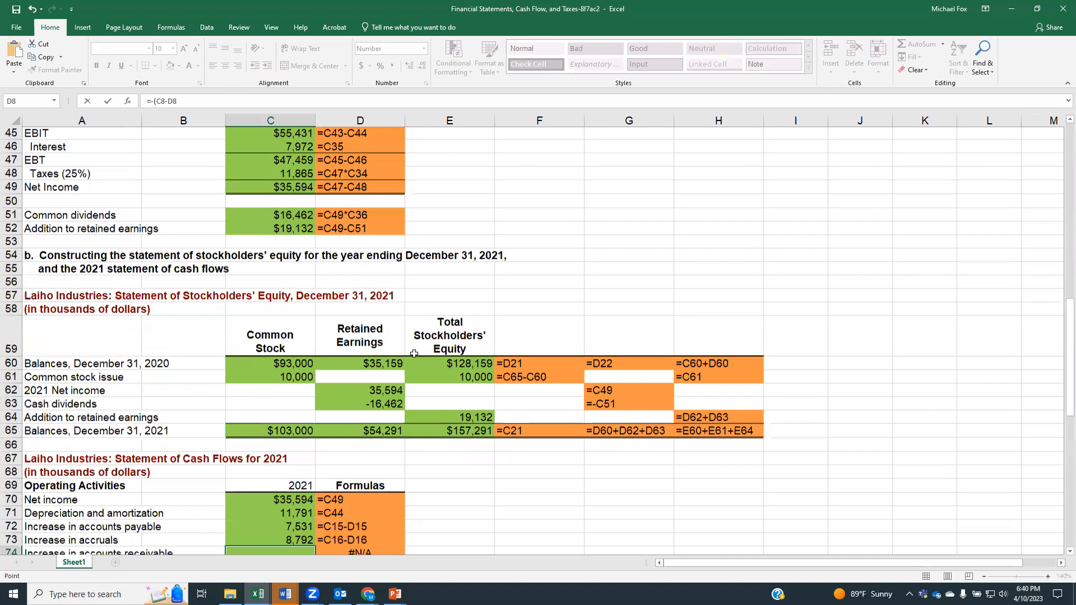
{"action": "scroll", "coordinate": [414, 354], "scroll_direction": "down", "scroll_amount": 3}
{"action": "type", "text": ")"}
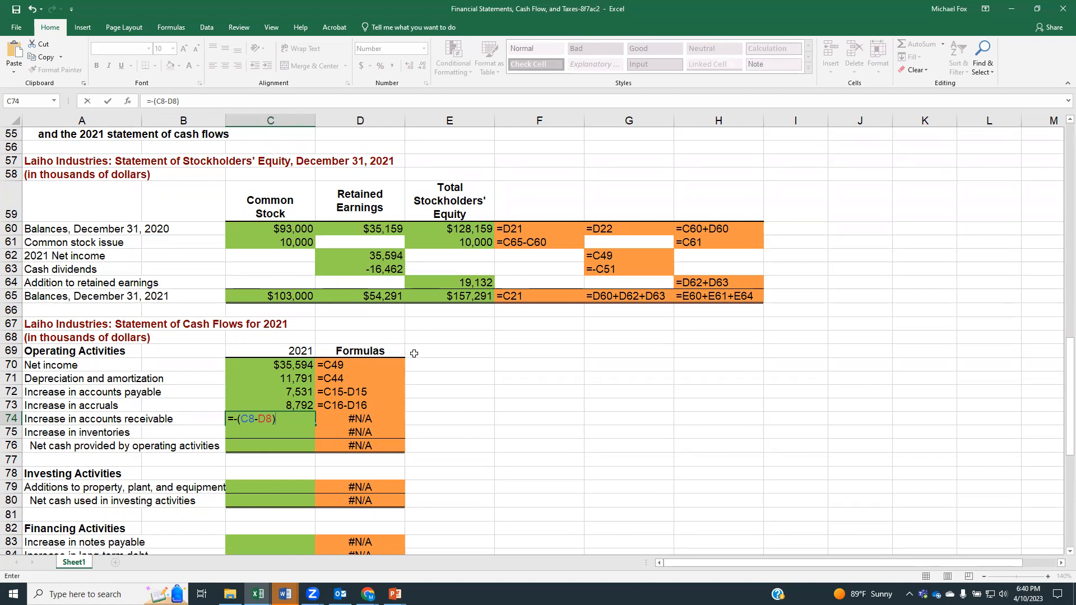
{"action": "key", "text": "Return"}
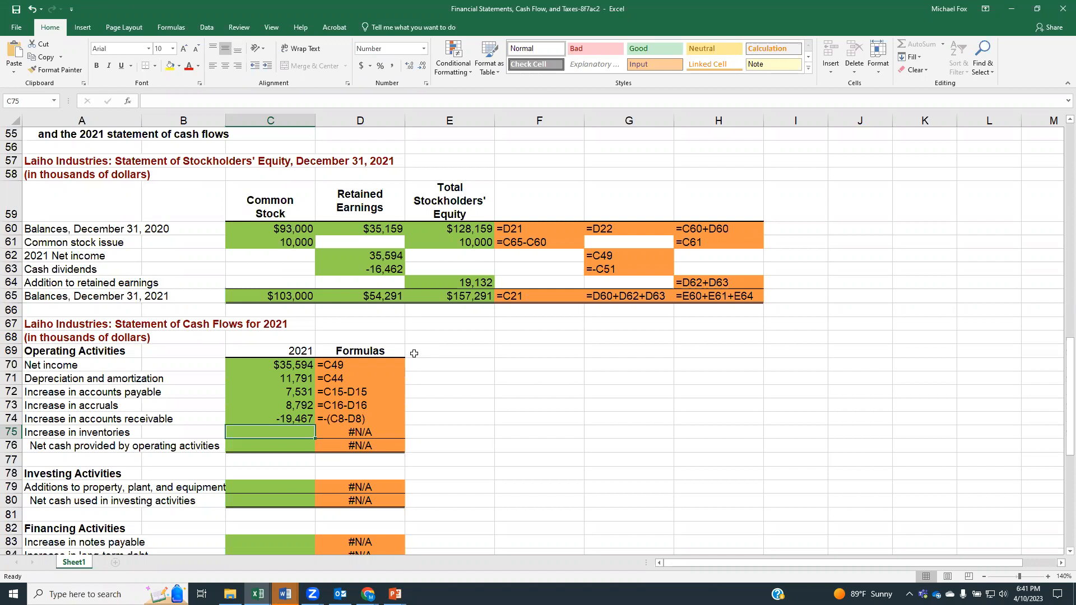
Step: Enter the increase in inventories as a cash outflow in cell C75, negating the change between 2020 and 2021 with =-(C9-D9)
{"action": "type", "text": "="}
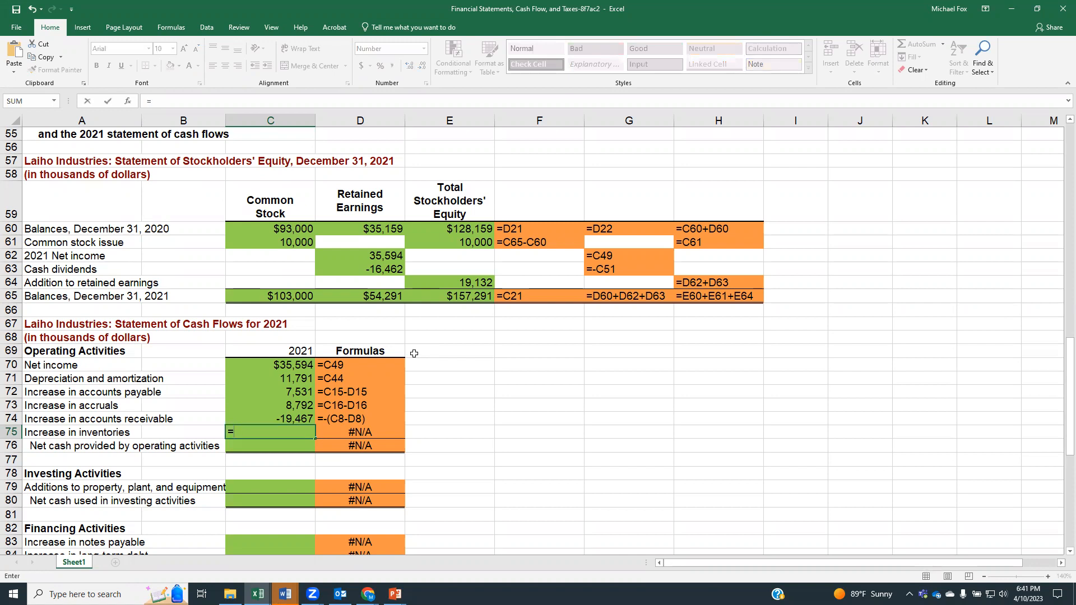
{"action": "type", "text": "("}
{"action": "key", "text": "BackSpace"}
{"action": "type", "text": "-("}
{"action": "scroll", "coordinate": [313, 384], "scroll_direction": "up", "scroll_amount": 8}
{"action": "scroll", "coordinate": [313, 383], "scroll_direction": "up", "scroll_amount": 10}
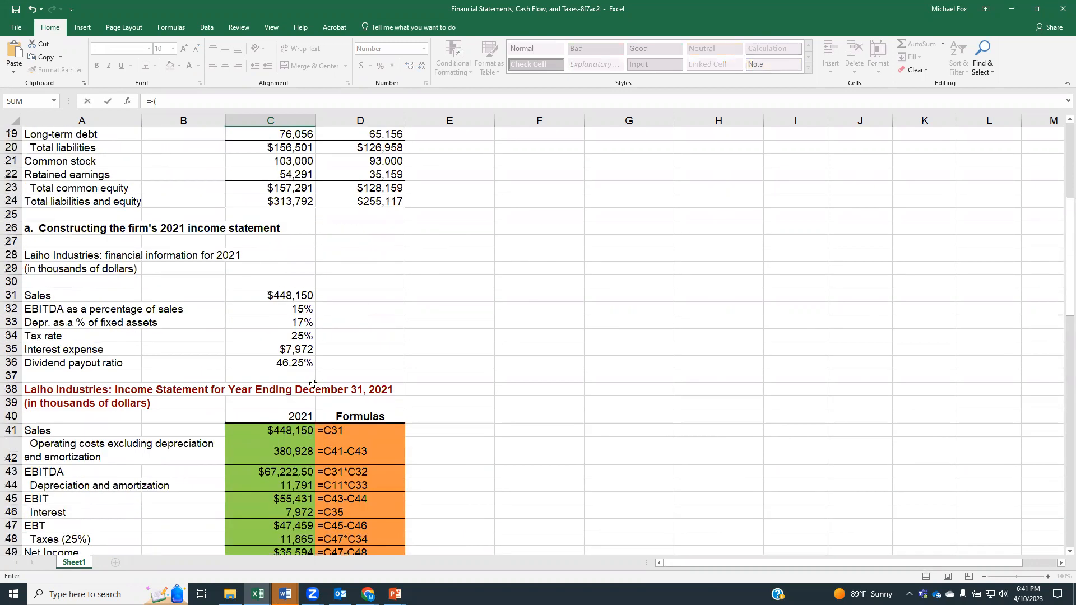
{"action": "scroll", "coordinate": [40, 222], "scroll_direction": "up", "scroll_amount": 1}
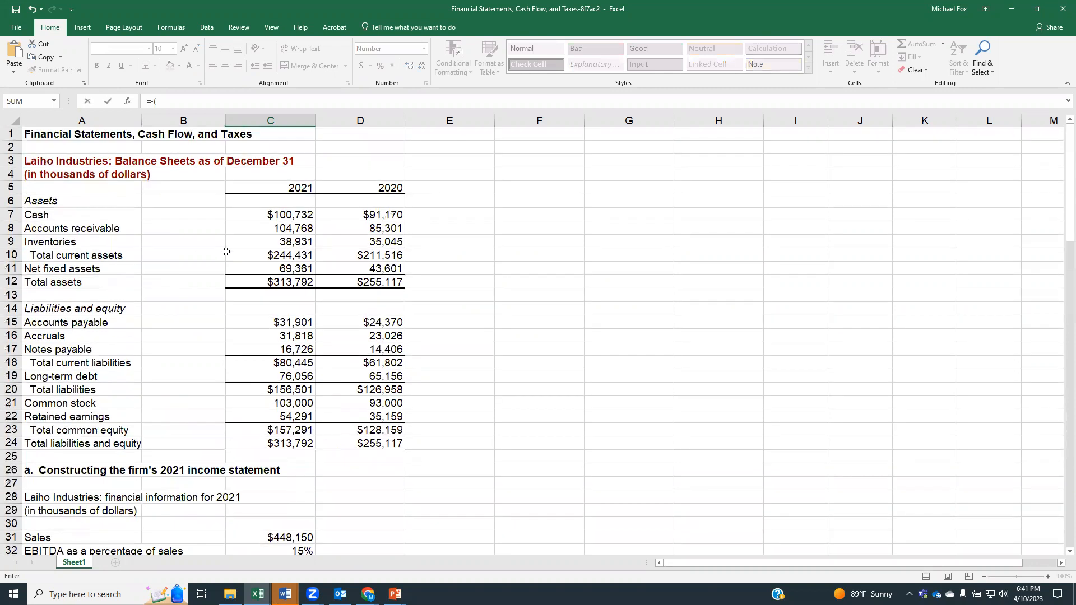
{"action": "left_click", "coordinate": [272, 242]}
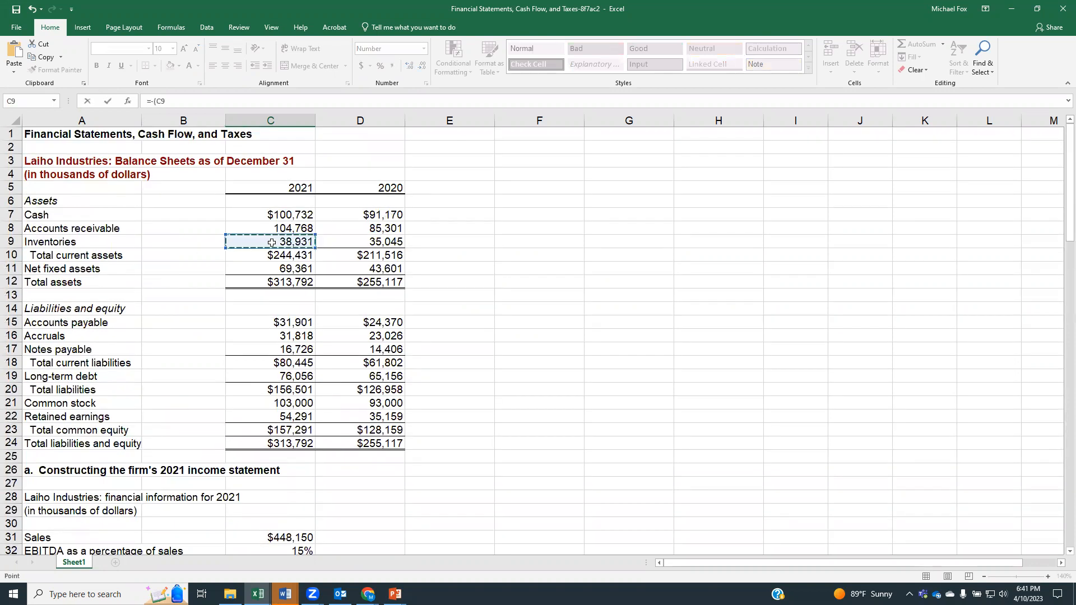
{"action": "type", "text": "-"}
{"action": "left_click", "coordinate": [344, 241]}
{"action": "type", "text": ")"}
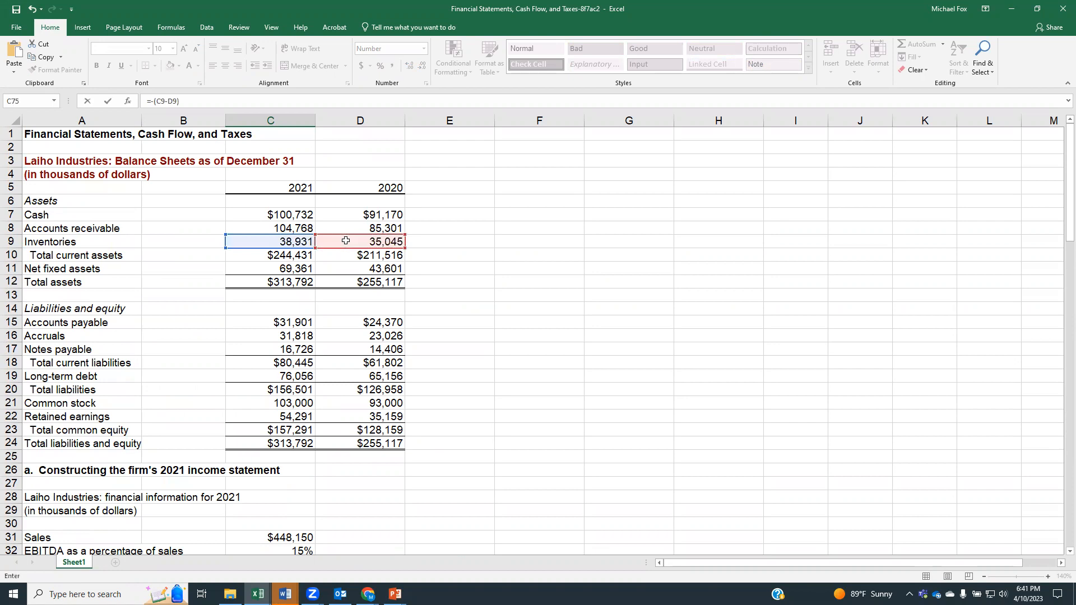
{"action": "key", "text": "Return"}
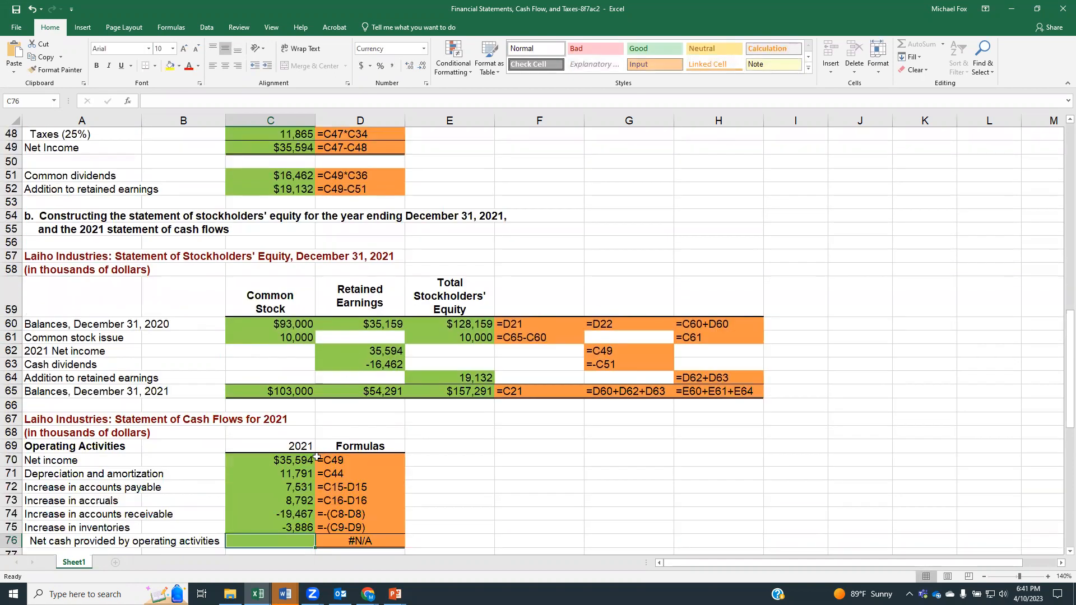
Step: Calculate net cash provided by operating activities in cell C76 by adding all the operating items, using =C70+C71+C72+C73+C74+C75
{"action": "scroll", "coordinate": [317, 461], "scroll_direction": "down", "scroll_amount": 3}
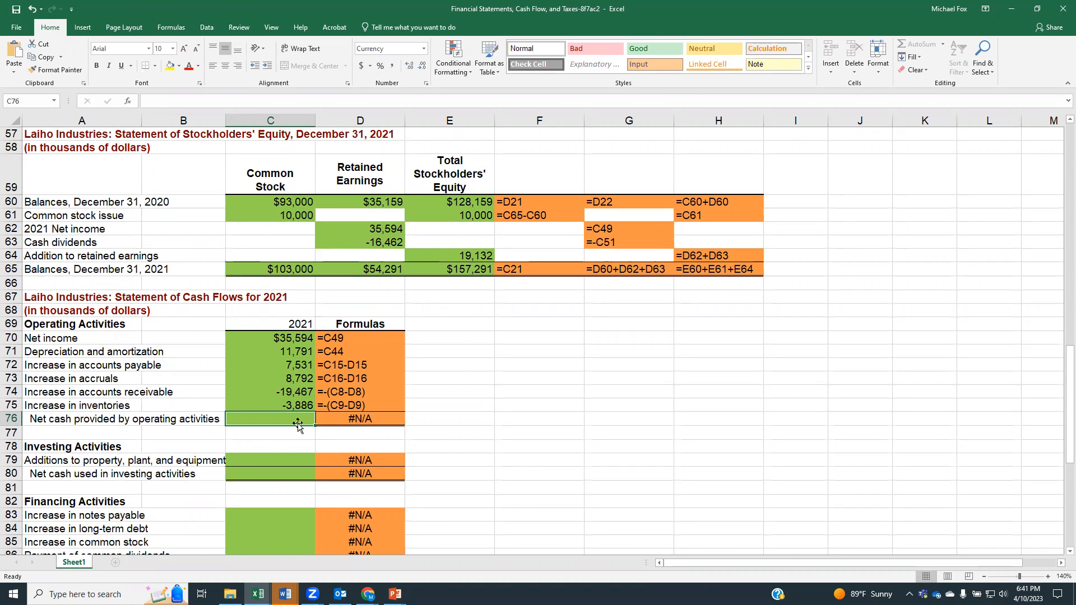
{"action": "type", "text": "="}
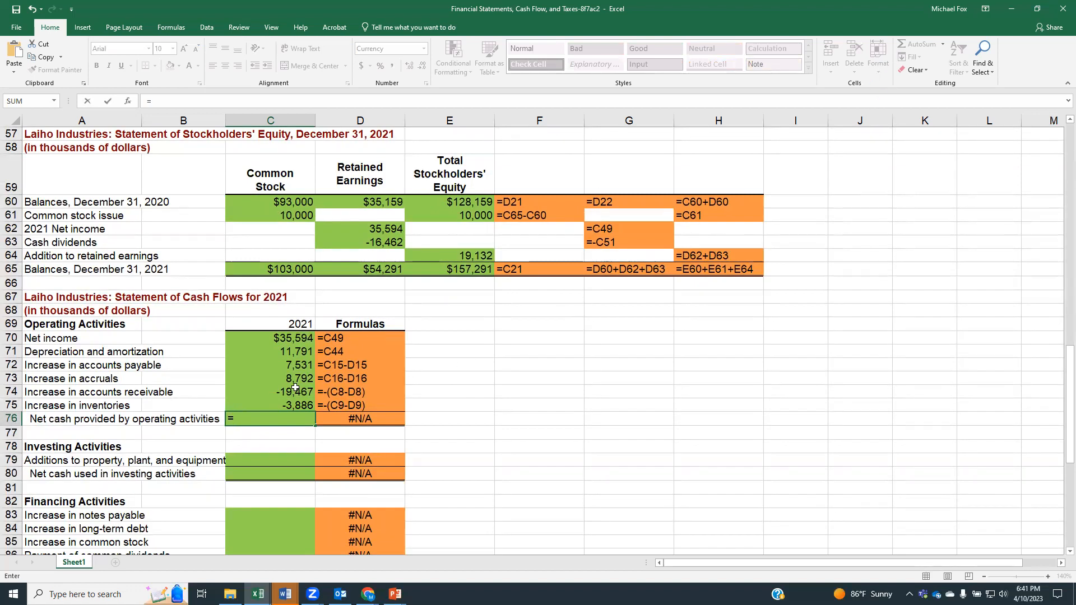
{"action": "left_click", "coordinate": [284, 340]}
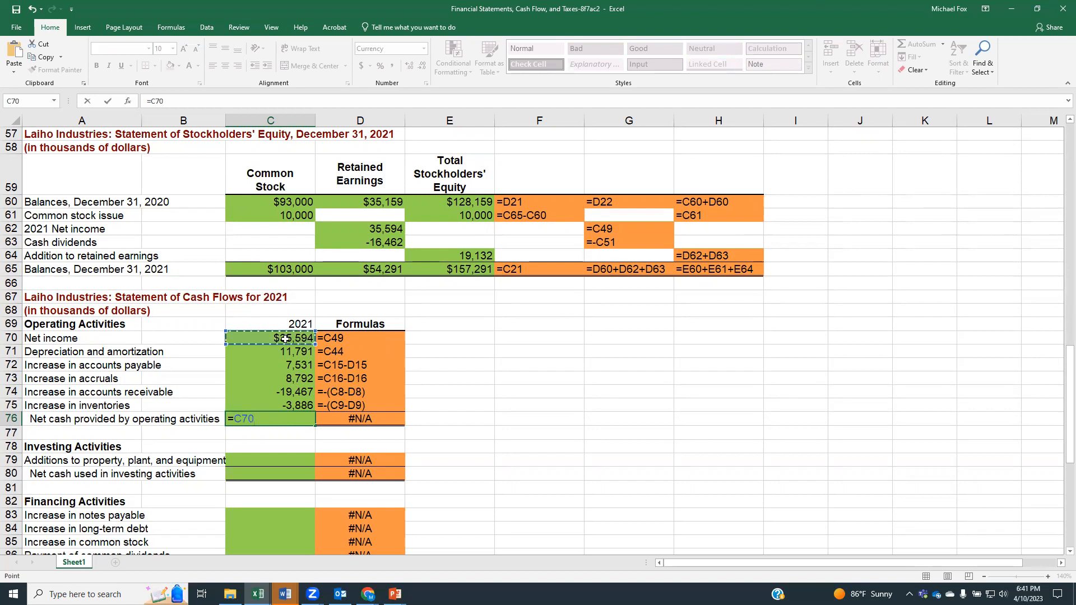
{"action": "type", "text": "+"}
{"action": "left_click", "coordinate": [289, 355]}
{"action": "type", "text": "+"}
{"action": "left_click", "coordinate": [290, 367]}
{"action": "type", "text": "+"}
{"action": "left_click", "coordinate": [290, 381]}
{"action": "type", "text": "+"}
{"action": "left_click", "coordinate": [291, 393]}
{"action": "type", "text": "+"}
{"action": "left_click", "coordinate": [291, 407]}
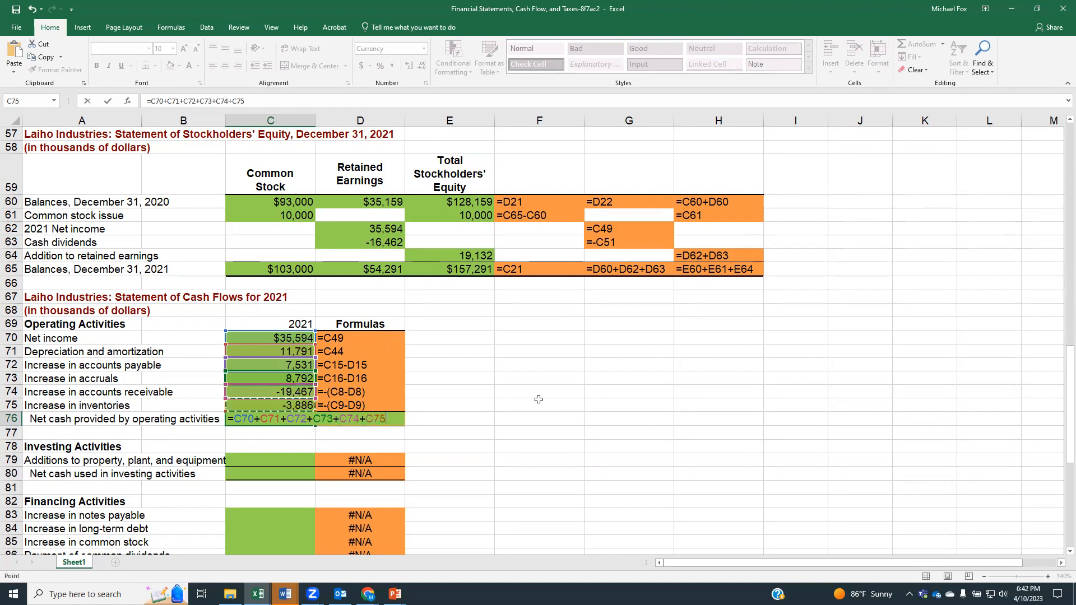
{"action": "key", "text": "Return"}
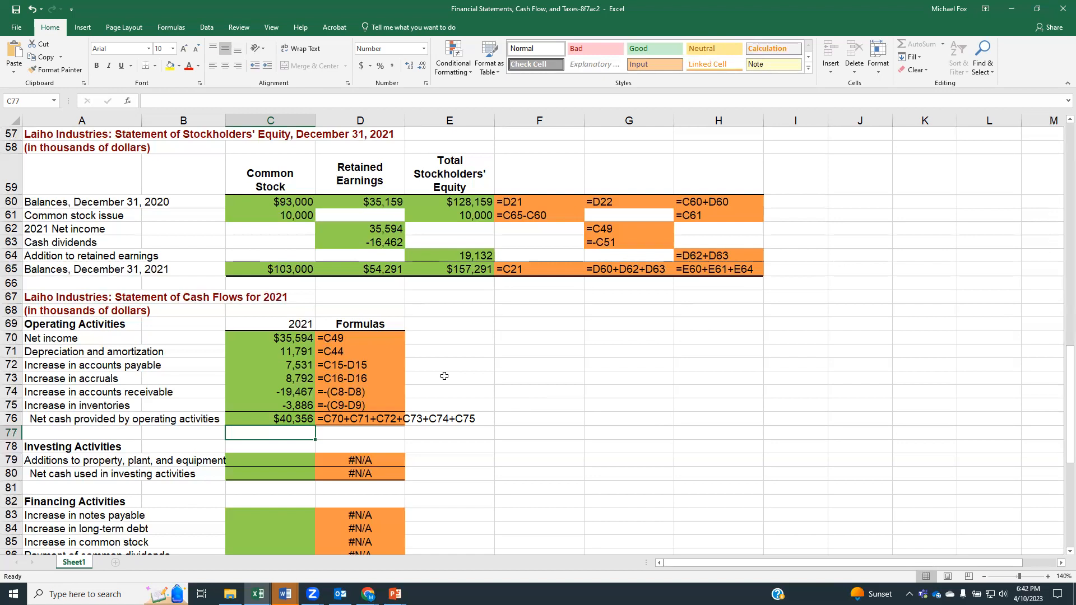
Step: Examine the 2020 and 2021 net fixed assets in the balance sheet and the depreciation and amortization line in the income statement
{"action": "scroll", "coordinate": [409, 367], "scroll_direction": "up", "scroll_amount": 5}
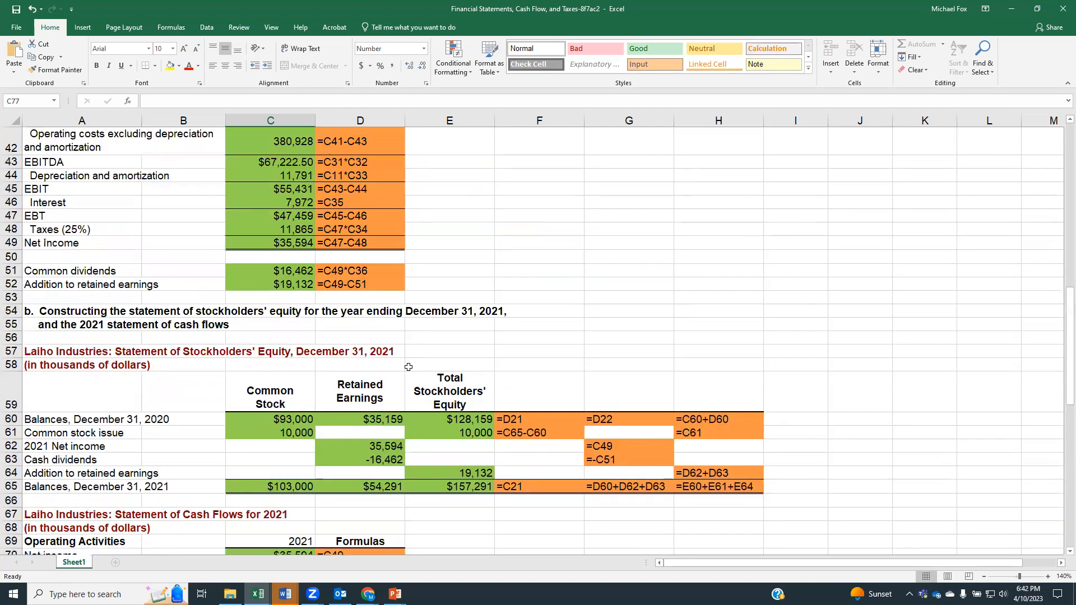
{"action": "scroll", "coordinate": [409, 367], "scroll_direction": "up", "scroll_amount": 2}
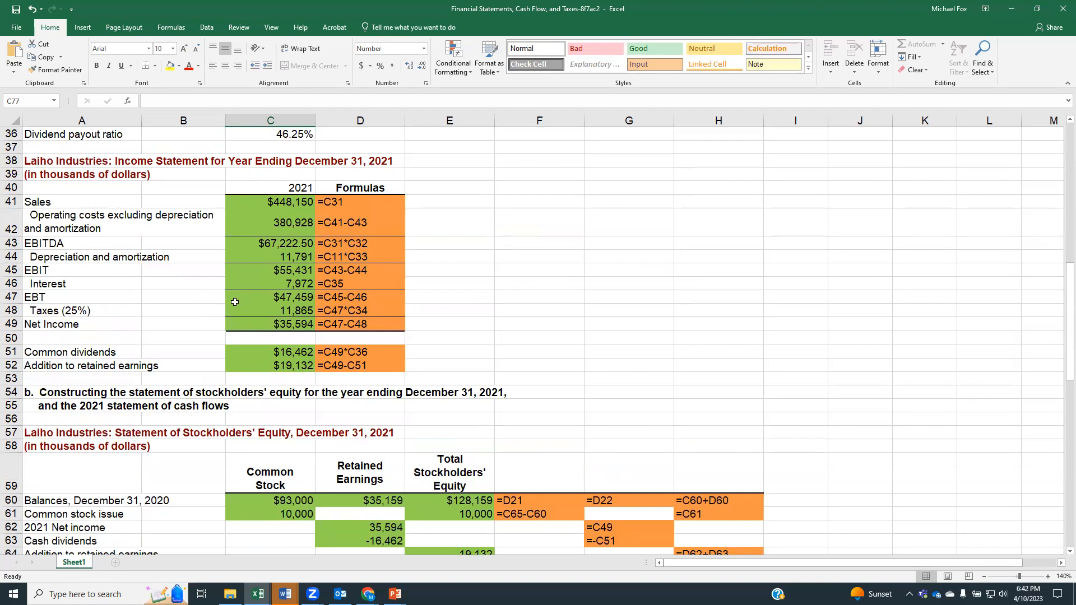
{"action": "scroll", "coordinate": [237, 299], "scroll_direction": "up", "scroll_amount": 3}
{"action": "scroll", "coordinate": [237, 299], "scroll_direction": "up", "scroll_amount": 9}
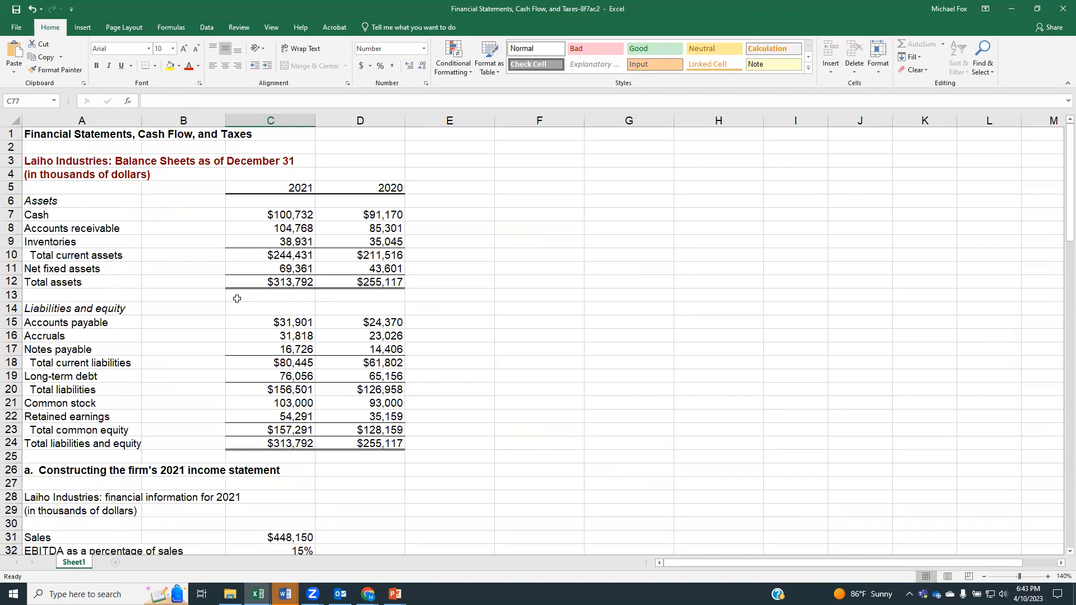
{"action": "left_click", "coordinate": [48, 269]}
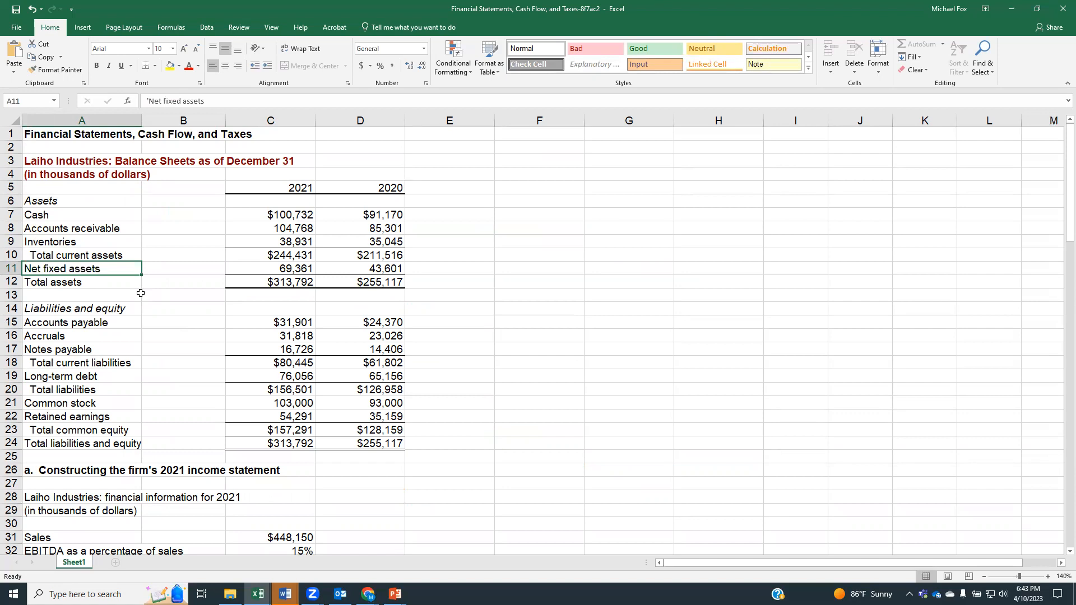
{"action": "left_click", "coordinate": [377, 267]}
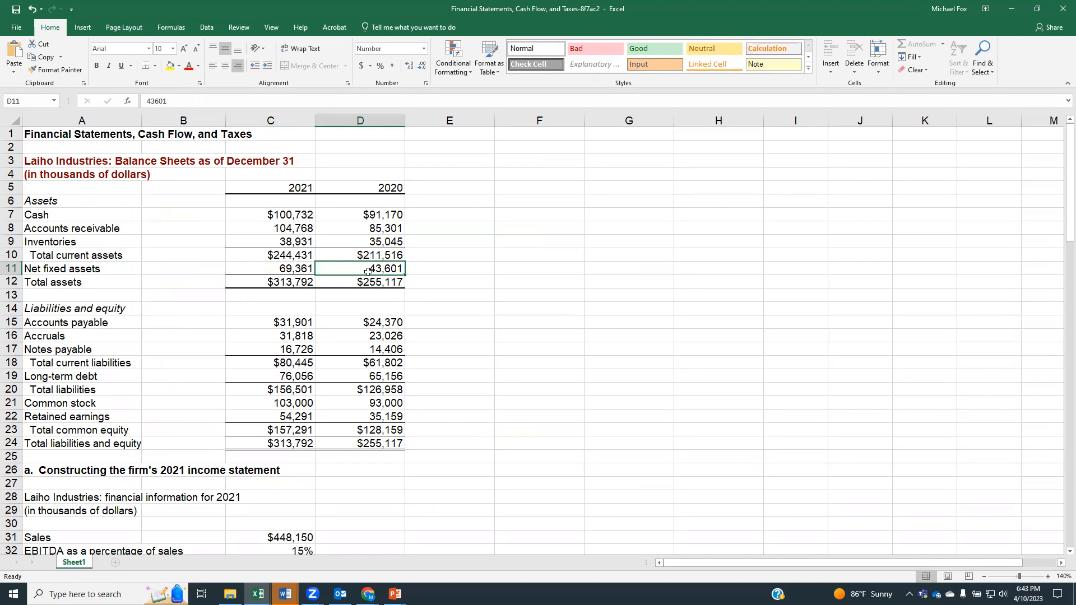
{"action": "left_click", "coordinate": [296, 269]}
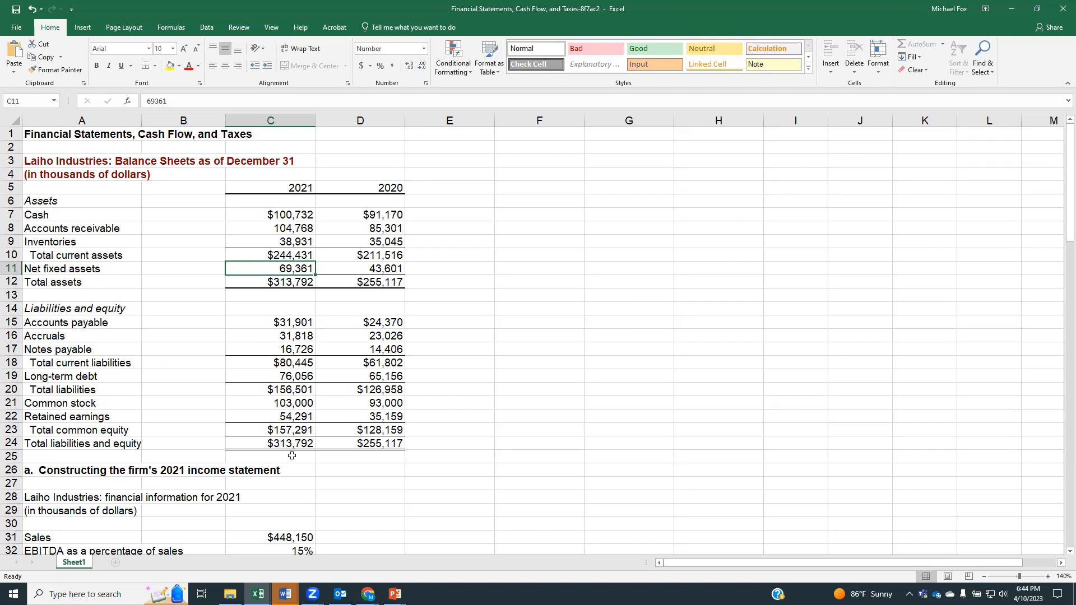
{"action": "scroll", "coordinate": [292, 456], "scroll_direction": "down", "scroll_amount": 2}
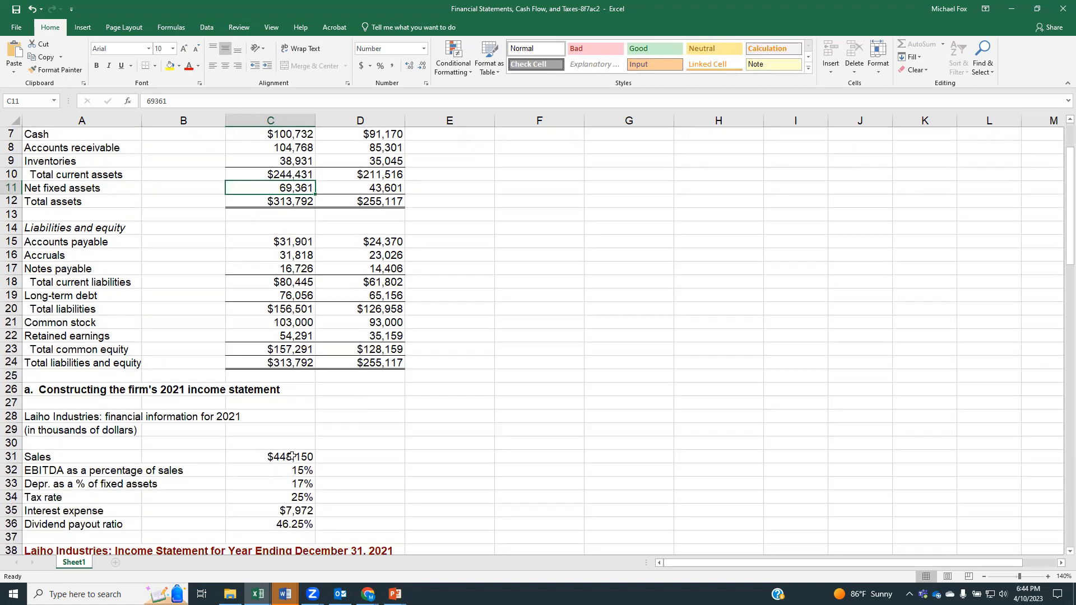
{"action": "scroll", "coordinate": [292, 456], "scroll_direction": "down", "scroll_amount": 5}
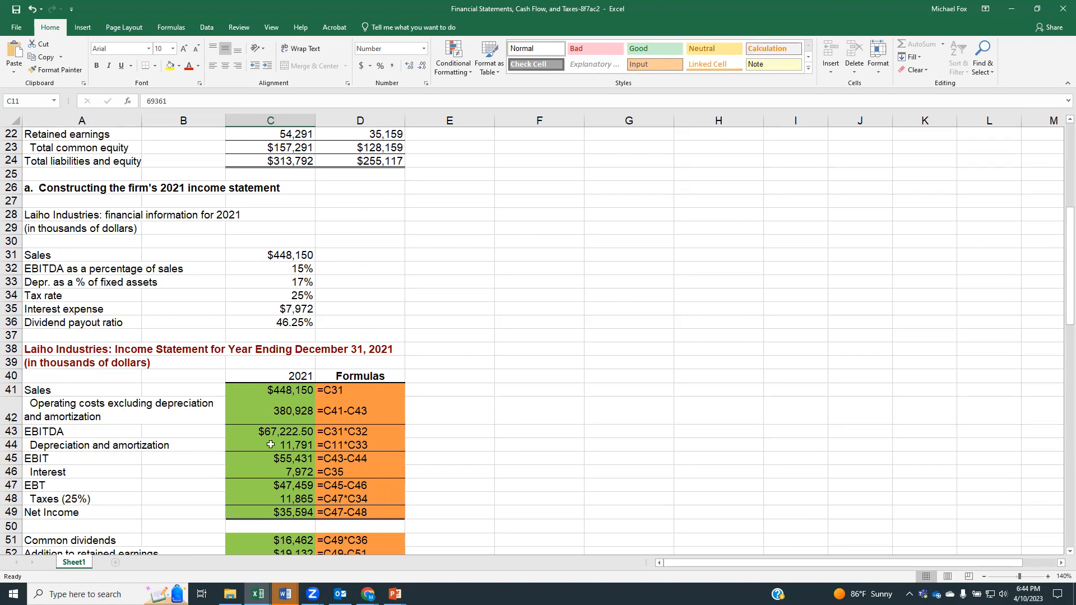
{"action": "scroll", "coordinate": [330, 304], "scroll_direction": "up", "scroll_amount": 7}
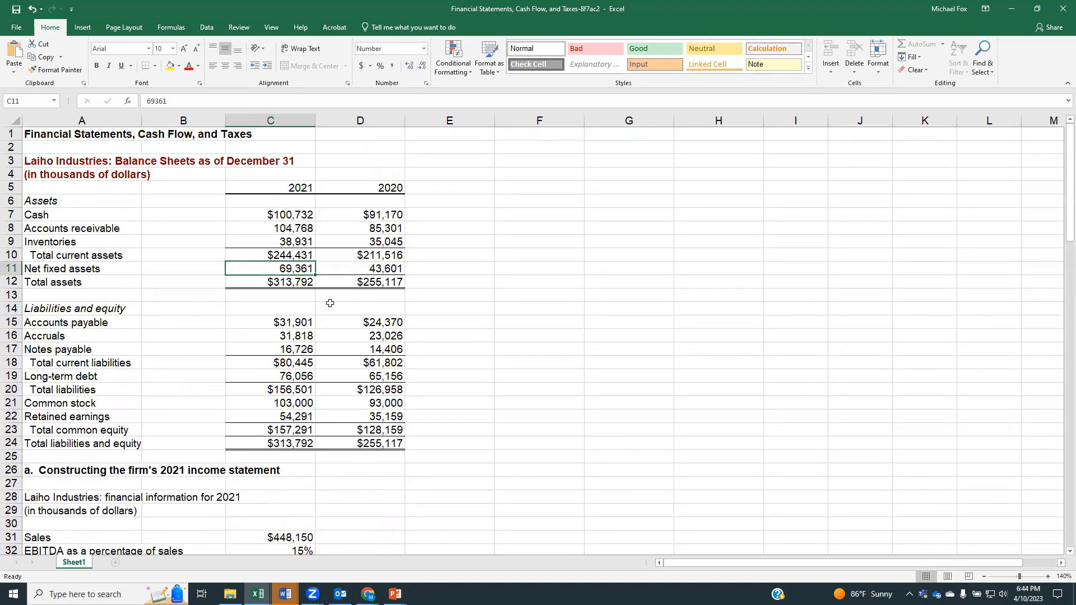
{"action": "left_click", "coordinate": [370, 269]}
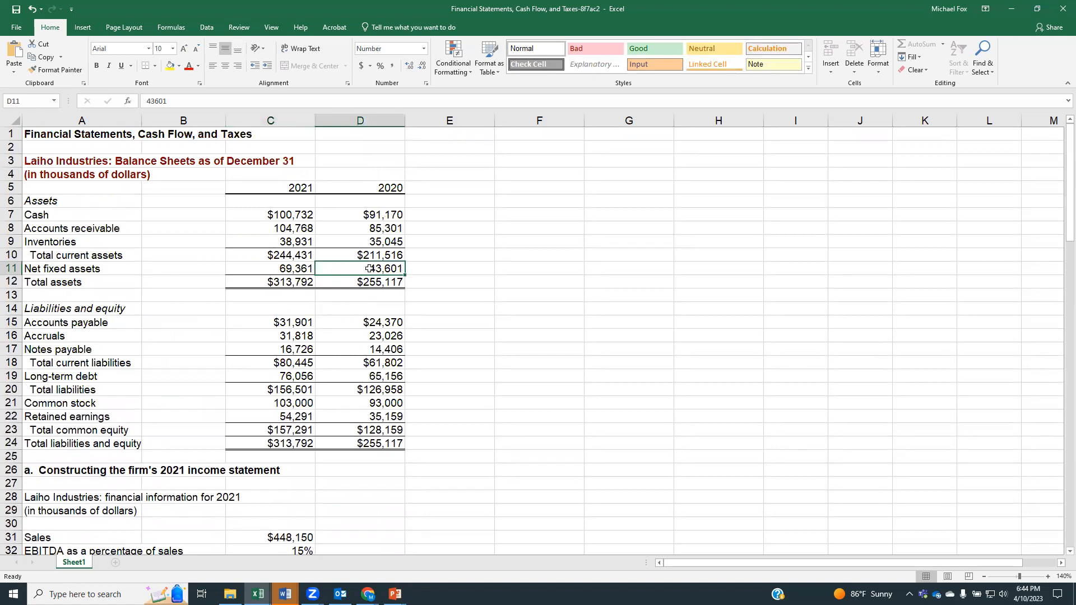
{"action": "left_click", "coordinate": [298, 267]}
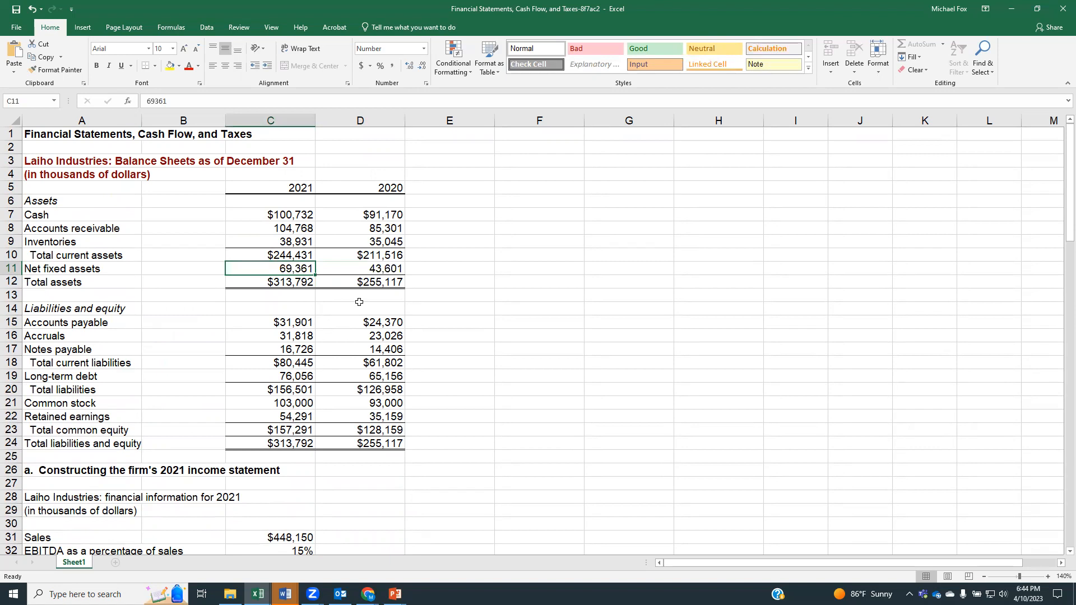
{"action": "left_click", "coordinate": [335, 269]}
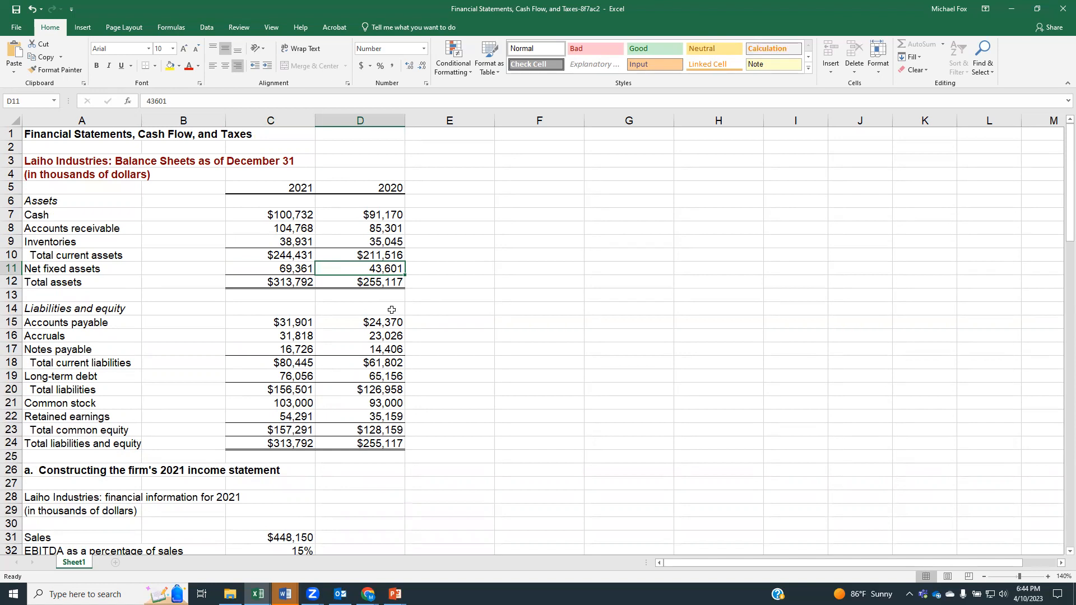
Step: Begin the additions to property, plant, and equipment formula in cell C79 with the negated change in net fixed assets, =-(C11-D11)
{"action": "scroll", "coordinate": [456, 452], "scroll_direction": "down", "scroll_amount": 9}
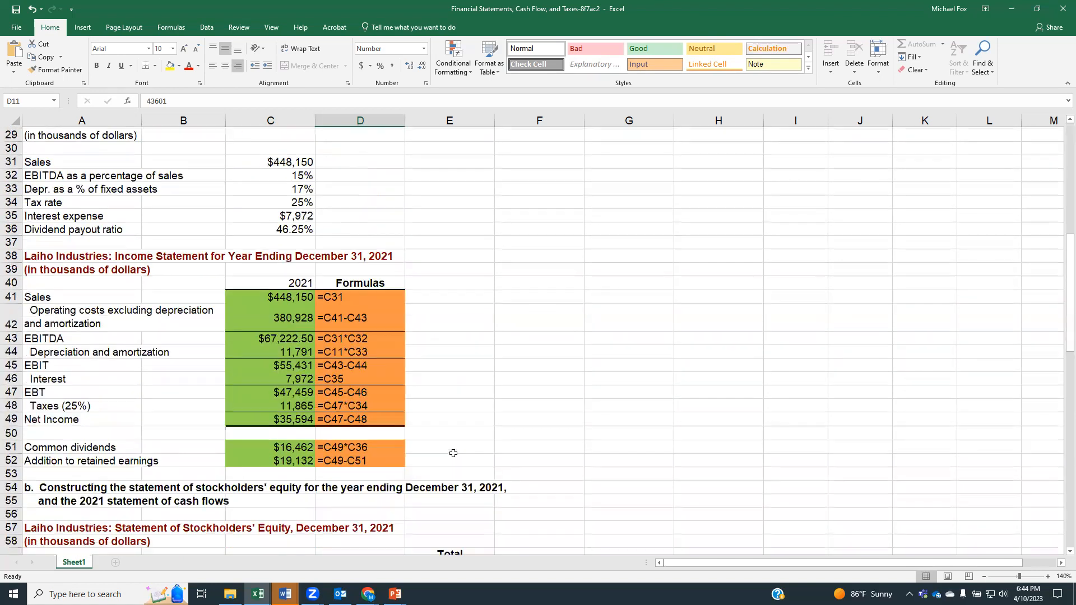
{"action": "scroll", "coordinate": [454, 453], "scroll_direction": "down", "scroll_amount": 4}
{"action": "scroll", "coordinate": [454, 453], "scroll_direction": "down", "scroll_amount": 4}
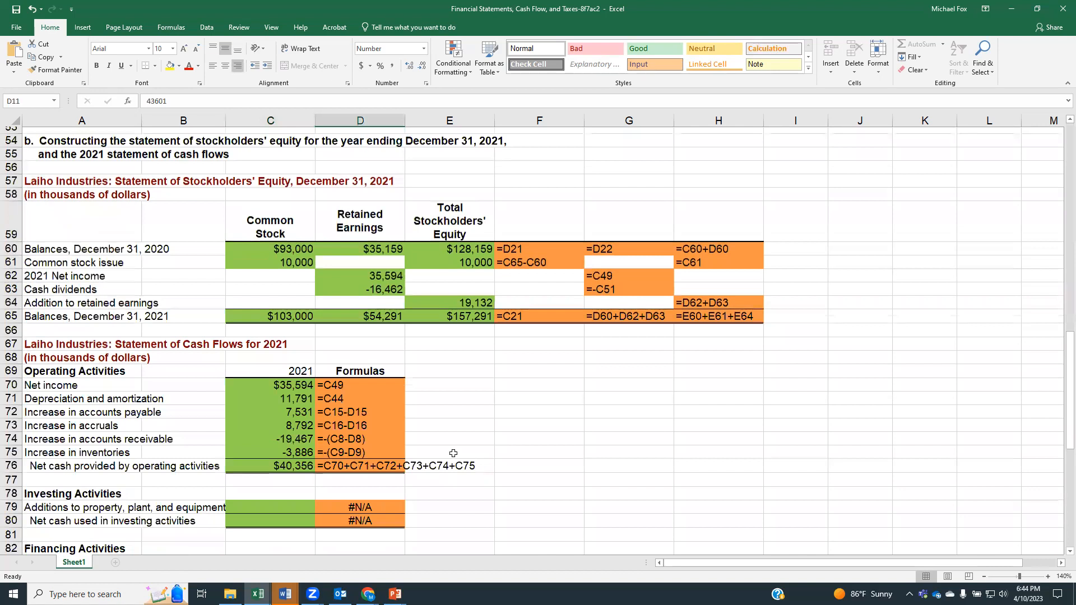
{"action": "scroll", "coordinate": [454, 453], "scroll_direction": "down", "scroll_amount": 2}
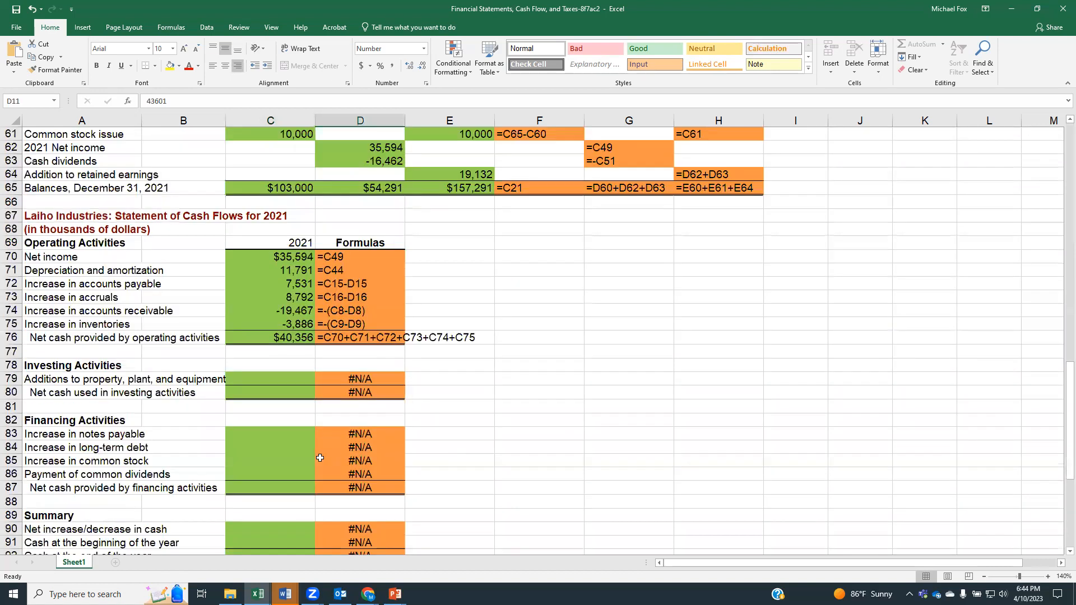
{"action": "left_click", "coordinate": [286, 377]}
{"action": "type", "text": "="}
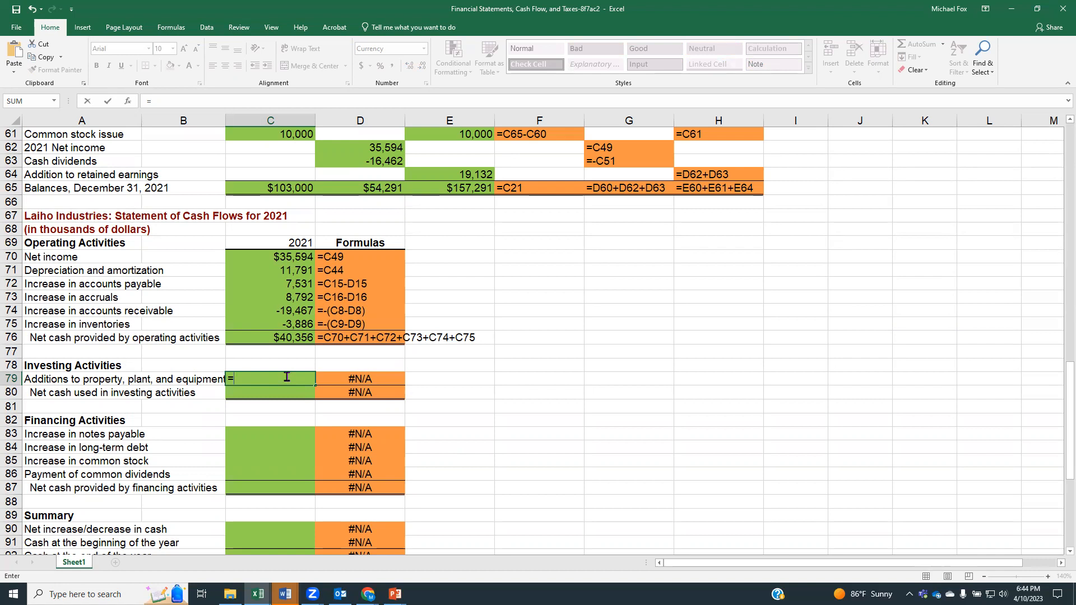
{"action": "type", "text": "-("}
{"action": "scroll", "coordinate": [304, 224], "scroll_direction": "up", "scroll_amount": 9}
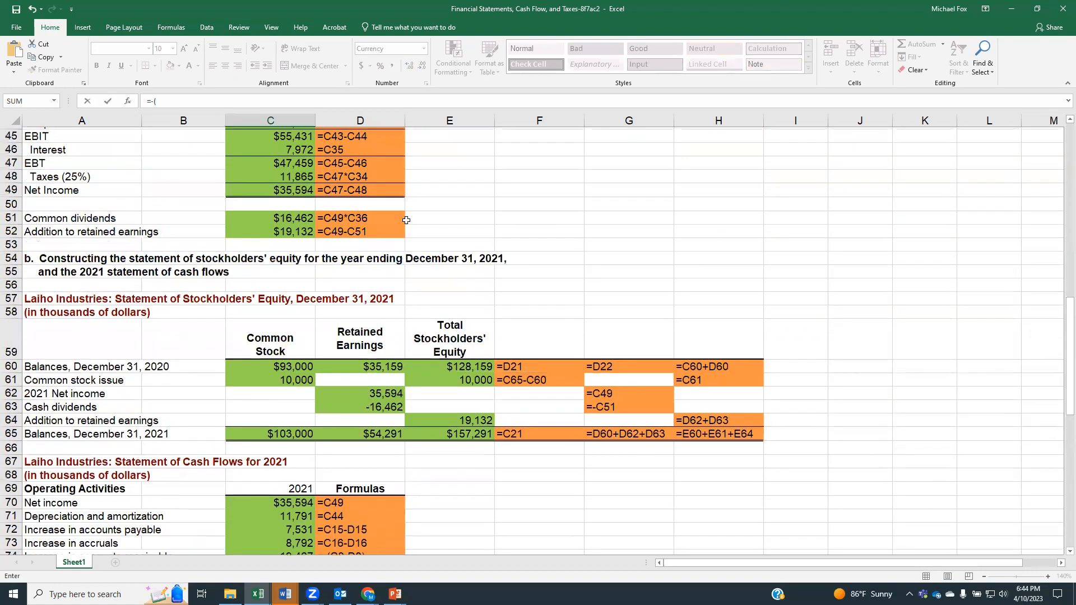
{"action": "scroll", "coordinate": [305, 225], "scroll_direction": "up", "scroll_amount": 1}
{"action": "scroll", "coordinate": [253, 271], "scroll_direction": "up", "scroll_amount": 1}
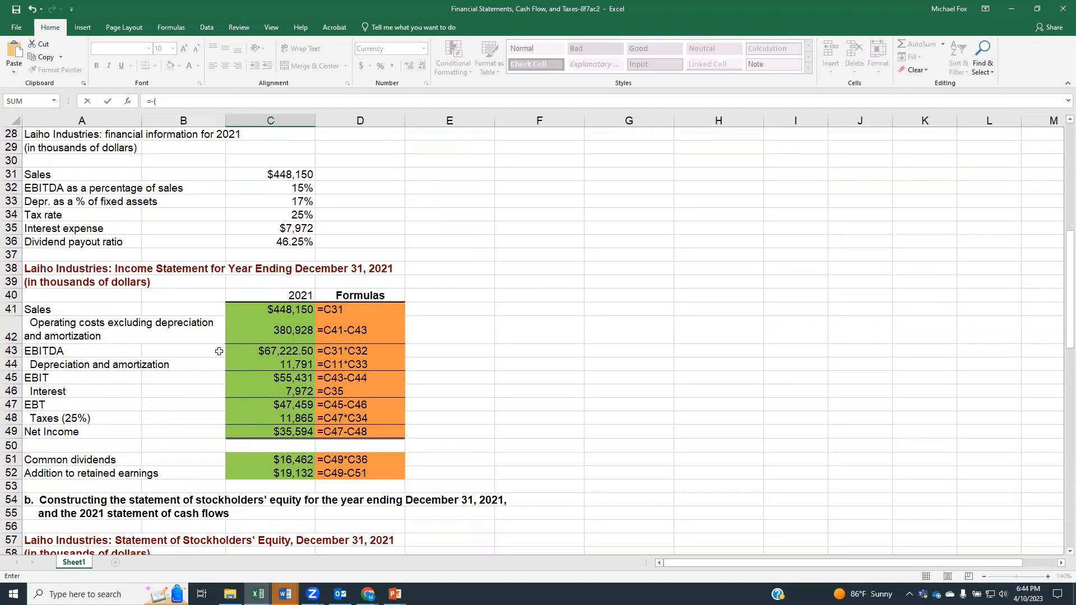
{"action": "scroll", "coordinate": [219, 345], "scroll_direction": "up", "scroll_amount": 5}
{"action": "scroll", "coordinate": [145, 301], "scroll_direction": "up", "scroll_amount": 1}
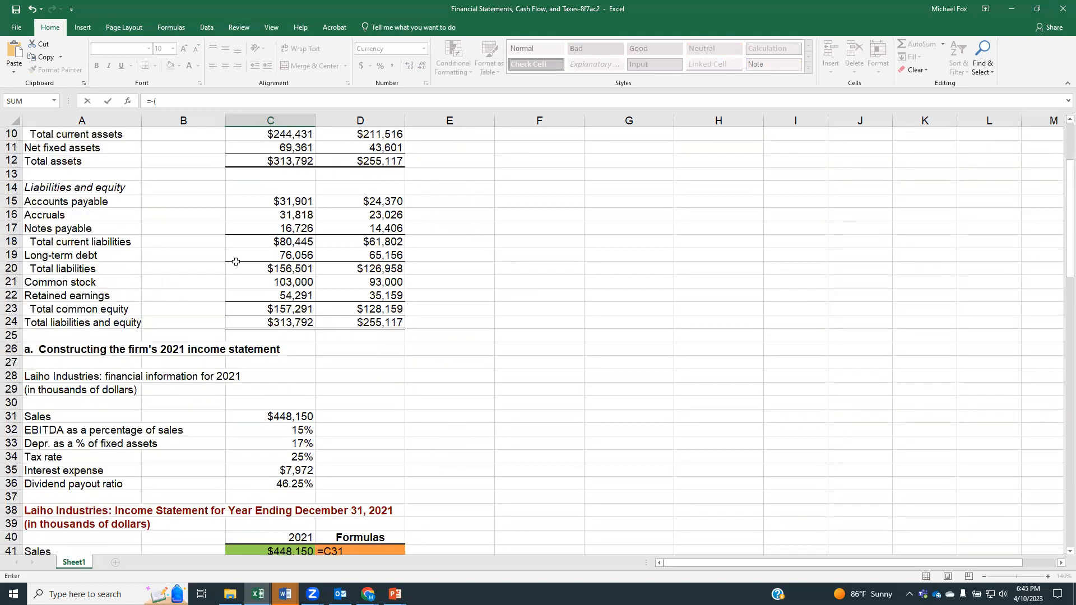
{"action": "scroll", "coordinate": [224, 197], "scroll_direction": "up", "scroll_amount": 1}
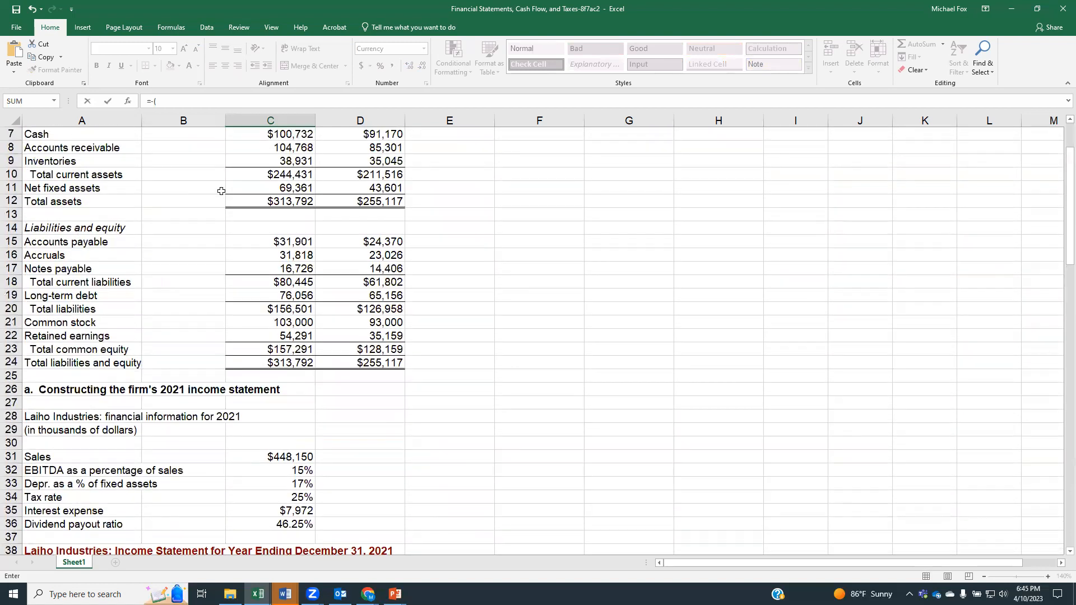
{"action": "left_click", "coordinate": [286, 188]}
{"action": "type", "text": "-"}
{"action": "left_click", "coordinate": [376, 188]}
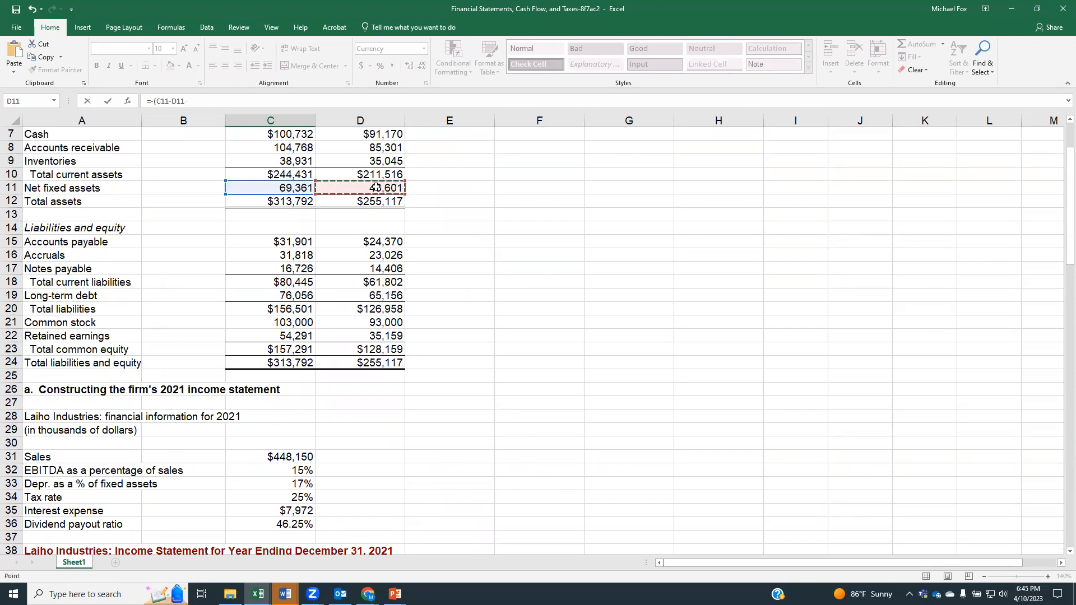
{"action": "type", "text": ")"}
Step: Complete the formula in cell C79 by subtracting the 2021 depreciation and amortization, giving =-(C11-D11)-C44
{"action": "left_click", "coordinate": [223, 103]}
{"action": "type", "text": "-"}
{"action": "scroll", "coordinate": [272, 485], "scroll_direction": "down", "scroll_amount": 2}
{"action": "scroll", "coordinate": [272, 485], "scroll_direction": "down", "scroll_amount": 5}
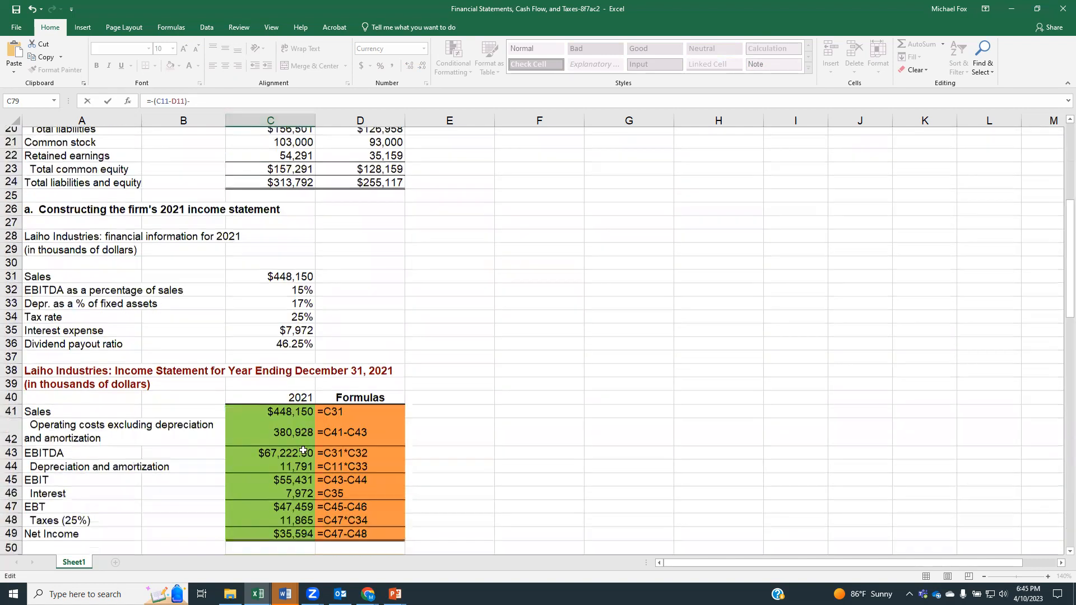
{"action": "left_click", "coordinate": [286, 365]}
{"action": "key", "text": "Return"}
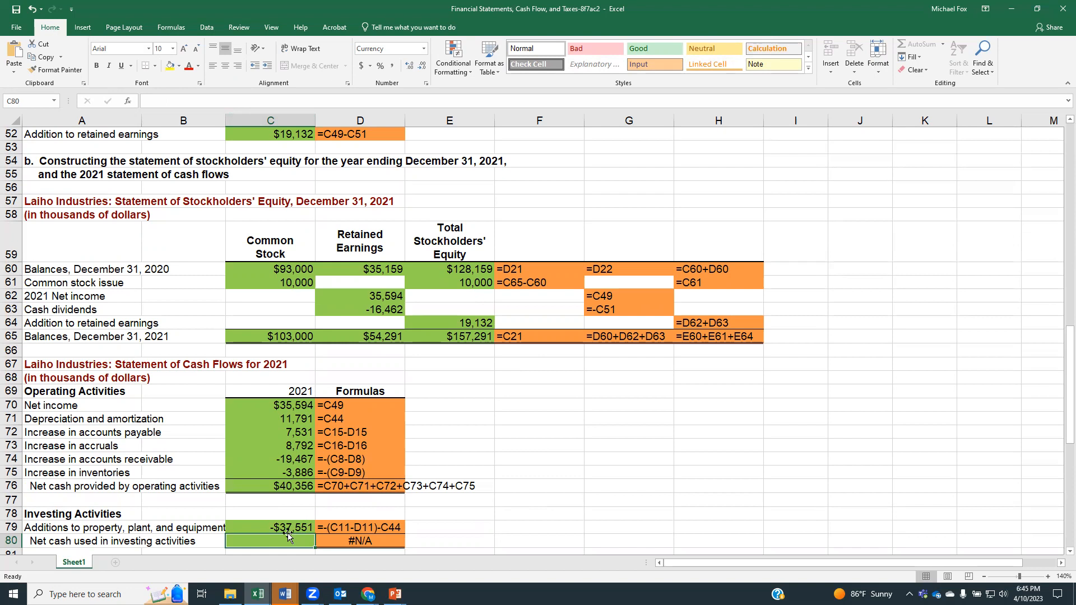
Step: Link net cash used in investing activities in cell C80 to the additions to property, plant, and equipment, using =C79
{"action": "scroll", "coordinate": [288, 536], "scroll_direction": "down", "scroll_amount": 1}
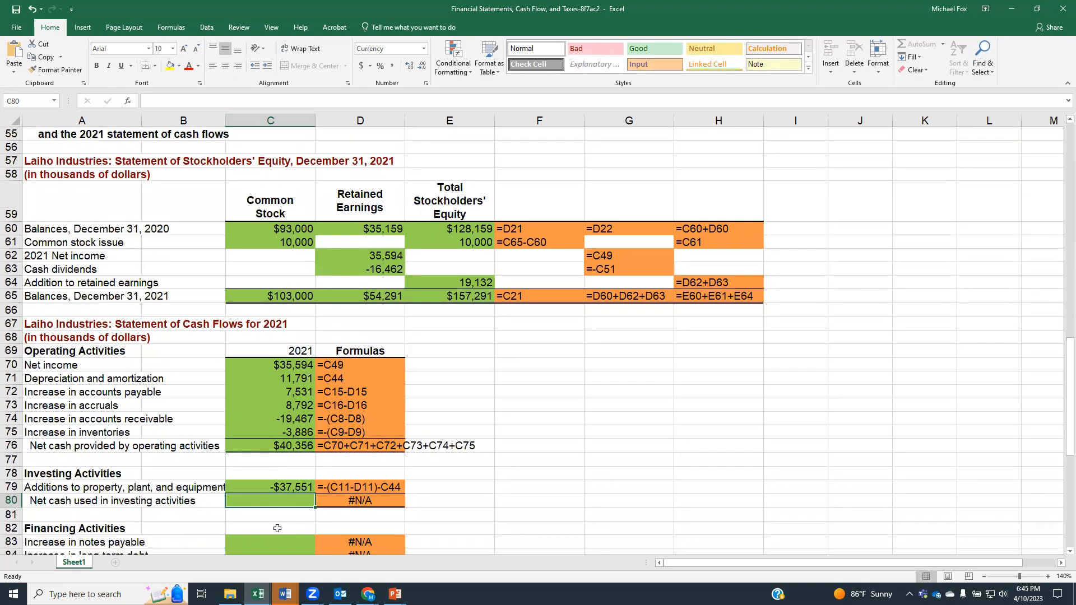
{"action": "left_click", "coordinate": [277, 489]}
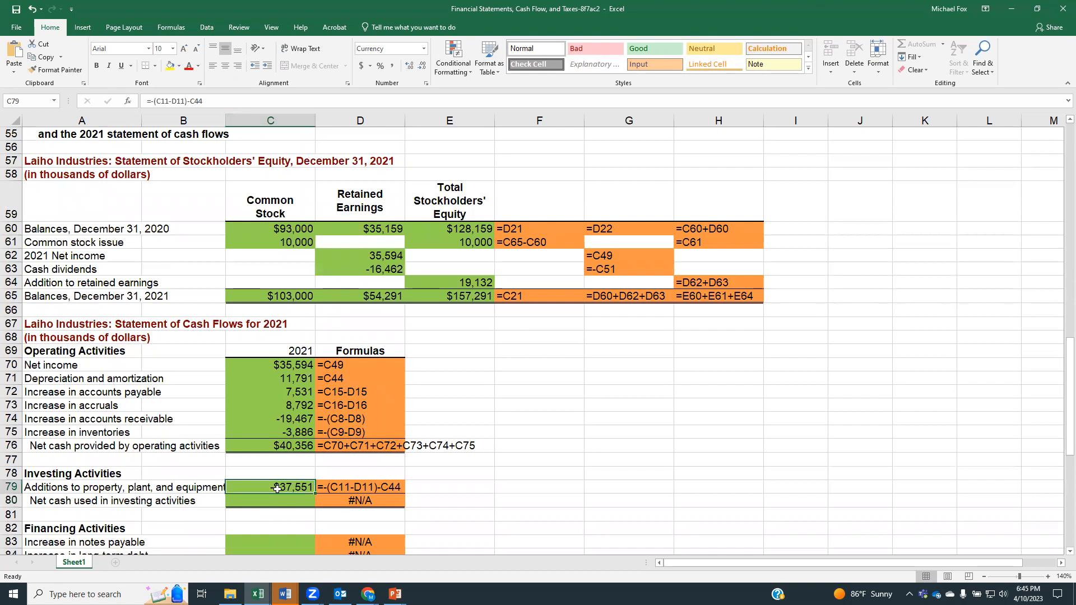
{"action": "left_click", "coordinate": [244, 499]}
{"action": "type", "text": "="}
{"action": "left_click", "coordinate": [256, 487]}
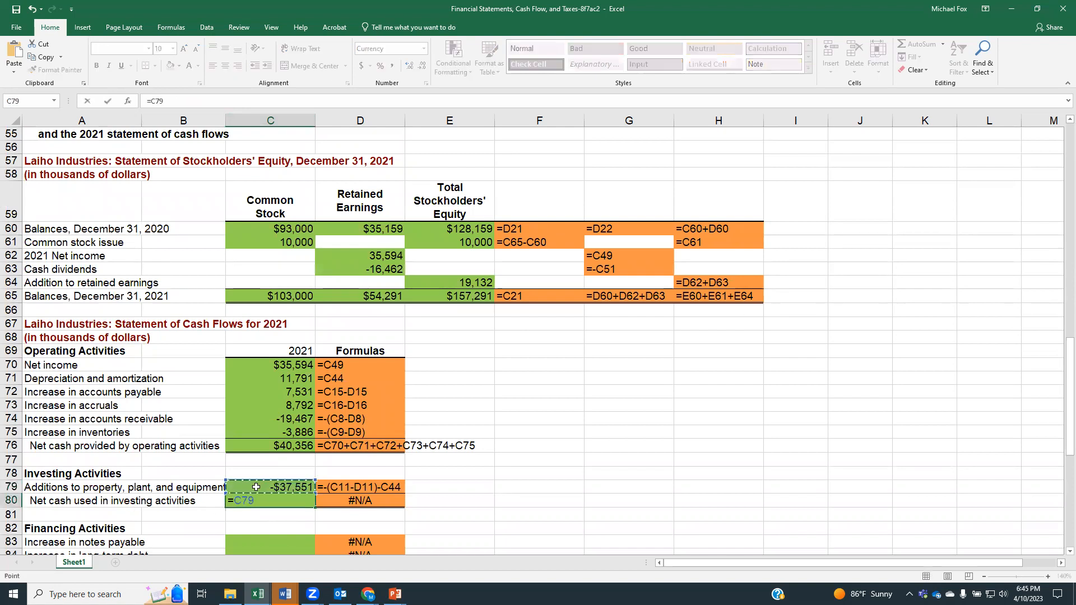
{"action": "key", "text": "Return"}
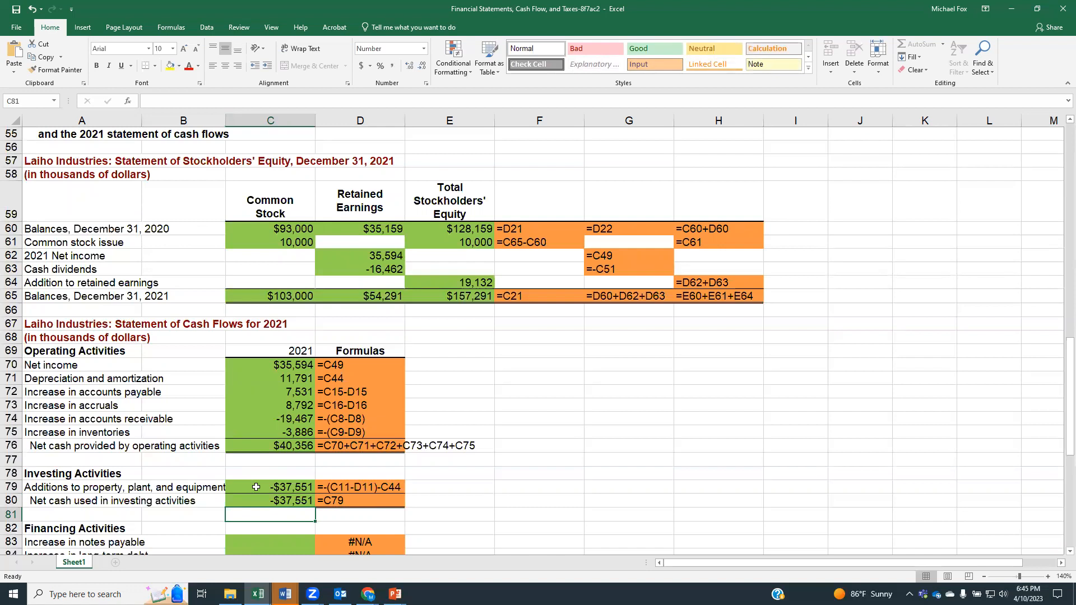
Step: Calculate the increase in notes payable in cell C83 as the 2021 balance minus the 2020 balance, using =C17-D17
{"action": "scroll", "coordinate": [256, 487], "scroll_direction": "down", "scroll_amount": 2}
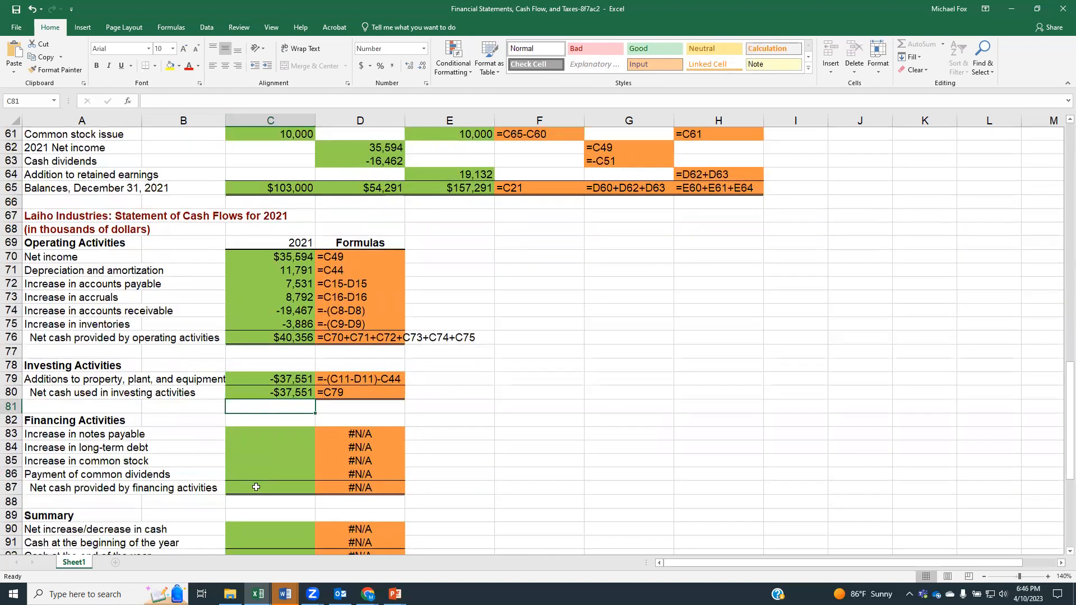
{"action": "left_click", "coordinate": [277, 439]}
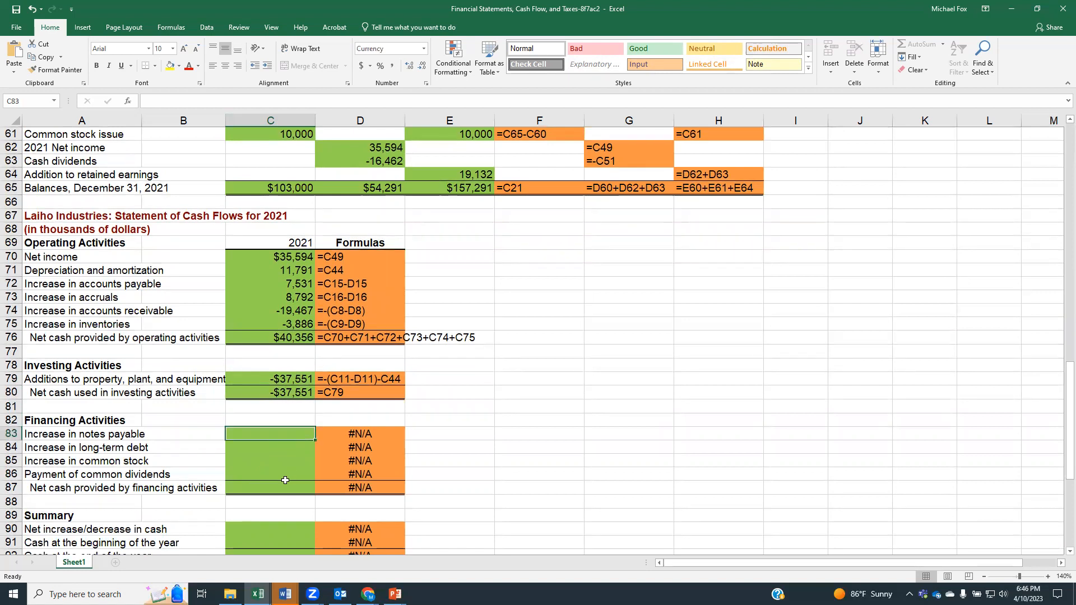
{"action": "type", "text": "="}
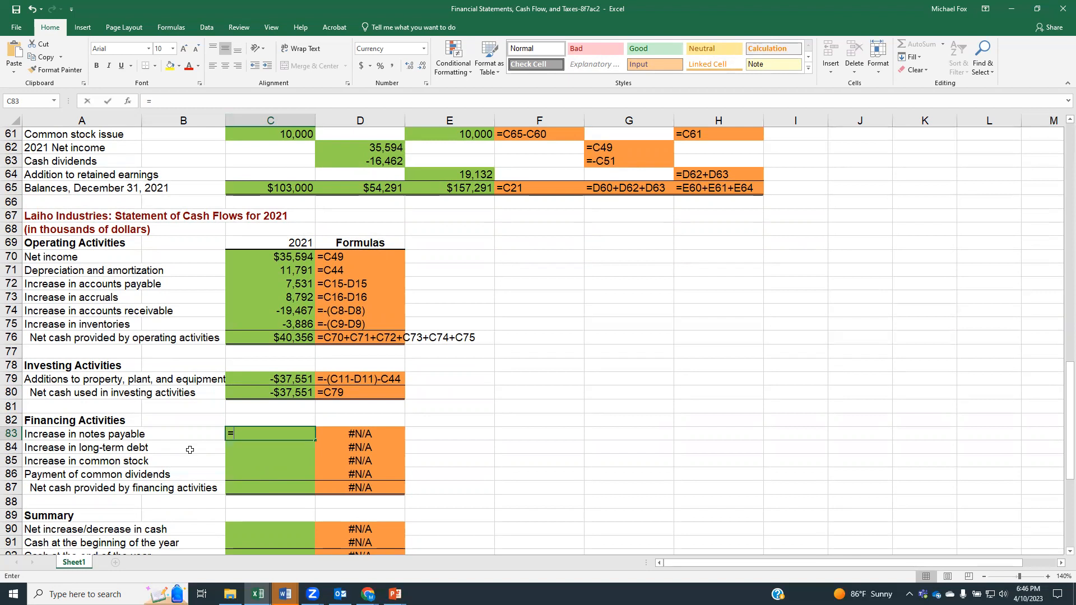
{"action": "scroll", "coordinate": [194, 457], "scroll_direction": "up", "scroll_amount": 17}
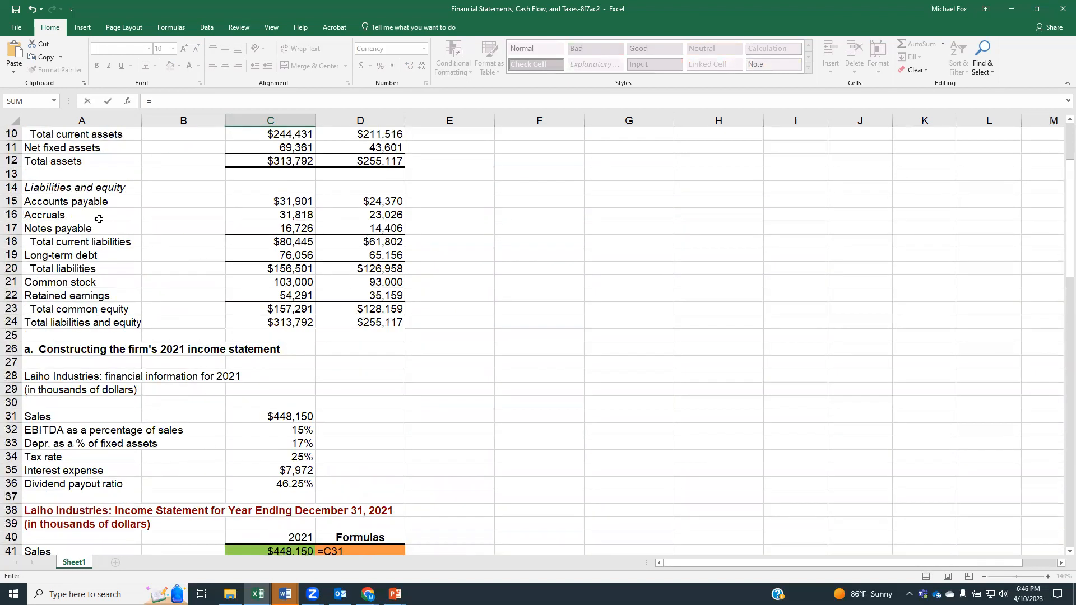
{"action": "left_click", "coordinate": [257, 227]}
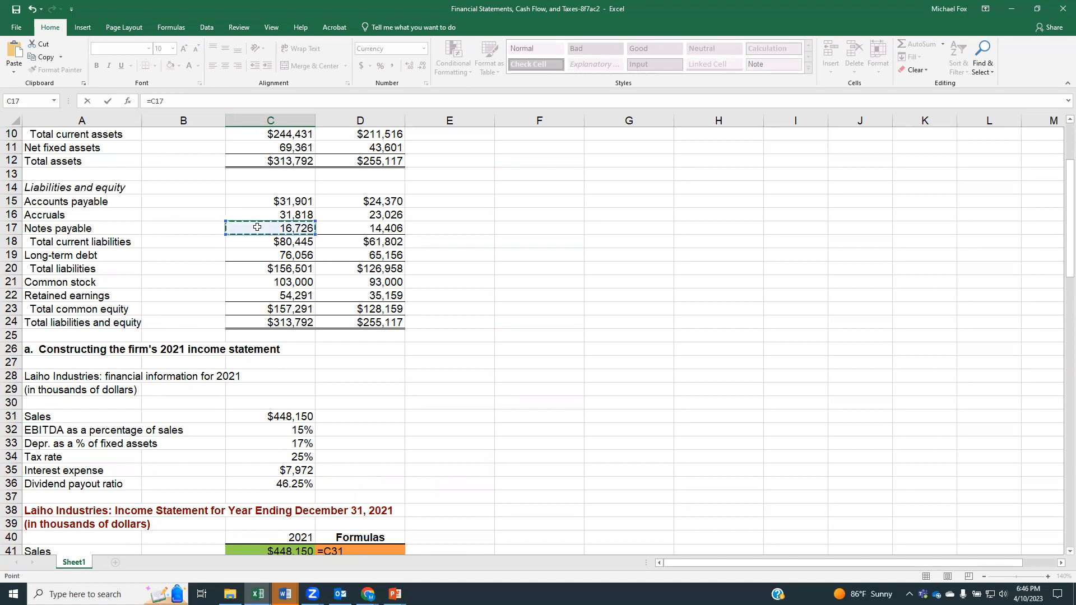
{"action": "type", "text": "-"}
{"action": "left_click", "coordinate": [362, 227]}
{"action": "key", "text": "Return"}
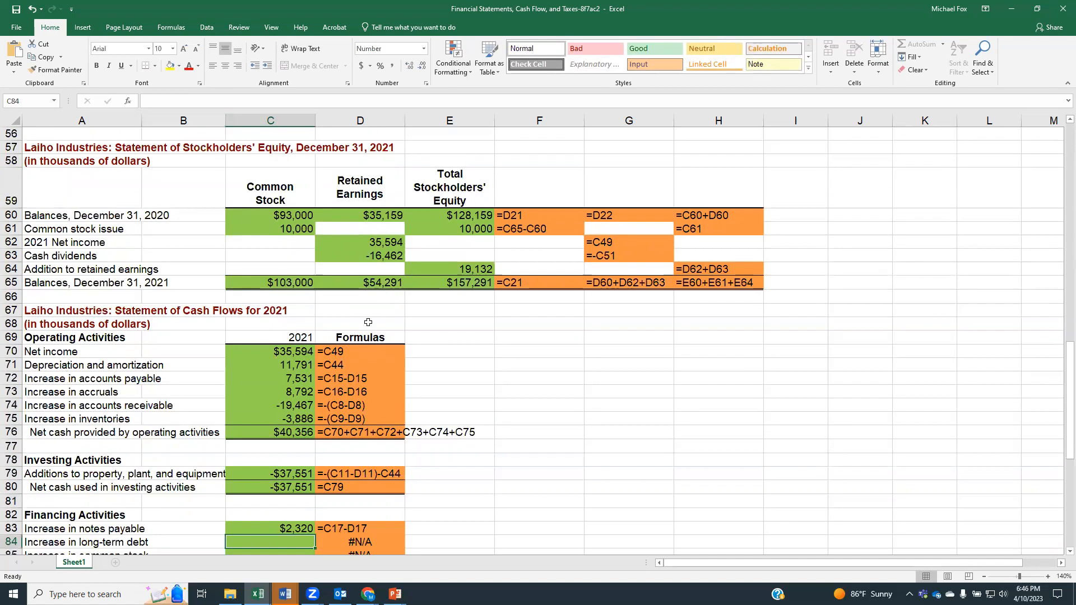
Step: Calculate the increase in long-term debt in cell C84 as the 2021 balance minus the 2020 balance, using =C19-D19
{"action": "type", "text": "="}
{"action": "scroll", "coordinate": [240, 496], "scroll_direction": "up", "scroll_amount": 11}
{"action": "scroll", "coordinate": [240, 493], "scroll_direction": "up", "scroll_amount": 2}
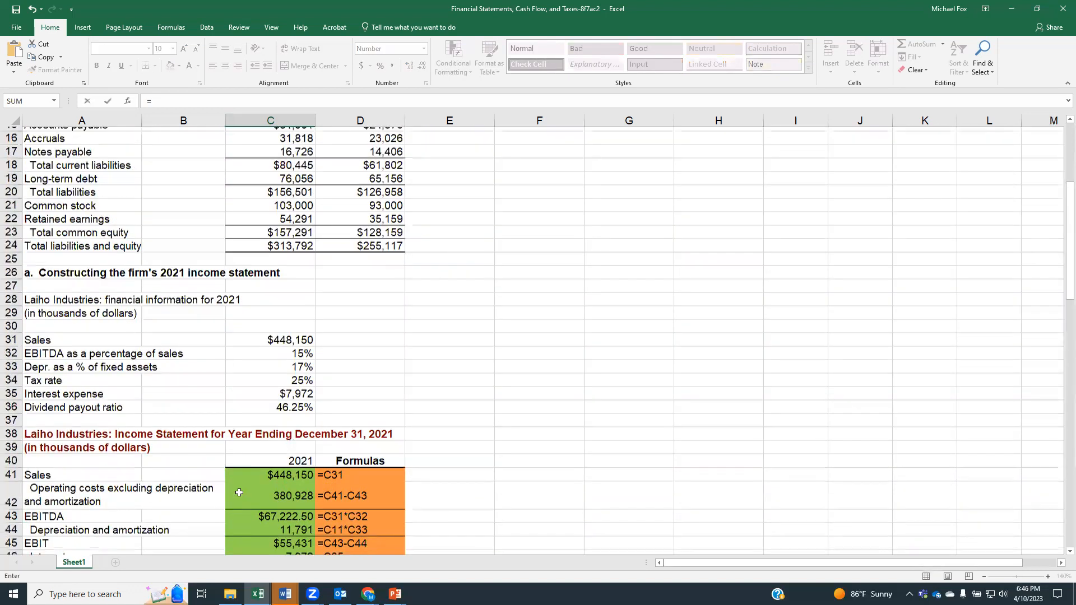
{"action": "scroll", "coordinate": [143, 271], "scroll_direction": "up", "scroll_amount": 1}
{"action": "left_click", "coordinate": [271, 204]}
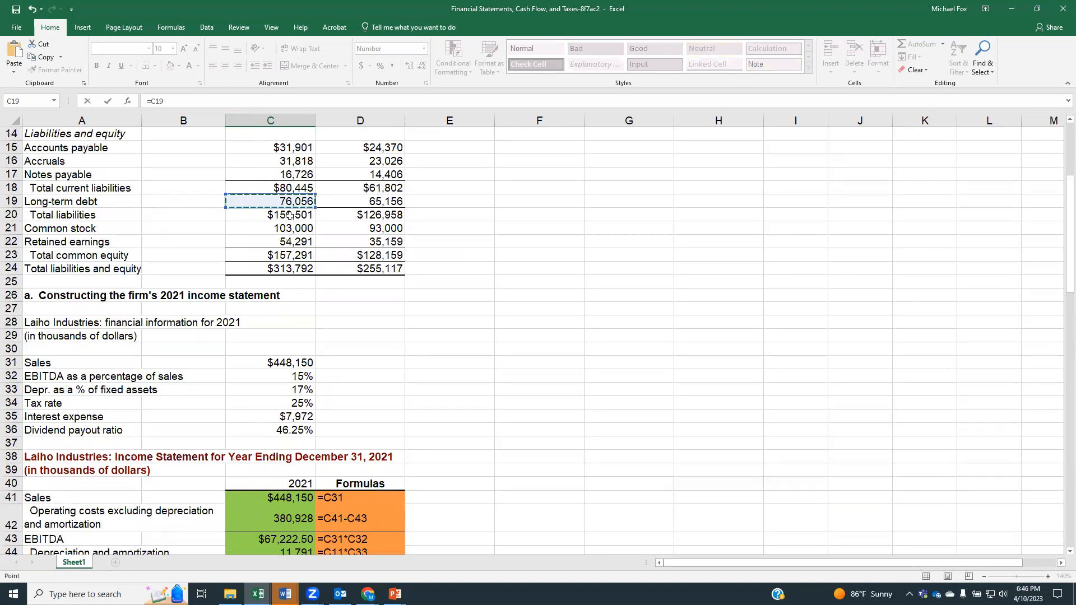
{"action": "type", "text": "-"}
{"action": "left_click", "coordinate": [357, 203]}
{"action": "key", "text": "Return"}
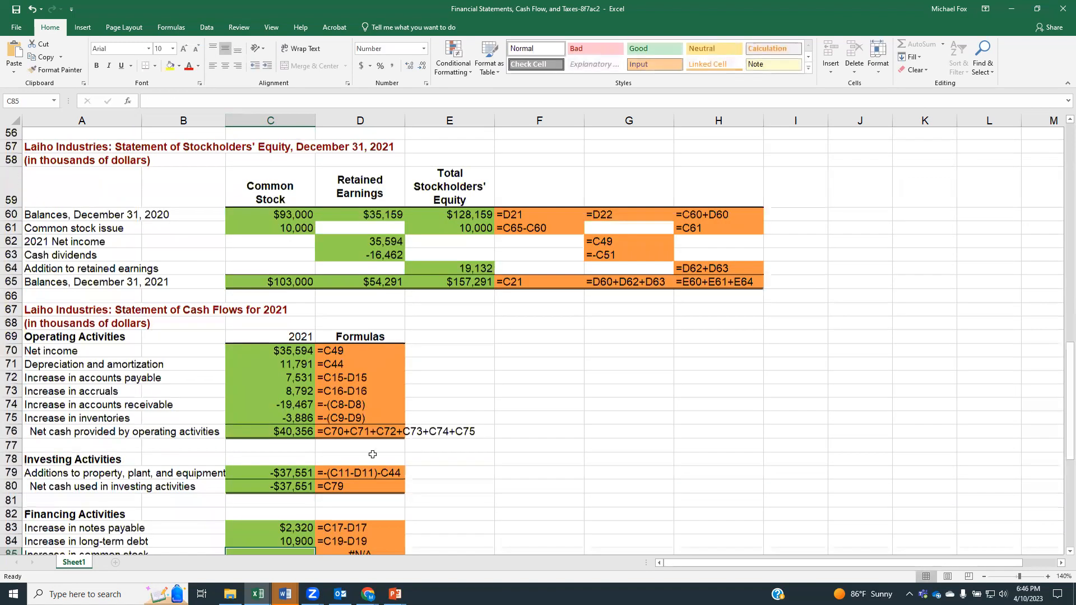
Step: Calculate the increase in common stock in cell C85 as the 2021 balance minus the 2020 balance, using =C21-D21
{"action": "scroll", "coordinate": [372, 454], "scroll_direction": "down", "scroll_amount": 2}
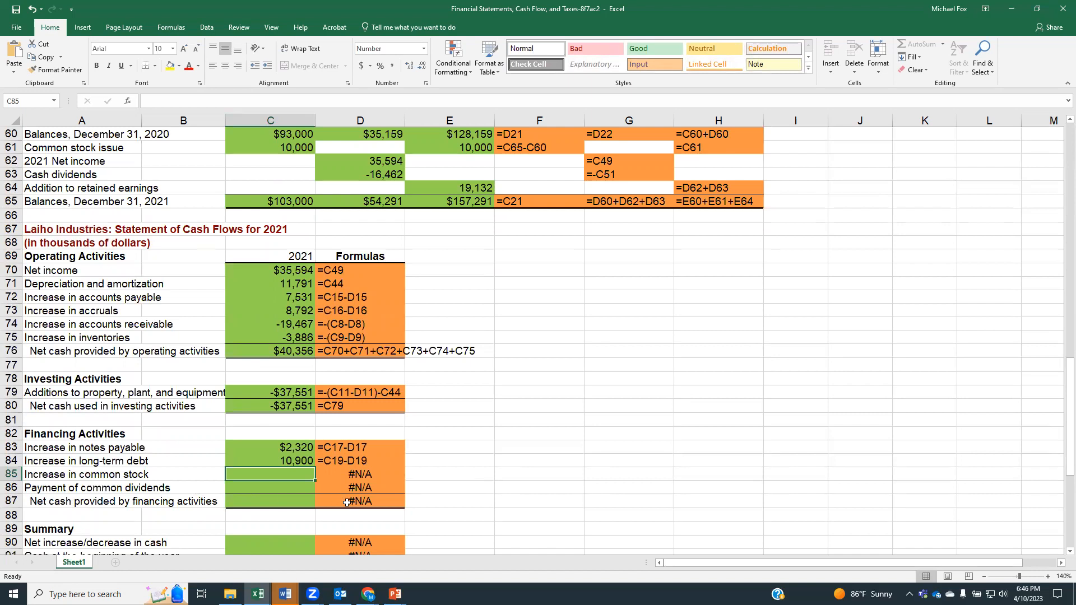
{"action": "type", "text": "="}
{"action": "scroll", "coordinate": [352, 484], "scroll_direction": "up", "scroll_amount": 7}
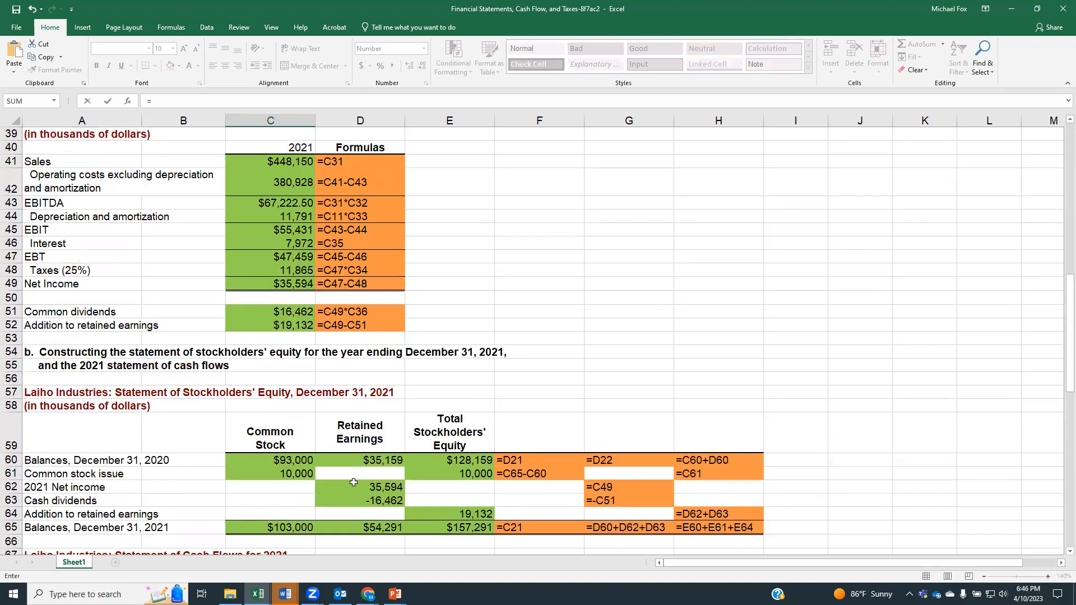
{"action": "scroll", "coordinate": [354, 483], "scroll_direction": "up", "scroll_amount": 8}
{"action": "scroll", "coordinate": [353, 483], "scroll_direction": "up", "scroll_amount": 1}
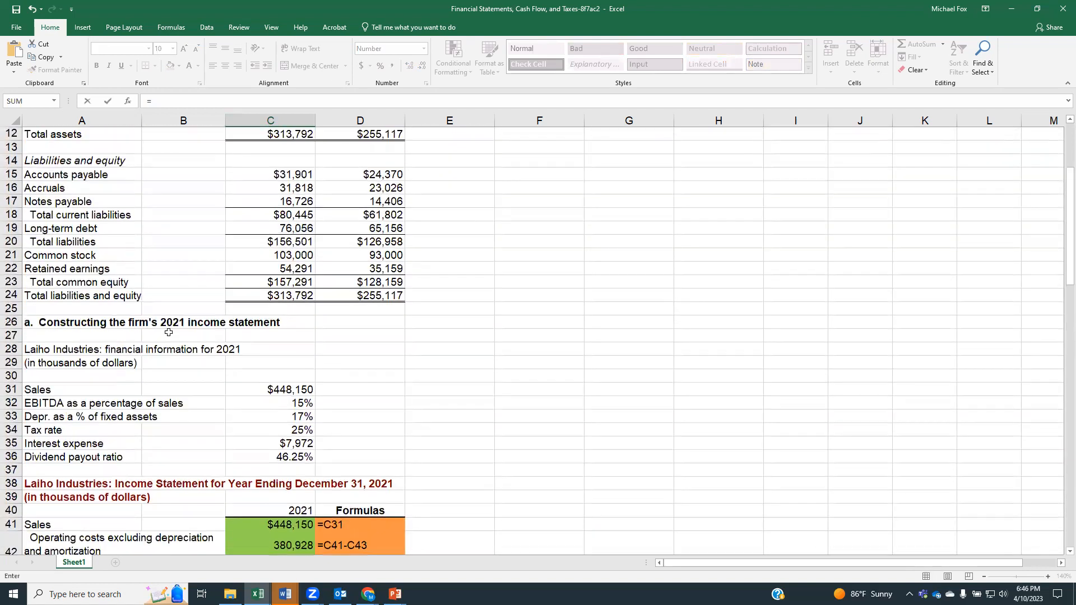
{"action": "left_click", "coordinate": [261, 256]}
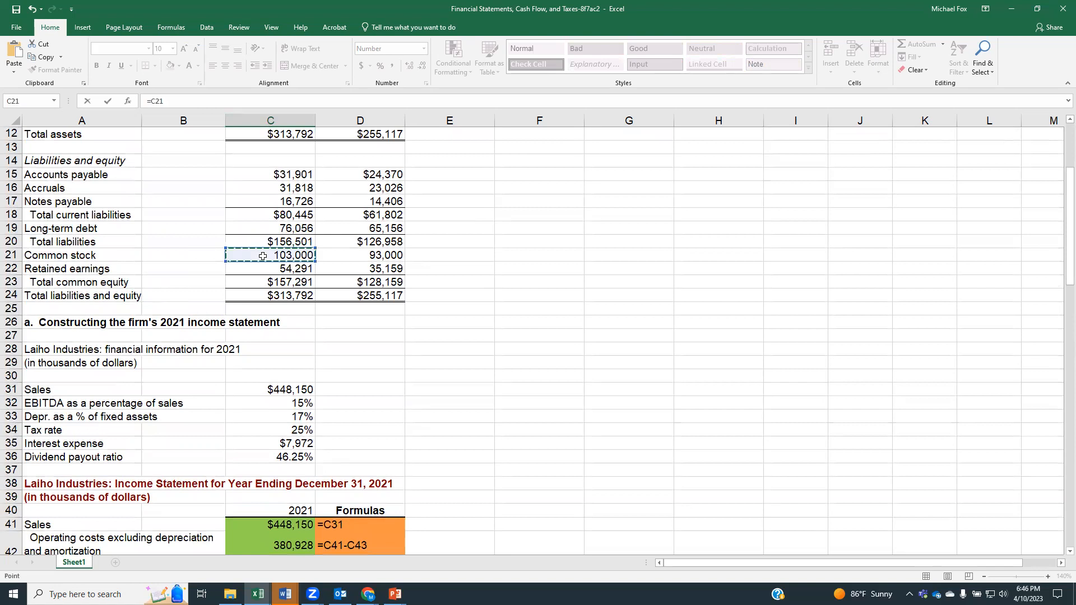
{"action": "type", "text": "-"}
{"action": "left_click", "coordinate": [341, 254]}
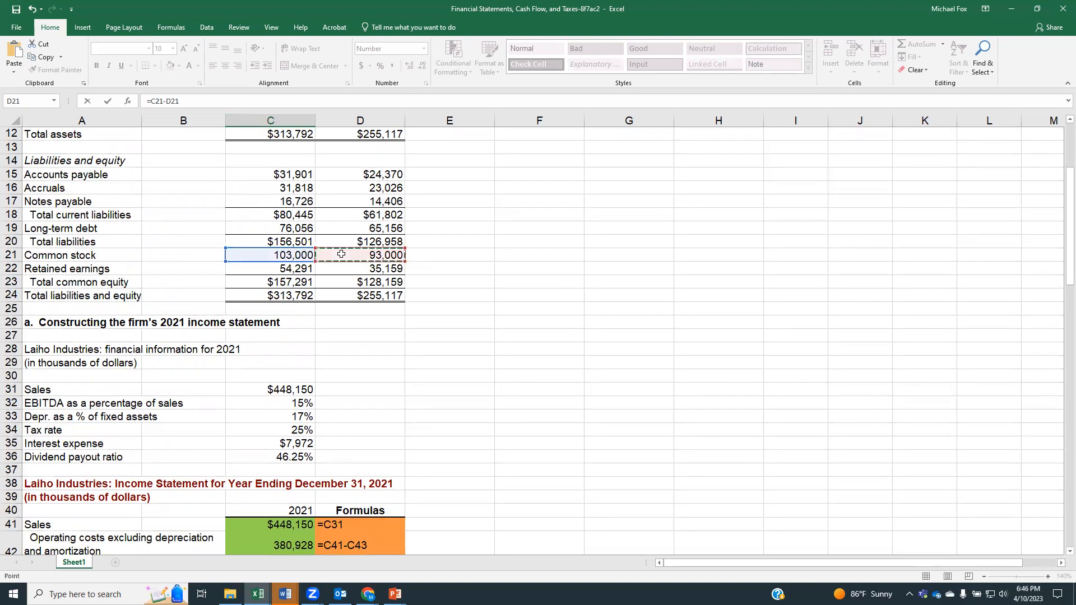
{"action": "key", "text": "Return"}
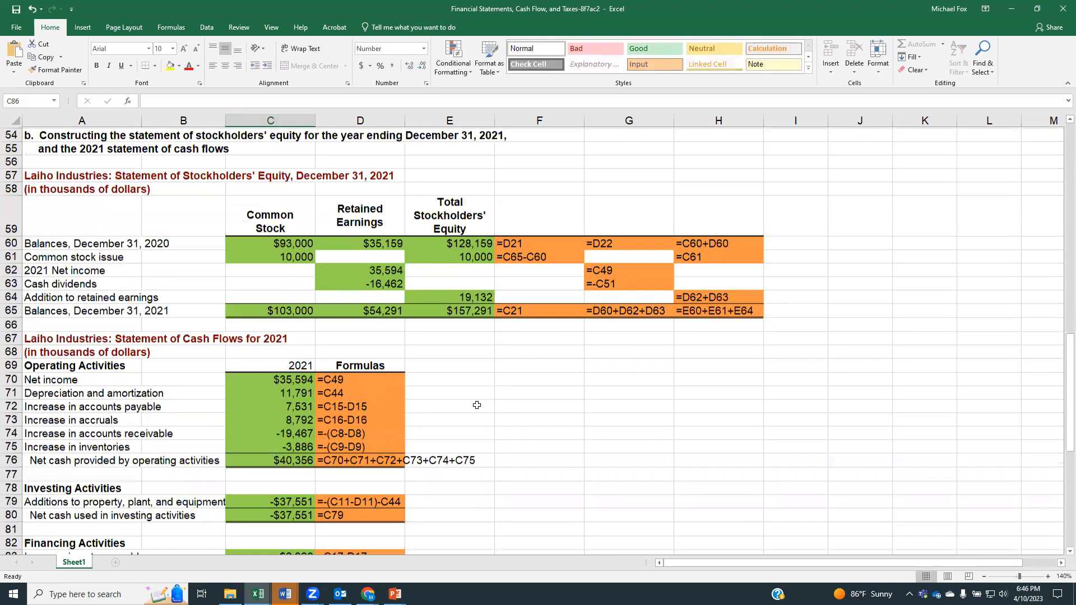
Step: Link the payment of common dividends in cell C86 to the cash dividends in the stockholders' equity statement, using =D63
{"action": "scroll", "coordinate": [477, 403], "scroll_direction": "down", "scroll_amount": 3}
{"action": "scroll", "coordinate": [274, 483], "scroll_direction": "up", "scroll_amount": 1}
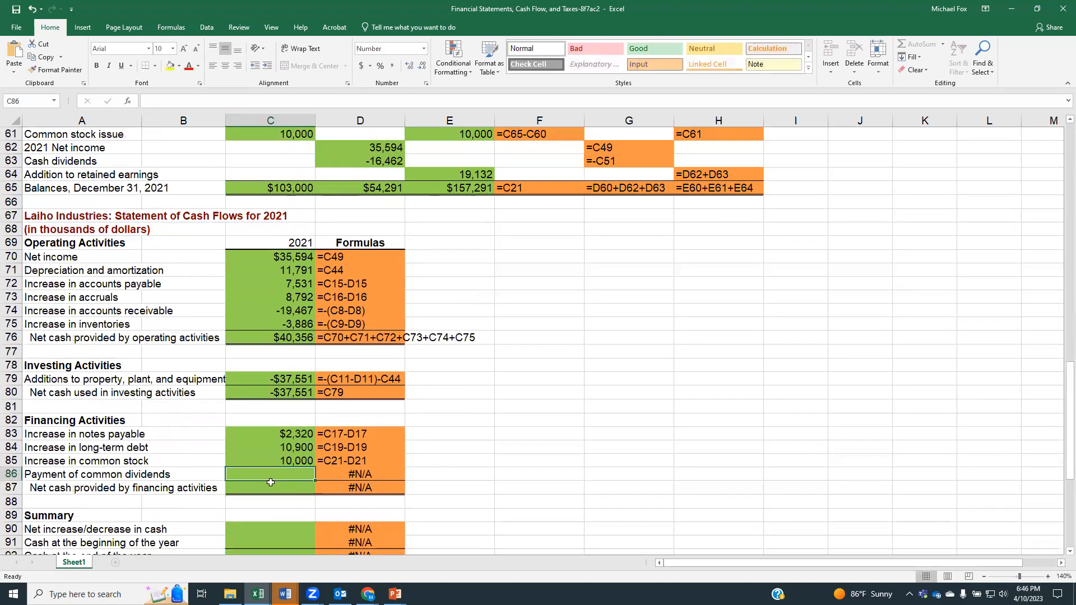
{"action": "type", "text": "="}
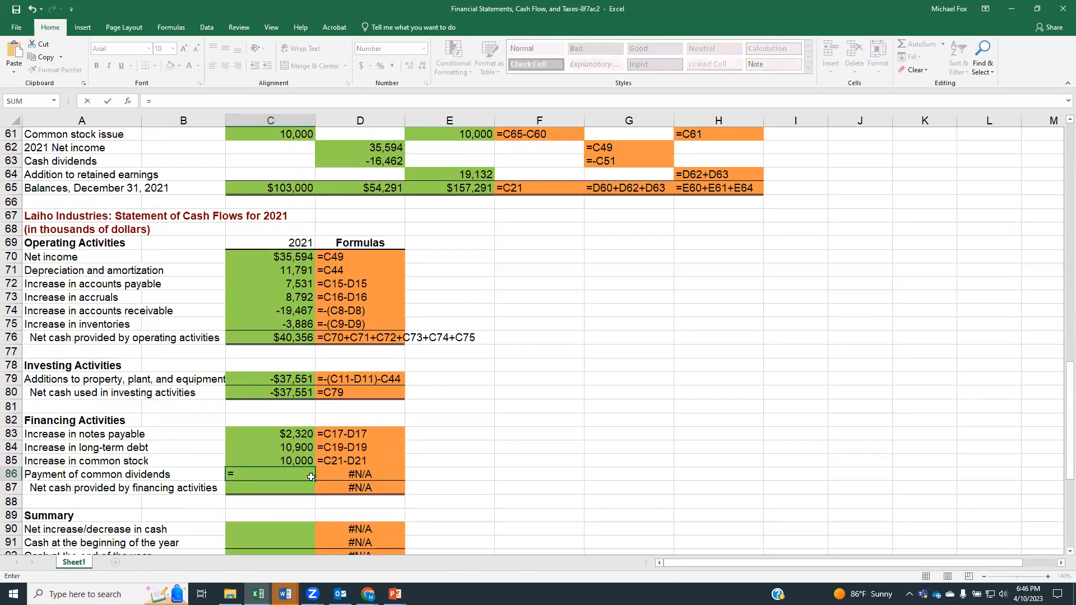
{"action": "scroll", "coordinate": [309, 476], "scroll_direction": "up", "scroll_amount": 2}
{"action": "scroll", "coordinate": [259, 446], "scroll_direction": "up", "scroll_amount": 1}
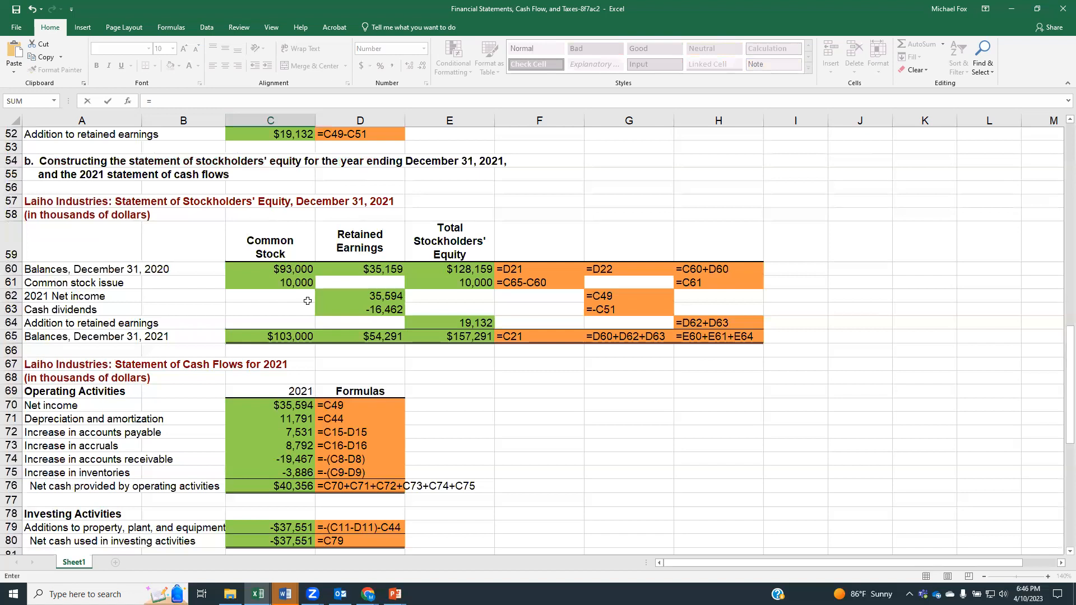
{"action": "left_click", "coordinate": [359, 309]}
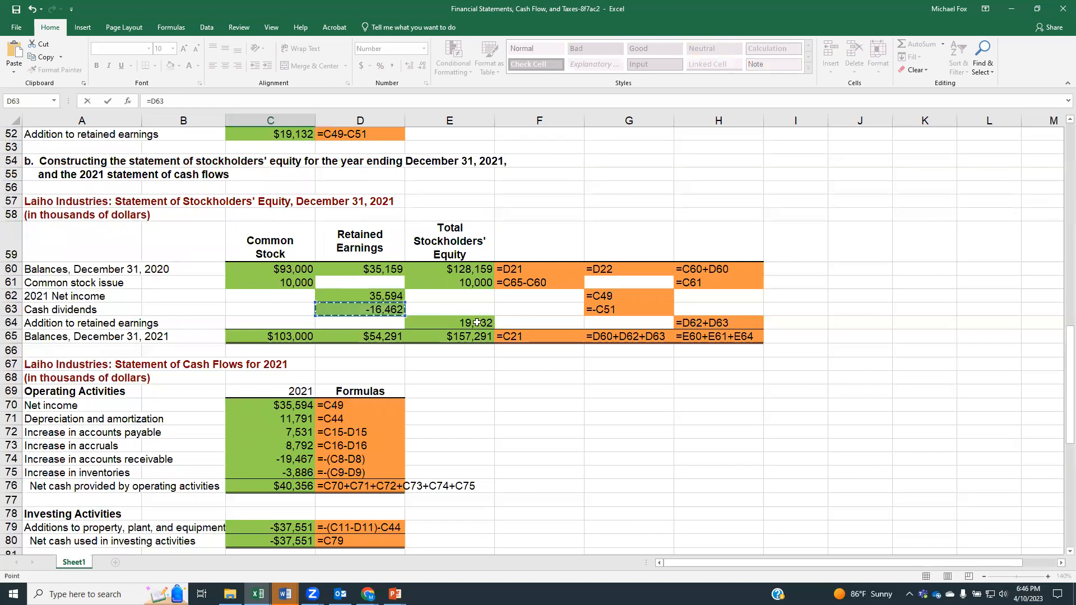
{"action": "key", "text": "Return"}
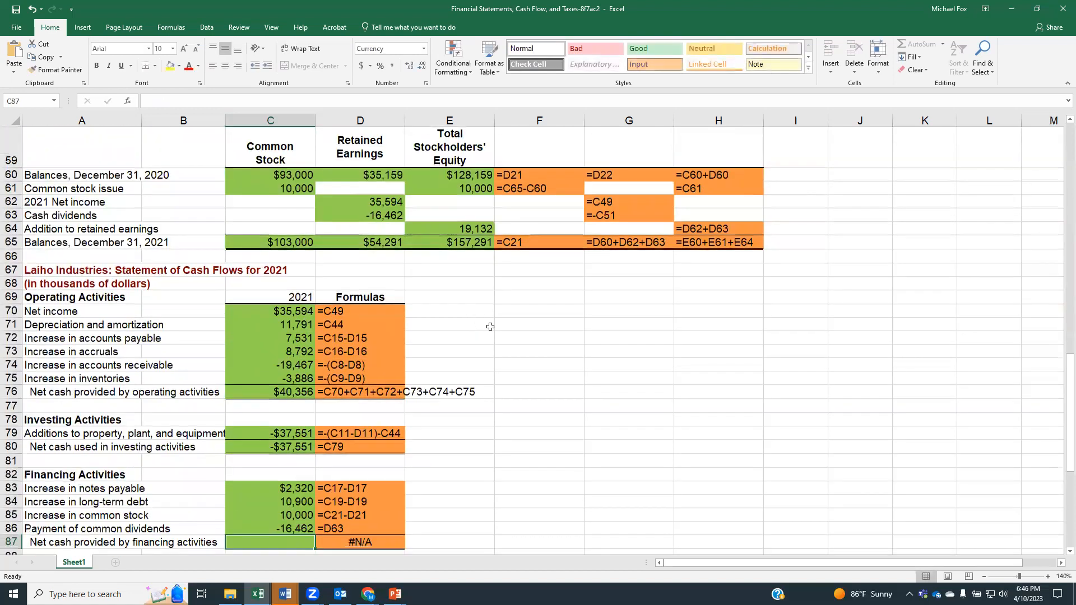
Step: Total the net cash provided by financing activities in cell C87 with the formula =C83+C84+C85+C86
{"action": "scroll", "coordinate": [477, 322], "scroll_direction": "down", "scroll_amount": 1}
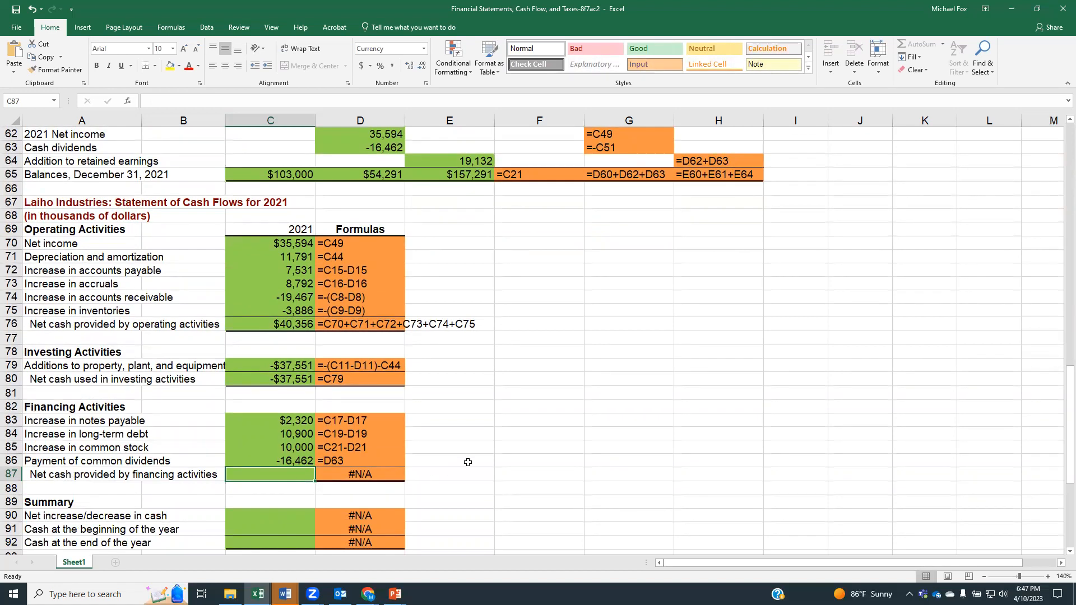
{"action": "type", "text": "="}
{"action": "left_click", "coordinate": [297, 421]}
{"action": "type", "text": "+"}
{"action": "left_click", "coordinate": [303, 435]}
{"action": "type", "text": "+"}
{"action": "left_click", "coordinate": [301, 448]}
{"action": "type", "text": "+"}
{"action": "left_click", "coordinate": [300, 460]}
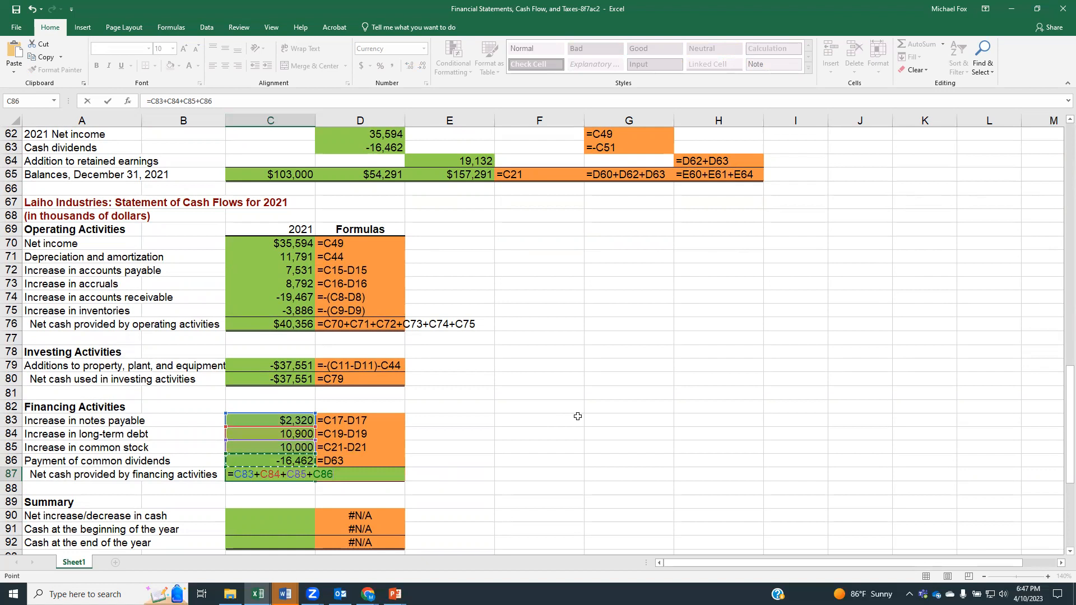
{"action": "key", "text": "Return"}
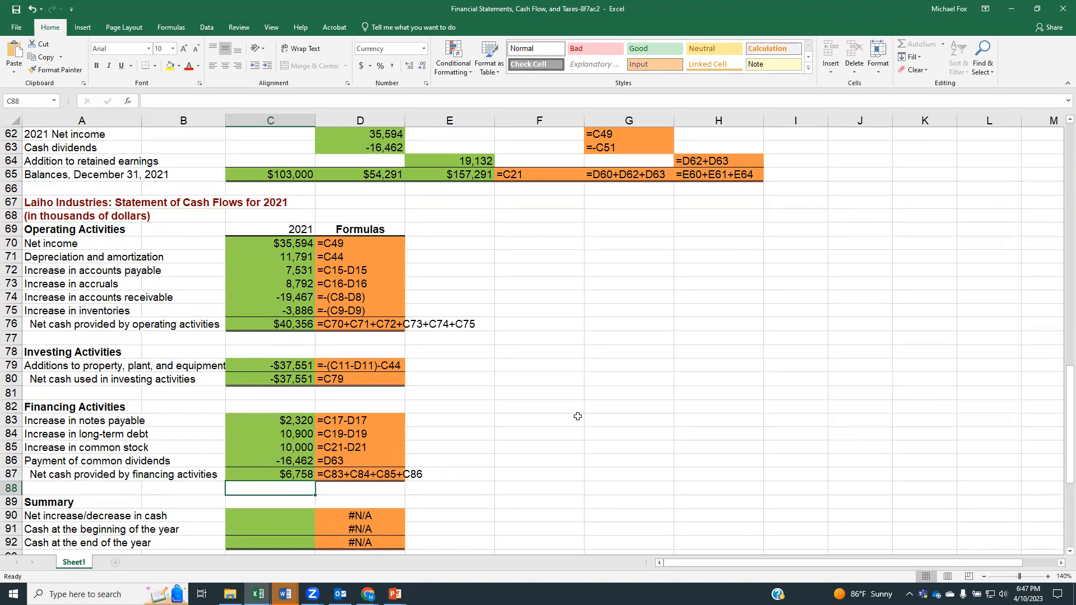
Step: Calculate the net increase/decrease in cash in cell C90 by adding the operating, investing and financing totals, using =C76+C80+C87
{"action": "left_click", "coordinate": [298, 514]}
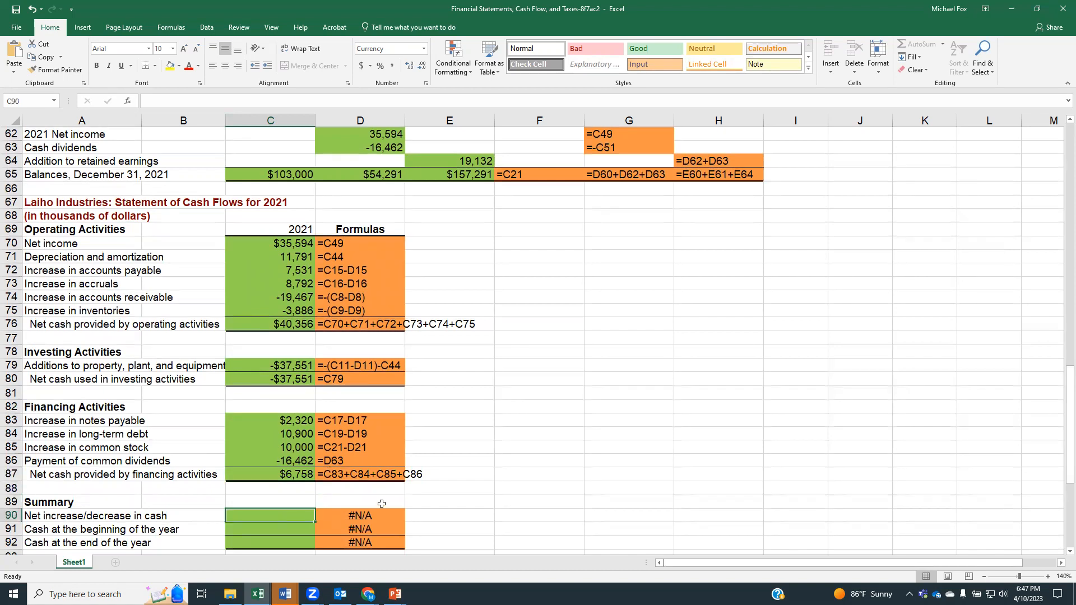
{"action": "type", "text": "="}
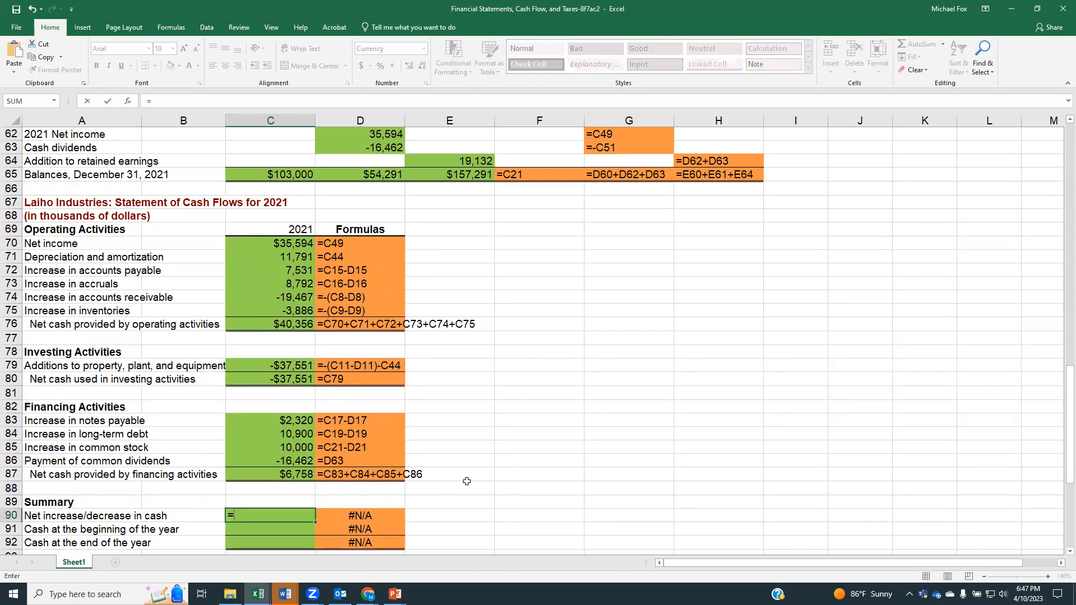
{"action": "left_click", "coordinate": [309, 325]}
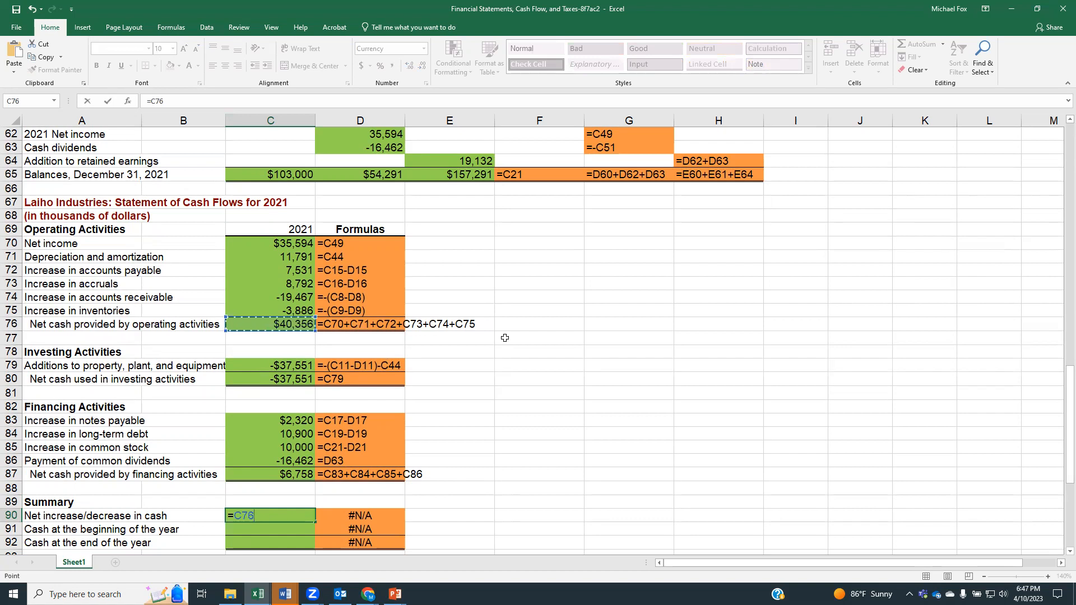
{"action": "type", "text": "+"}
{"action": "left_click", "coordinate": [283, 377]}
{"action": "type", "text": "+"}
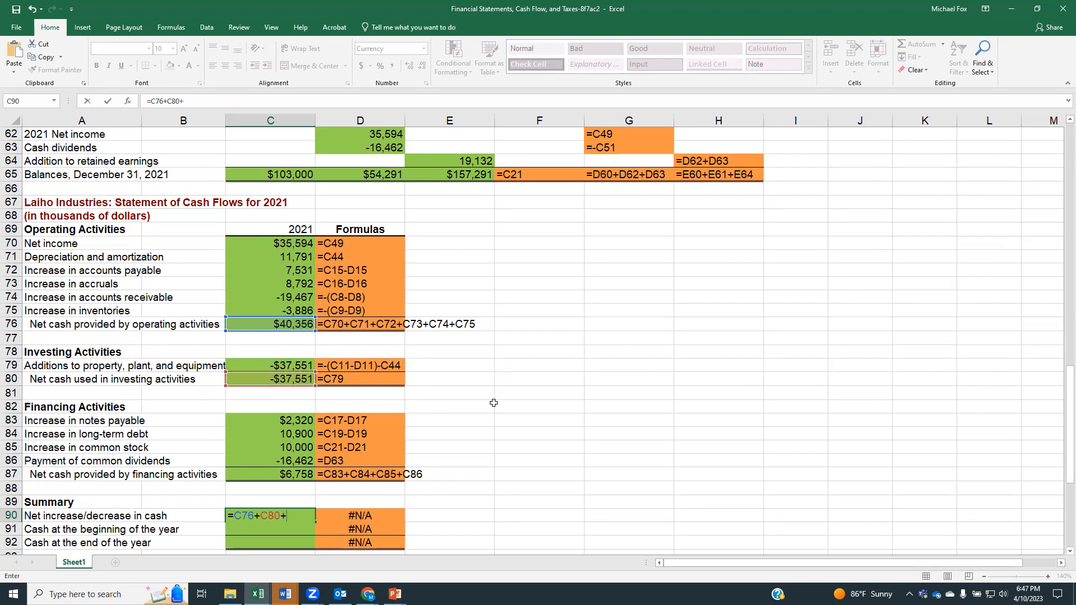
{"action": "left_click", "coordinate": [260, 474]}
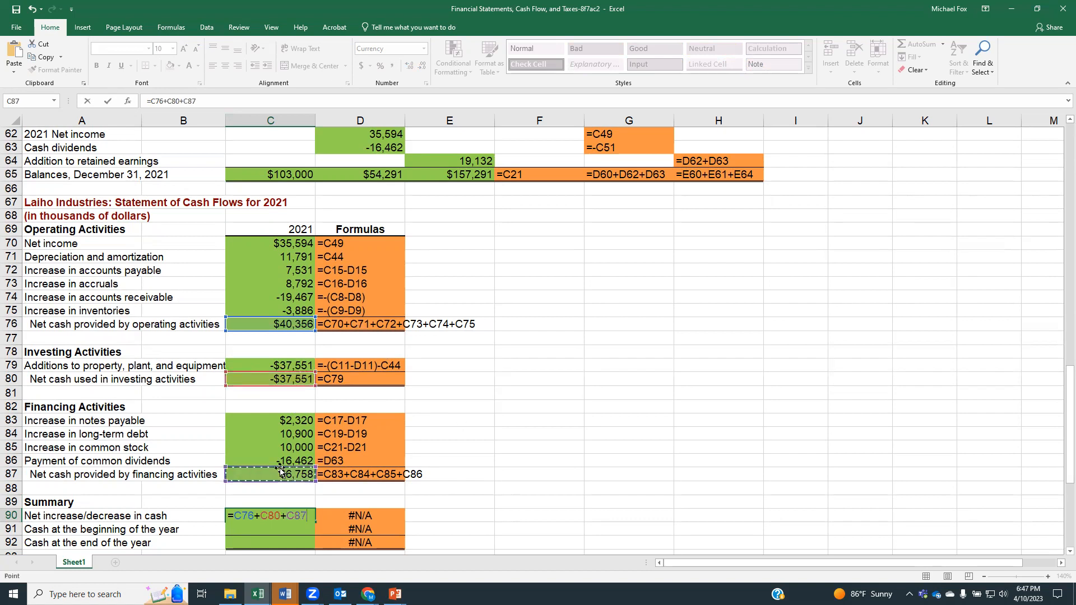
{"action": "key", "text": "Return"}
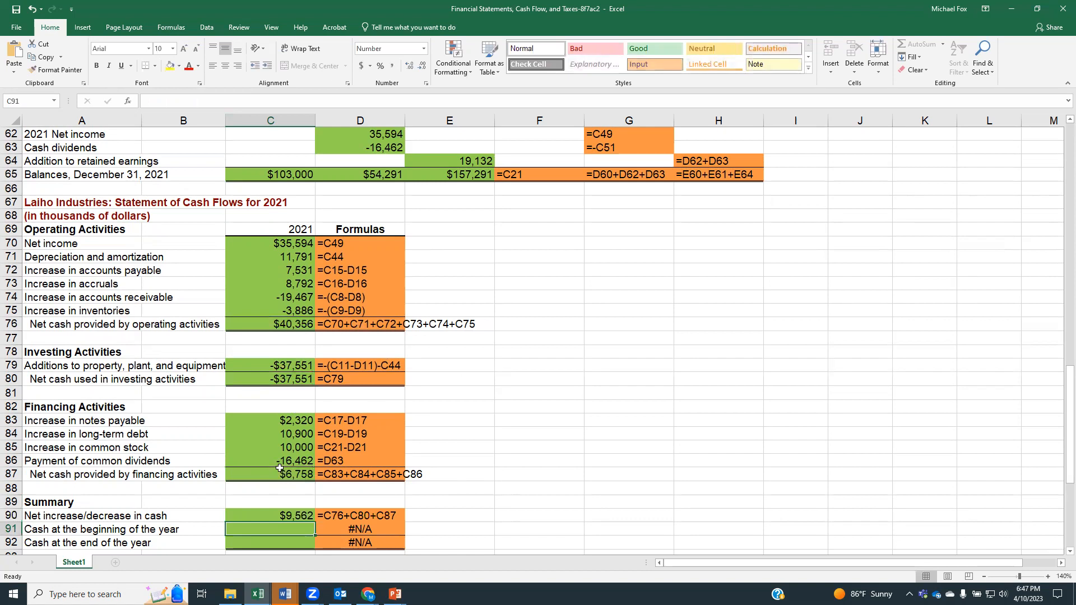
Step: Link cash at the beginning of the year in cell C91 to the 2020 balance sheet cash, using =D7
{"action": "type", "text": "="}
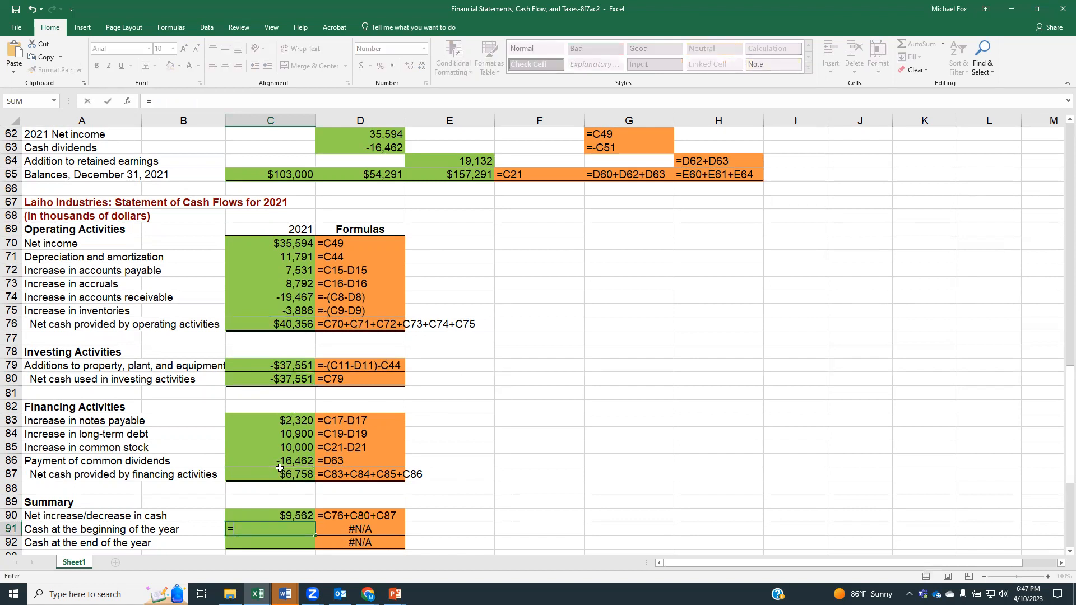
{"action": "scroll", "coordinate": [279, 467], "scroll_direction": "up", "scroll_amount": 12}
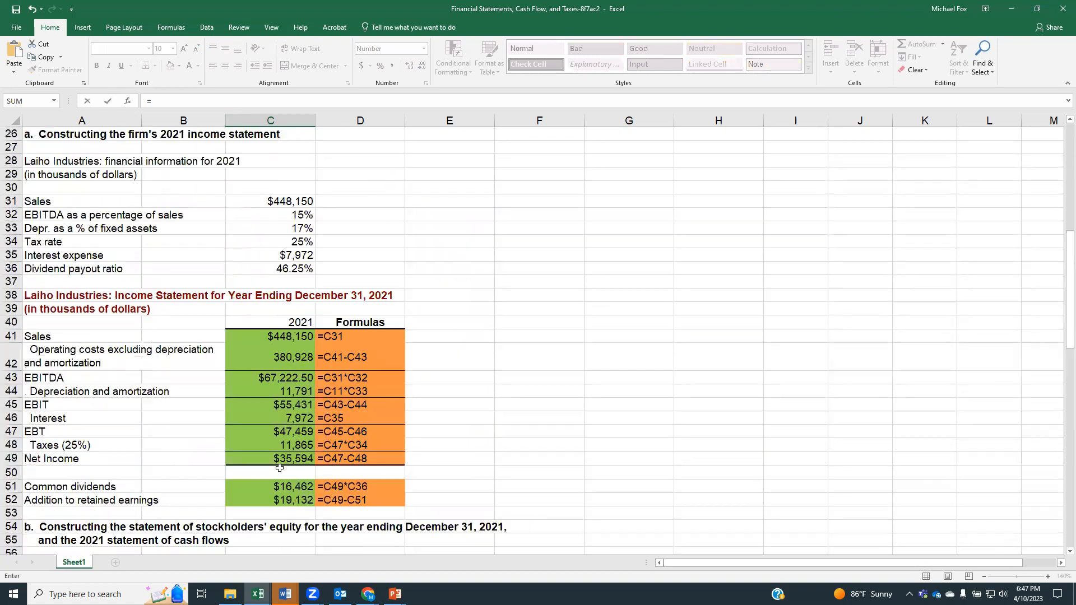
{"action": "scroll", "coordinate": [279, 467], "scroll_direction": "up", "scroll_amount": 8}
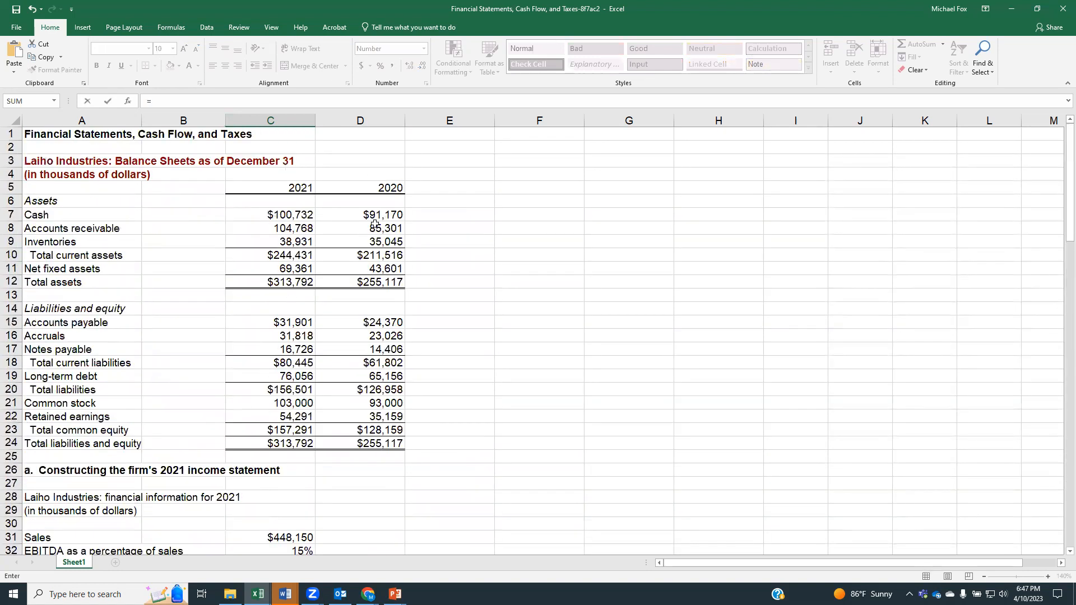
{"action": "left_click", "coordinate": [375, 214]}
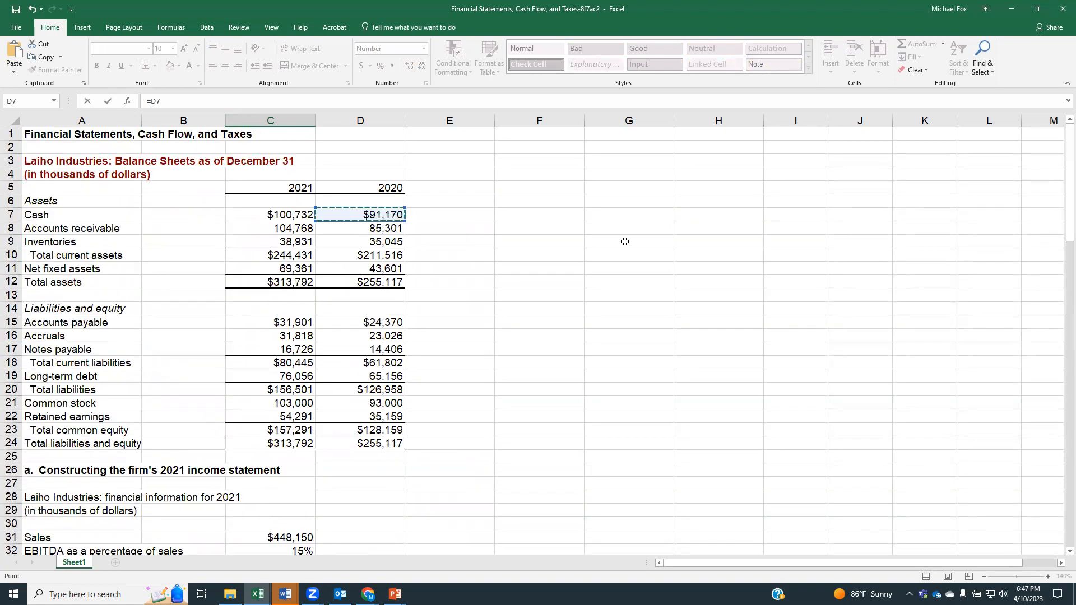
{"action": "key", "text": "Return"}
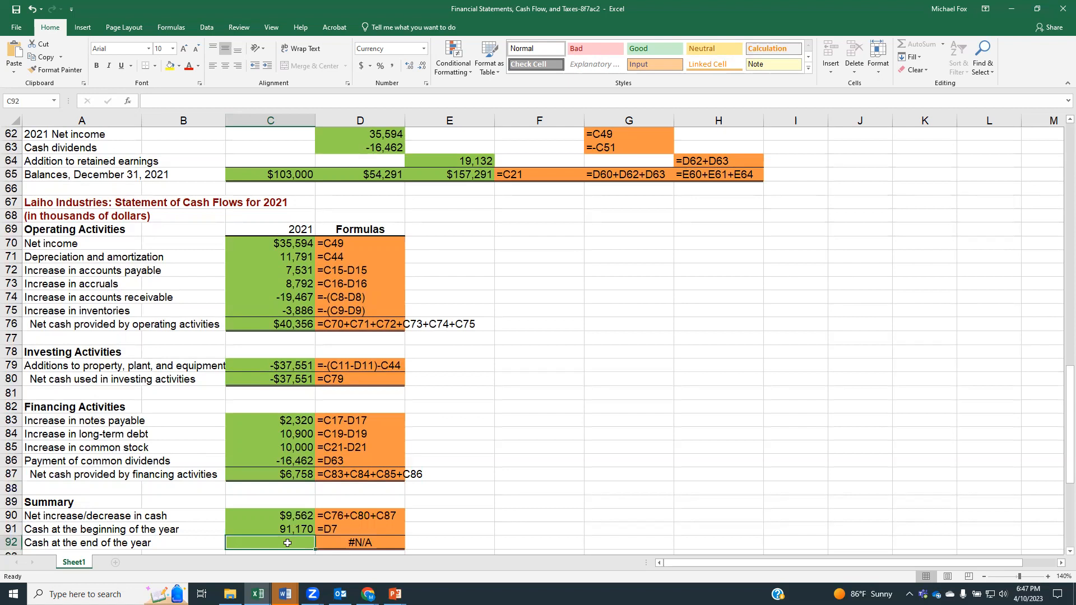
Step: Calculate cash at the end of the year in cell C92 as the net change plus beginning cash, using =C90+C91
{"action": "type", "text": "="}
{"action": "left_click", "coordinate": [277, 517]}
{"action": "type", "text": "+"}
{"action": "key", "text": "Up"}
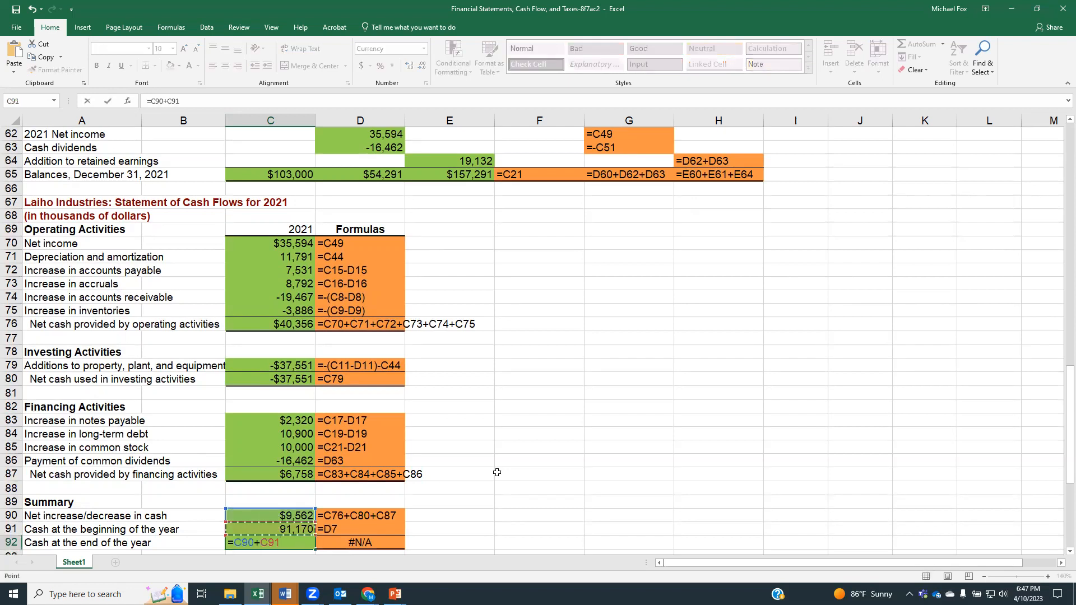
{"action": "key", "text": "Return"}
Step: Compare the end-of-year cash in C92 with the 2021 balance sheet cash in C7, and review the cash flow statement through part c
{"action": "key", "text": "Up"}
{"action": "scroll", "coordinate": [503, 488], "scroll_direction": "up", "scroll_amount": 1}
{"action": "scroll", "coordinate": [504, 490], "scroll_direction": "up", "scroll_amount": 19}
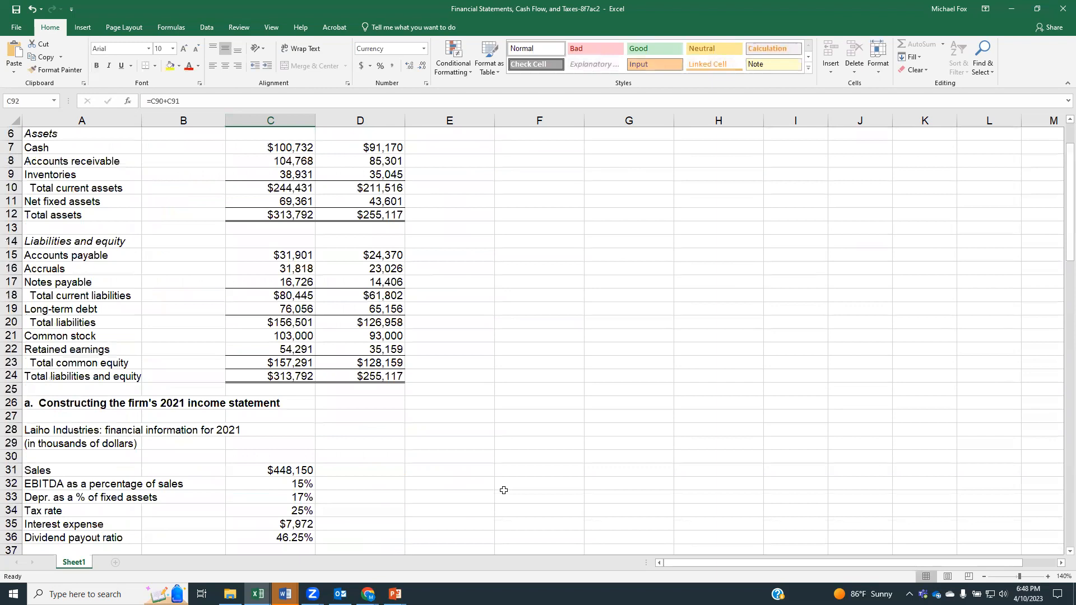
{"action": "scroll", "coordinate": [504, 490], "scroll_direction": "up", "scroll_amount": 1}
{"action": "left_click", "coordinate": [289, 190]}
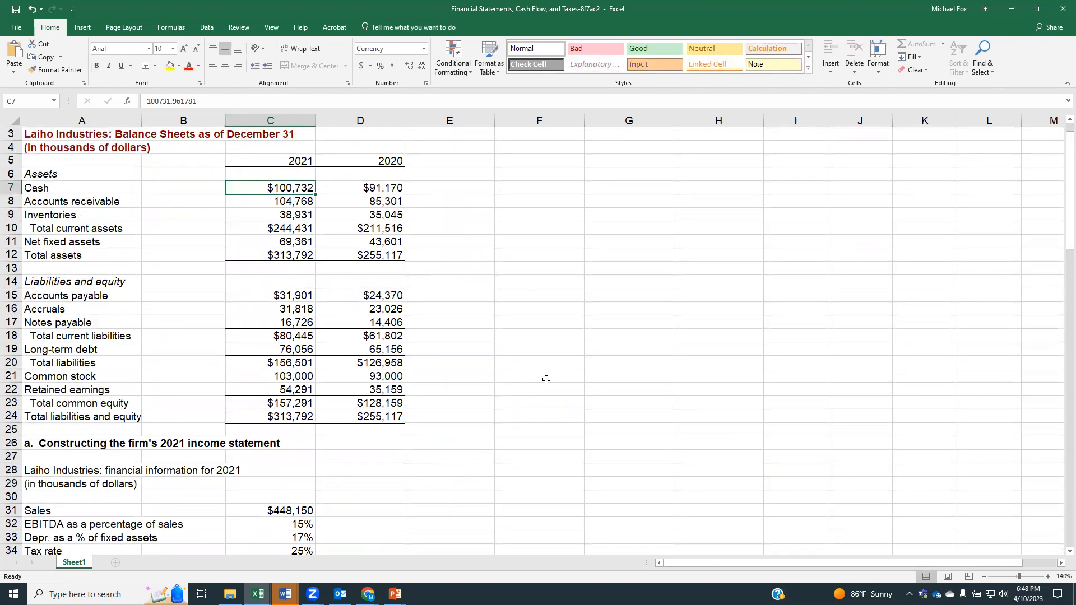
{"action": "scroll", "coordinate": [547, 380], "scroll_direction": "down", "scroll_amount": 12}
{"action": "scroll", "coordinate": [548, 379], "scroll_direction": "down", "scroll_amount": 4}
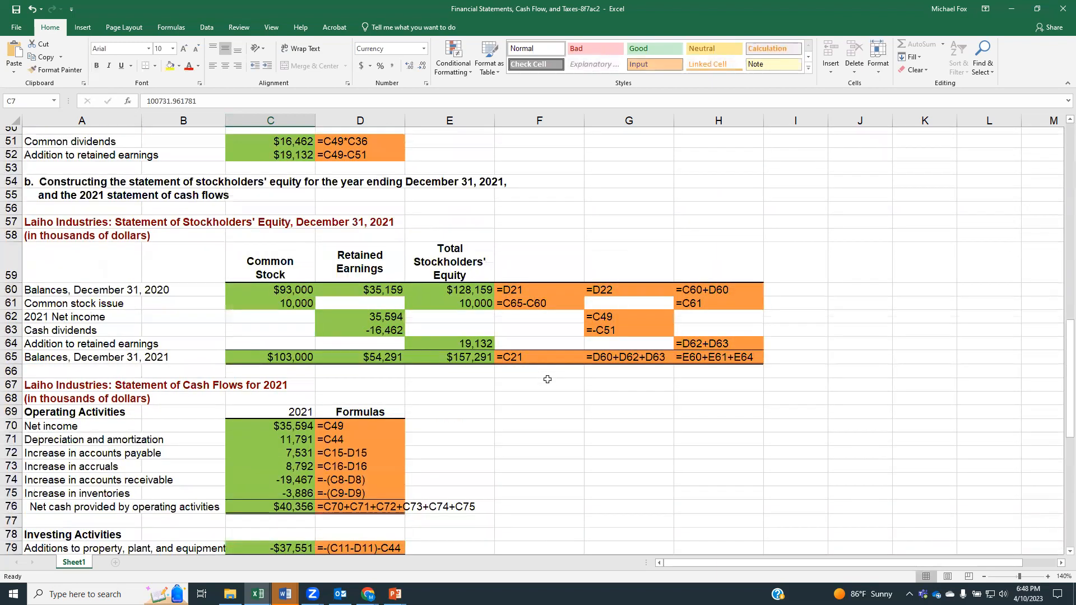
{"action": "scroll", "coordinate": [548, 380], "scroll_direction": "down", "scroll_amount": 3}
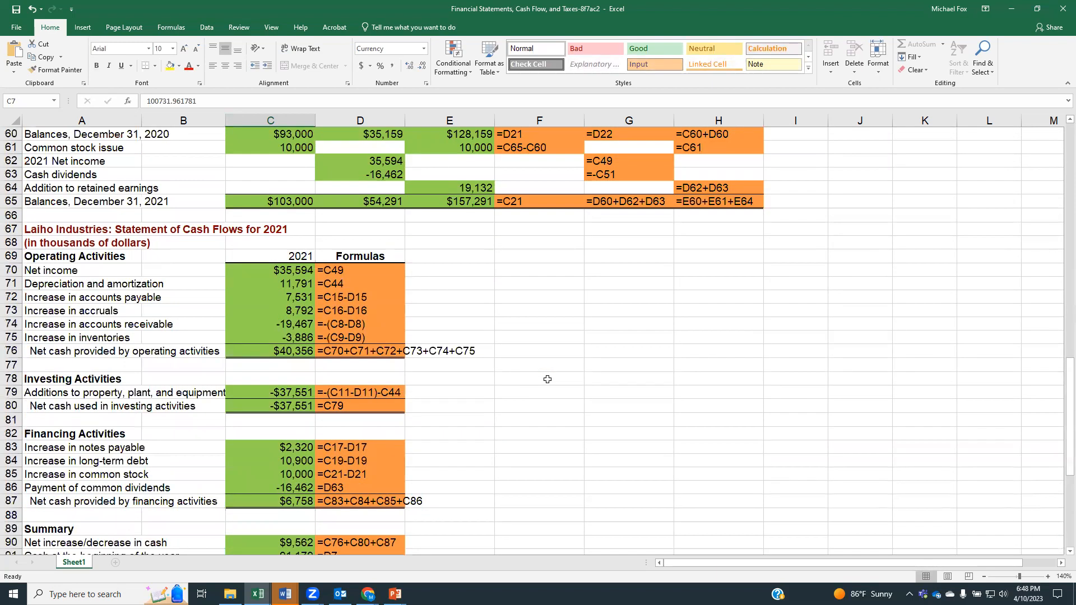
{"action": "scroll", "coordinate": [547, 379], "scroll_direction": "down", "scroll_amount": 2}
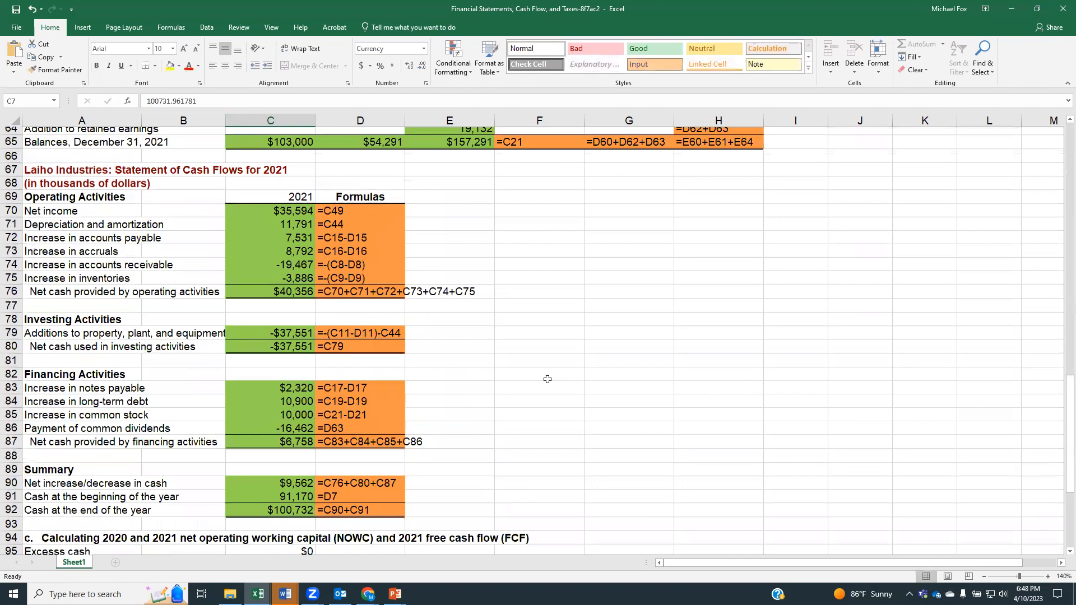
{"action": "scroll", "coordinate": [547, 379], "scroll_direction": "down", "scroll_amount": 2}
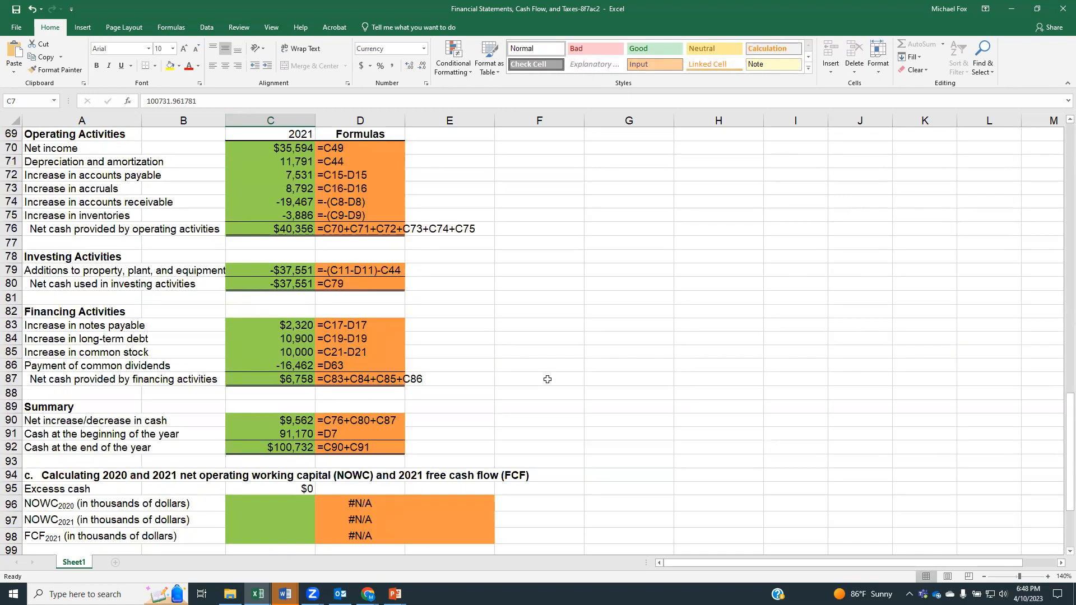
Step: Review the NOWC and free cash flow items in part c against the current assets and current liabilities on the balance sheet
{"action": "scroll", "coordinate": [738, 357], "scroll_direction": "down", "scroll_amount": 3}
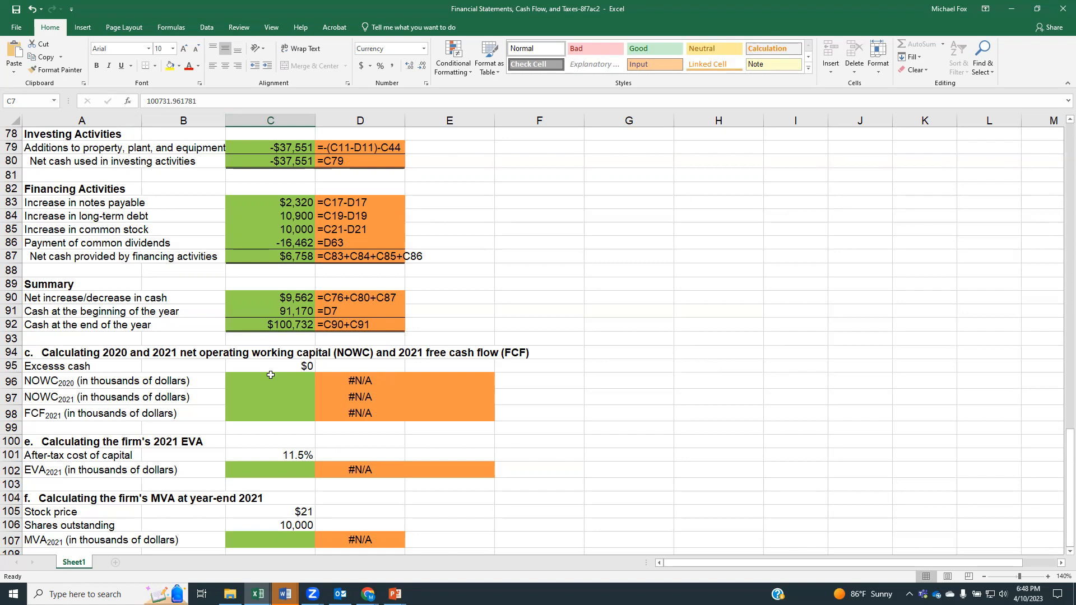
{"action": "scroll", "coordinate": [271, 375], "scroll_direction": "up", "scroll_amount": 6}
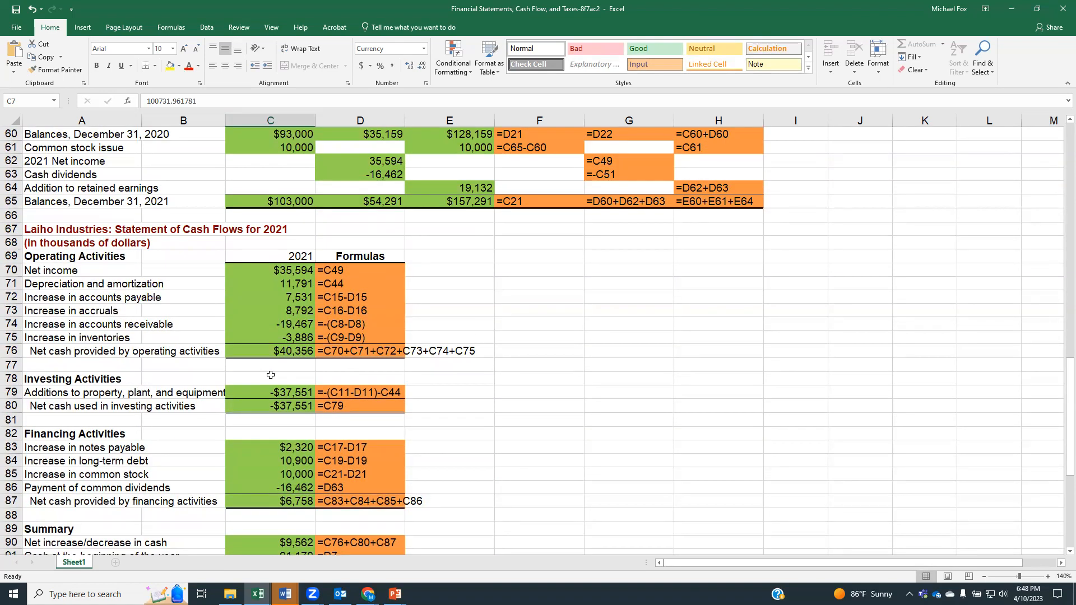
{"action": "scroll", "coordinate": [270, 375], "scroll_direction": "up", "scroll_amount": 18}
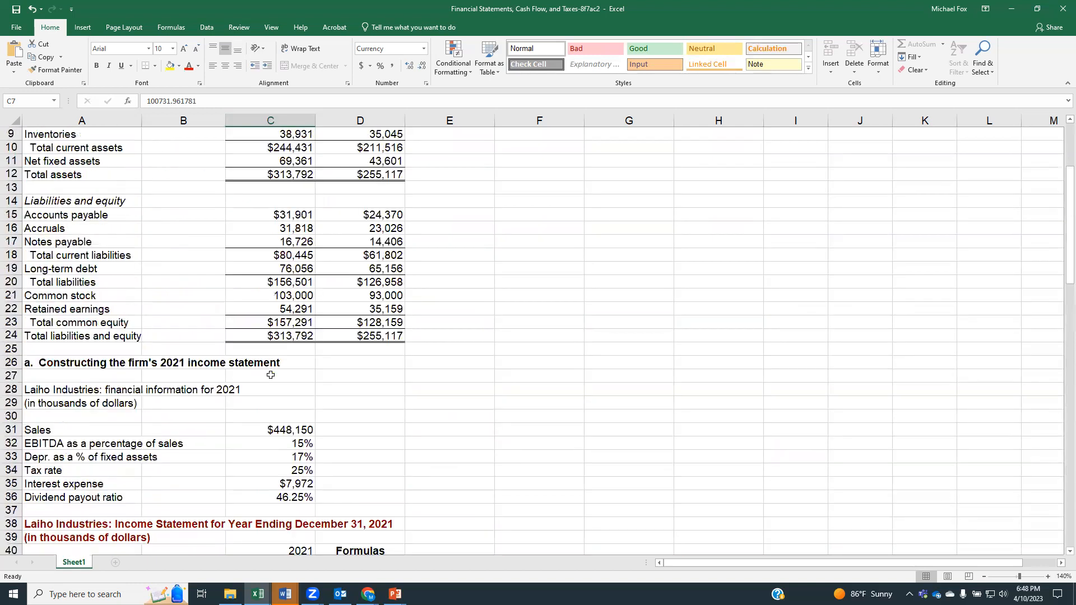
{"action": "scroll", "coordinate": [235, 328], "scroll_direction": "up", "scroll_amount": 2}
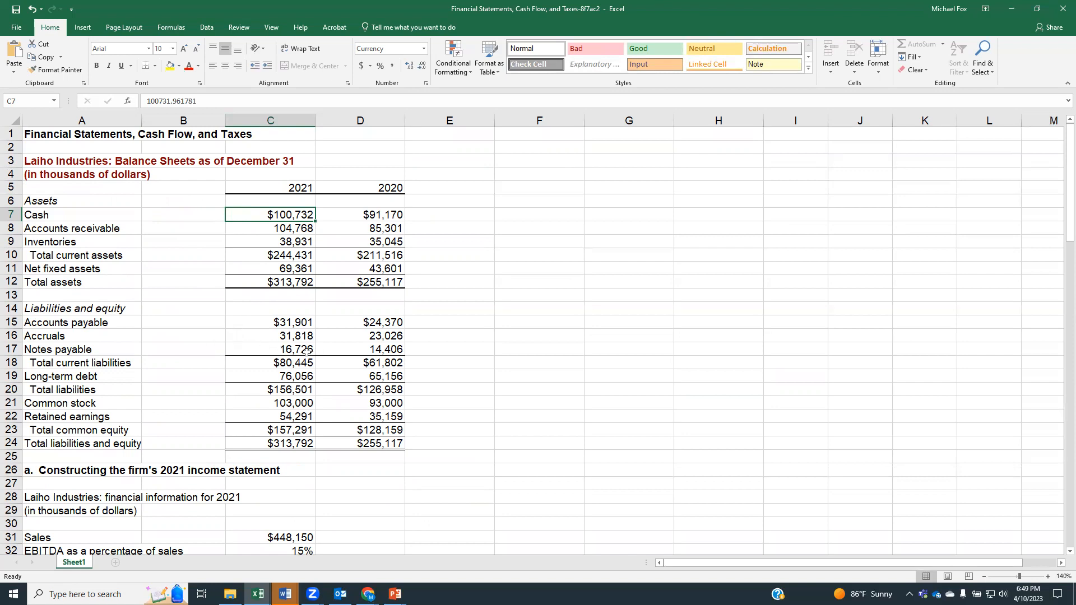
Step: Calculate 2020 NOWC in cell C96 as total current assets minus accounts payable and accruals, using =D10-D15-D16
{"action": "scroll", "coordinate": [307, 351], "scroll_direction": "down", "scroll_amount": 20}
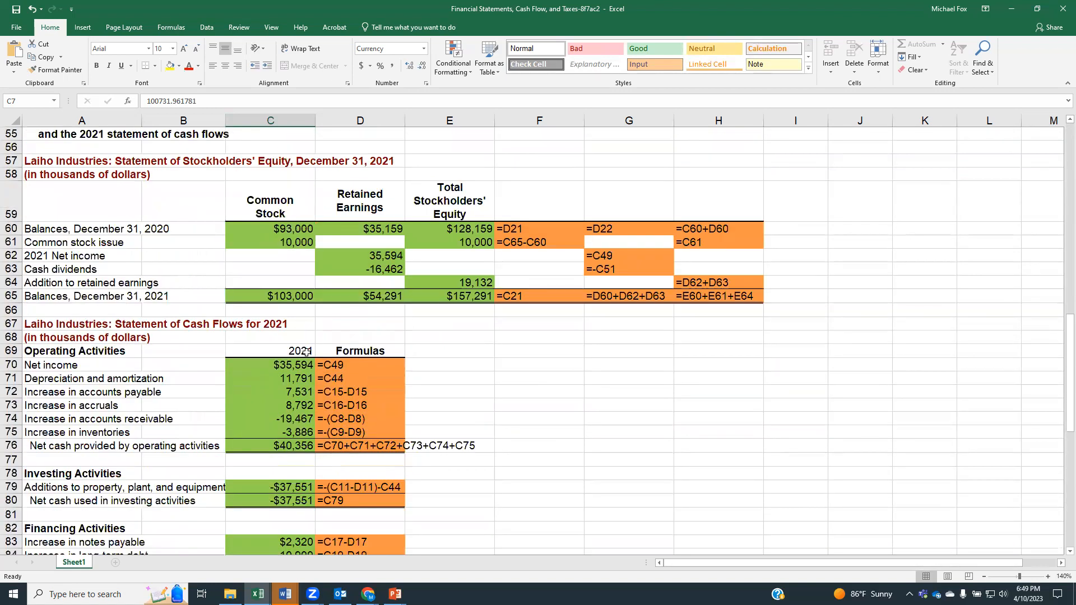
{"action": "scroll", "coordinate": [307, 352], "scroll_direction": "down", "scroll_amount": 4}
{"action": "scroll", "coordinate": [276, 328], "scroll_direction": "up", "scroll_amount": 1}
{"action": "left_click", "coordinate": [274, 321]}
{"action": "type", "text": "="}
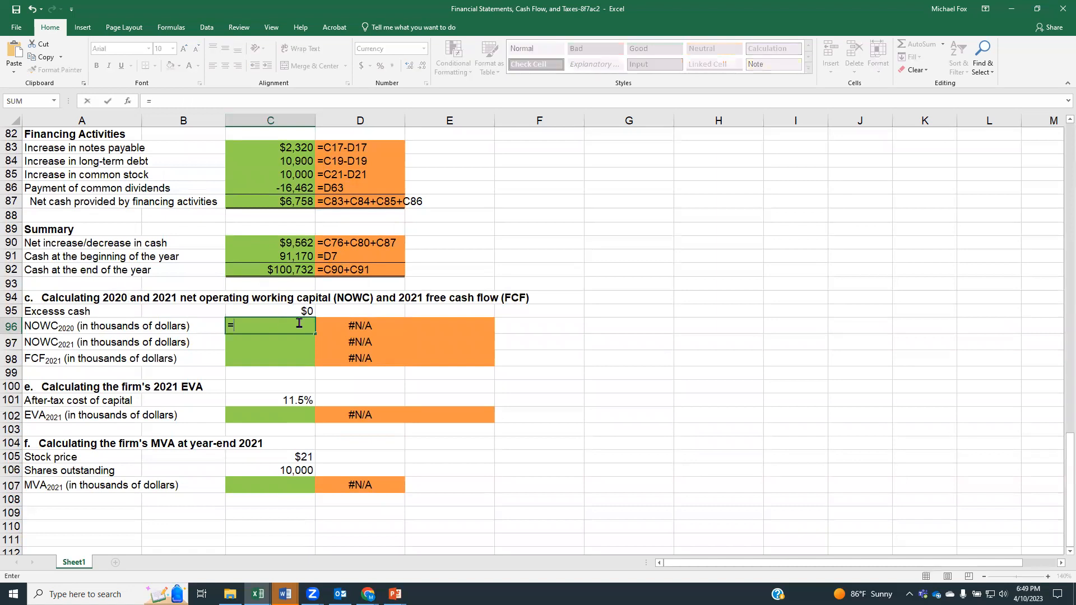
{"action": "scroll", "coordinate": [393, 342], "scroll_direction": "up", "scroll_amount": 8}
{"action": "scroll", "coordinate": [392, 342], "scroll_direction": "up", "scroll_amount": 15}
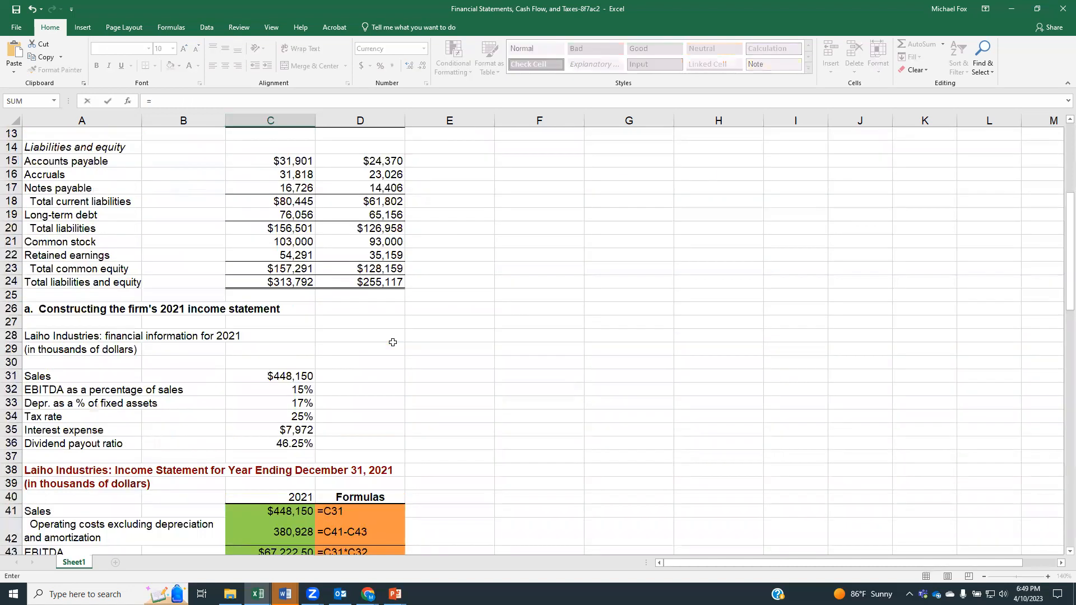
{"action": "scroll", "coordinate": [392, 343], "scroll_direction": "up", "scroll_amount": 4}
{"action": "left_click", "coordinate": [363, 257]}
{"action": "type", "text": "-"}
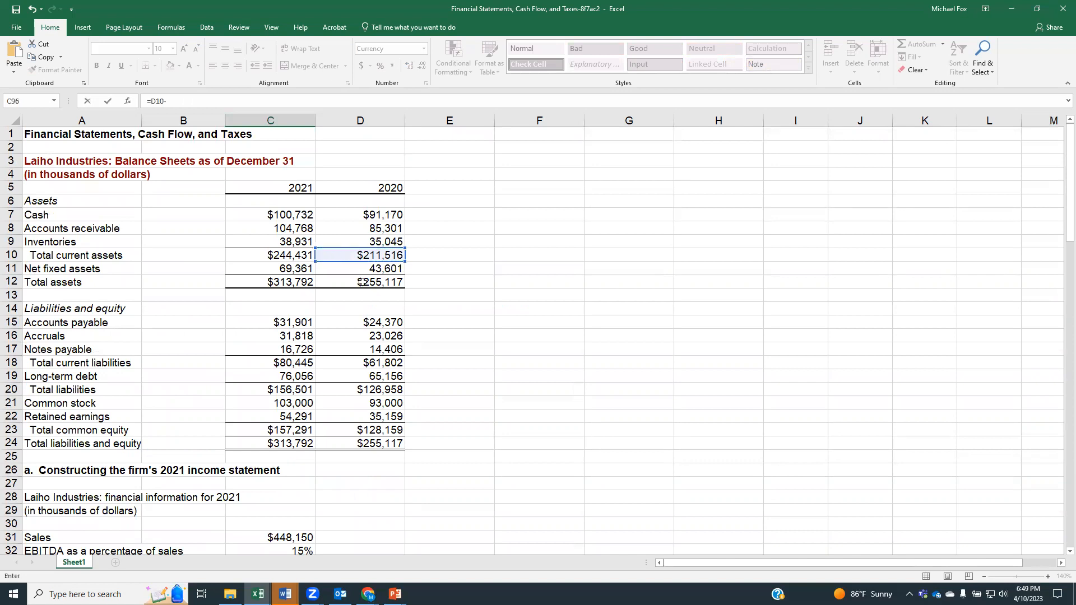
{"action": "left_click", "coordinate": [344, 324]}
{"action": "type", "text": "-"}
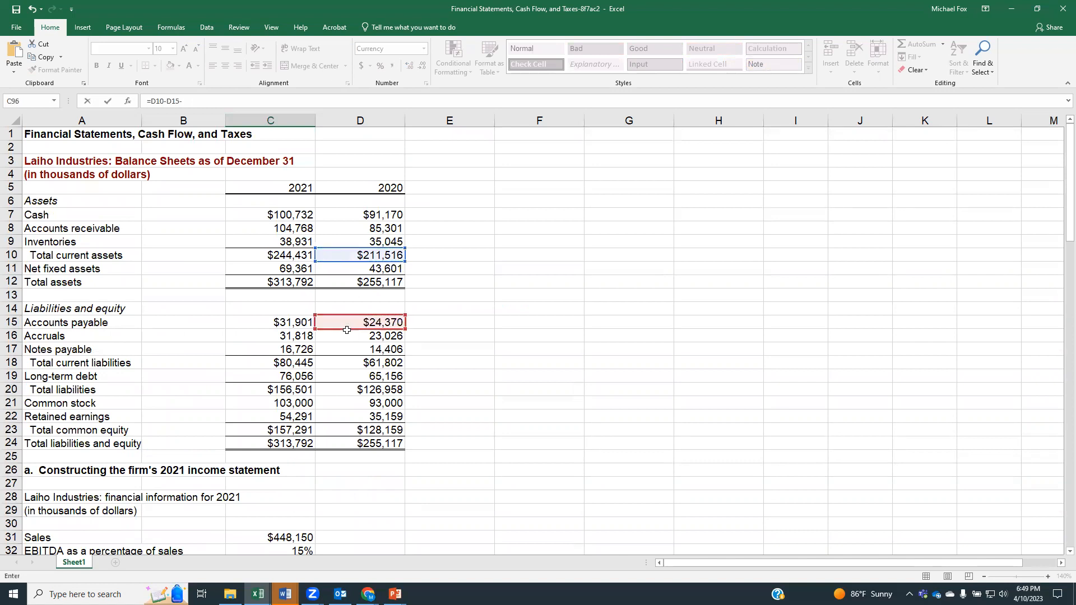
{"action": "left_click", "coordinate": [348, 336]}
{"action": "key", "text": "Return"}
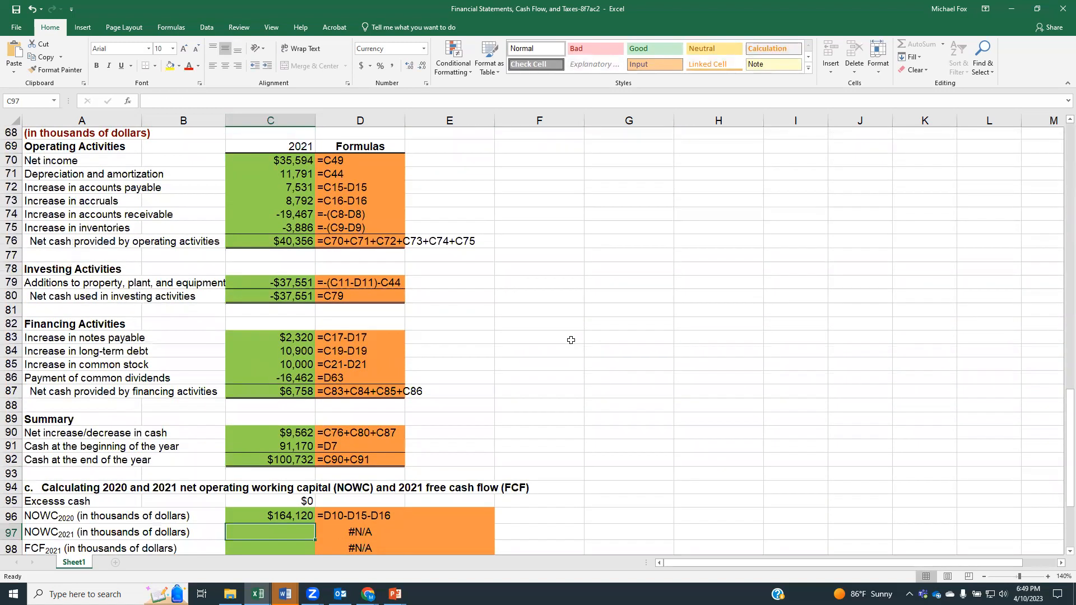
Step: Calculate 2021 NOWC in cell C97 as total current assets minus accounts payable and accruals, using =C10-C15-C16
{"action": "scroll", "coordinate": [571, 340], "scroll_direction": "down", "scroll_amount": 3}
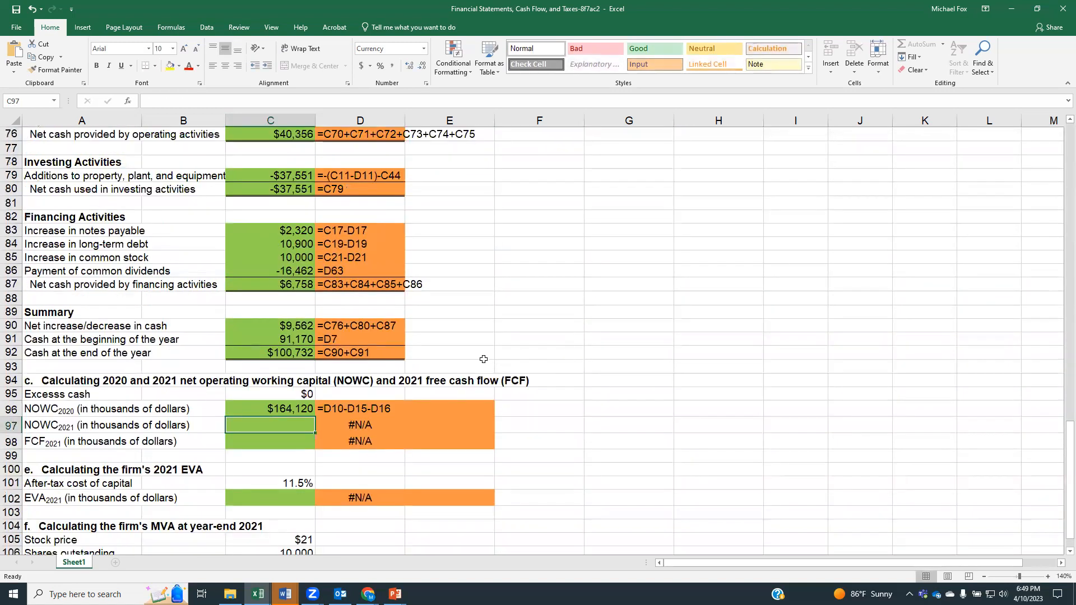
{"action": "type", "text": "="}
{"action": "scroll", "coordinate": [349, 357], "scroll_direction": "up", "scroll_amount": 19}
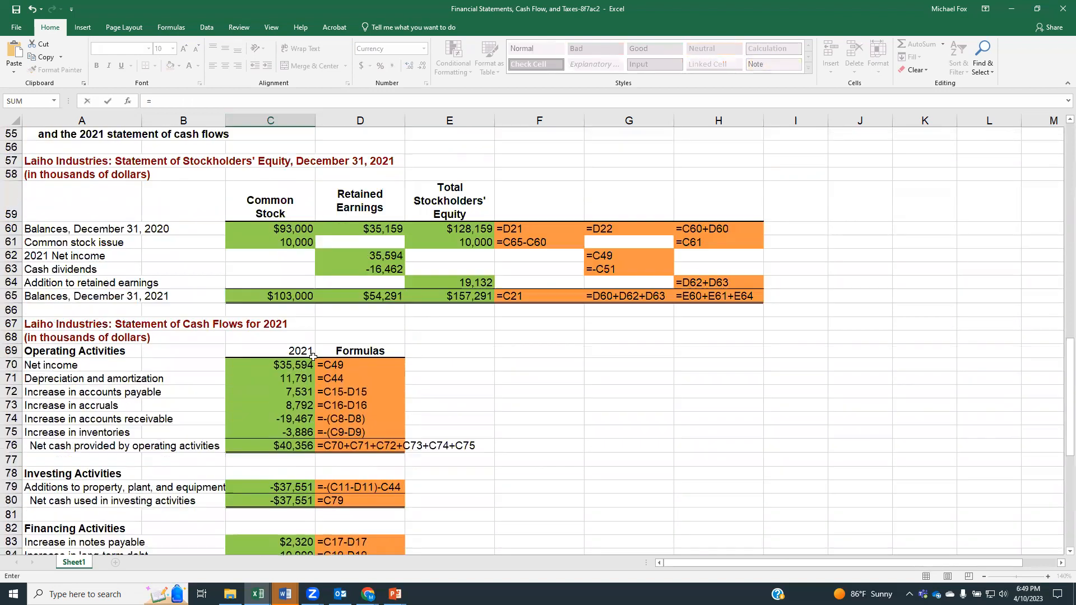
{"action": "scroll", "coordinate": [313, 357], "scroll_direction": "up", "scroll_amount": 6}
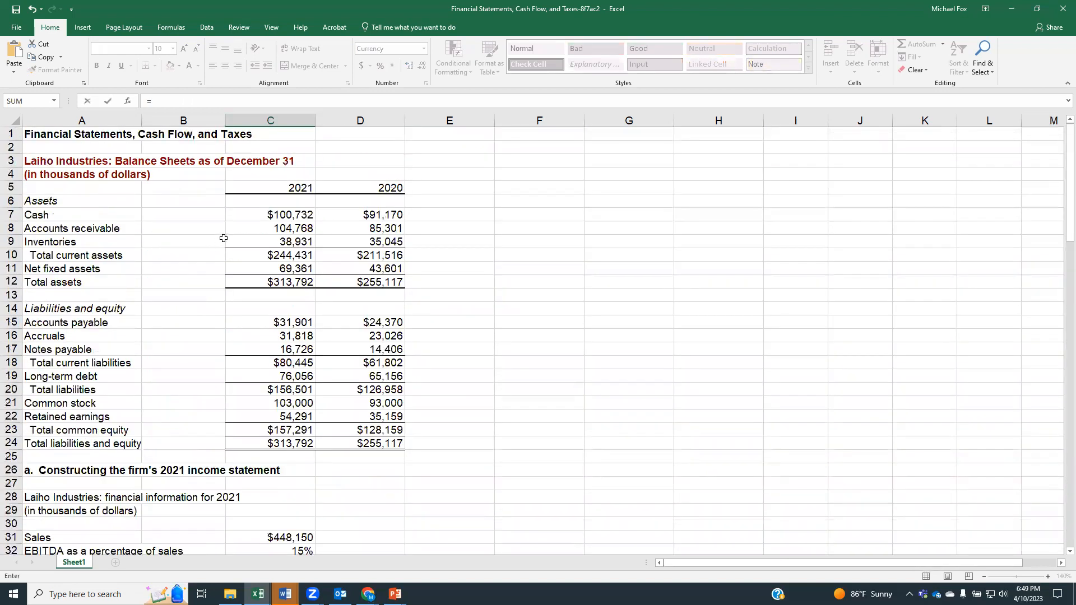
{"action": "left_click", "coordinate": [263, 254]}
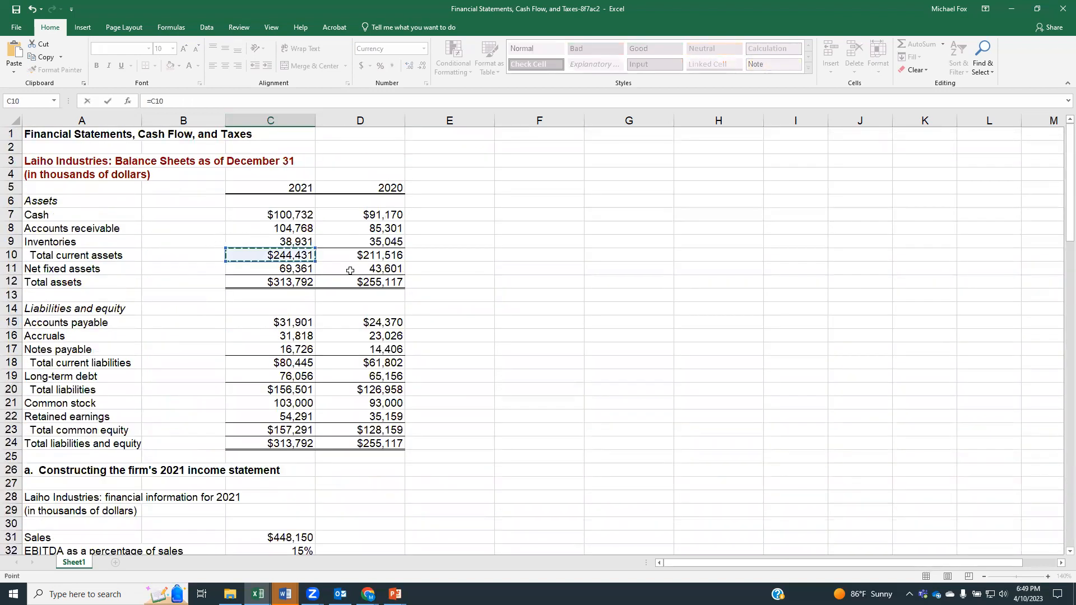
{"action": "type", "text": "-"}
{"action": "left_click", "coordinate": [257, 317]}
{"action": "type", "text": "-"}
{"action": "left_click", "coordinate": [247, 335]}
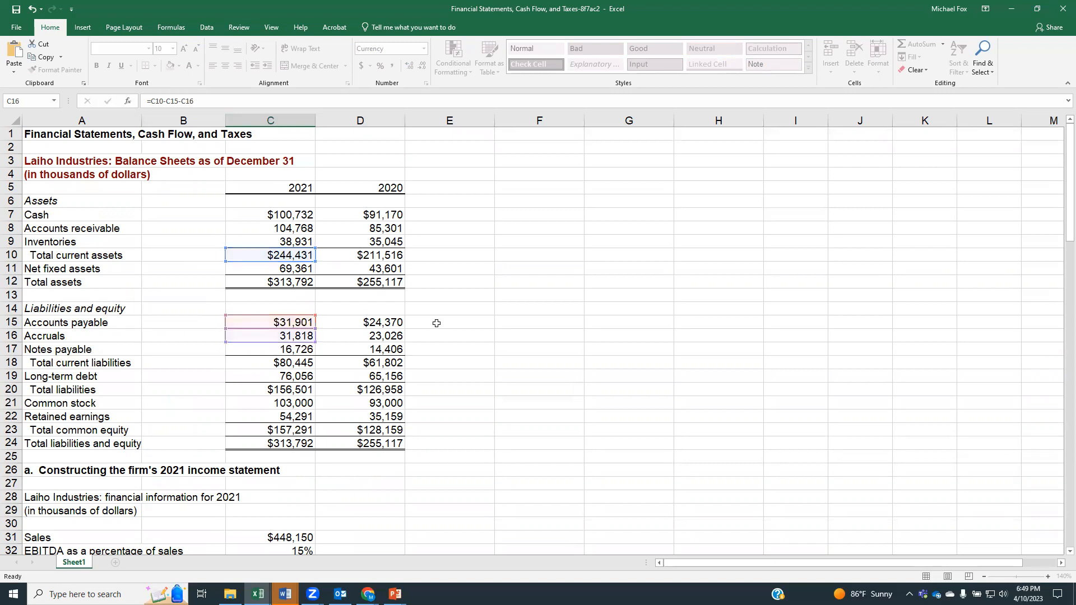
{"action": "key", "text": "Return"}
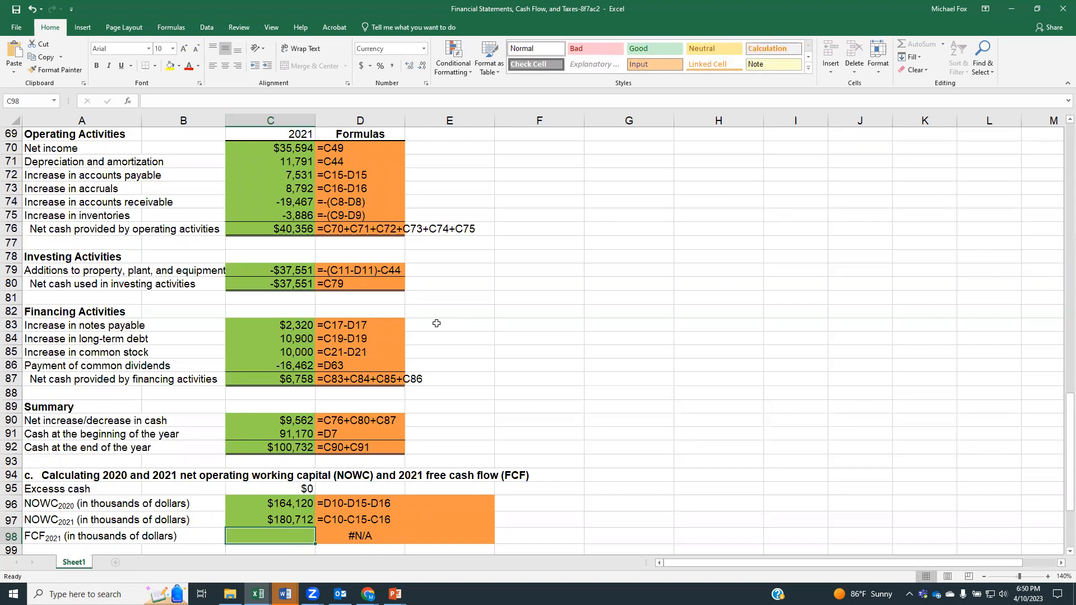
Step: Place the Snipping Tool window showing the FCF formula (3.3) over the empty columns beside the part c calculations
{"action": "scroll", "coordinate": [174, 464], "scroll_direction": "down", "scroll_amount": 1}
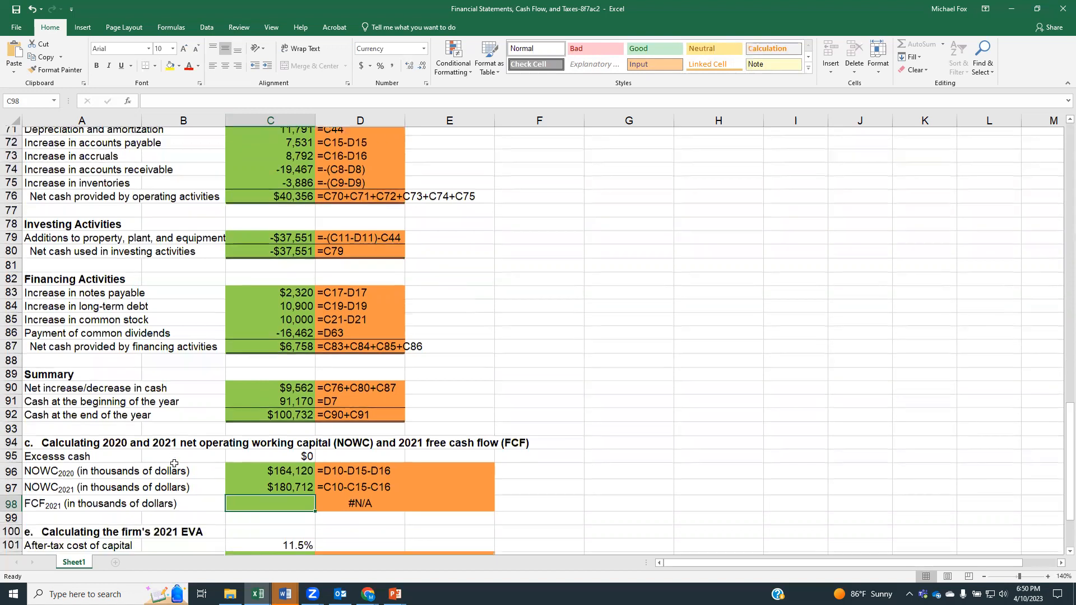
{"action": "scroll", "coordinate": [175, 464], "scroll_direction": "down", "scroll_amount": 1}
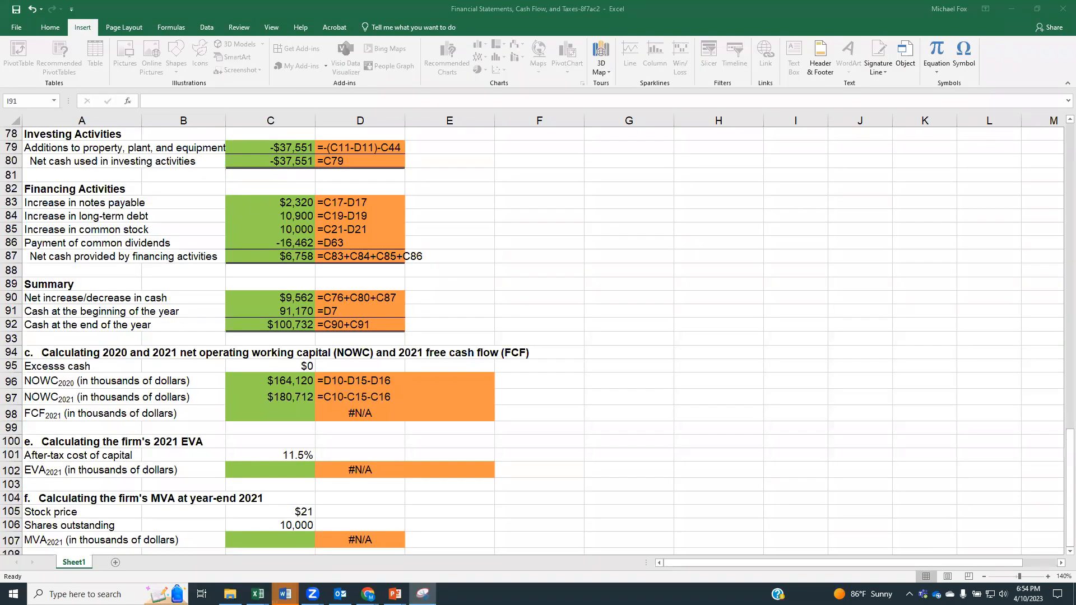
{"action": "left_click_drag", "start_coordinate": [785, 0], "coordinate": [785, 173]}
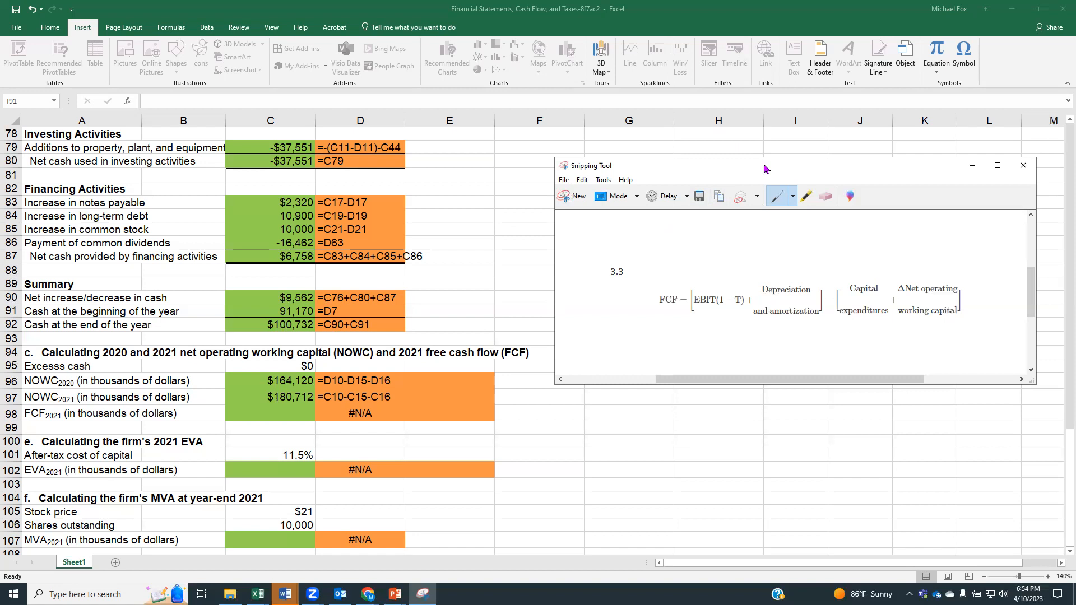
Step: Minimize the Snipping Tool window and start the 2021 FCF formula in cell C98 with EBIT from the income statement, =((C45
{"action": "left_click", "coordinate": [973, 166]}
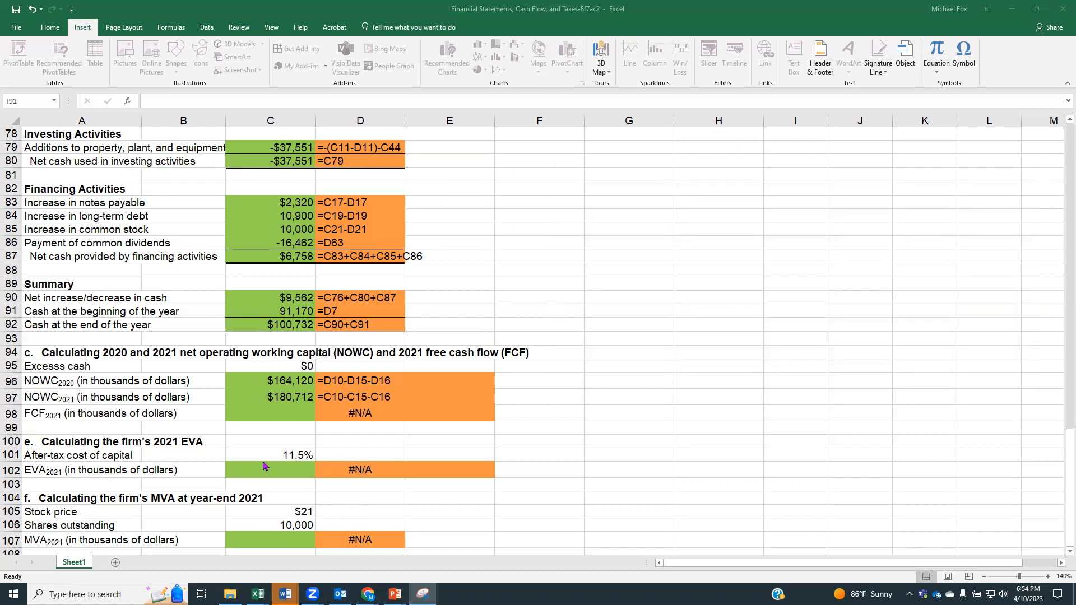
{"action": "left_click", "coordinate": [254, 415]}
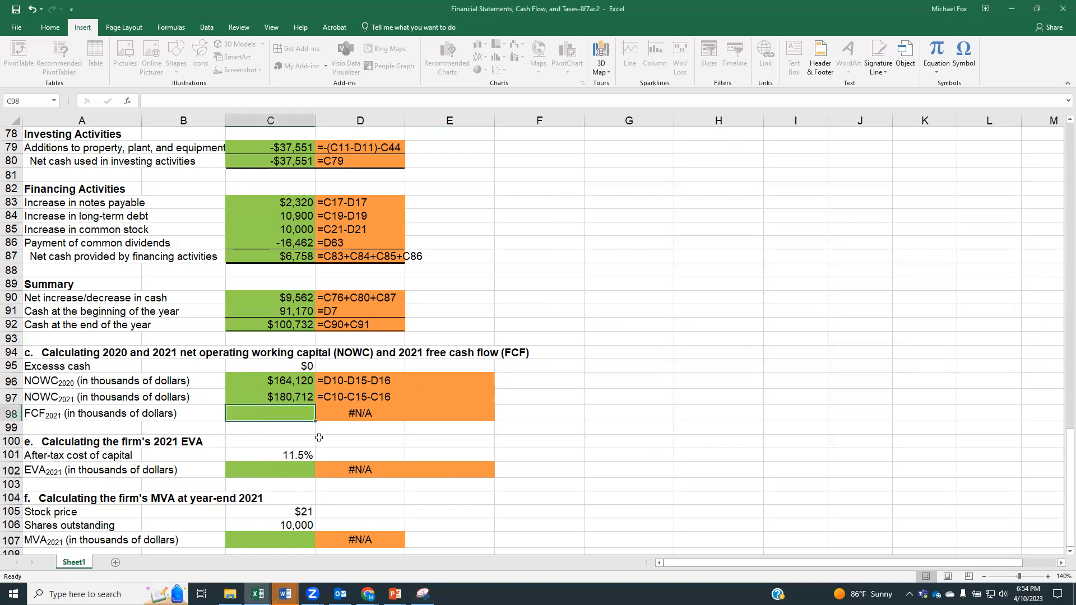
{"action": "type", "text": "=(("}
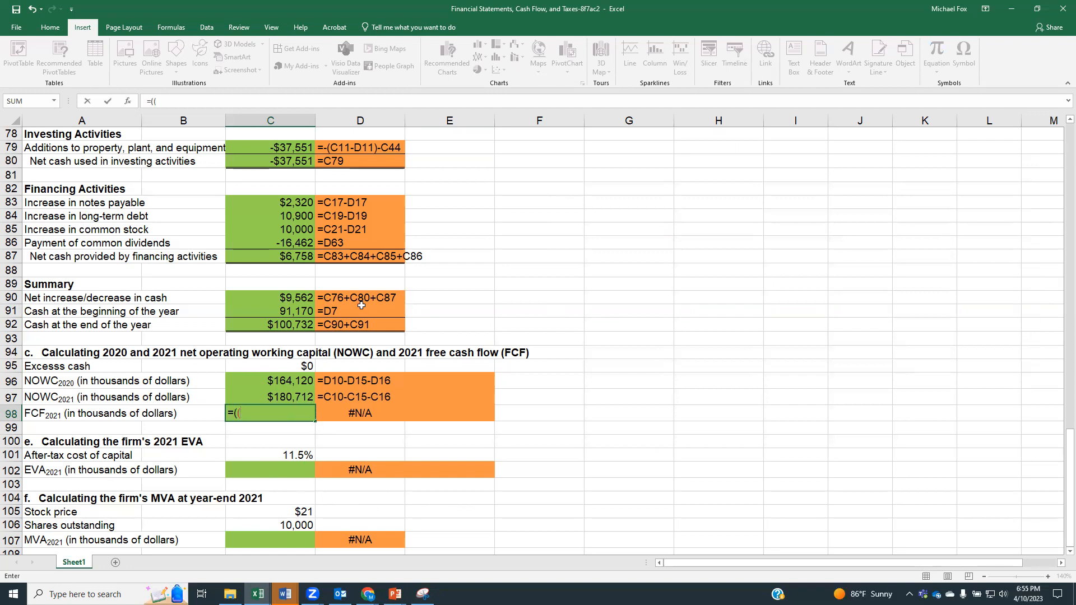
{"action": "scroll", "coordinate": [315, 312], "scroll_direction": "up", "scroll_amount": 19}
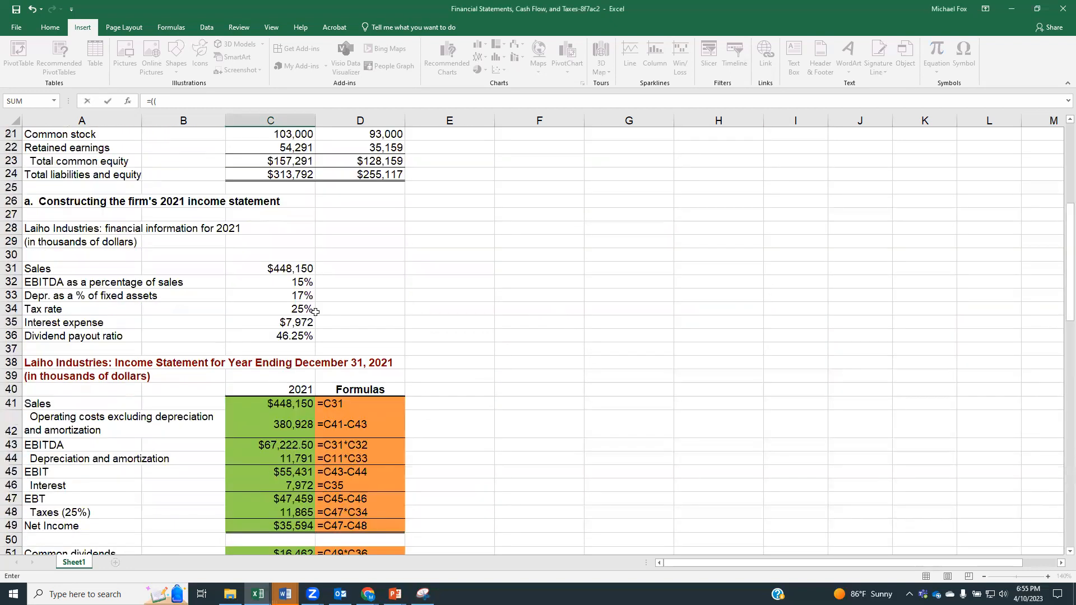
{"action": "scroll", "coordinate": [316, 312], "scroll_direction": "down", "scroll_amount": 3}
{"action": "left_click", "coordinate": [246, 352]}
{"action": "scroll", "coordinate": [263, 368], "scroll_direction": "down", "scroll_amount": 6}
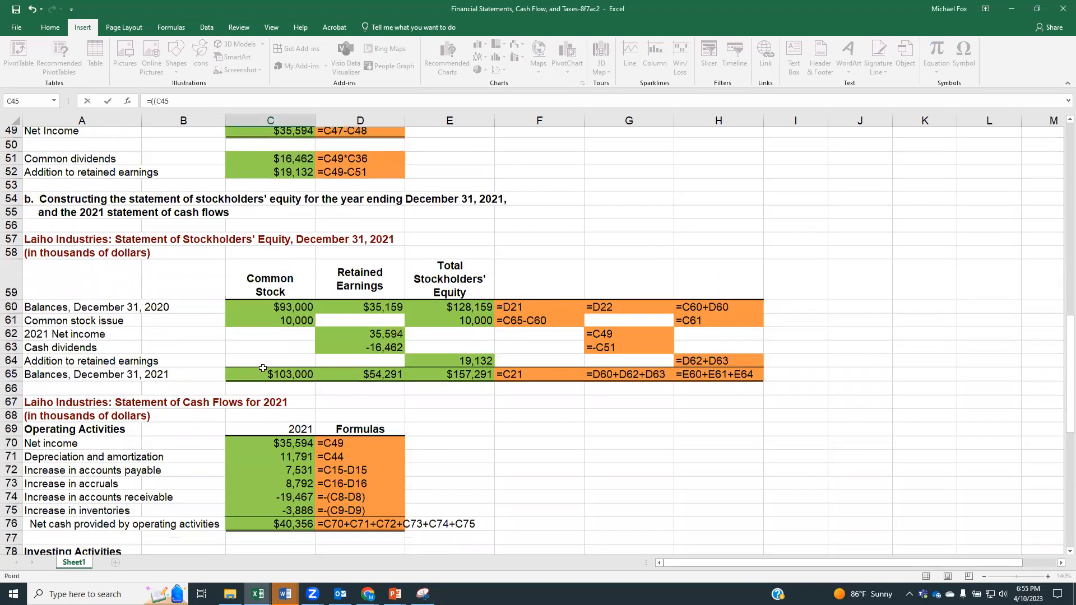
{"action": "scroll", "coordinate": [263, 369], "scroll_direction": "down", "scroll_amount": 10}
{"action": "scroll", "coordinate": [263, 369], "scroll_direction": "down", "scroll_amount": 3}
{"action": "scroll", "coordinate": [263, 368], "scroll_direction": "up", "scroll_amount": 1}
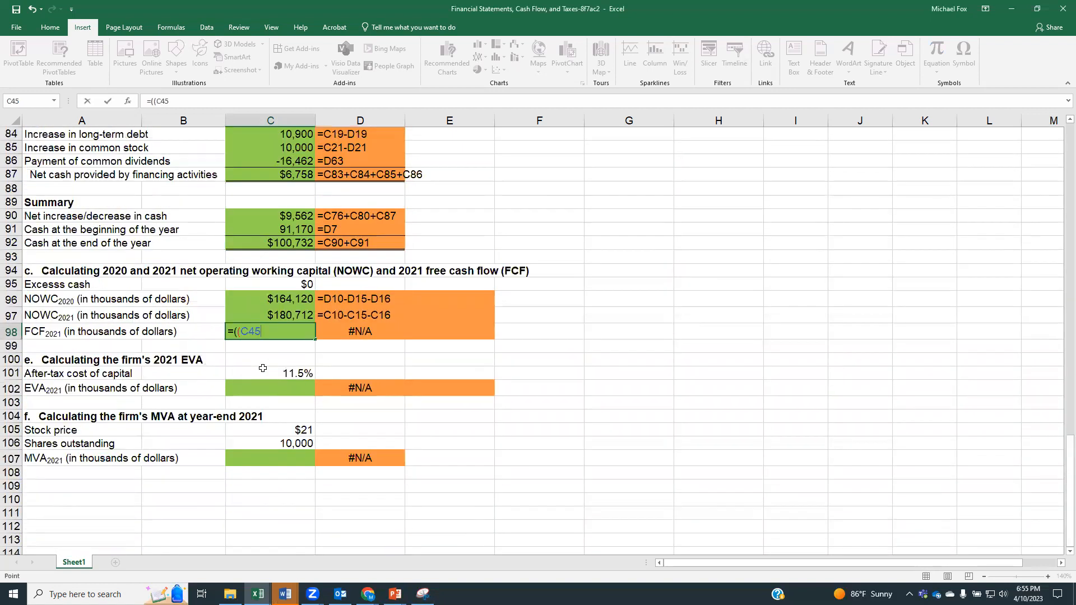
Step: Multiply EBIT by one minus the tax rate in the FCF formula, extending it to =((C45*(1-C34))+
{"action": "type", "text": "*(1-"}
{"action": "scroll", "coordinate": [263, 368], "scroll_direction": "up", "scroll_amount": 12}
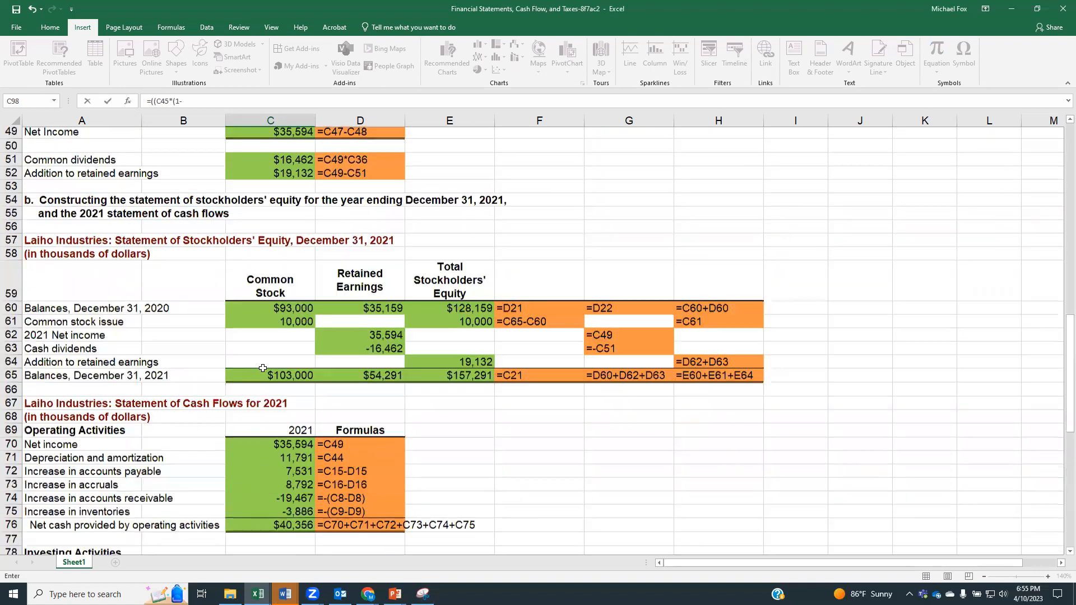
{"action": "scroll", "coordinate": [263, 368], "scroll_direction": "up", "scroll_amount": 5}
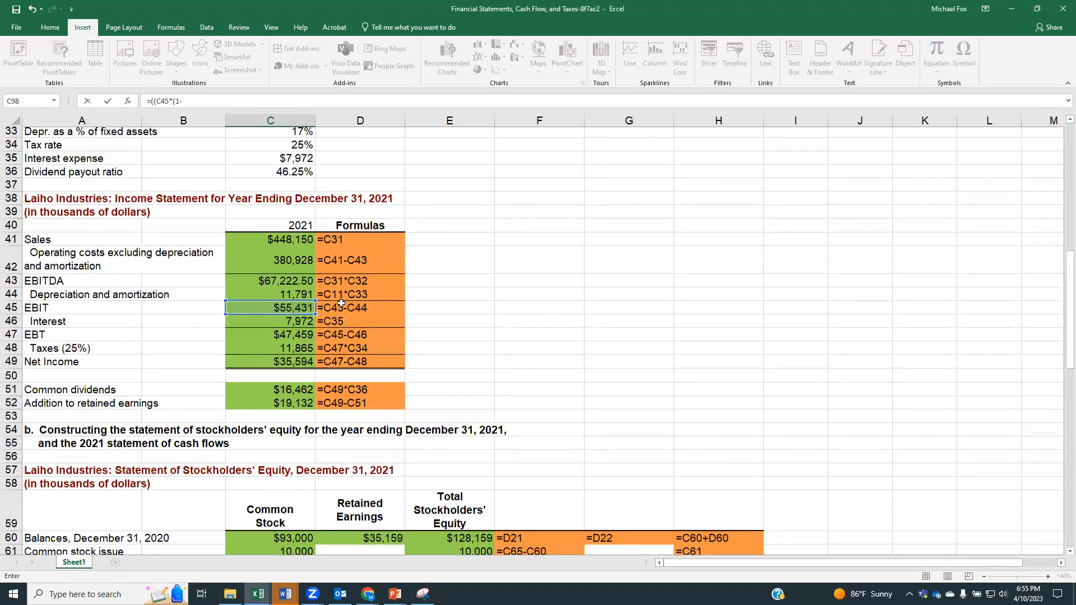
{"action": "left_click", "coordinate": [267, 146]}
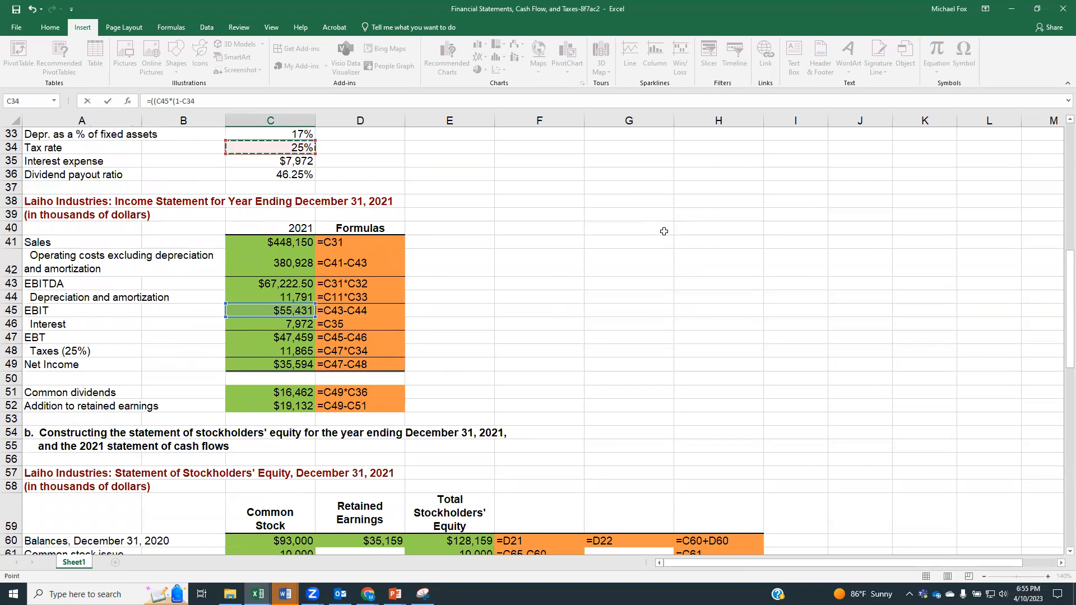
{"action": "left_click_drag", "start_coordinate": [1069, 283], "coordinate": [1062, 505]}
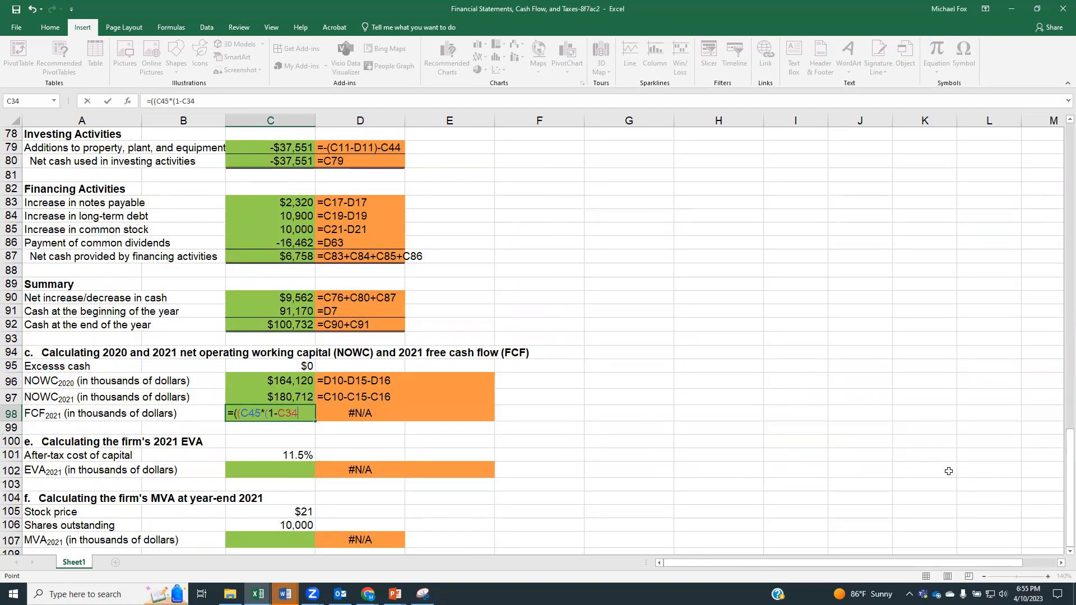
{"action": "type", "text": "))+"}
Step: Add depreciation and amortization from the statement of cash flows, C71, to the FCF formula and close the first bracket
{"action": "scroll", "coordinate": [951, 470], "scroll_direction": "up", "scroll_amount": 6}
{"action": "scroll", "coordinate": [981, 351], "scroll_direction": "up", "scroll_amount": 4}
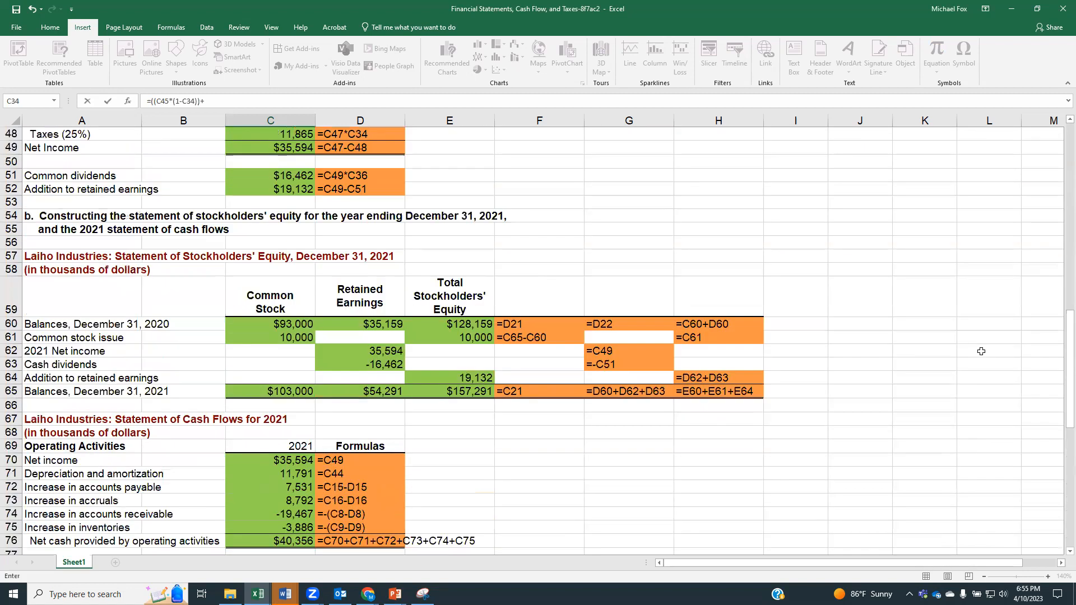
{"action": "scroll", "coordinate": [981, 351], "scroll_direction": "down", "scroll_amount": 1}
{"action": "left_click", "coordinate": [290, 432]}
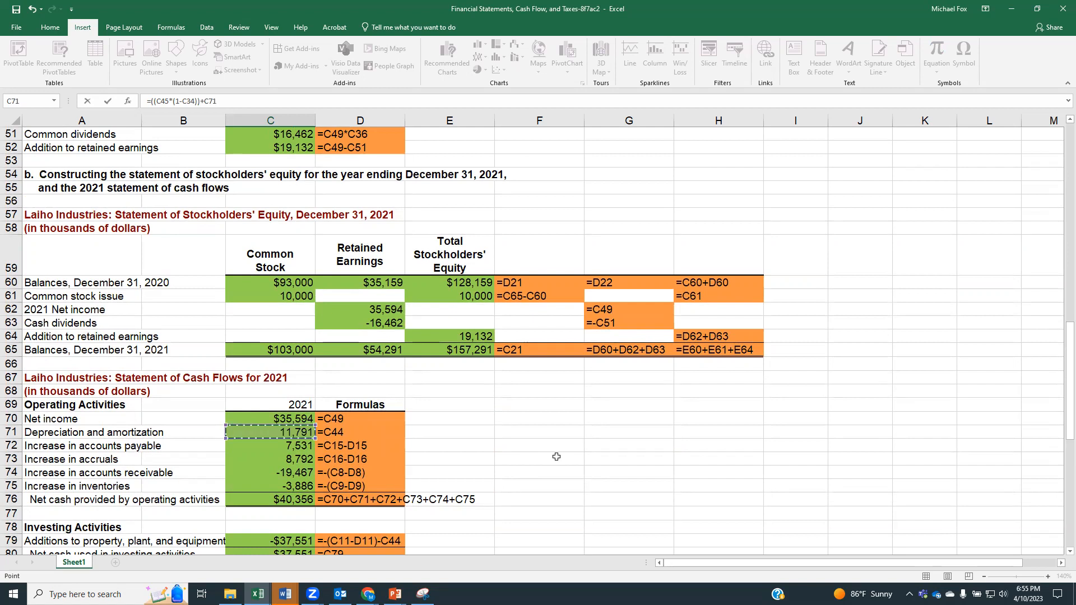
{"action": "scroll", "coordinate": [557, 457], "scroll_direction": "down", "scroll_amount": 16}
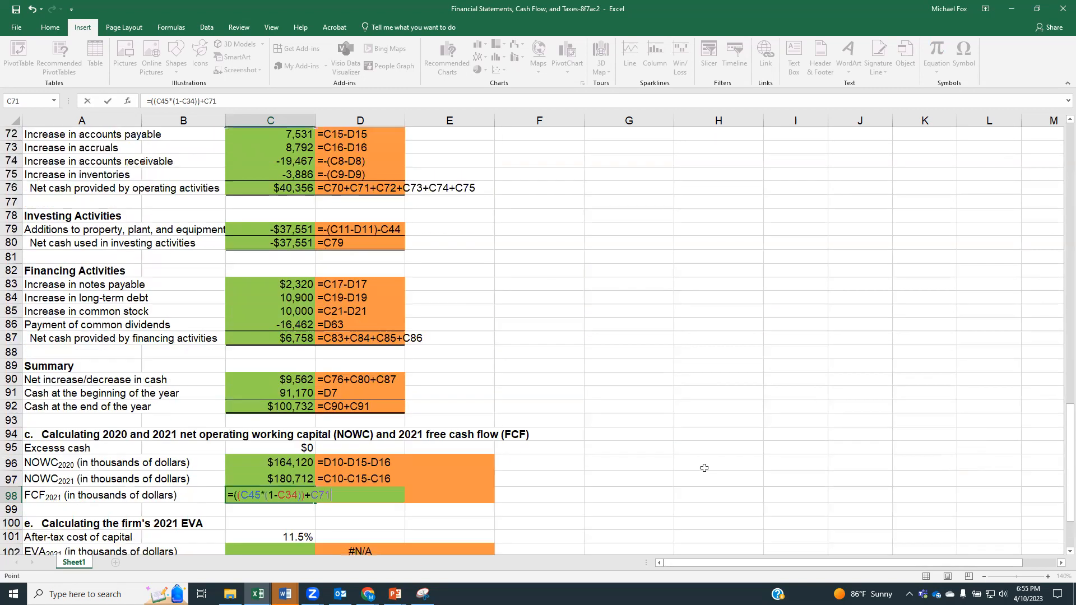
{"action": "scroll", "coordinate": [705, 468], "scroll_direction": "up", "scroll_amount": 4}
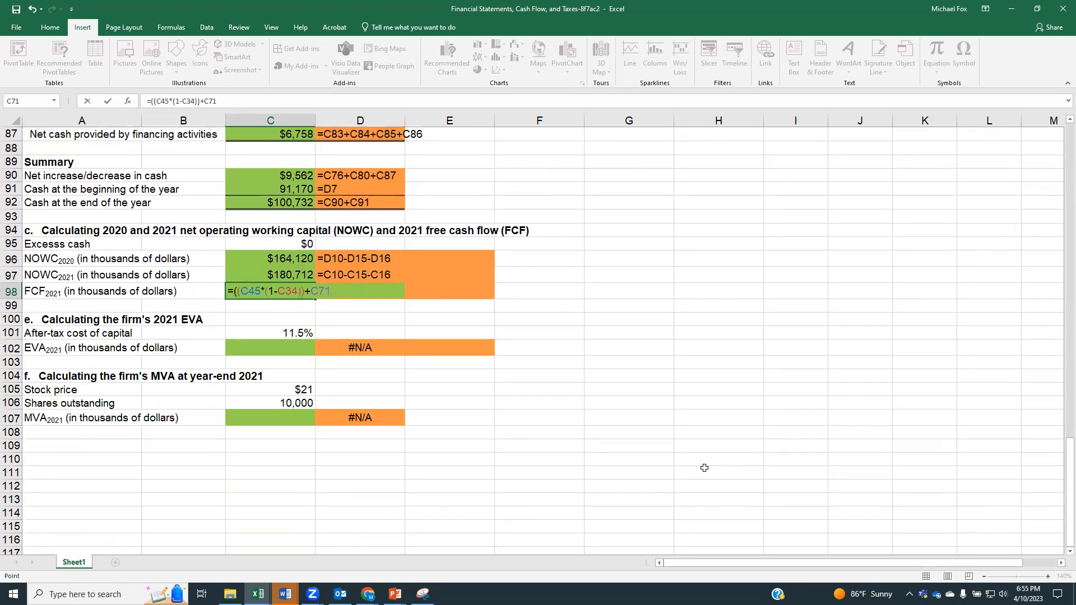
{"action": "type", "text": ")"}
Step: Subtract capital expenditures in the FCF formula as the absolute value of net cash used in investing activities, -((ABS(C80))
{"action": "type", "text": "("}
{"action": "scroll", "coordinate": [750, 406], "scroll_direction": "up", "scroll_amount": 2}
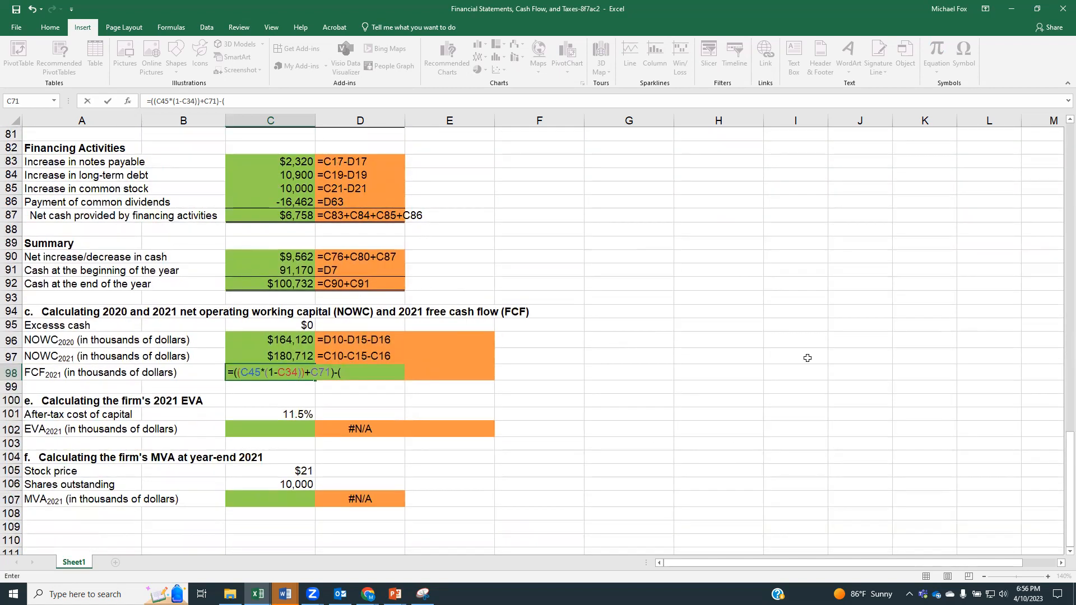
{"action": "scroll", "coordinate": [837, 359], "scroll_direction": "up", "scroll_amount": 2}
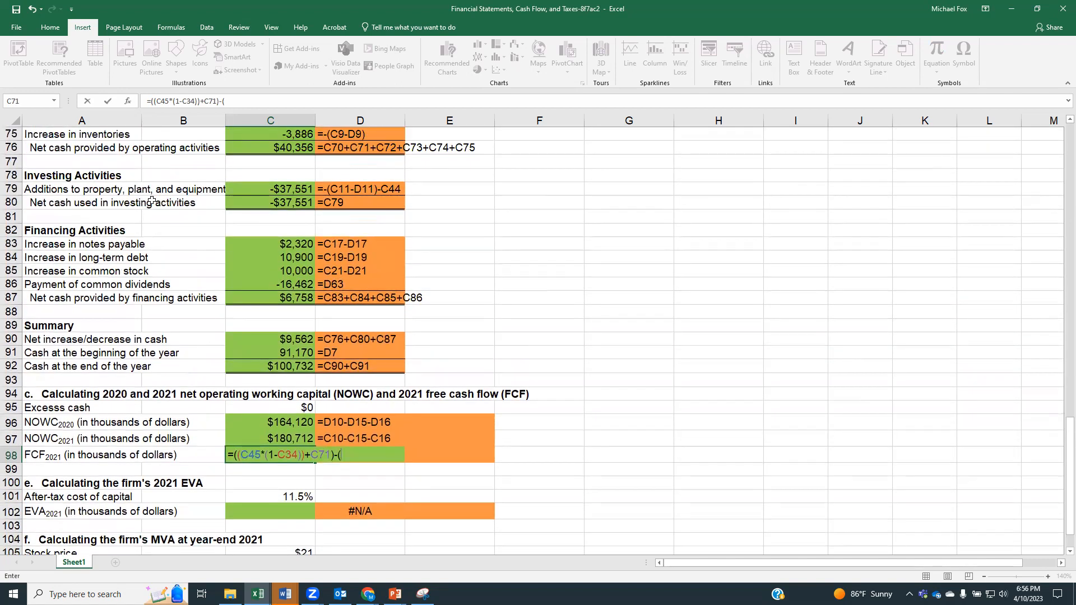
{"action": "left_click", "coordinate": [256, 202]}
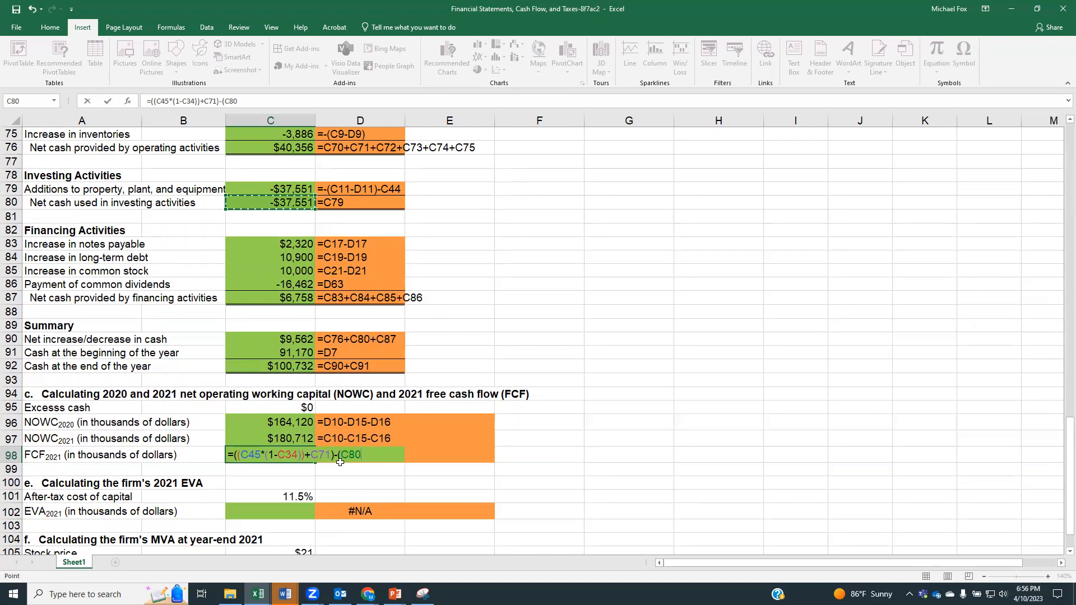
{"action": "key", "text": "F2"}
{"action": "type", "text": "abs(C80"}
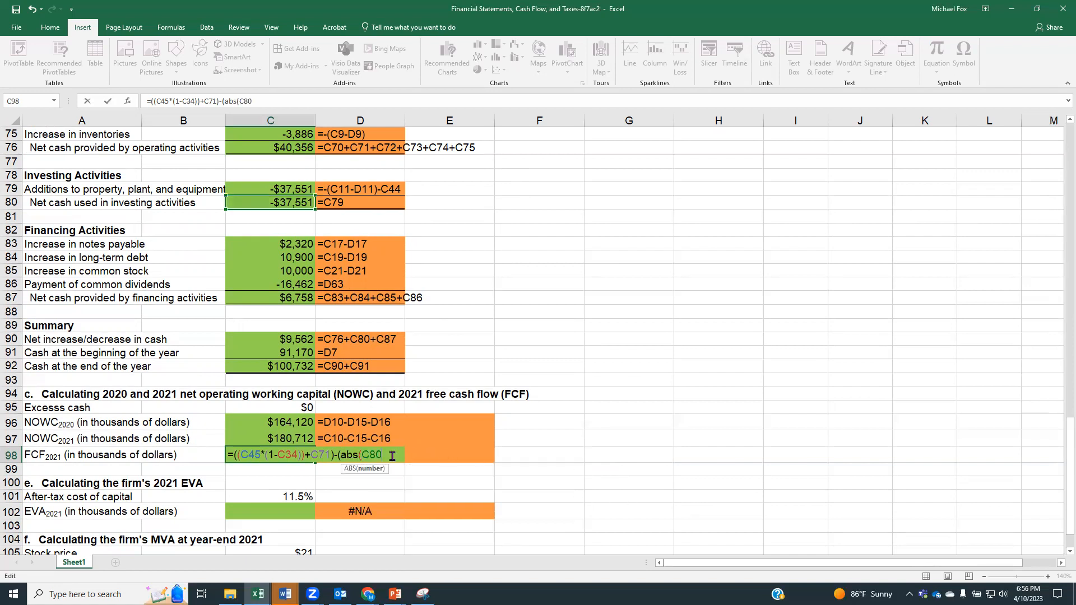
{"action": "type", "text": ")"}
{"action": "key", "text": "Left"}
{"action": "key", "text": "Left"}
{"action": "key", "text": "Left"}
{"action": "key", "text": "Left"}
{"action": "key", "text": "Left"}
{"action": "key", "text": "Left"}
{"action": "key", "text": "Left"}
{"action": "key", "text": "Left"}
{"action": "type", "text": "(C80)"}
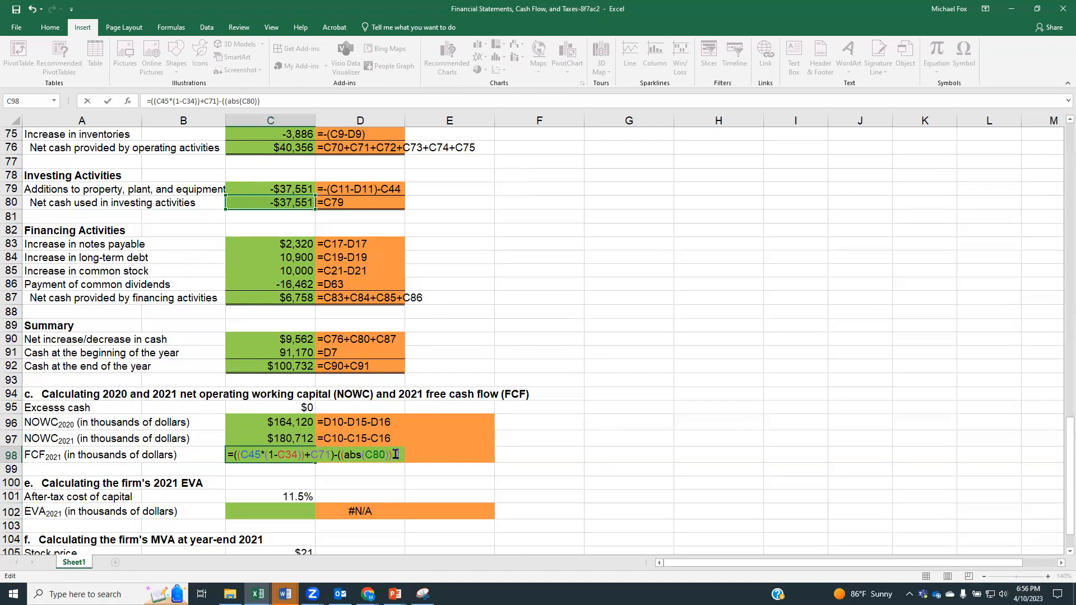
Step: Complete the FCF formula with the change in NOWC, +(C97-C96)), and enter it in C98
{"action": "type", "text": "("}
{"action": "left_click", "coordinate": [263, 440]}
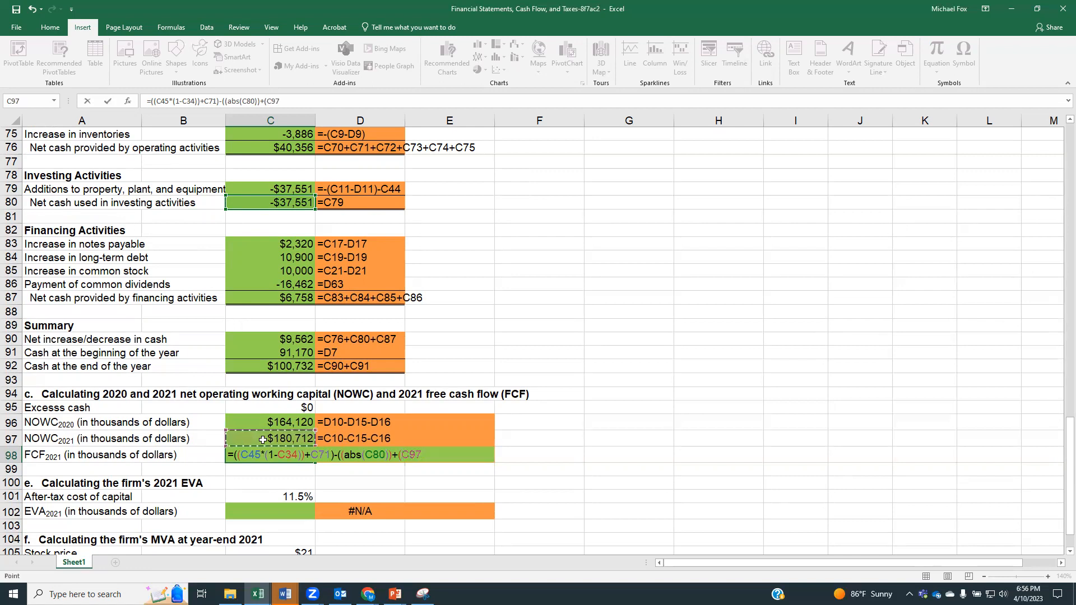
{"action": "type", "text": "-"}
{"action": "left_click", "coordinate": [262, 421]}
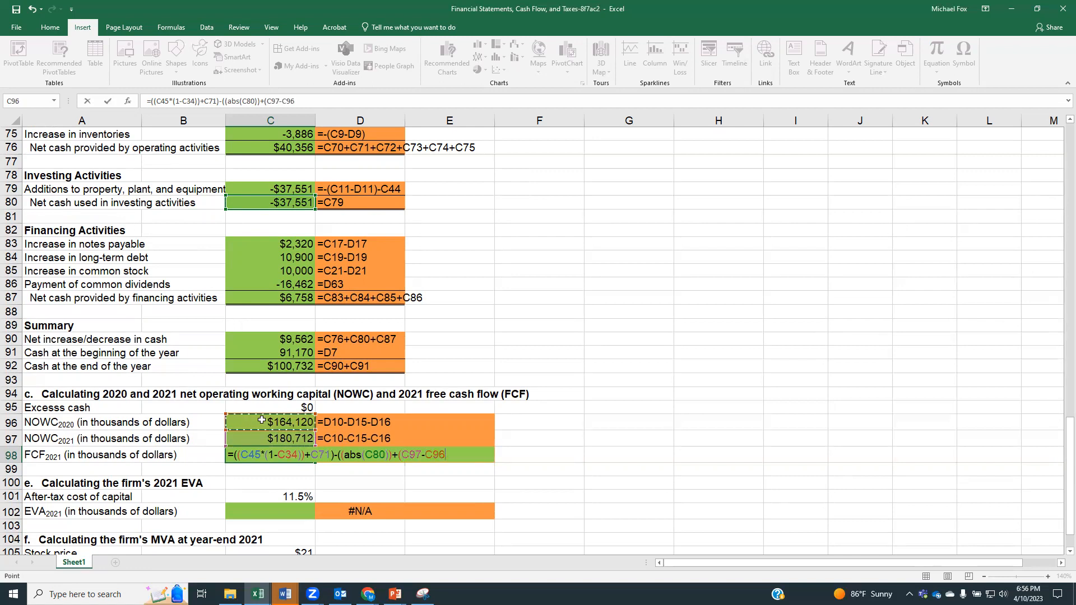
{"action": "type", "text": "))"}
{"action": "key", "text": "Return"}
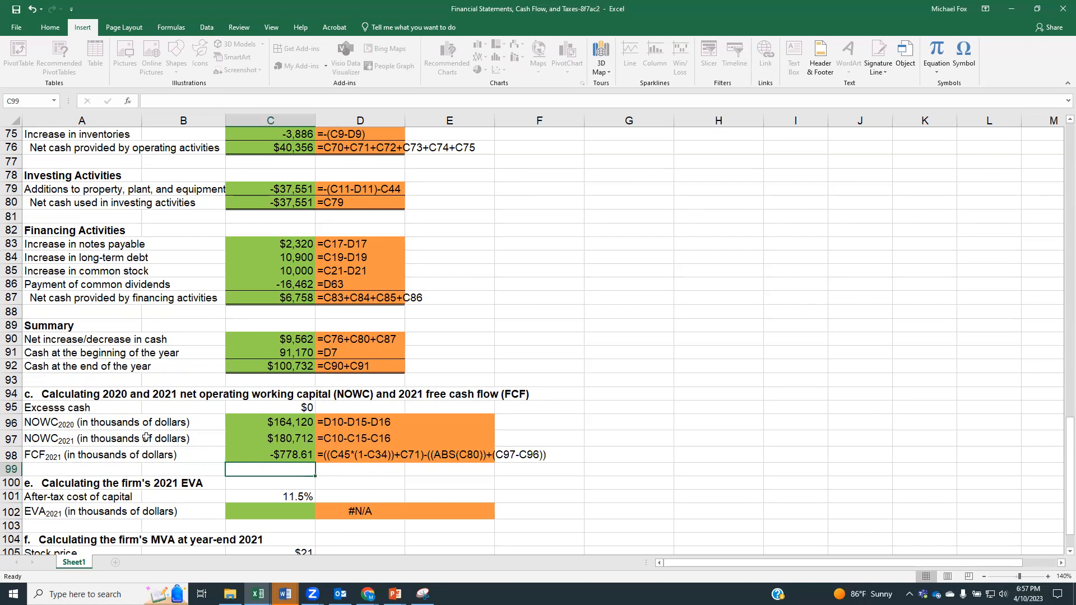
Step: Start the 2021 EVA formula in cell C102 with EBT times one minus the tax rate, =(C47*(1-C34))
{"action": "scroll", "coordinate": [146, 437], "scroll_direction": "down", "scroll_amount": 3}
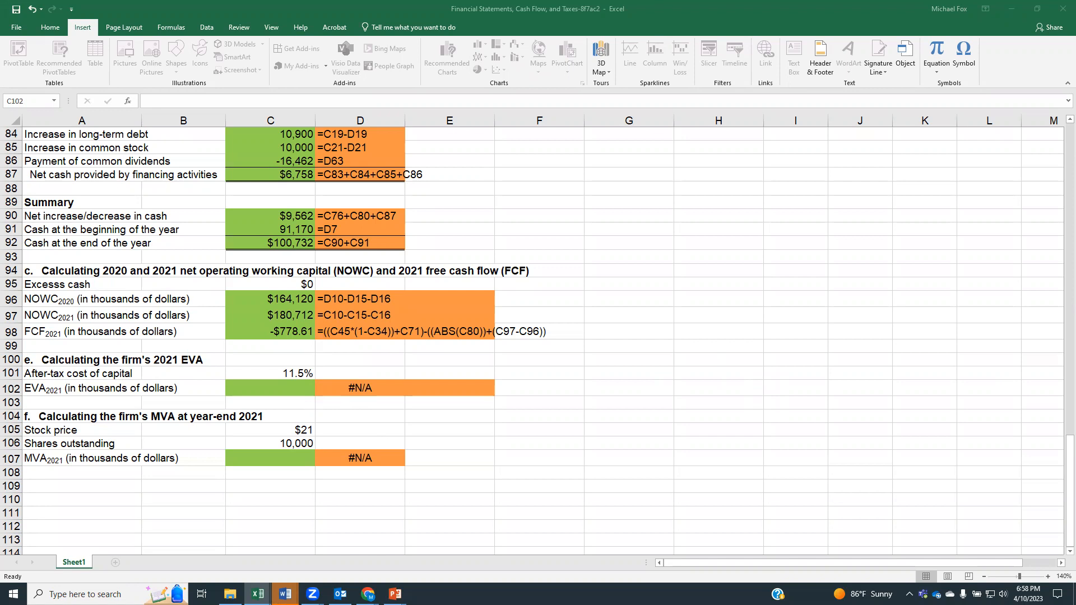
{"action": "left_click", "coordinate": [276, 389]}
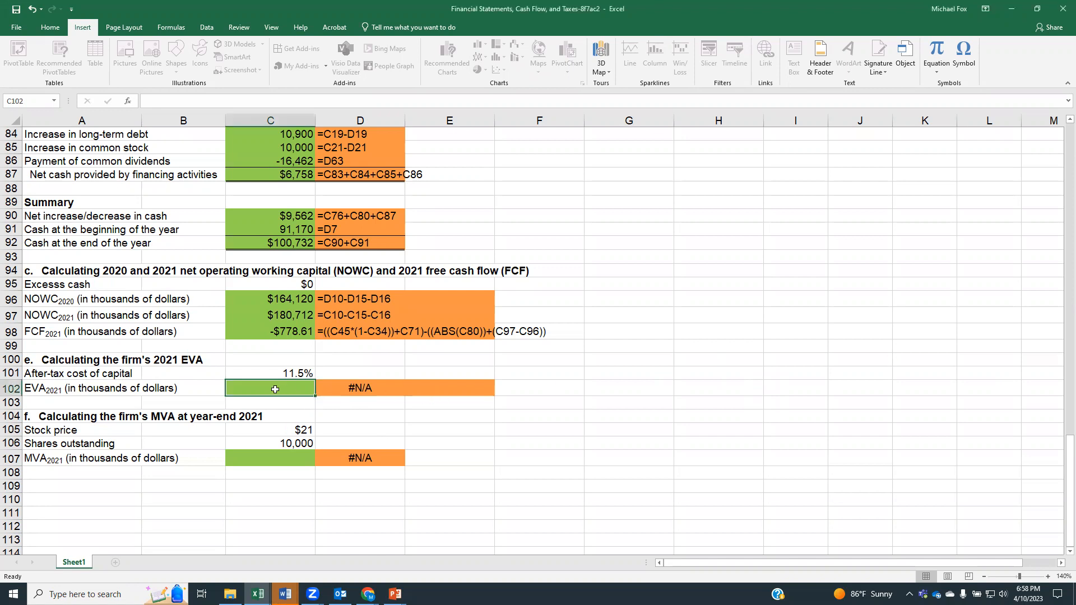
{"action": "type", "text": "=("}
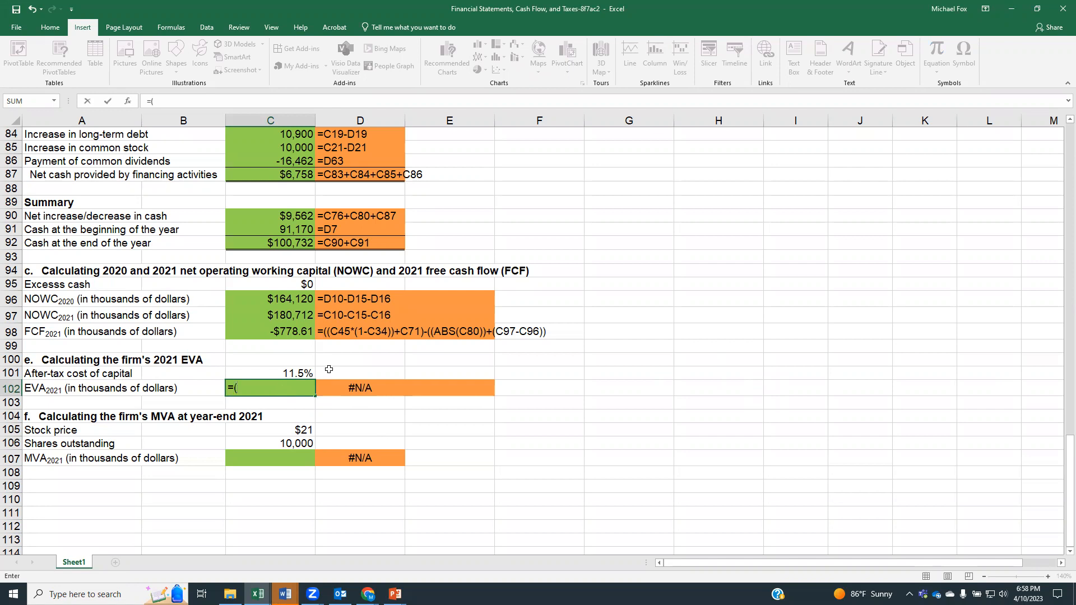
{"action": "scroll", "coordinate": [283, 347], "scroll_direction": "up", "scroll_amount": 6}
{"action": "scroll", "coordinate": [284, 345], "scroll_direction": "up", "scroll_amount": 1}
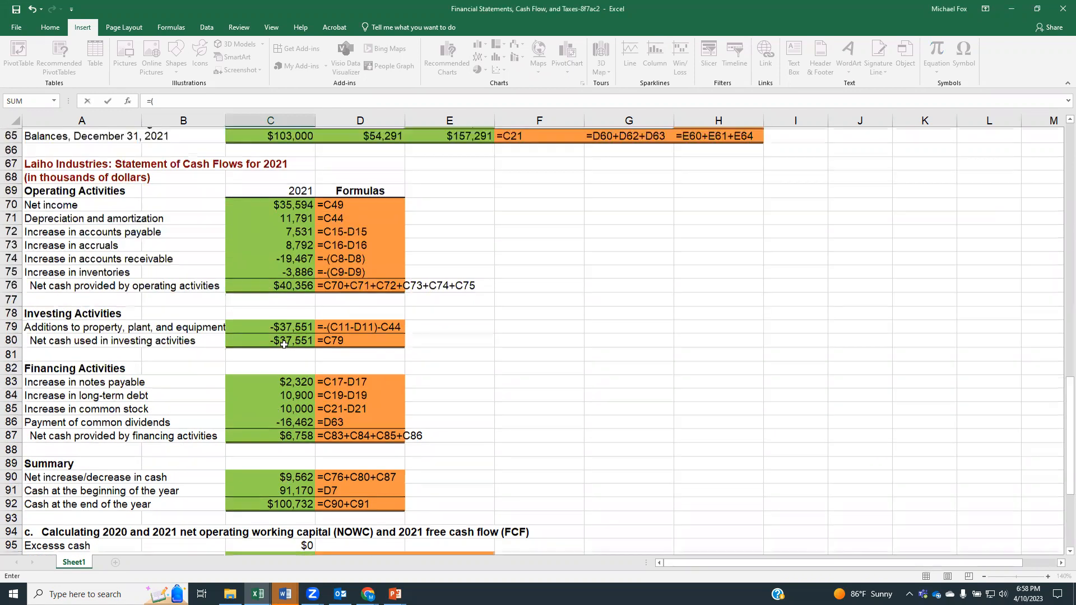
{"action": "scroll", "coordinate": [284, 344], "scroll_direction": "up", "scroll_amount": 4}
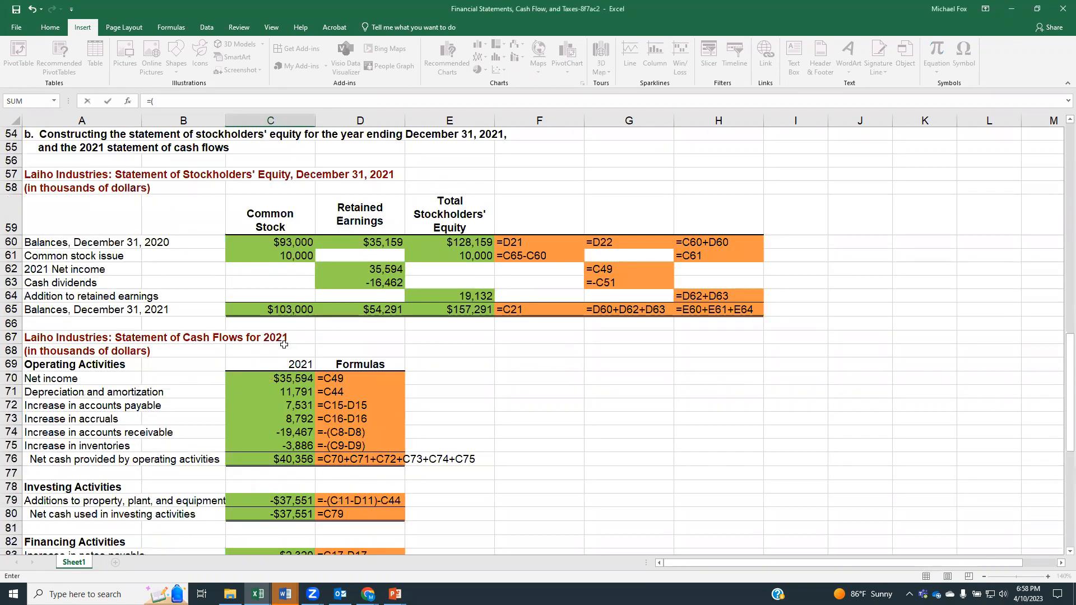
{"action": "scroll", "coordinate": [284, 344], "scroll_direction": "up", "scroll_amount": 7}
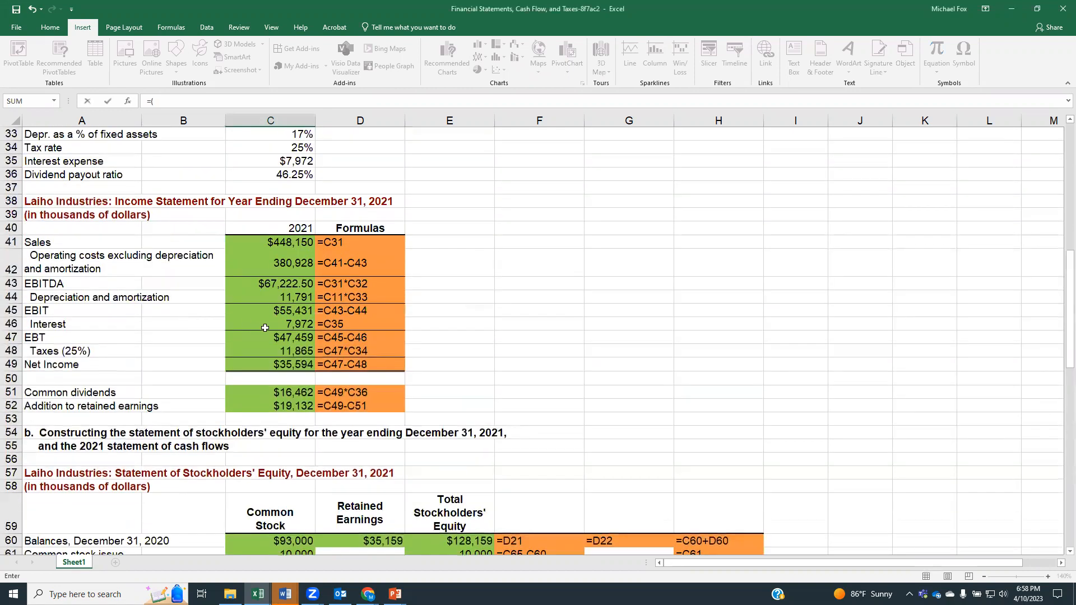
{"action": "left_click", "coordinate": [258, 335]}
{"action": "type", "text": "*"}
{"action": "left_click", "coordinate": [263, 146]}
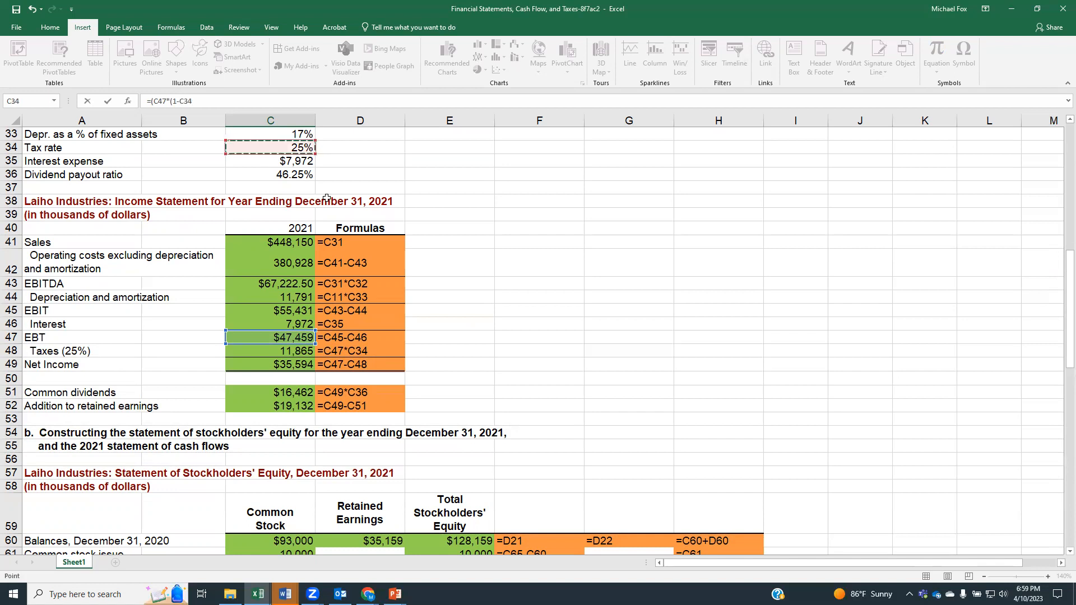
{"action": "type", "text": "))-"}
Step: Subtract 2021 long-term debt plus total common equity in the EVA formula, nesting the sum in its own brackets as -((C19+C23)*
{"action": "scroll", "coordinate": [559, 404], "scroll_direction": "up", "scroll_amount": 1}
{"action": "scroll", "coordinate": [559, 405], "scroll_direction": "up", "scroll_amount": 7}
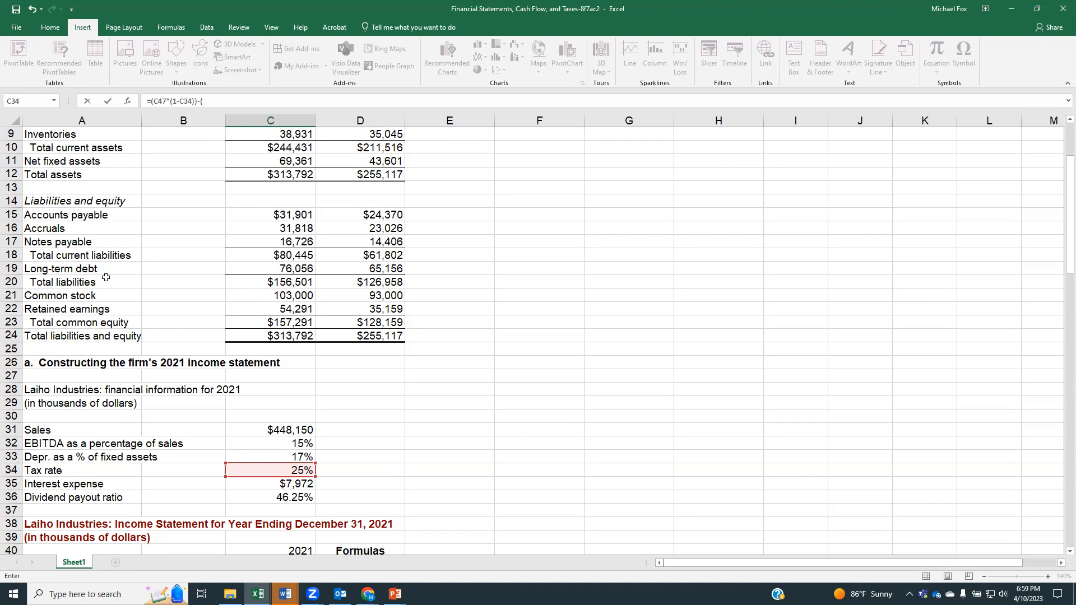
{"action": "left_click", "coordinate": [256, 271]}
{"action": "type", "text": "+"}
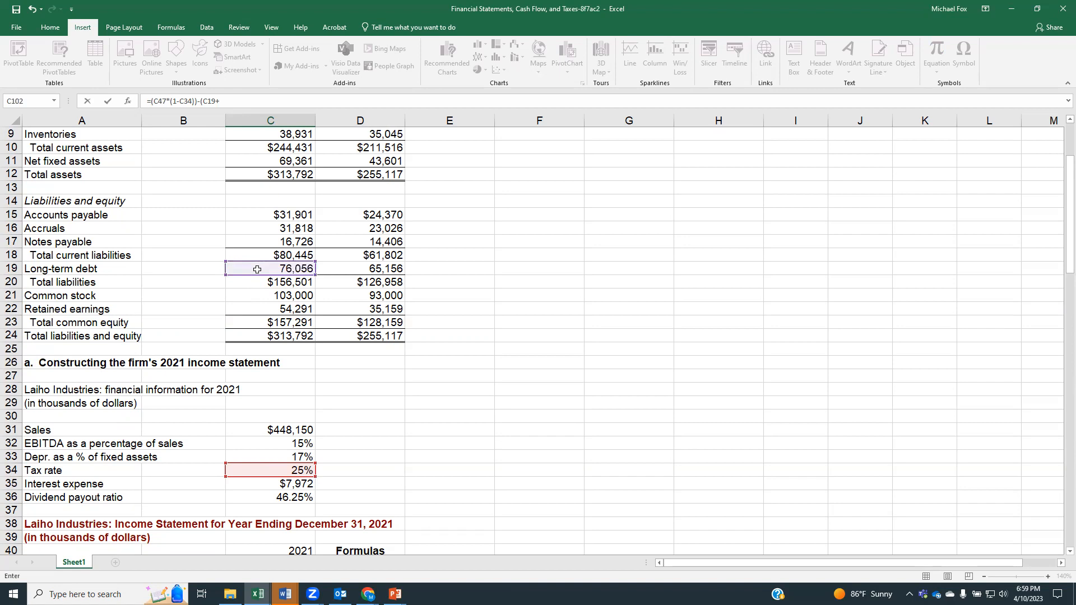
{"action": "left_click", "coordinate": [255, 324]}
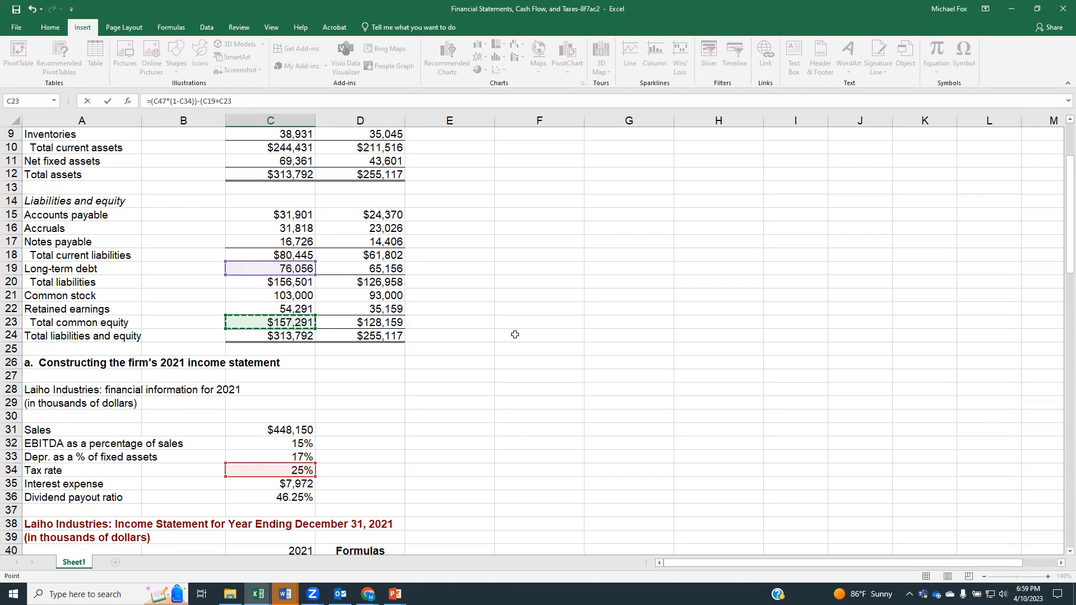
{"action": "type", "text": ")"}
{"action": "left_click", "coordinate": [202, 106]}
{"action": "type", "text": "("}
{"action": "left_click", "coordinate": [267, 102]}
Step: Complete the 2021 EVA formula by multiplying the capital sum by the after-tax cost of capital, C101), and enter it in C102
{"action": "scroll", "coordinate": [324, 220], "scroll_direction": "down", "scroll_amount": 14}
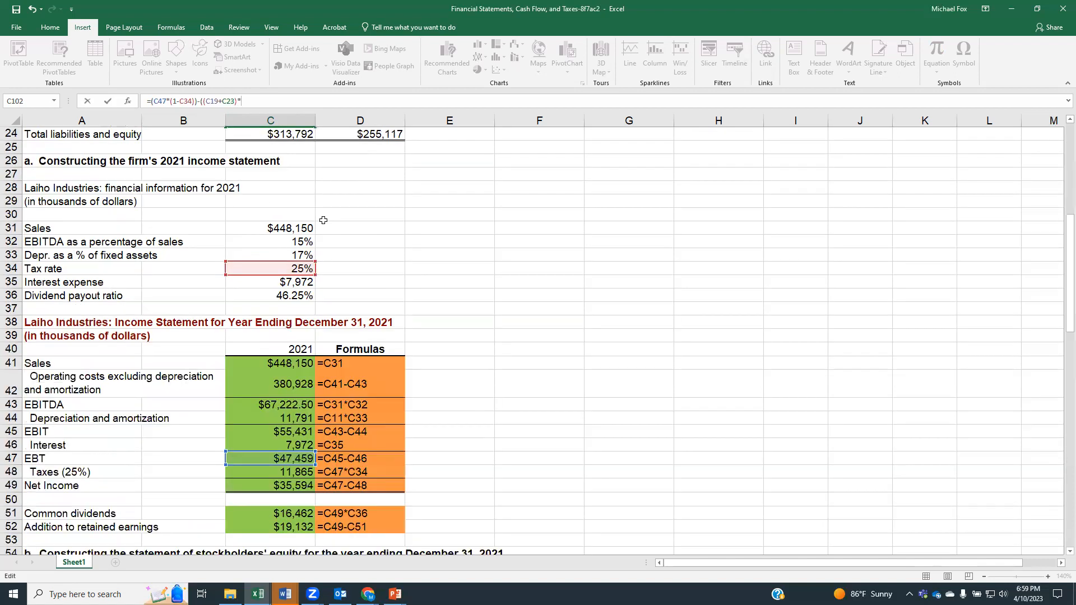
{"action": "scroll", "coordinate": [323, 220], "scroll_direction": "down", "scroll_amount": 7}
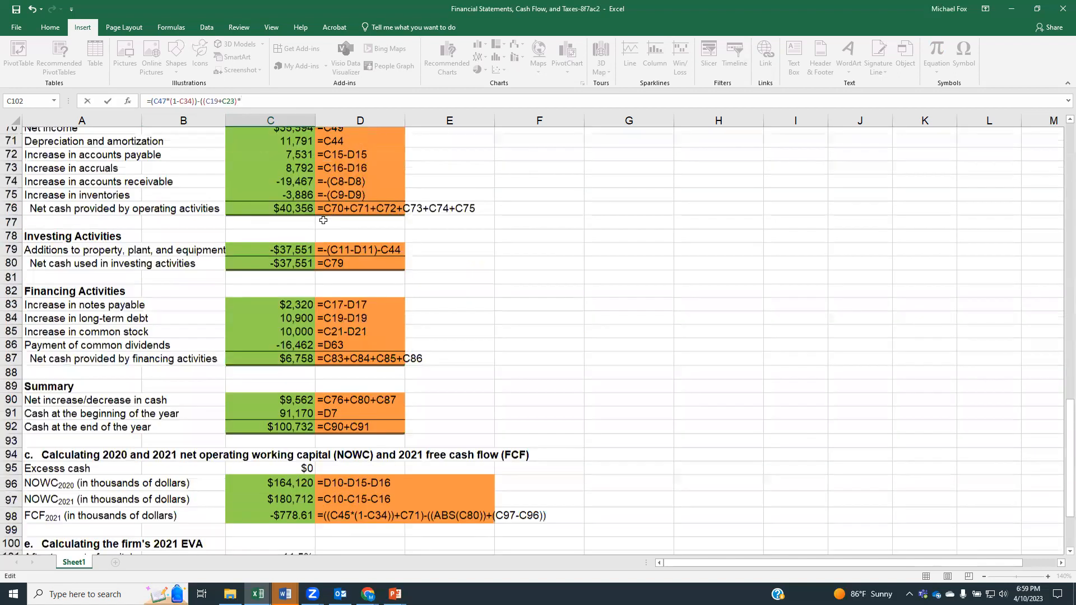
{"action": "scroll", "coordinate": [323, 220], "scroll_direction": "down", "scroll_amount": 7}
{"action": "left_click", "coordinate": [255, 291]}
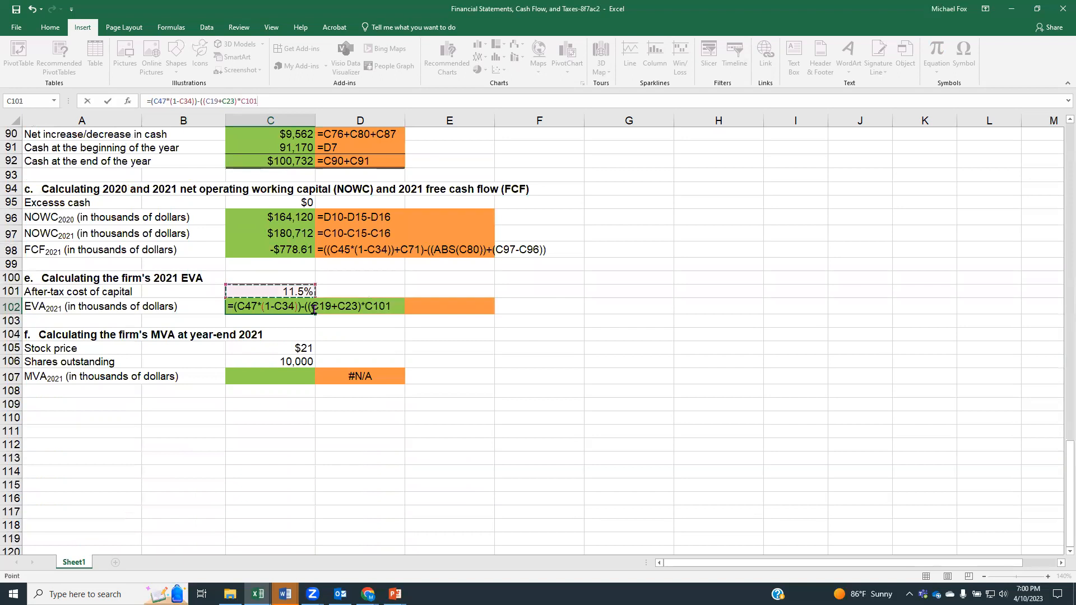
{"action": "type", "text": ")"}
{"action": "key", "text": "Return"}
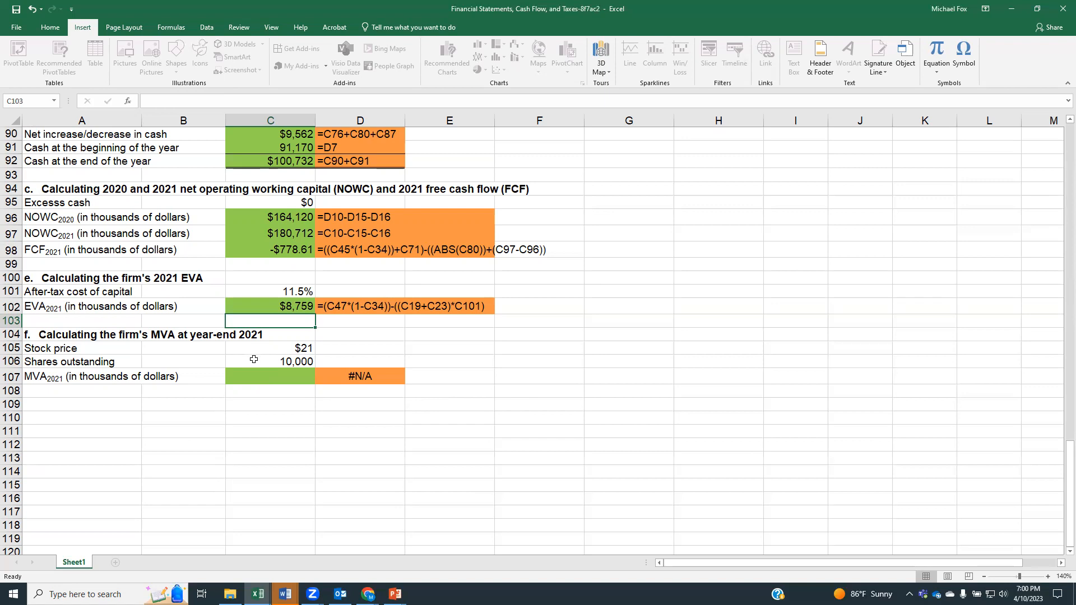
Step: Start the 2021 MVA formula in cell C107 with stock price times shares outstanding followed by a minus sign, =(C105*C106)-
{"action": "left_click", "coordinate": [251, 376]}
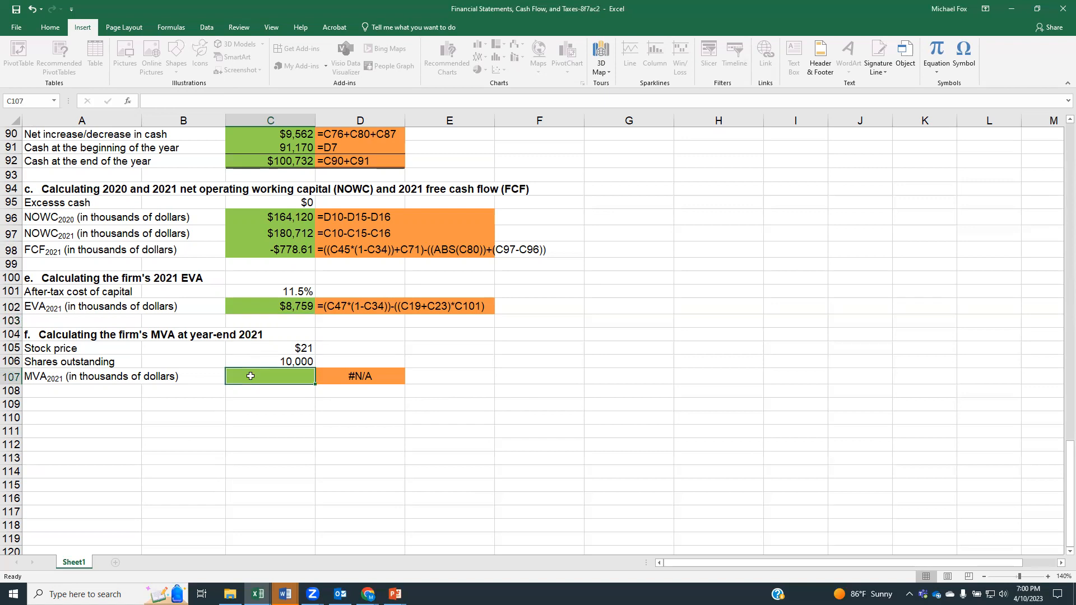
{"action": "type", "text": "=("}
{"action": "left_click", "coordinate": [291, 350]}
{"action": "type", "text": "*"}
{"action": "left_click", "coordinate": [292, 362]}
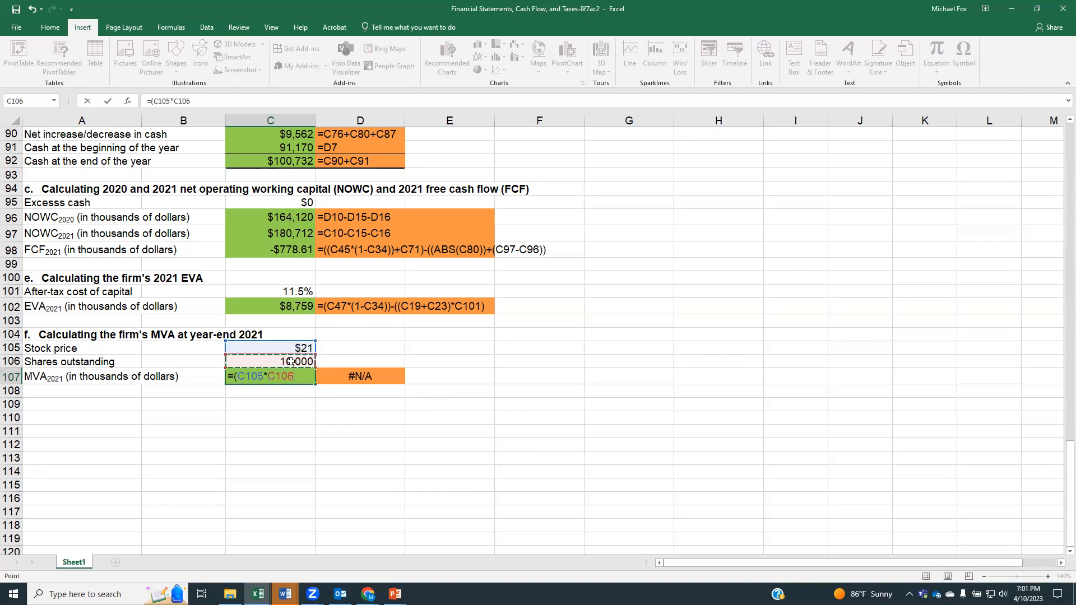
{"action": "type", "text": ")-"}
Step: Subtract 2021 total common equity, C23, in the MVA formula and enter the completed formula in C107
{"action": "scroll", "coordinate": [292, 362], "scroll_direction": "up", "scroll_amount": 8}
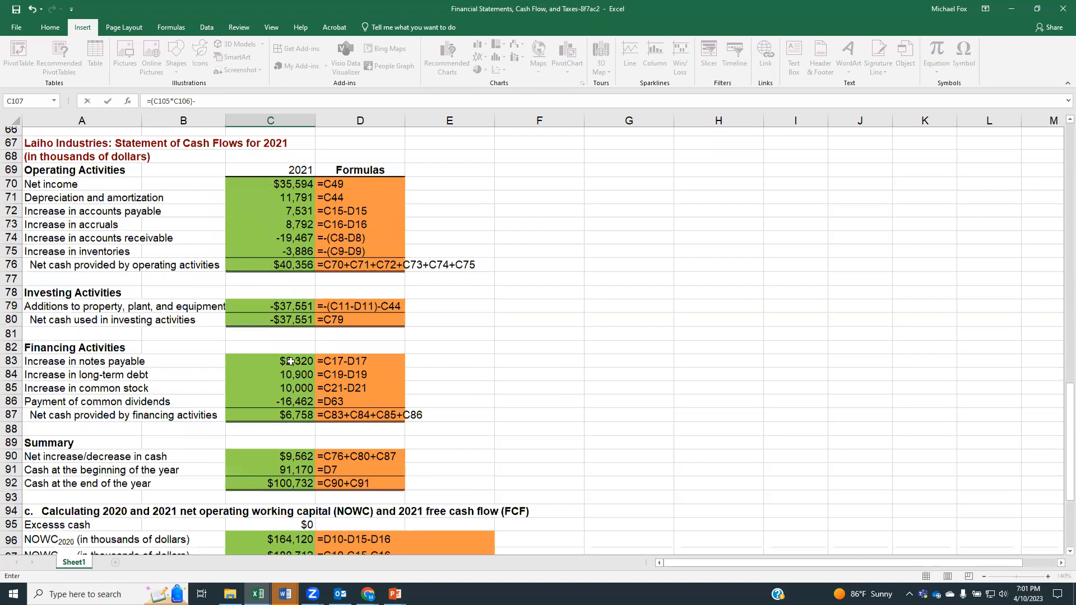
{"action": "scroll", "coordinate": [291, 362], "scroll_direction": "up", "scroll_amount": 3}
{"action": "scroll", "coordinate": [291, 362], "scroll_direction": "down", "scroll_amount": 3}
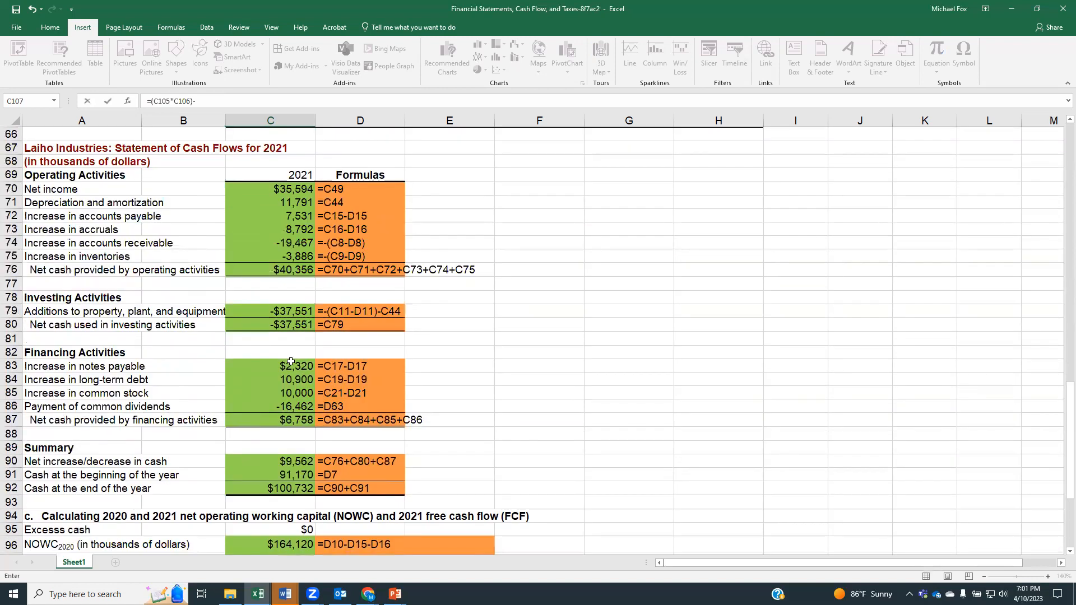
{"action": "scroll", "coordinate": [291, 364], "scroll_direction": "down", "scroll_amount": 2}
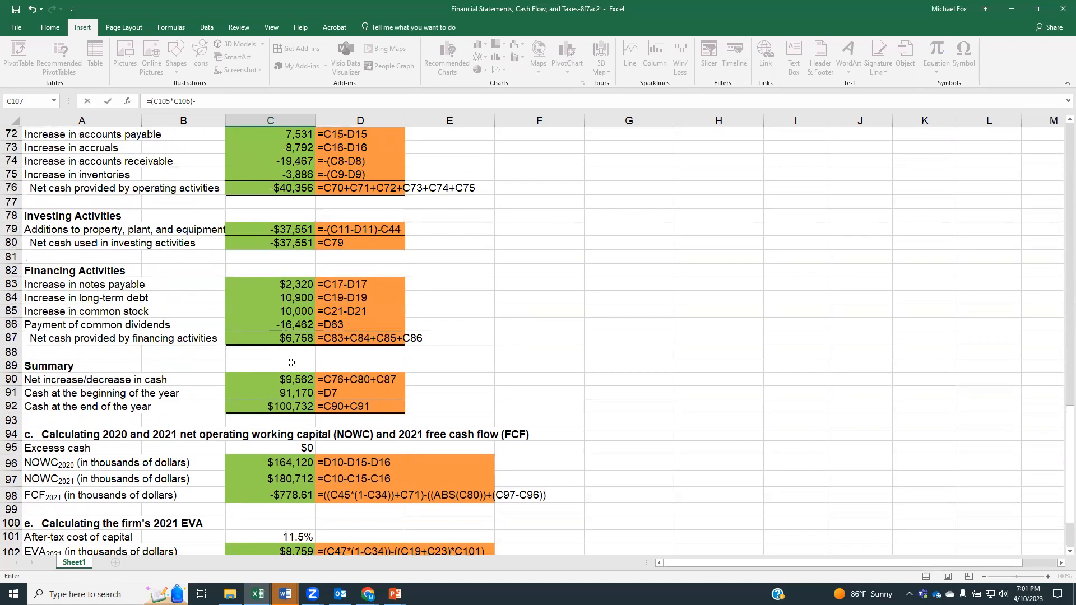
{"action": "scroll", "coordinate": [291, 363], "scroll_direction": "up", "scroll_amount": 6}
{"action": "scroll", "coordinate": [291, 363], "scroll_direction": "up", "scroll_amount": 5}
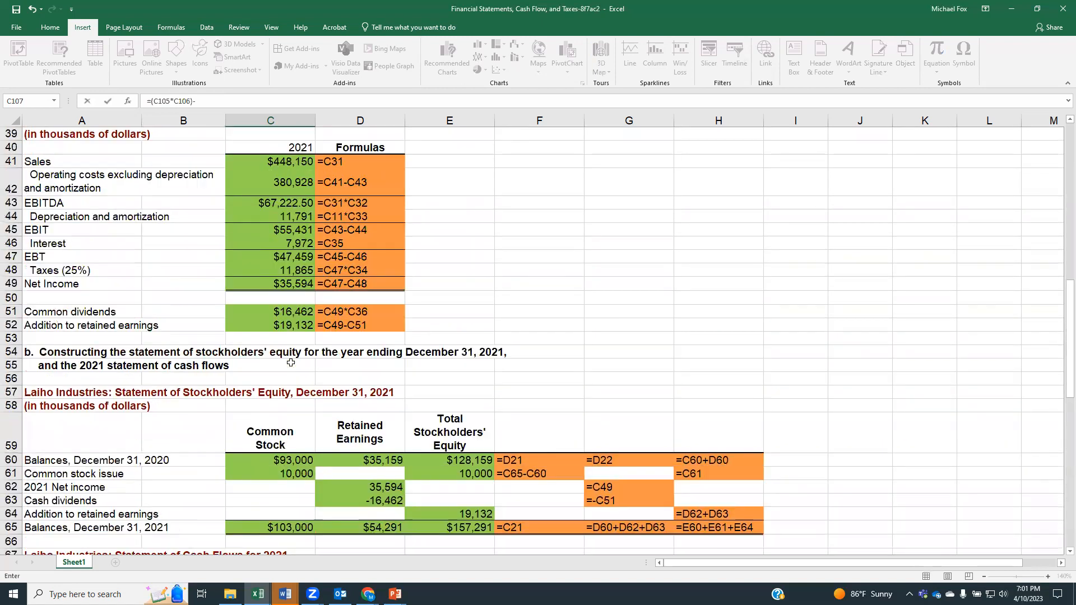
{"action": "scroll", "coordinate": [168, 317], "scroll_direction": "up", "scroll_amount": 1}
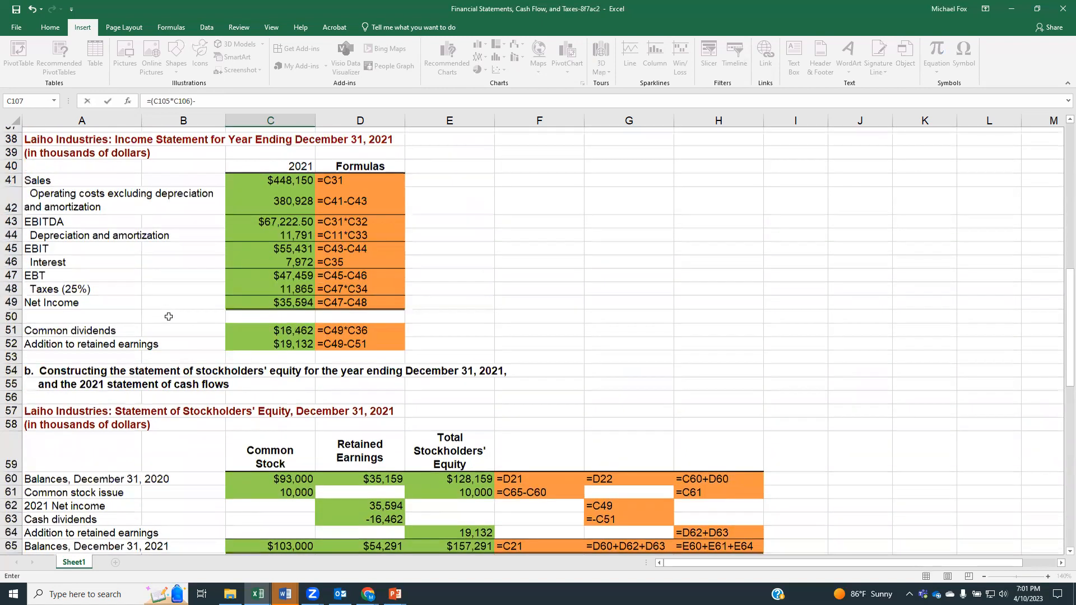
{"action": "scroll", "coordinate": [169, 317], "scroll_direction": "up", "scroll_amount": 2}
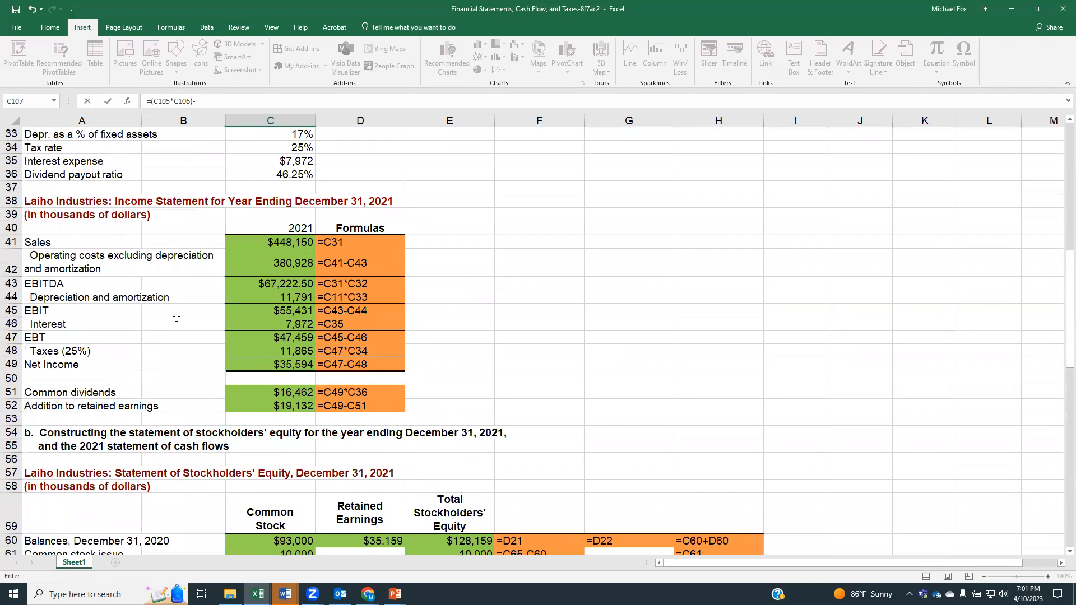
{"action": "scroll", "coordinate": [175, 318], "scroll_direction": "up", "scroll_amount": 7}
{"action": "scroll", "coordinate": [157, 317], "scroll_direction": "up", "scroll_amount": 1}
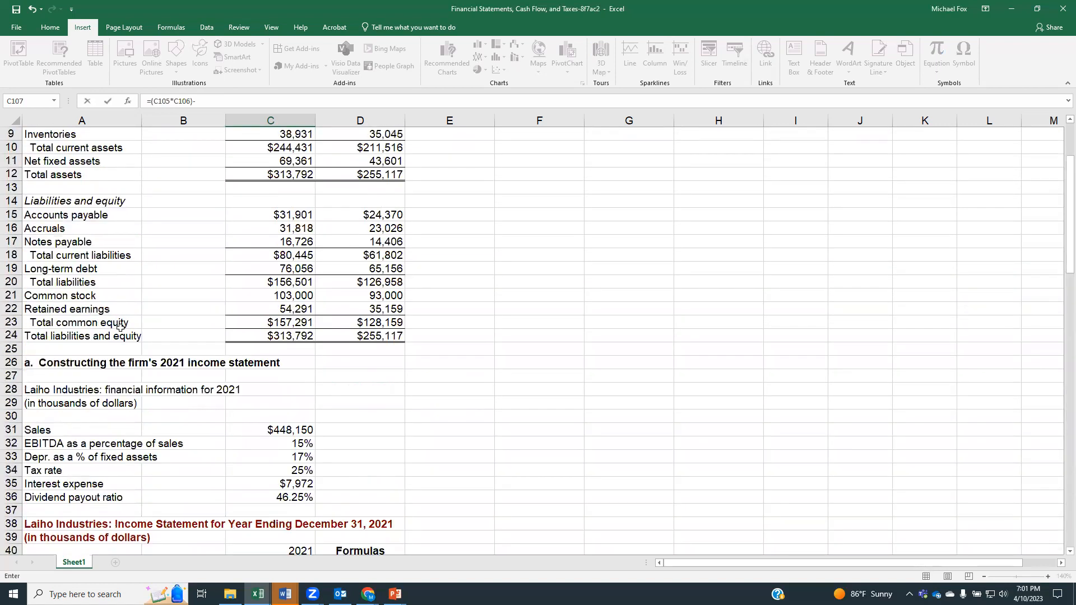
{"action": "left_click", "coordinate": [281, 320]}
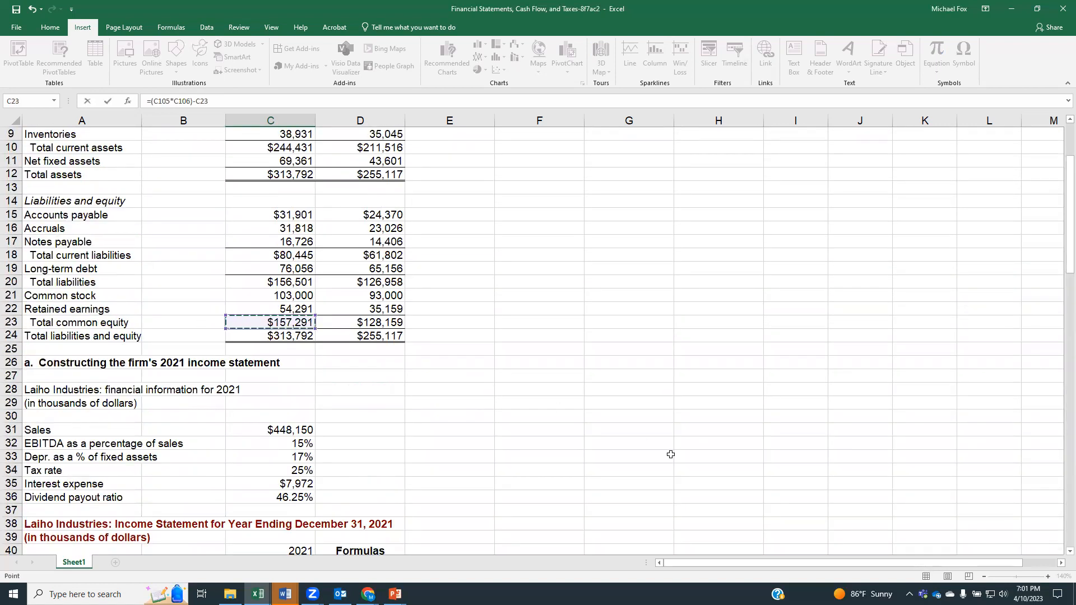
{"action": "left_click_drag", "start_coordinate": [1069, 212], "coordinate": [1061, 560]}
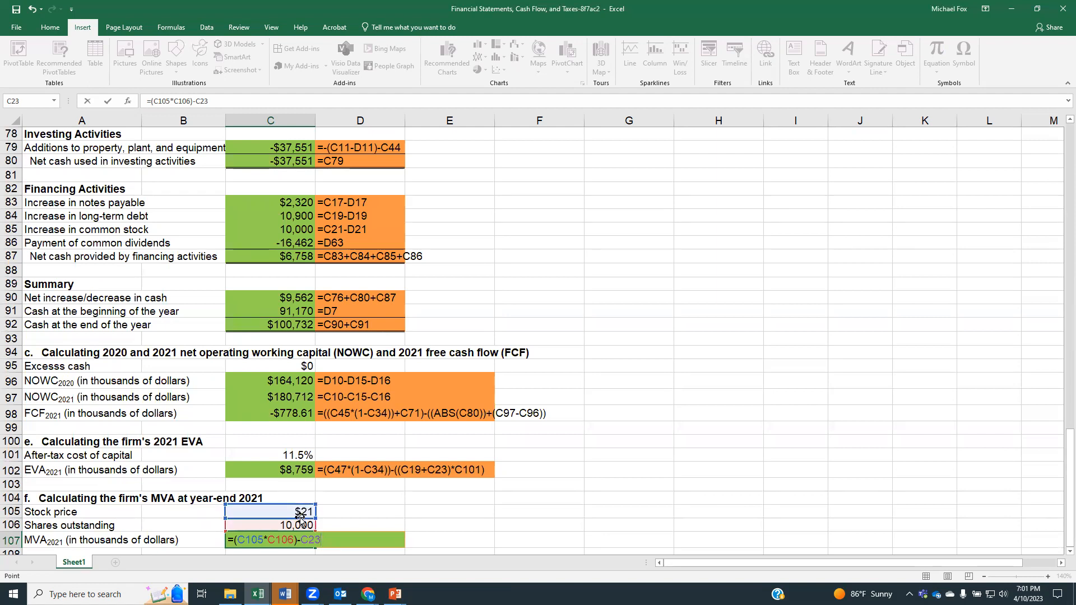
{"action": "left_click_drag", "start_coordinate": [1061, 464], "coordinate": [1059, 536]}
{"action": "key", "text": "Return"}
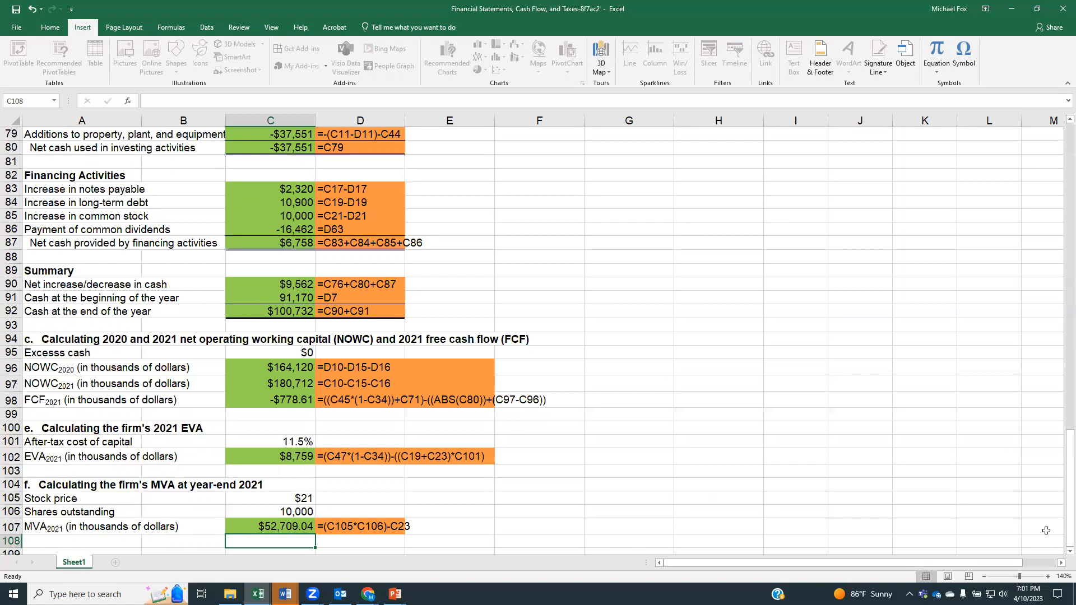
Step: Review the completed income statement, stockholders' equity statement, cash flow statement, and the NOWC, FCF, EVA and MVA calculations
{"action": "scroll", "coordinate": [456, 349], "scroll_direction": "up", "scroll_amount": 4}
{"action": "scroll", "coordinate": [456, 348], "scroll_direction": "up", "scroll_amount": 6}
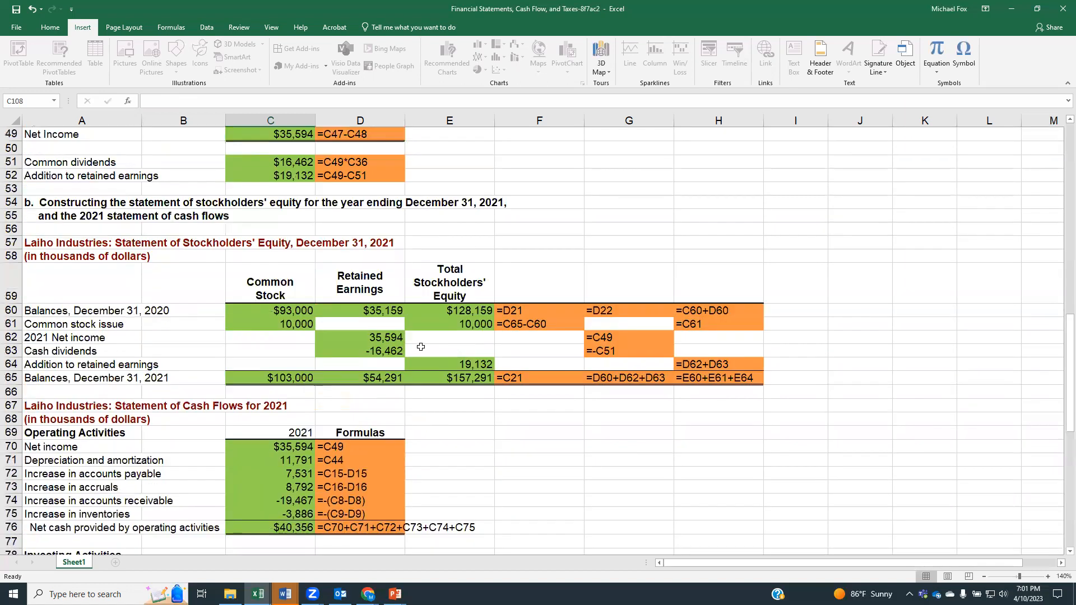
{"action": "scroll", "coordinate": [139, 318], "scroll_direction": "down", "scroll_amount": 1}
{"action": "scroll", "coordinate": [139, 318], "scroll_direction": "down", "scroll_amount": 7}
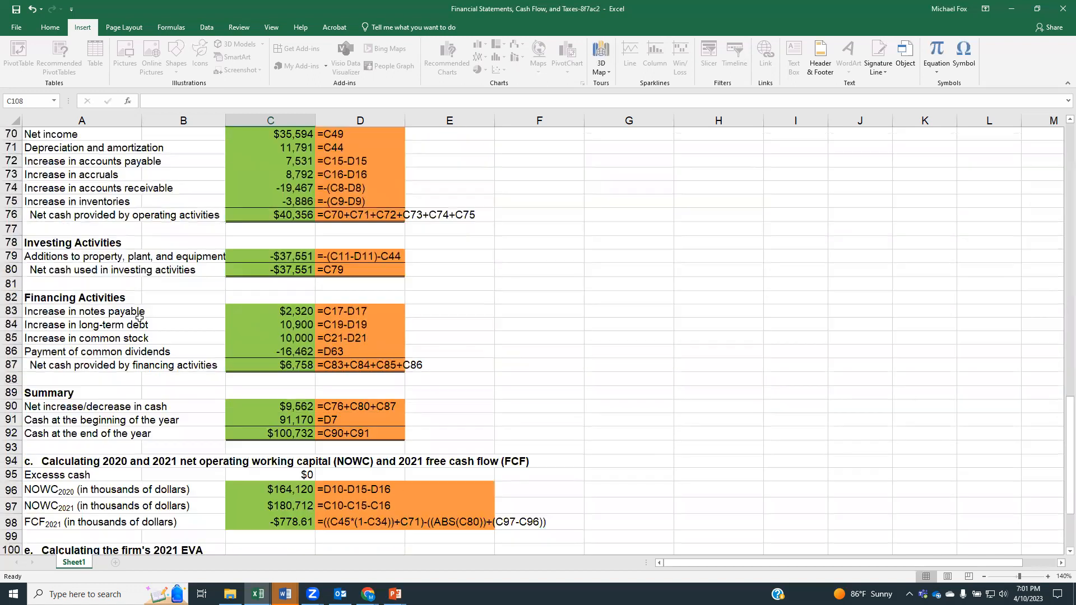
{"action": "scroll", "coordinate": [139, 318], "scroll_direction": "down", "scroll_amount": 4}
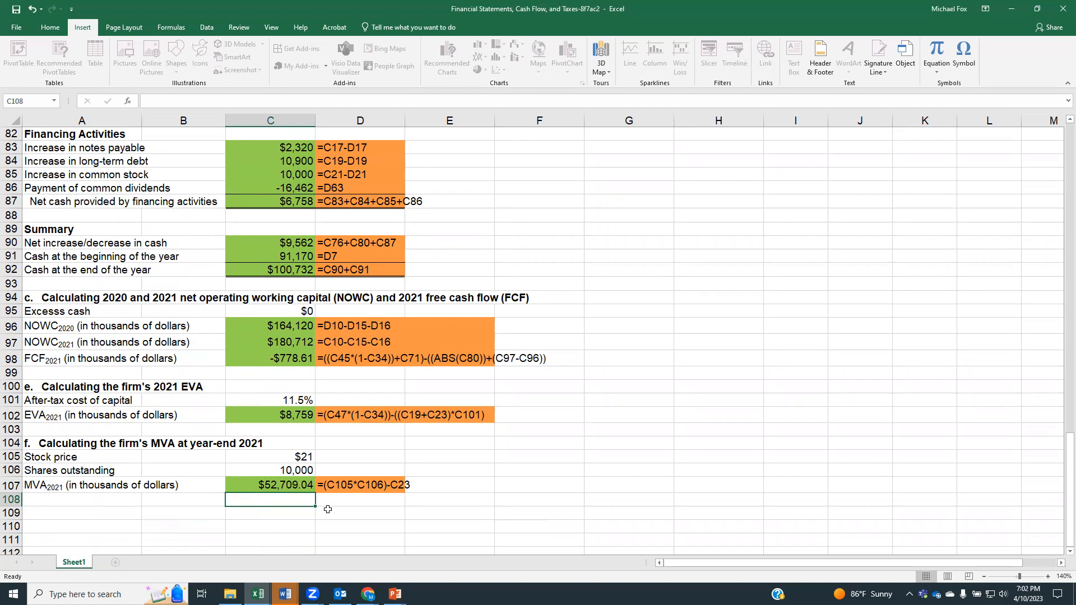
{"action": "scroll", "coordinate": [154, 303], "scroll_direction": "up", "scroll_amount": 3}
{"action": "scroll", "coordinate": [155, 317], "scroll_direction": "down", "scroll_amount": 3}
{"action": "left_click", "coordinate": [667, 501]}
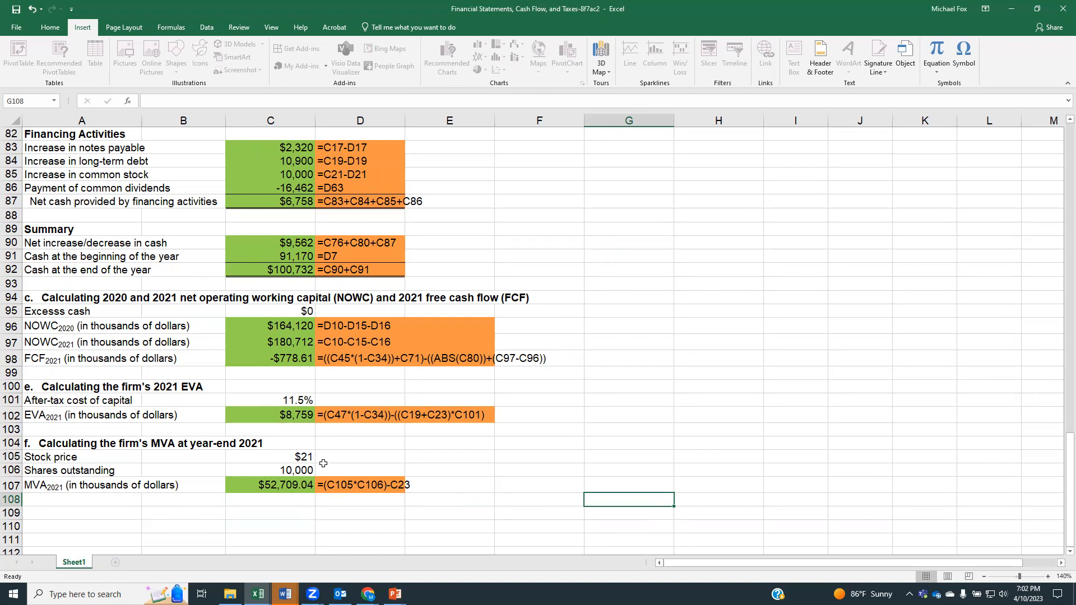
{"action": "scroll", "coordinate": [269, 450], "scroll_direction": "up", "scroll_amount": 6}
{"action": "scroll", "coordinate": [268, 450], "scroll_direction": "up", "scroll_amount": 7}
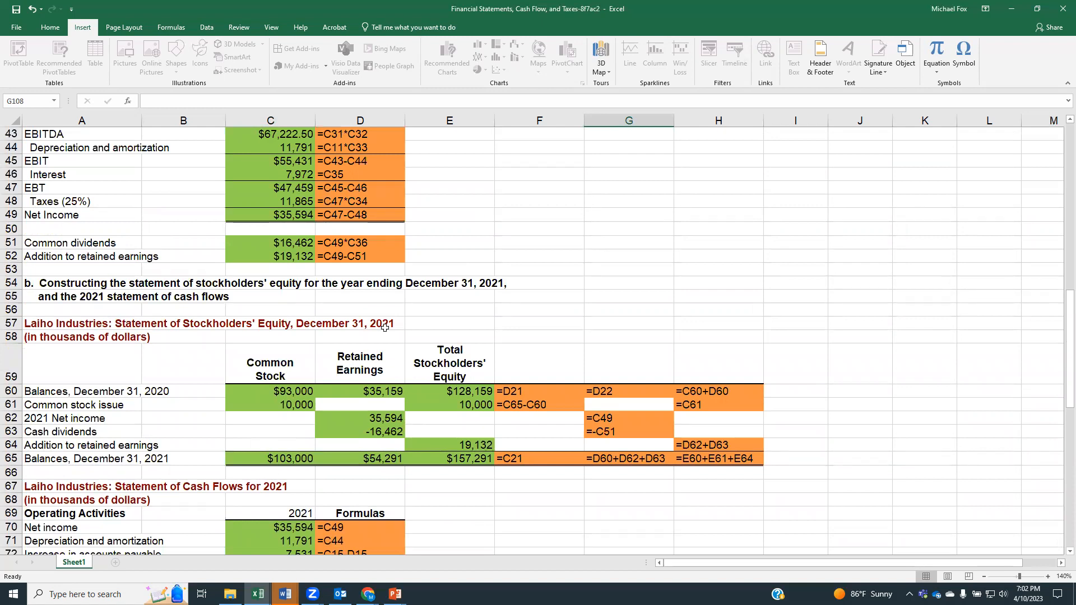
{"action": "scroll", "coordinate": [464, 319], "scroll_direction": "up", "scroll_amount": 4}
{"action": "scroll", "coordinate": [465, 319], "scroll_direction": "up", "scroll_amount": 9}
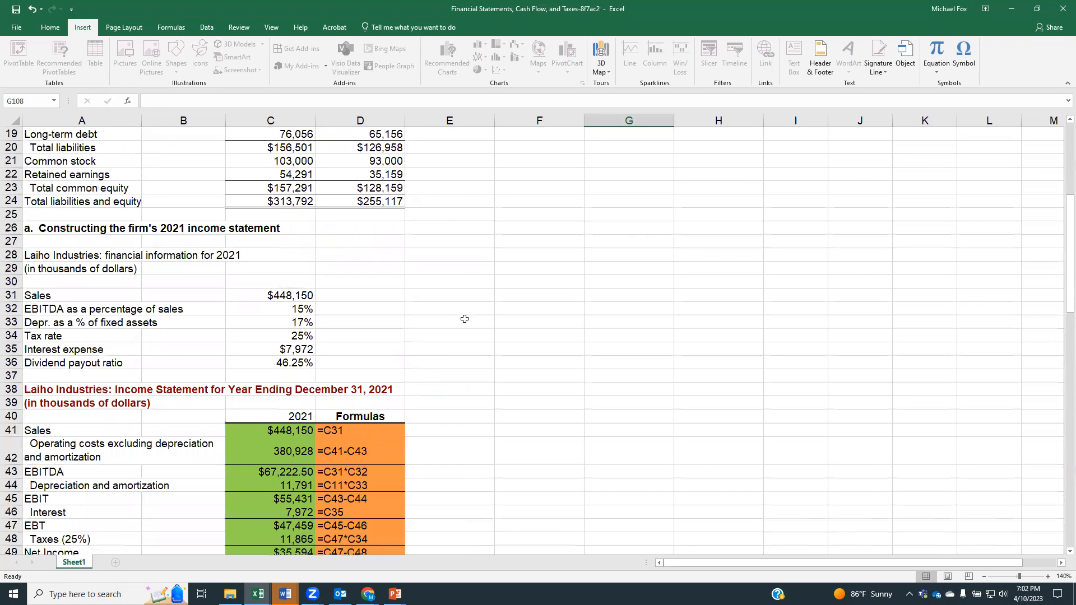